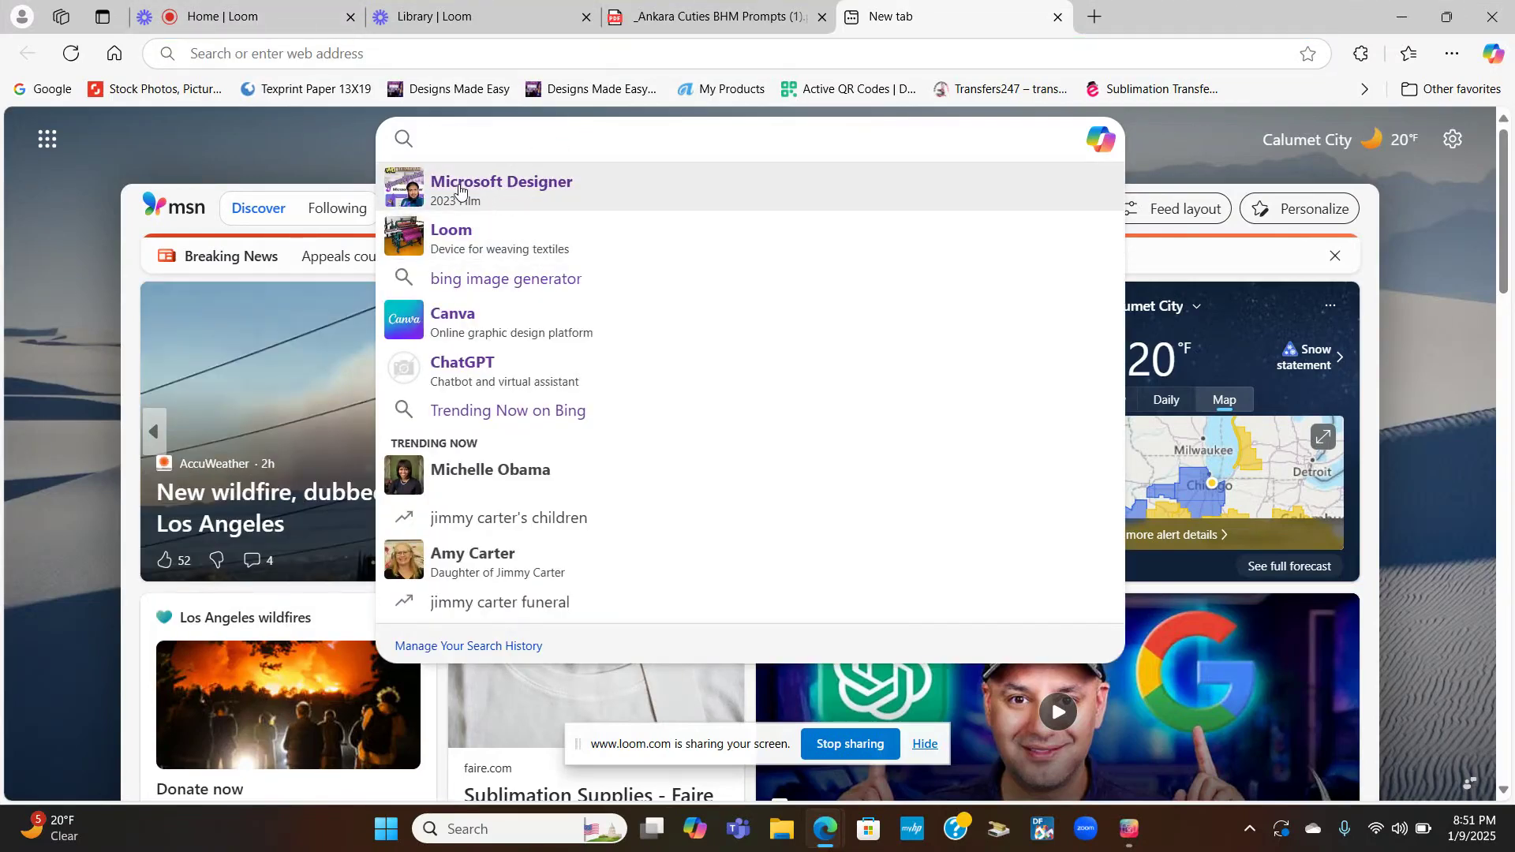
- Open Microsoft Designer at designer.microsoft.com from the new tab's search suggestions
left_click(483, 192)
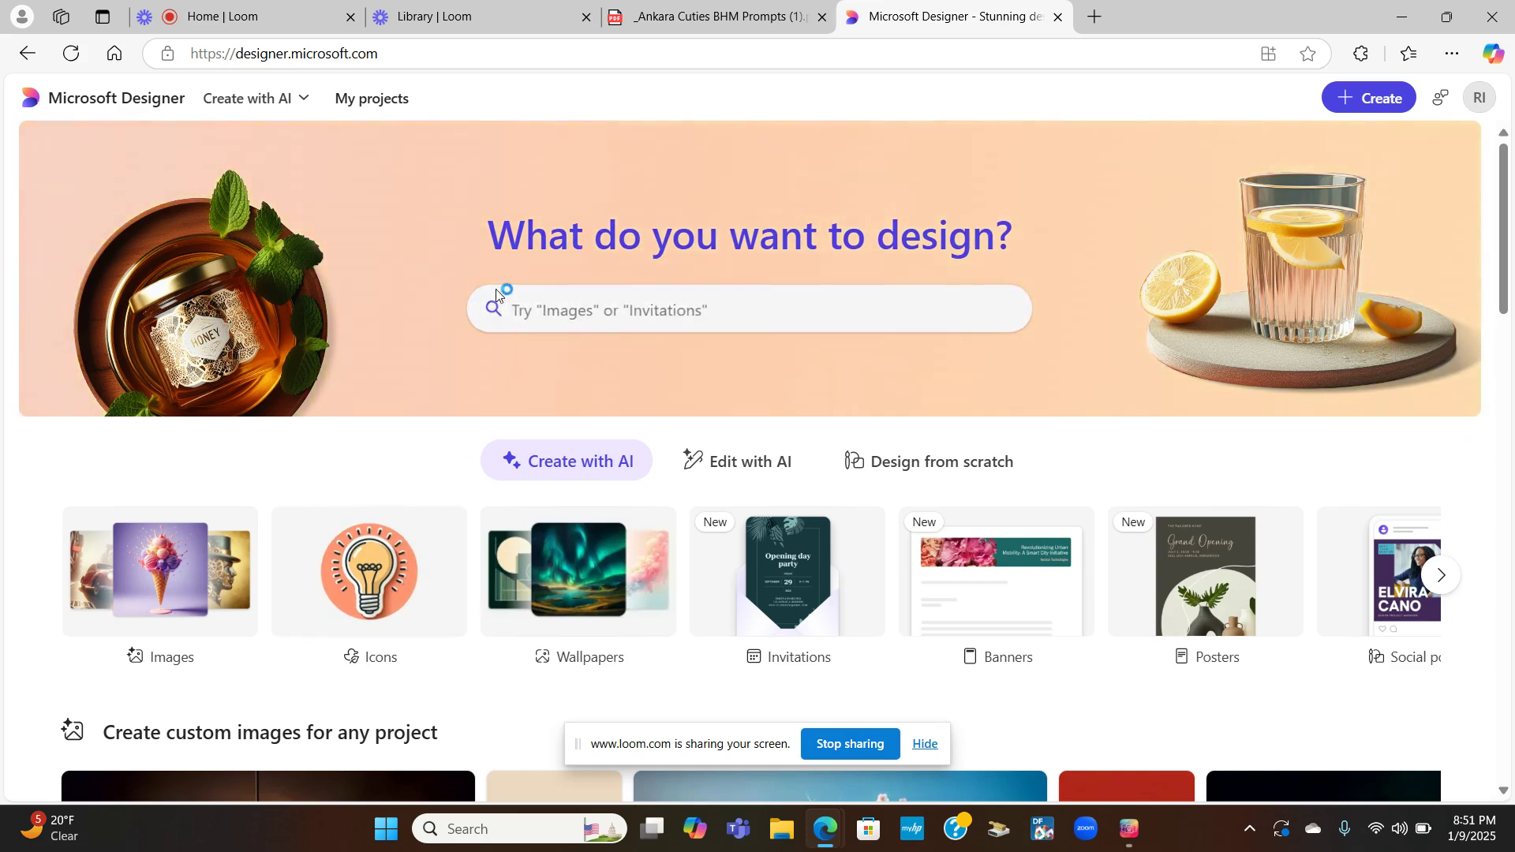
- Open the Images creator under Create with AI and close the old Designer home tab
left_click(119, 610)
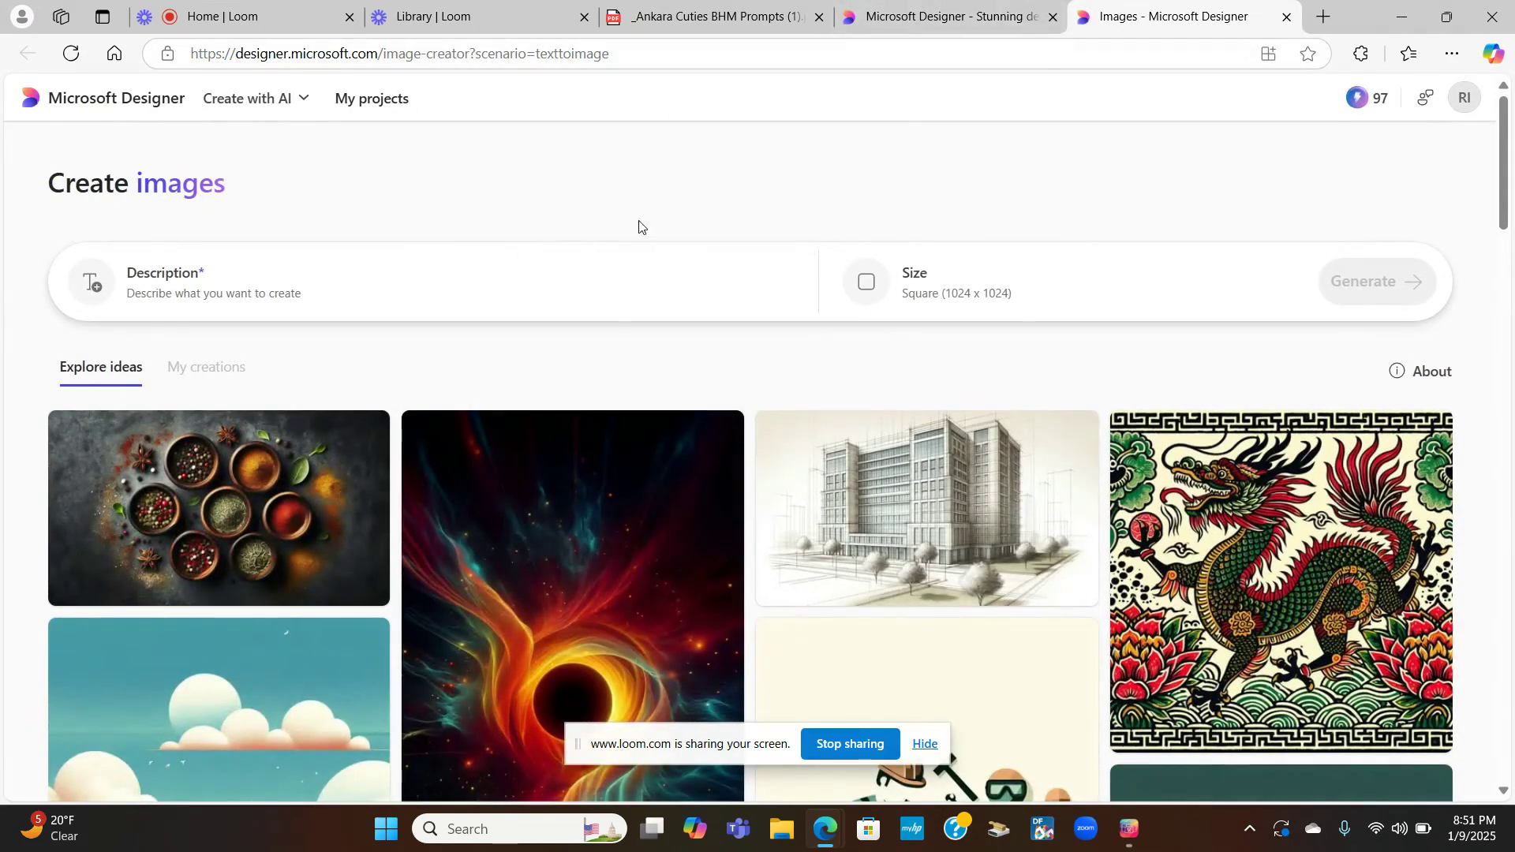
left_click(1052, 16)
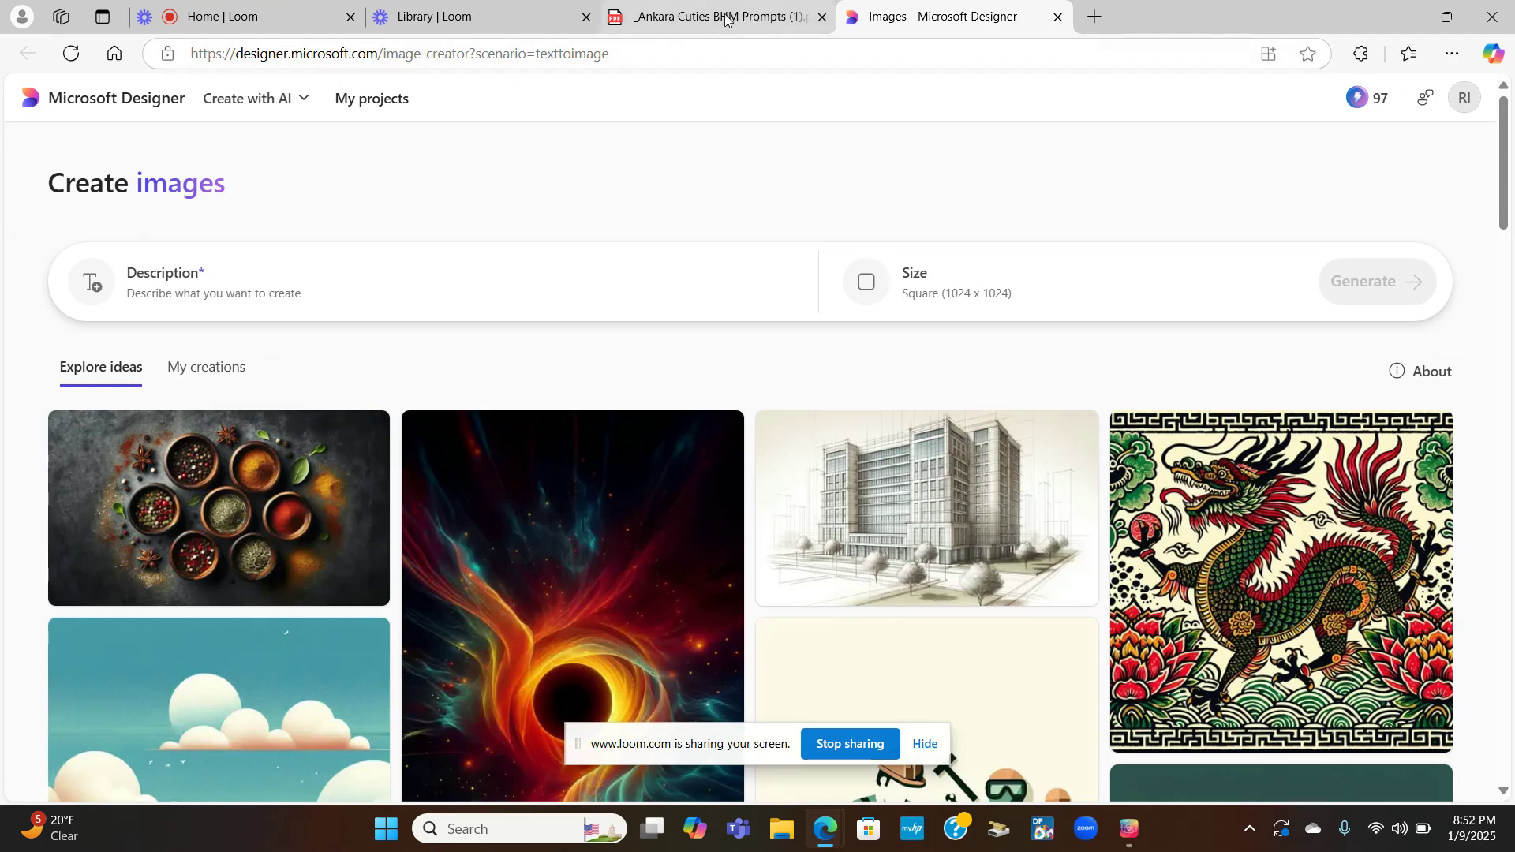
- Copy the second gele-headwrap chibi prompt from the Ankara Cuties BHM Prompts PDF, then return to Designer
mouse_move(773, 11)
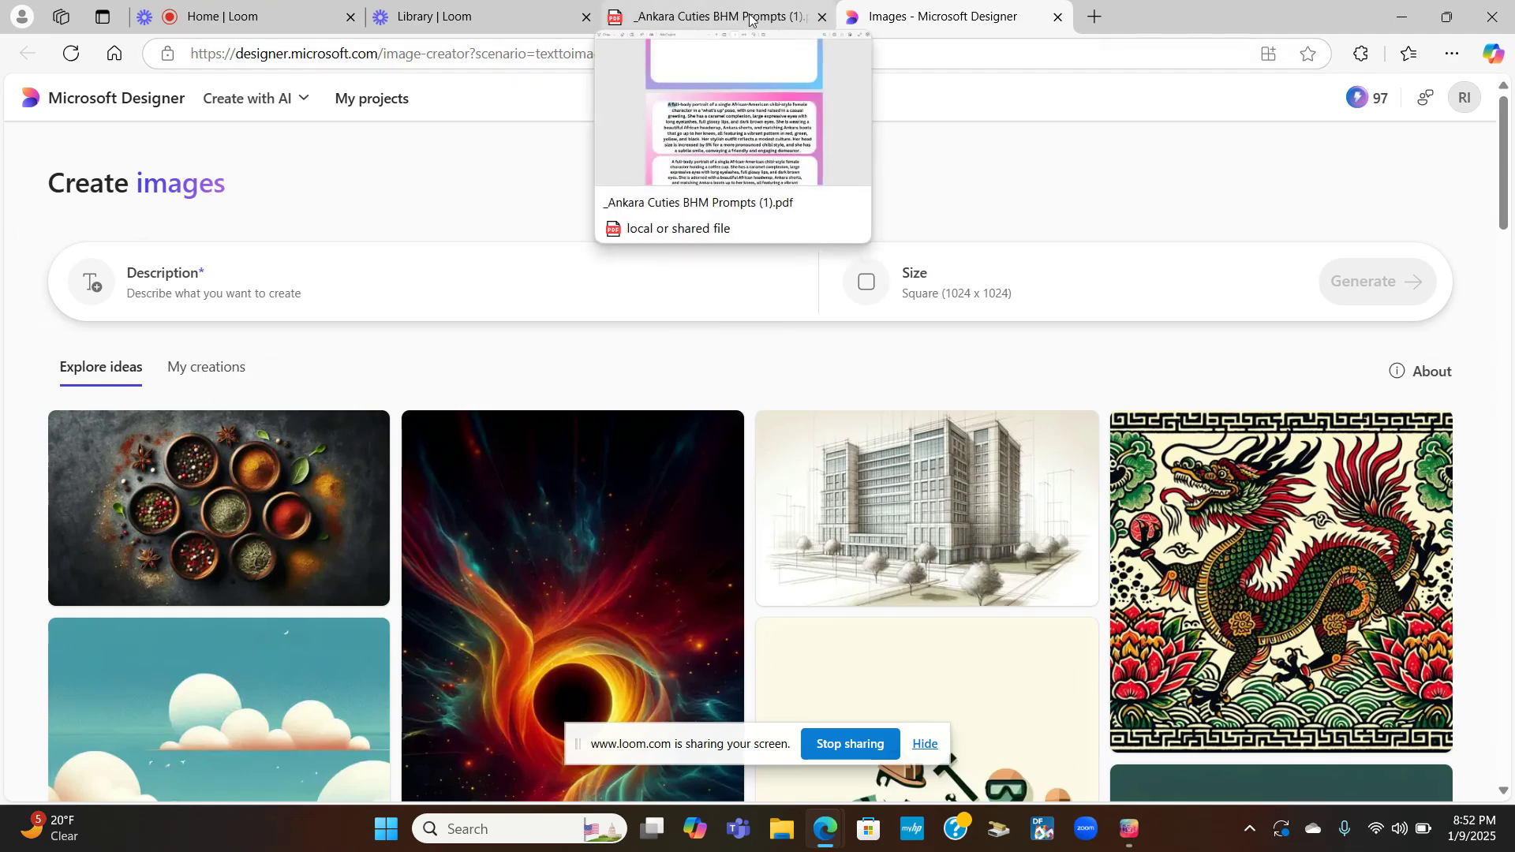
left_click(749, 16)
scroll(918, 481, "down", 9)
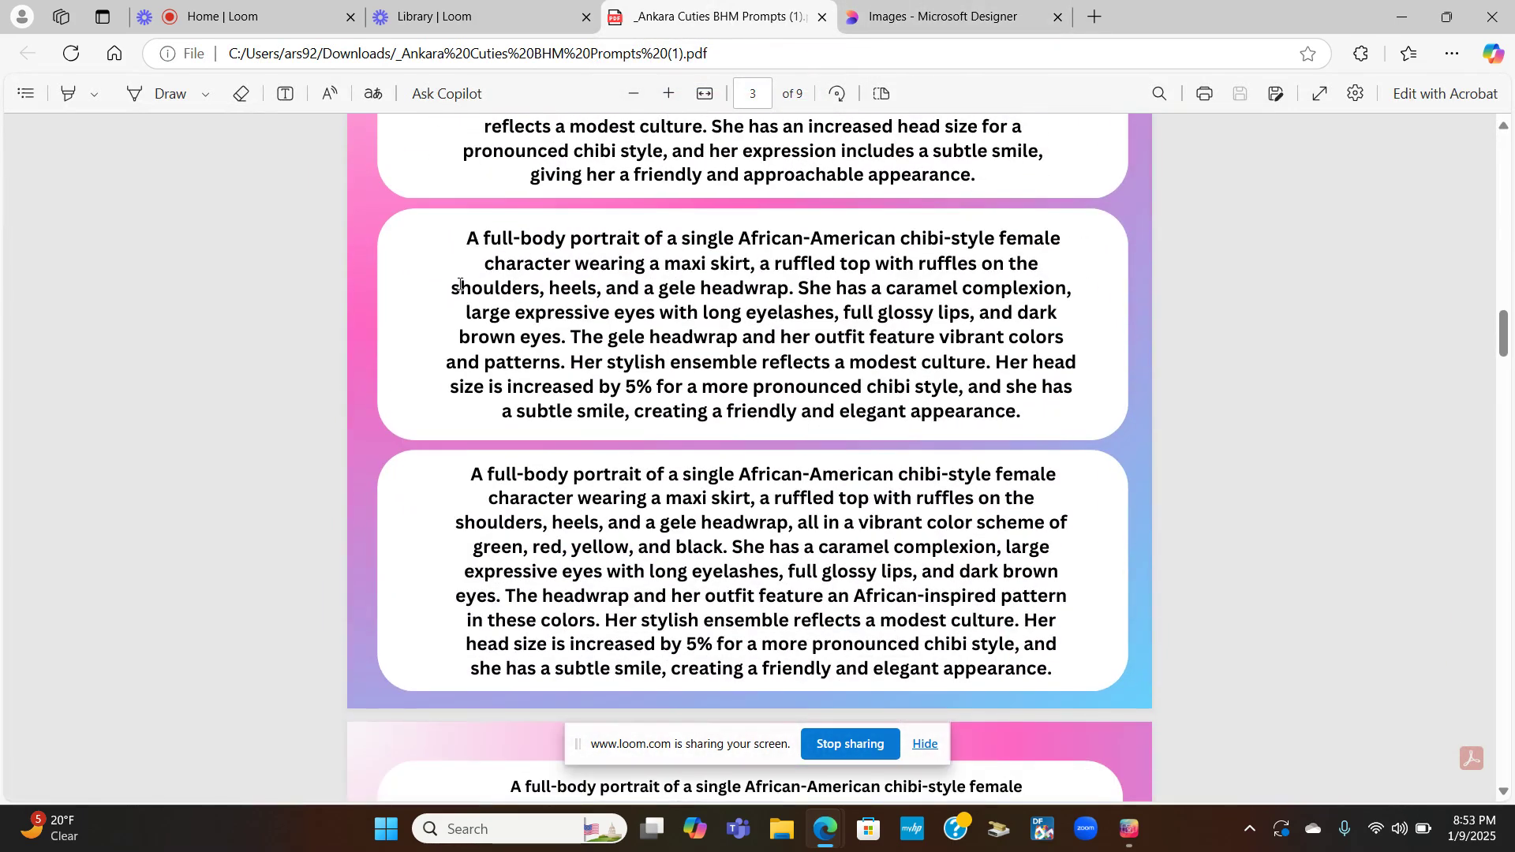
left_click_drag(464, 238, 1023, 413)
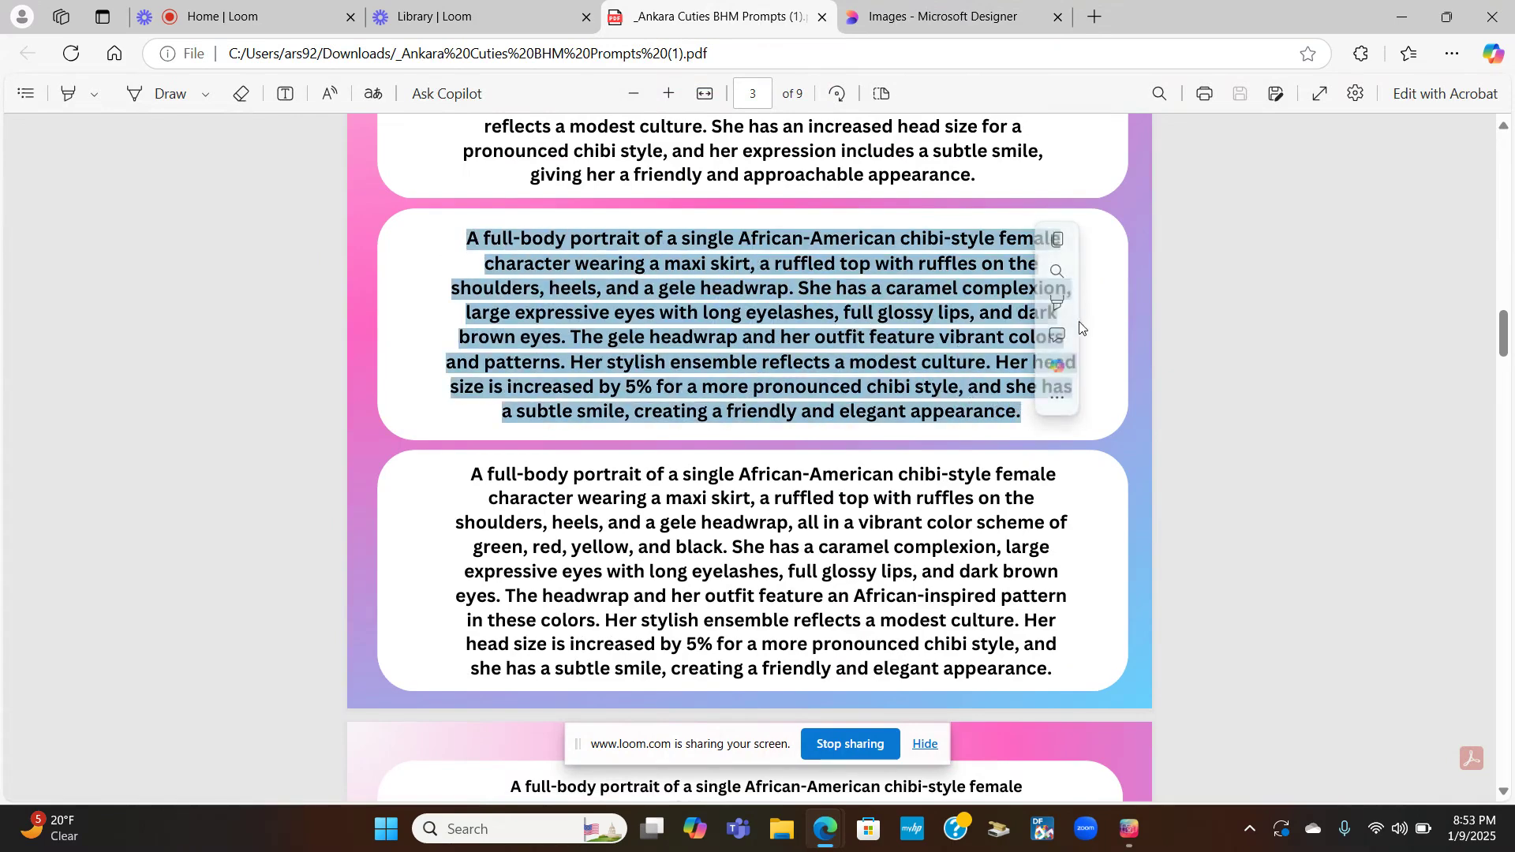
mouse_move(1062, 341)
left_click(1061, 241)
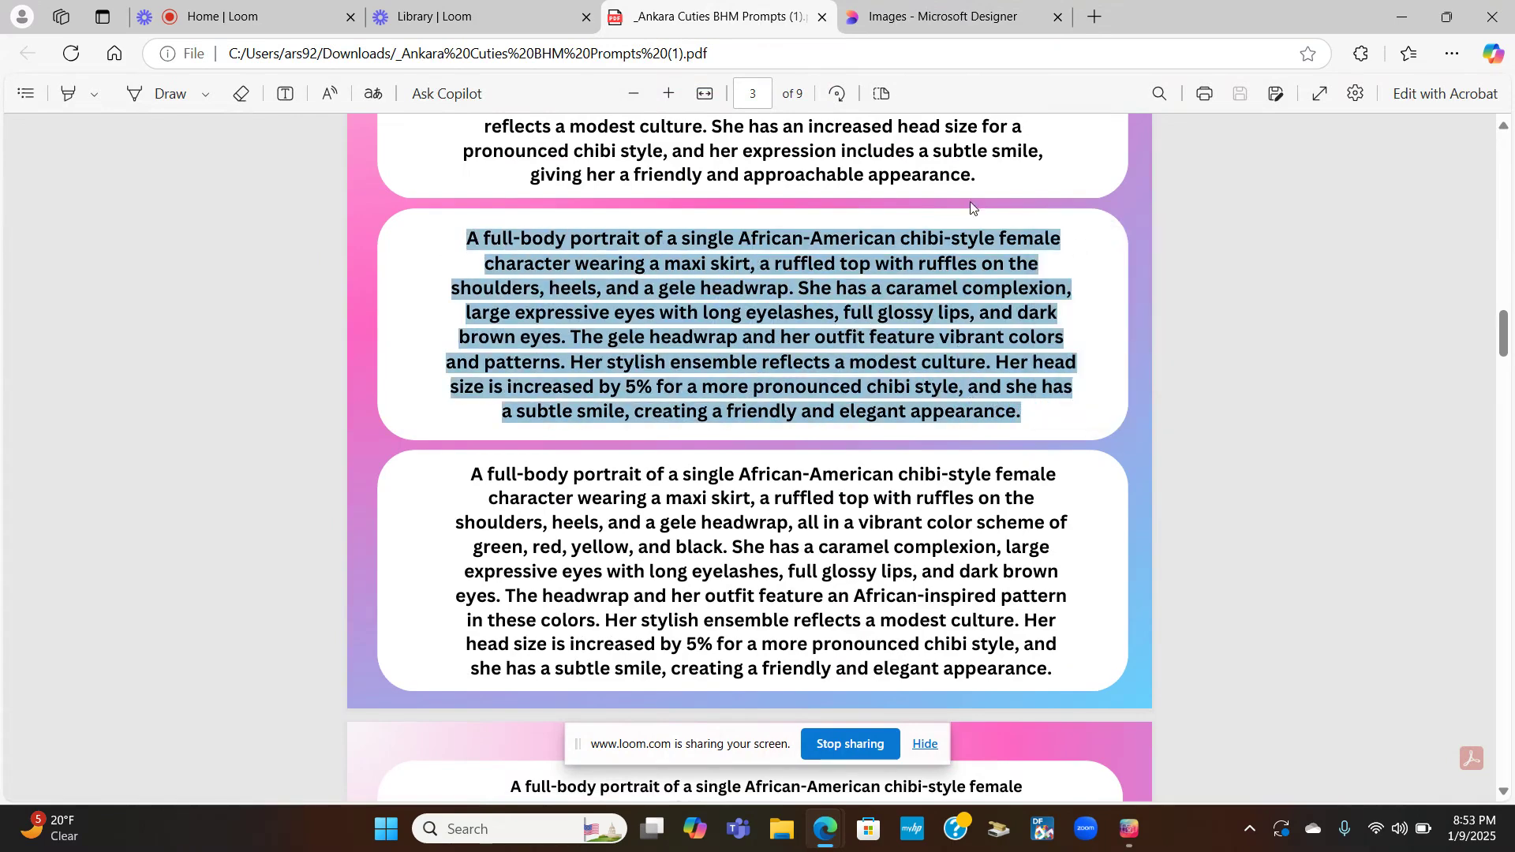
left_click(943, 17)
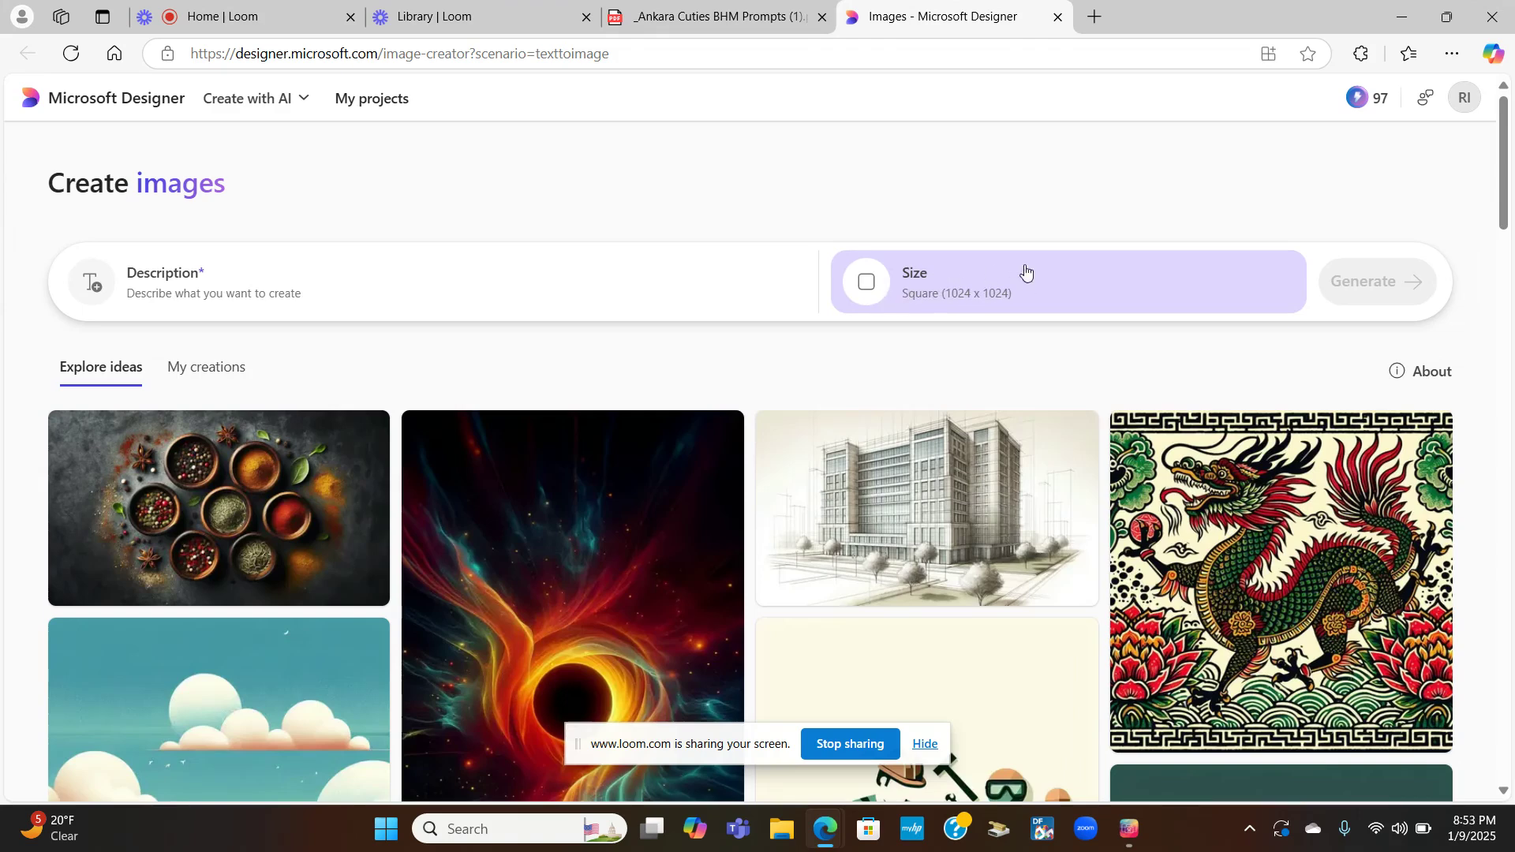
- Paste the chibi maxi-skirt prompt into the description and choose Portrait (1024 x 1792) size
left_click(247, 293)
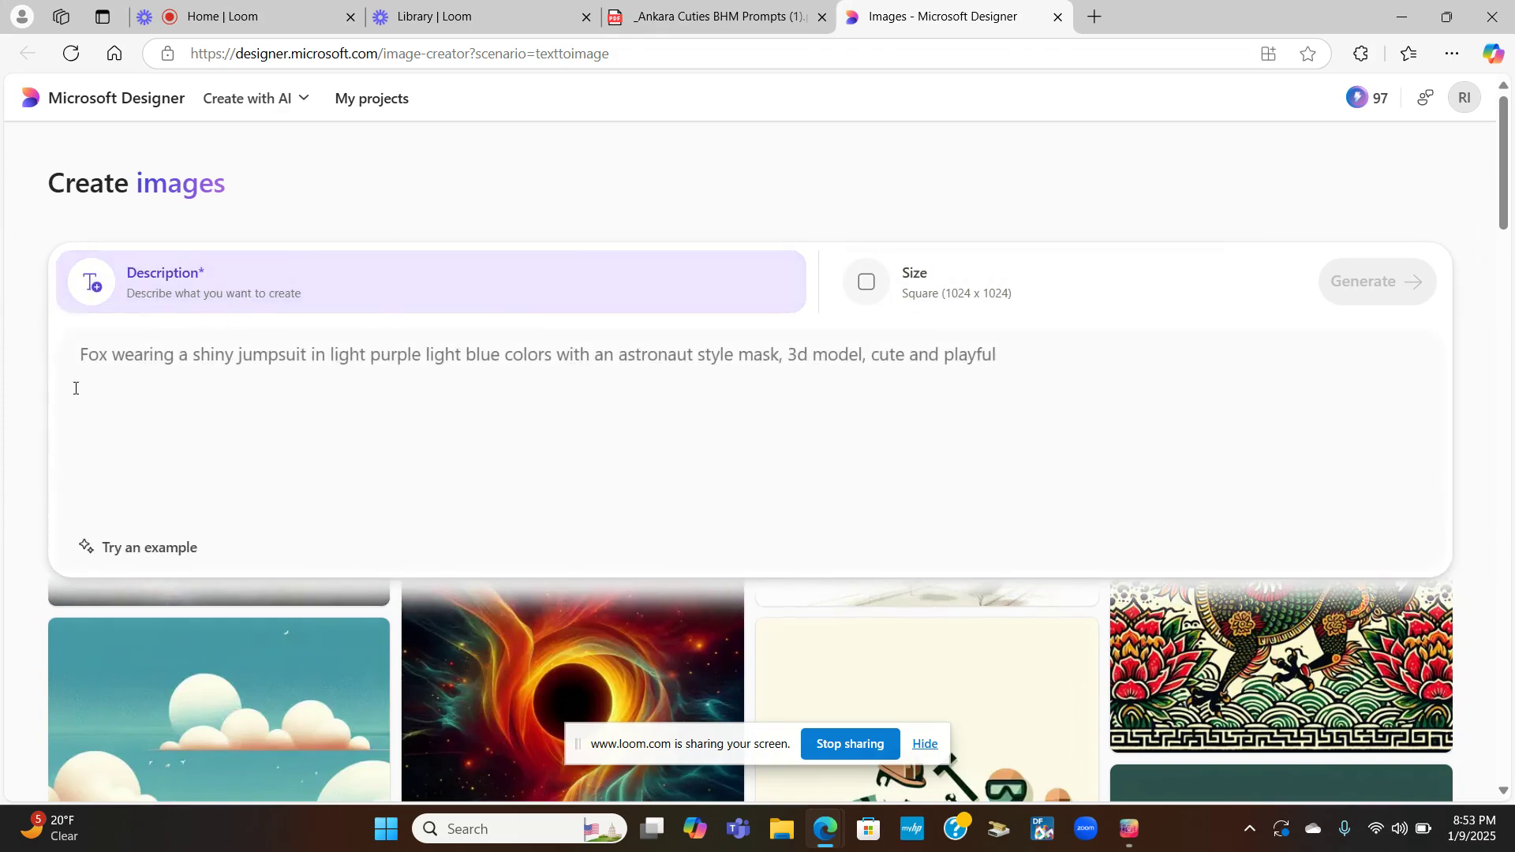
right_click(80, 358)
left_click(123, 542)
scroll(319, 441, "up", 1)
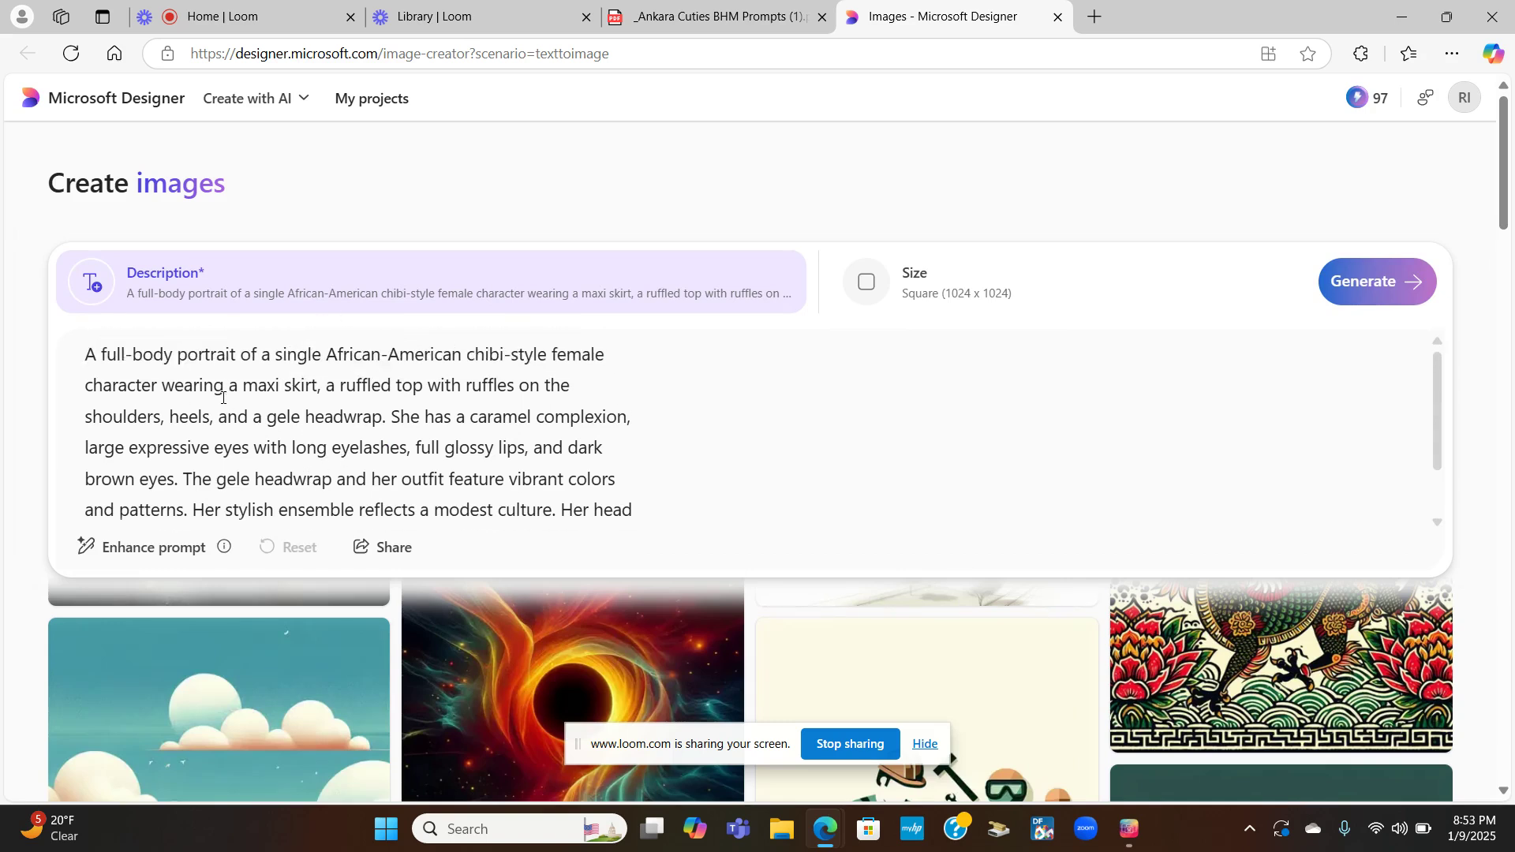
scroll(240, 395, "down", 2)
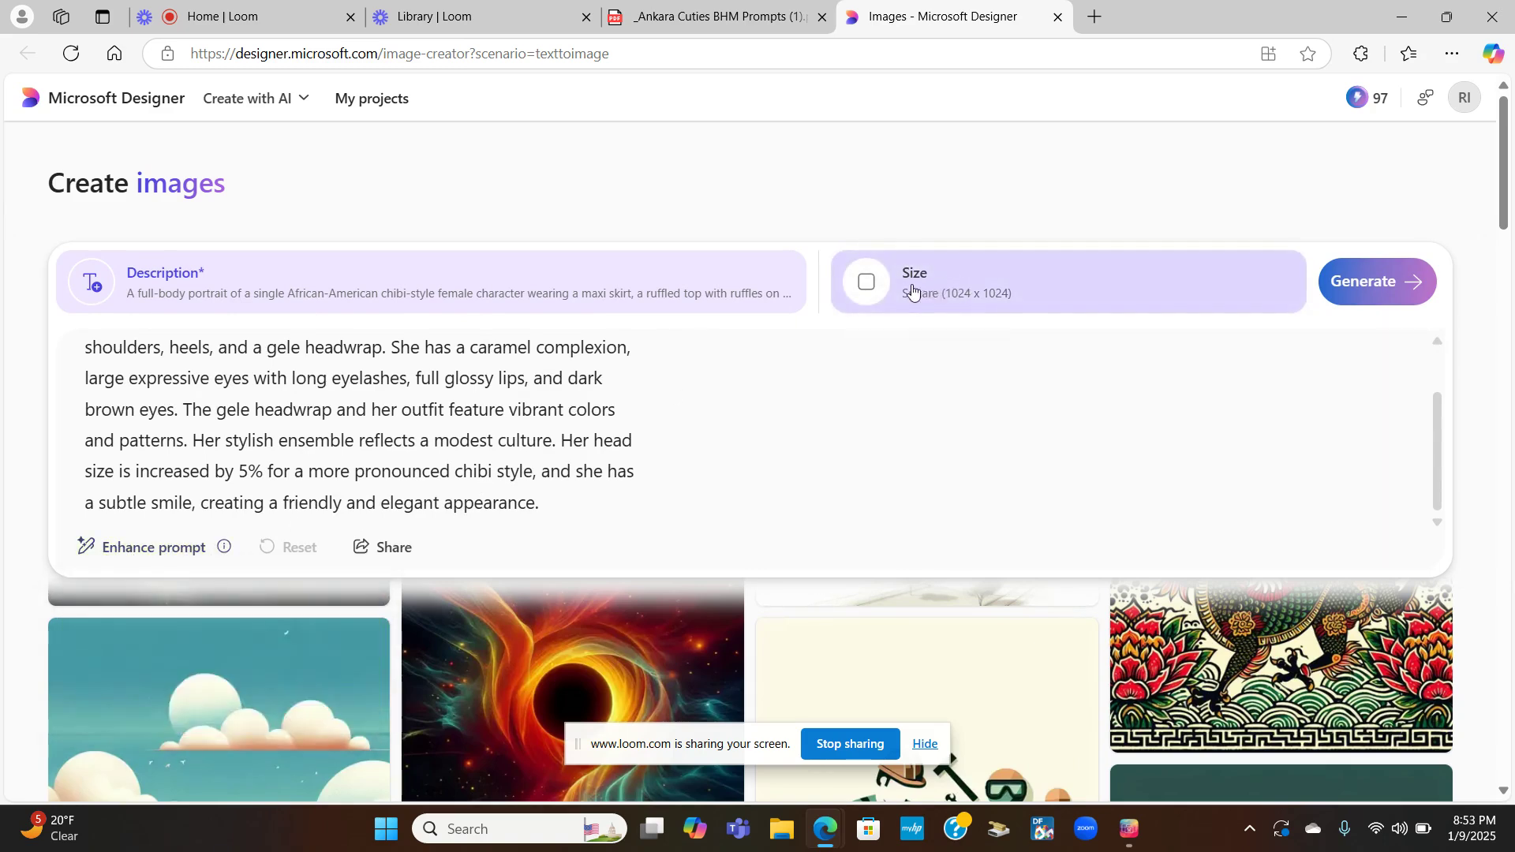
left_click(939, 281)
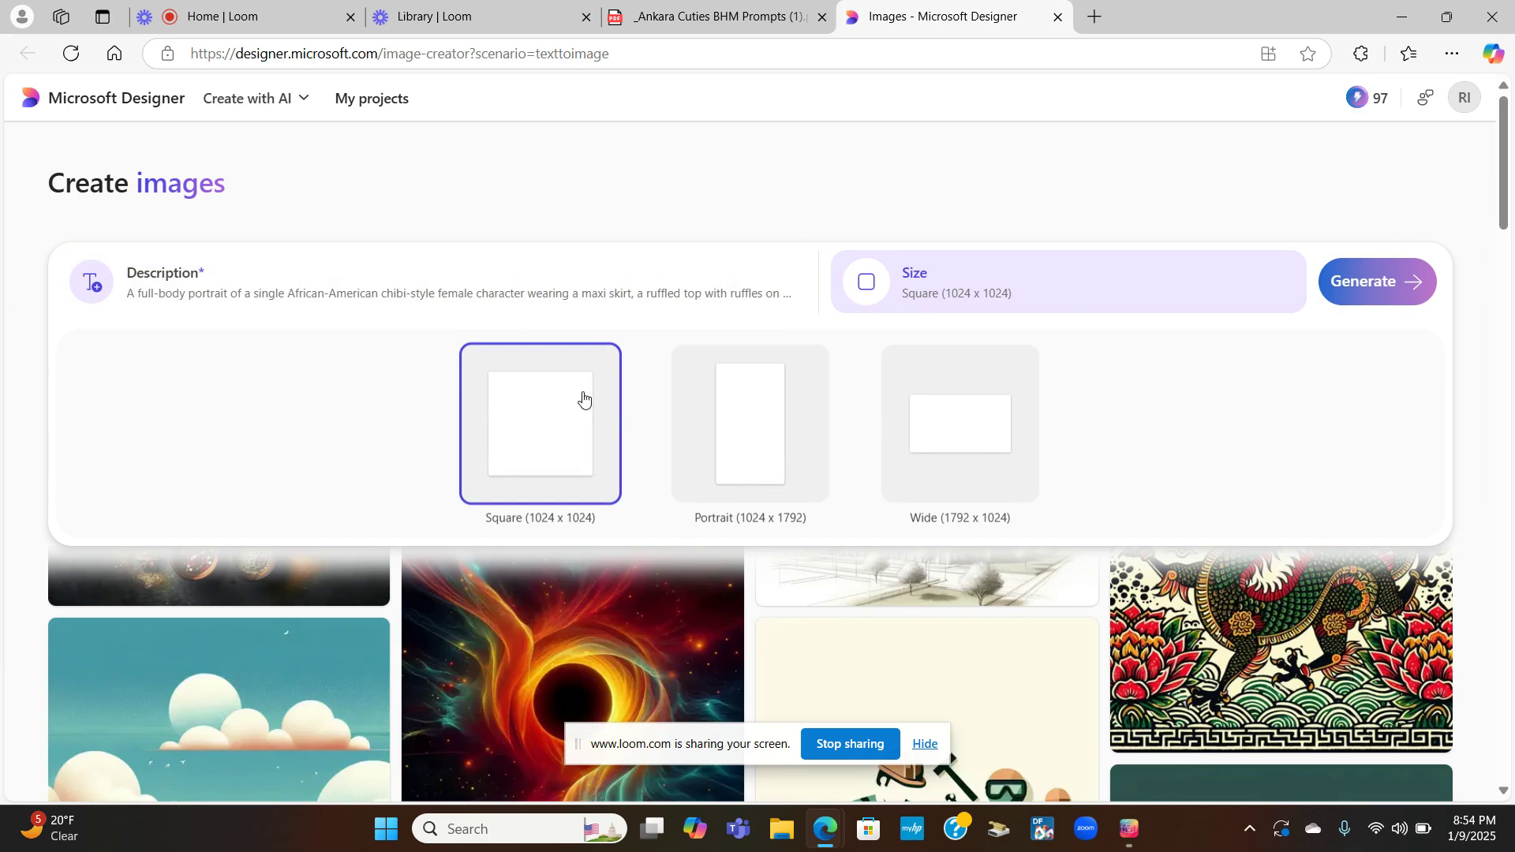
left_click(511, 412)
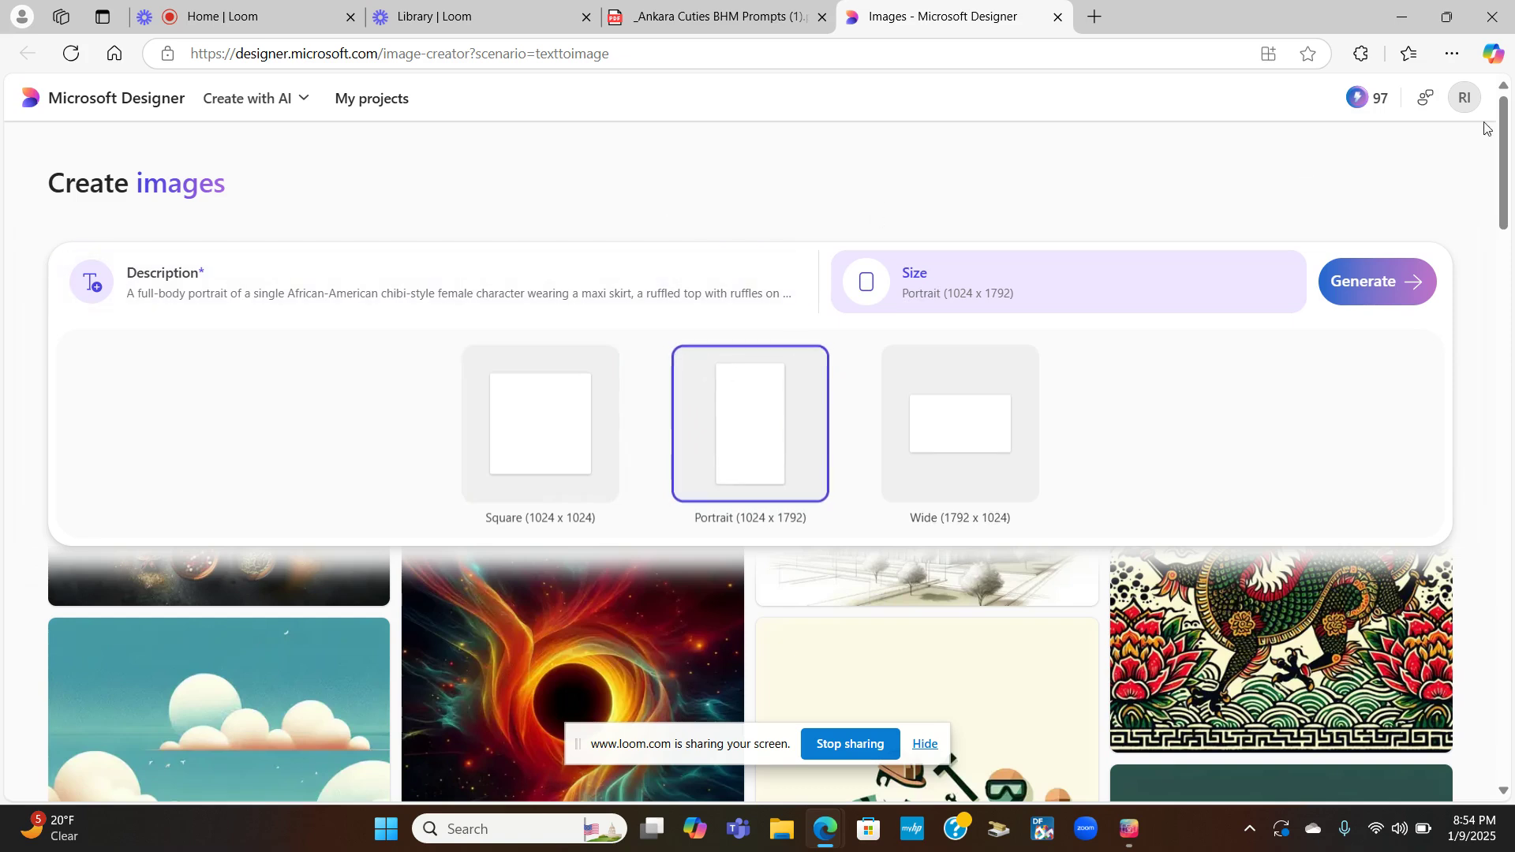
- Generate four portrait chibi images in Ankara-print headwraps and maxi skirts, leaving 96 credits
left_click(1373, 287)
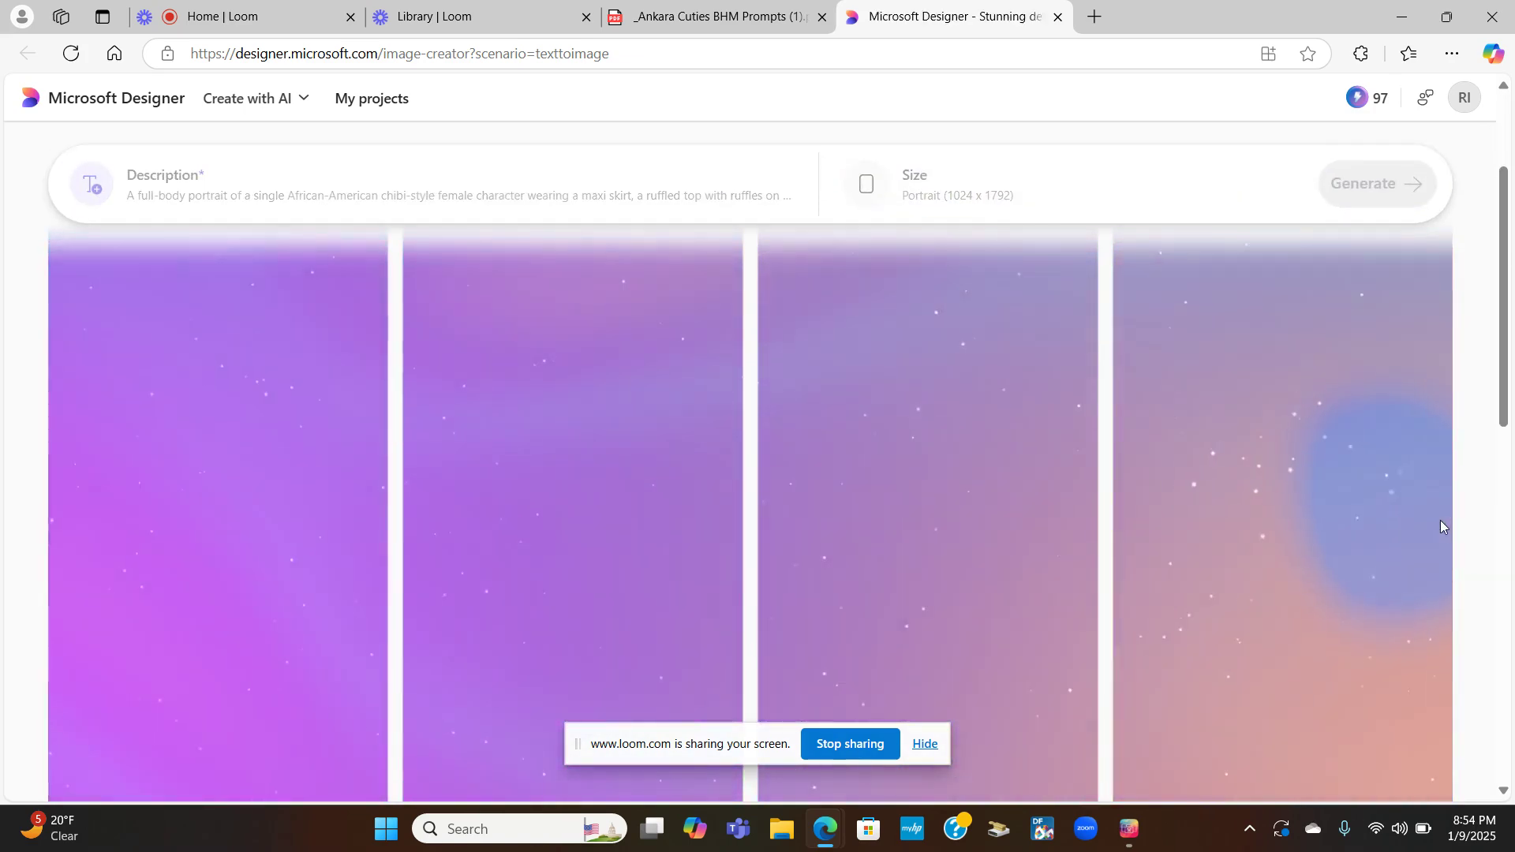
scroll(1436, 519, "up", 1)
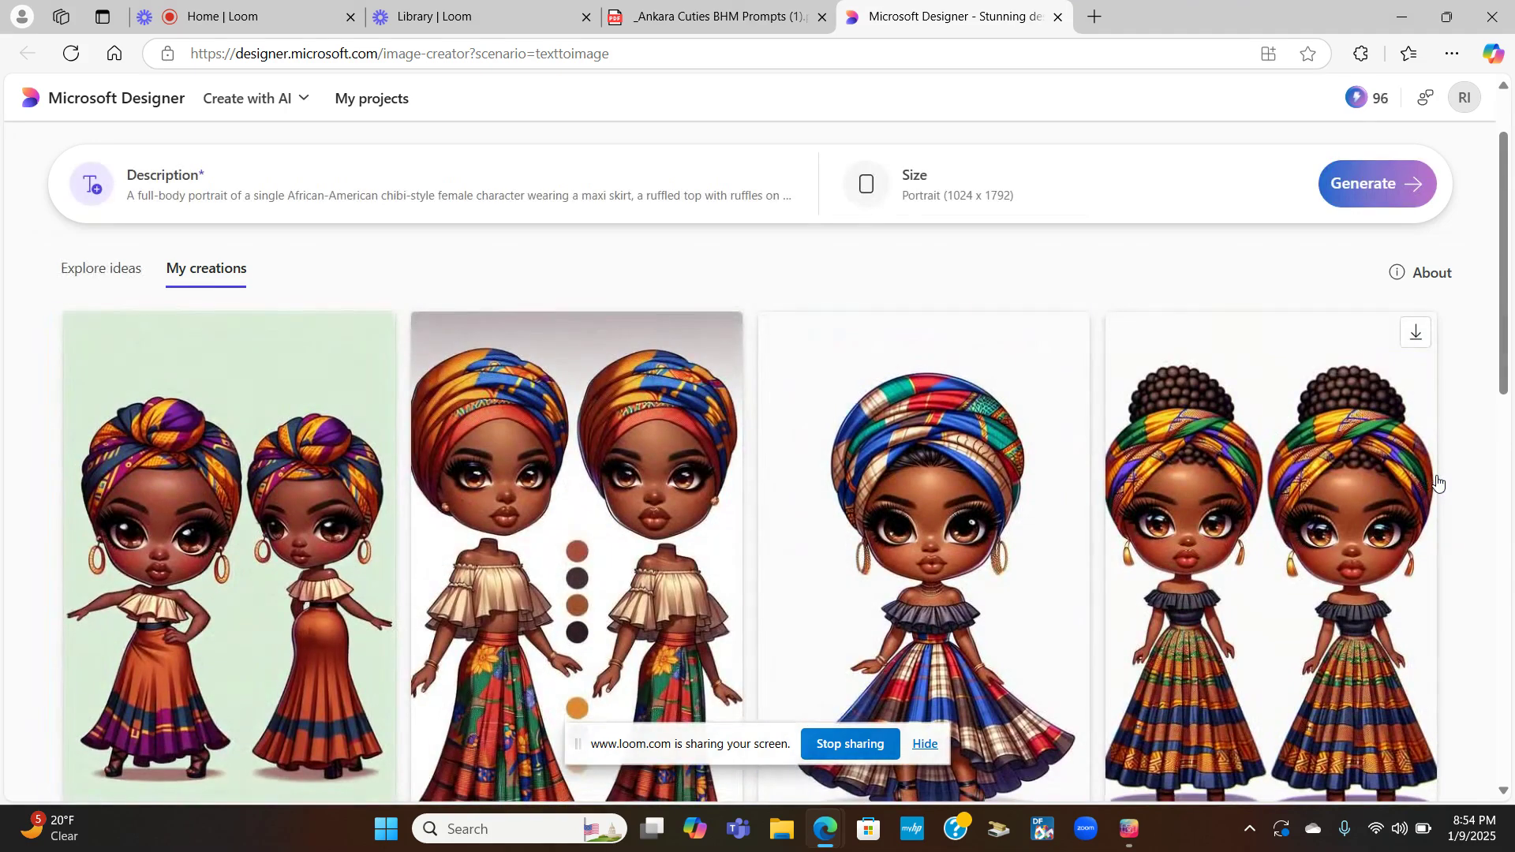
scroll(703, 442, "down", 1)
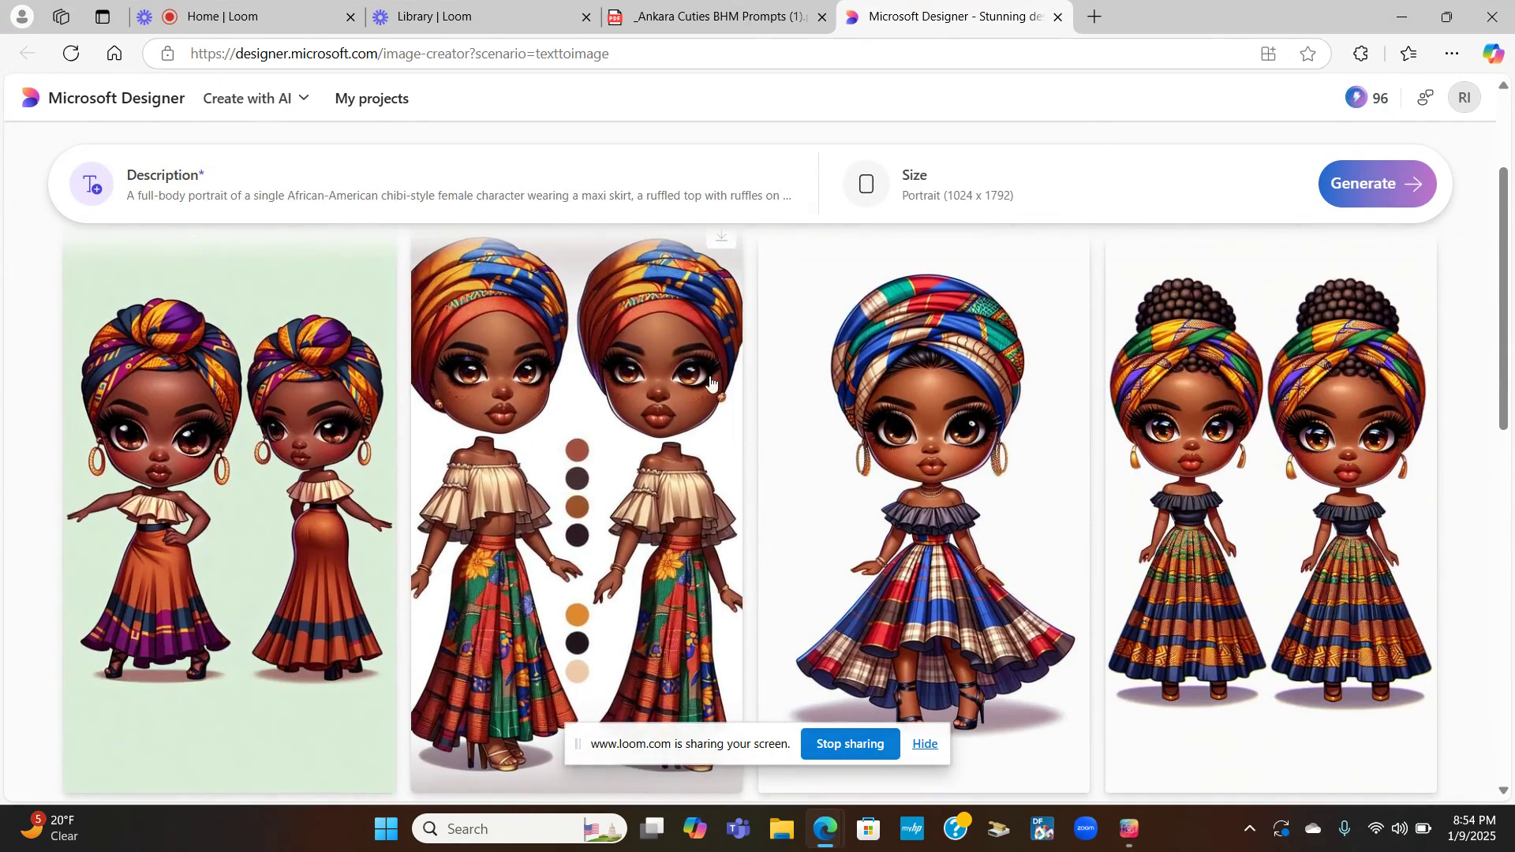
scroll(682, 411, "up", 1)
scroll(639, 471, "down", 1)
scroll(576, 440, "up", 1)
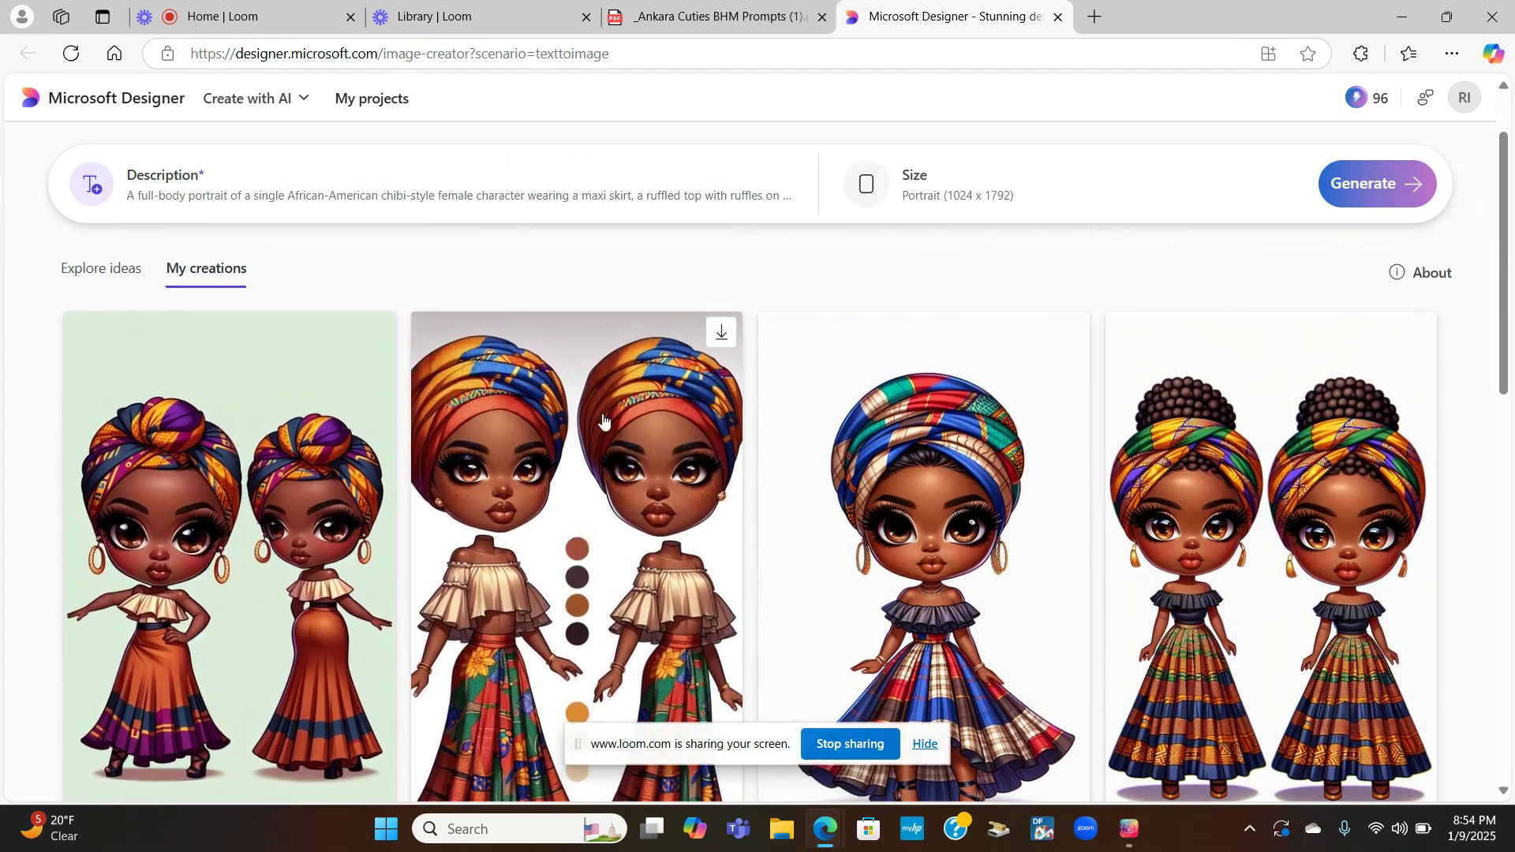
scroll(670, 371, "down", 2)
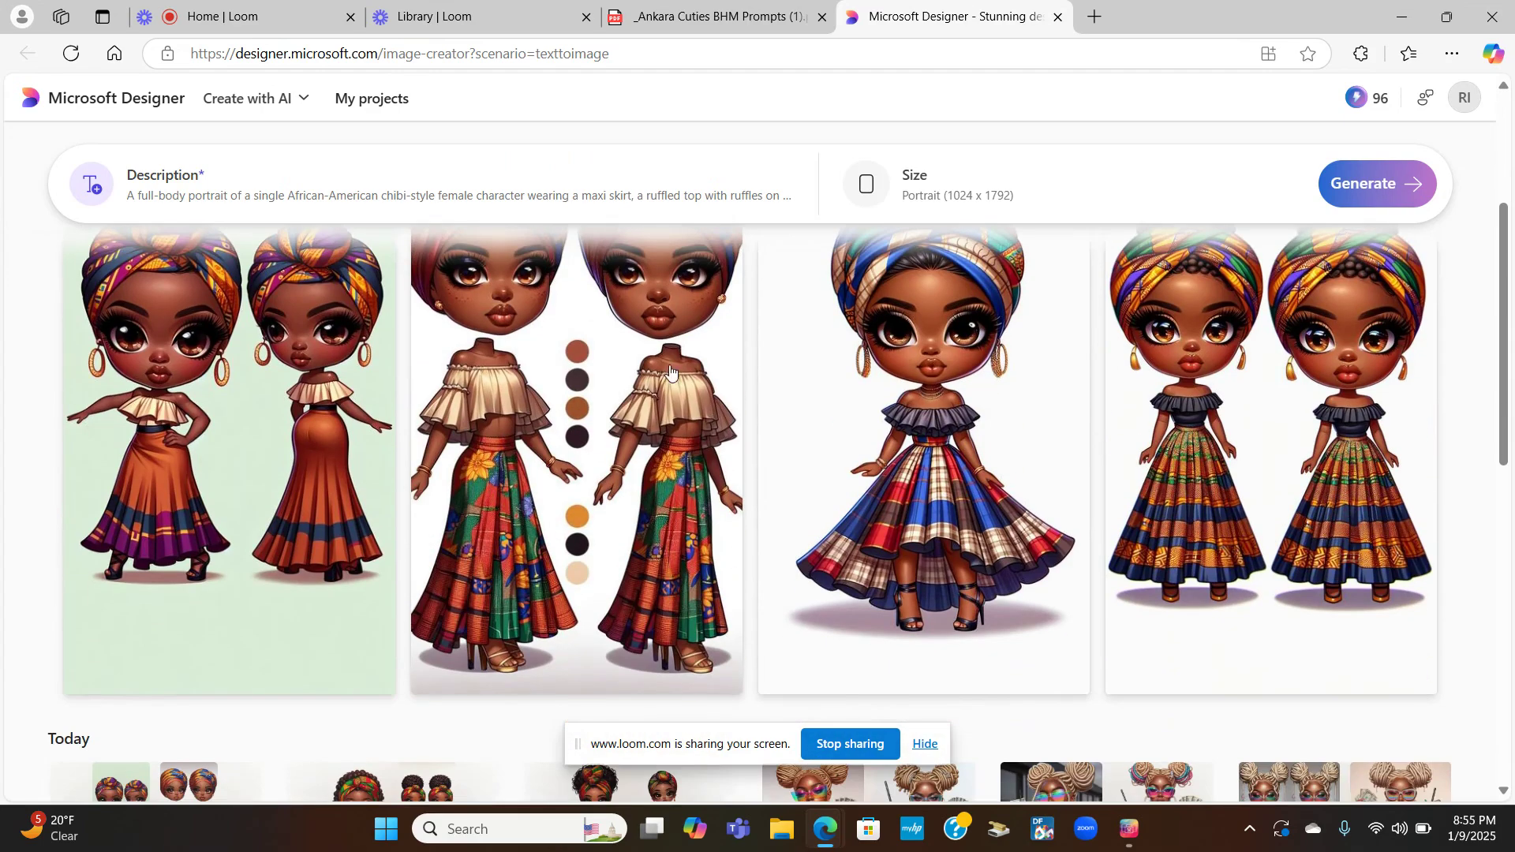
left_click(628, 412)
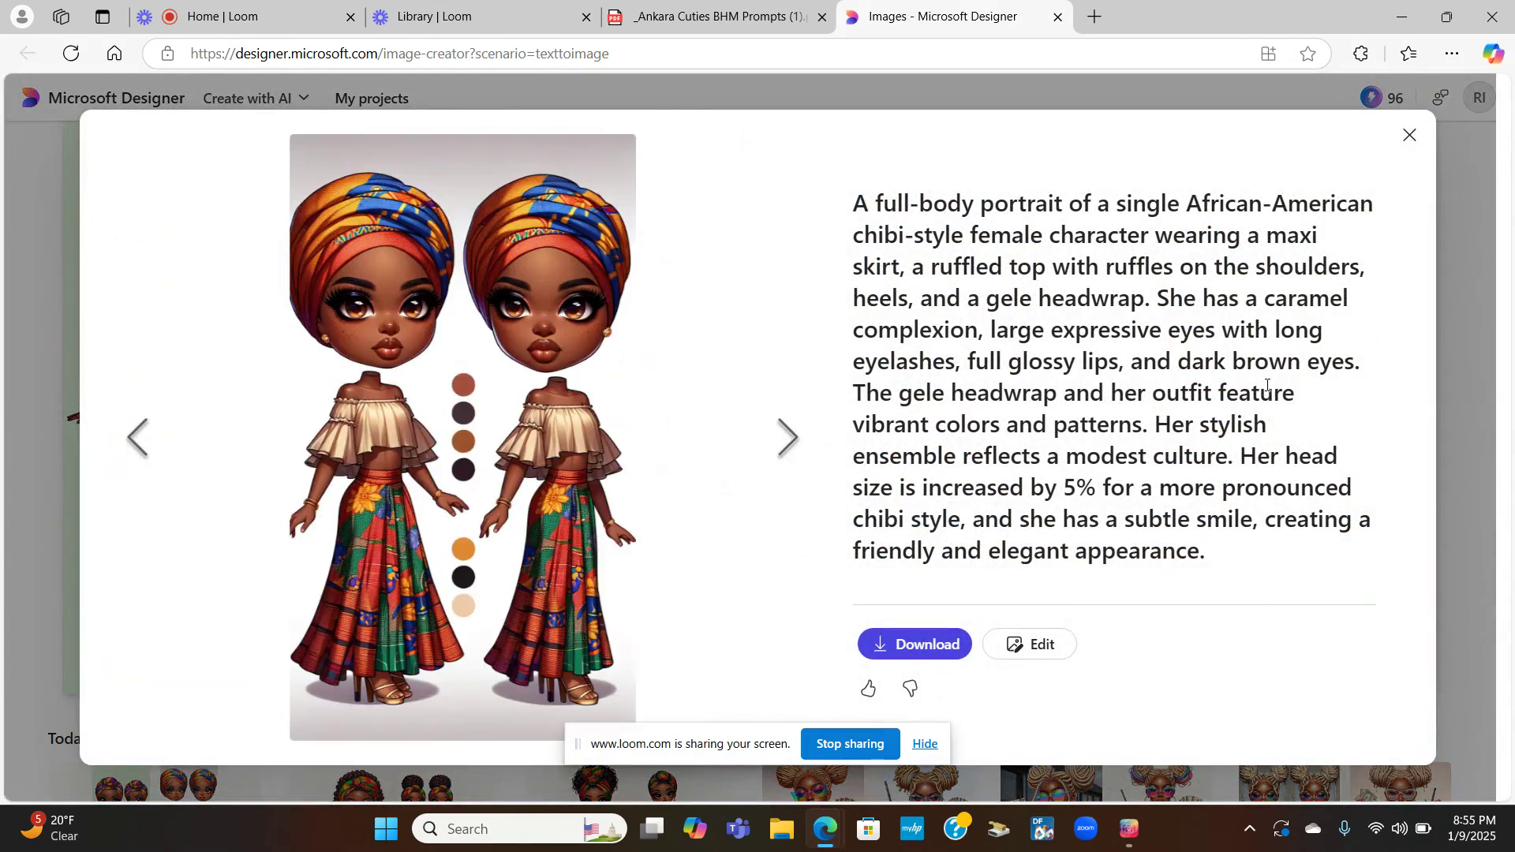
left_click(1105, 647)
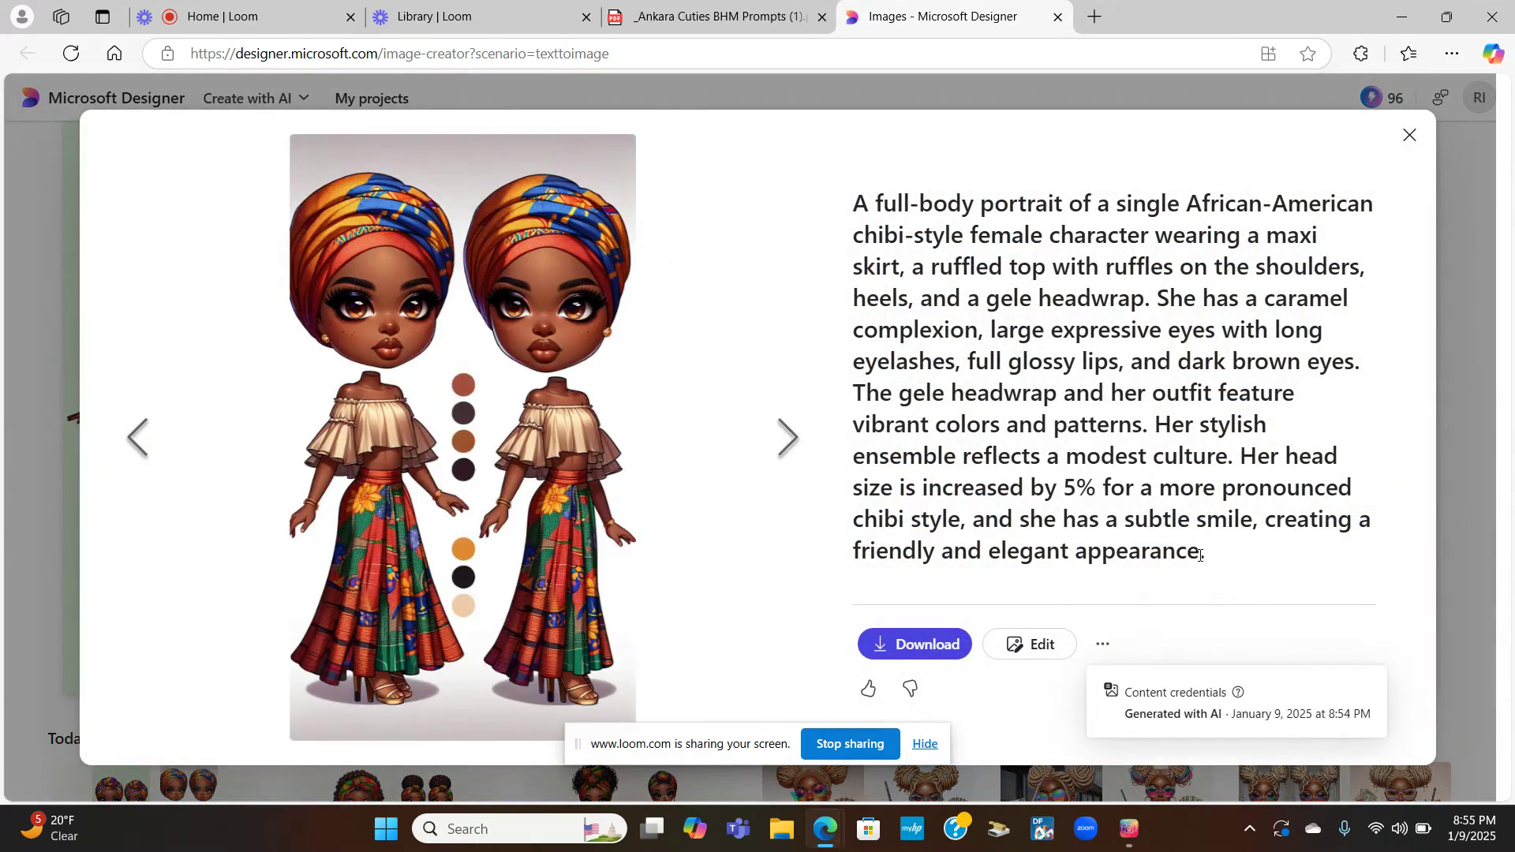
left_click(1410, 136)
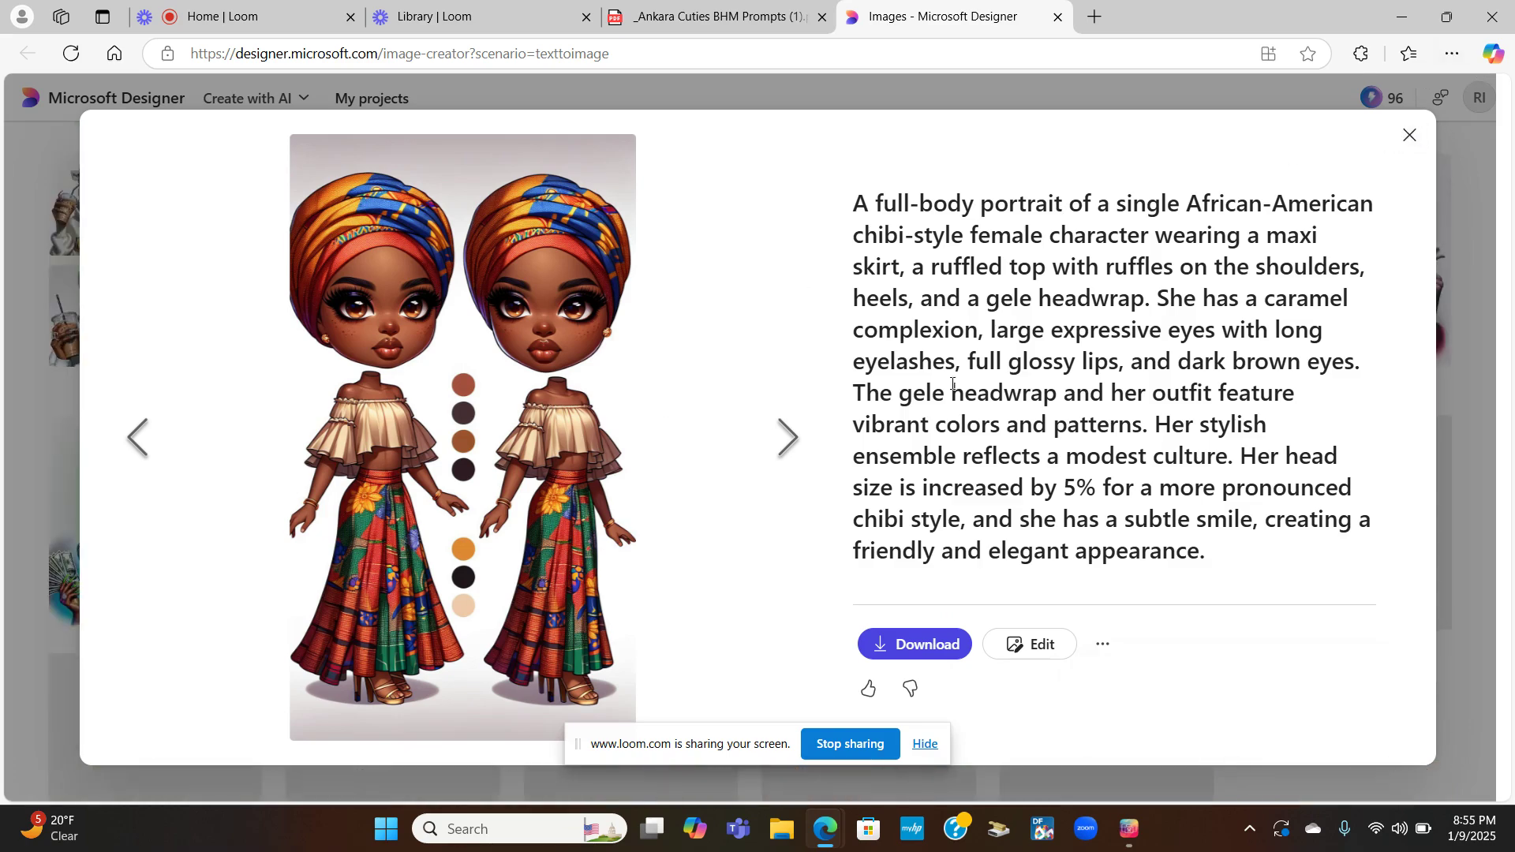
left_click(1411, 135)
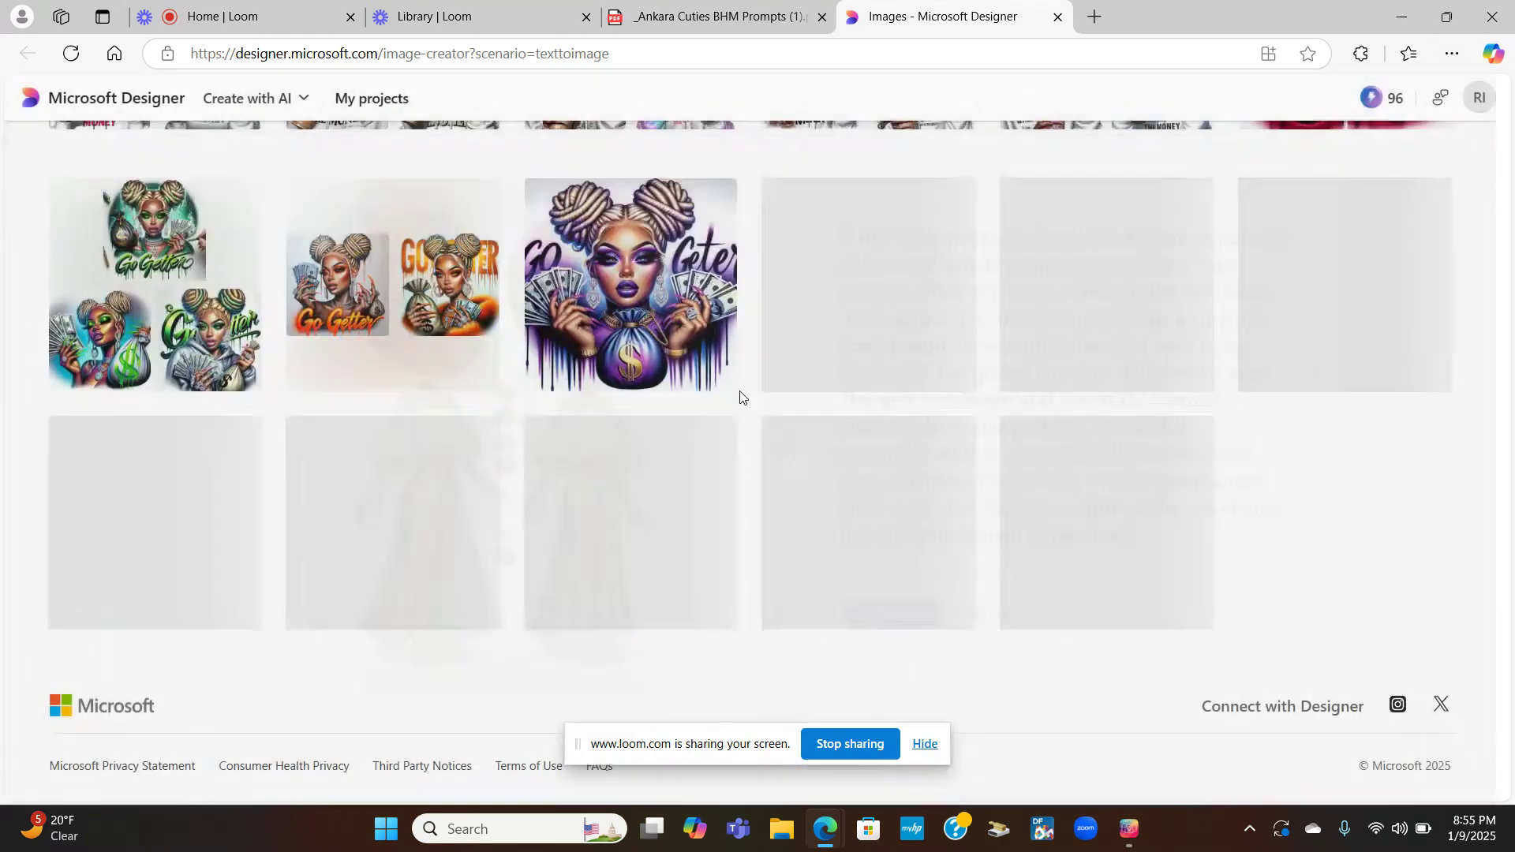
scroll(655, 423, "up", 15)
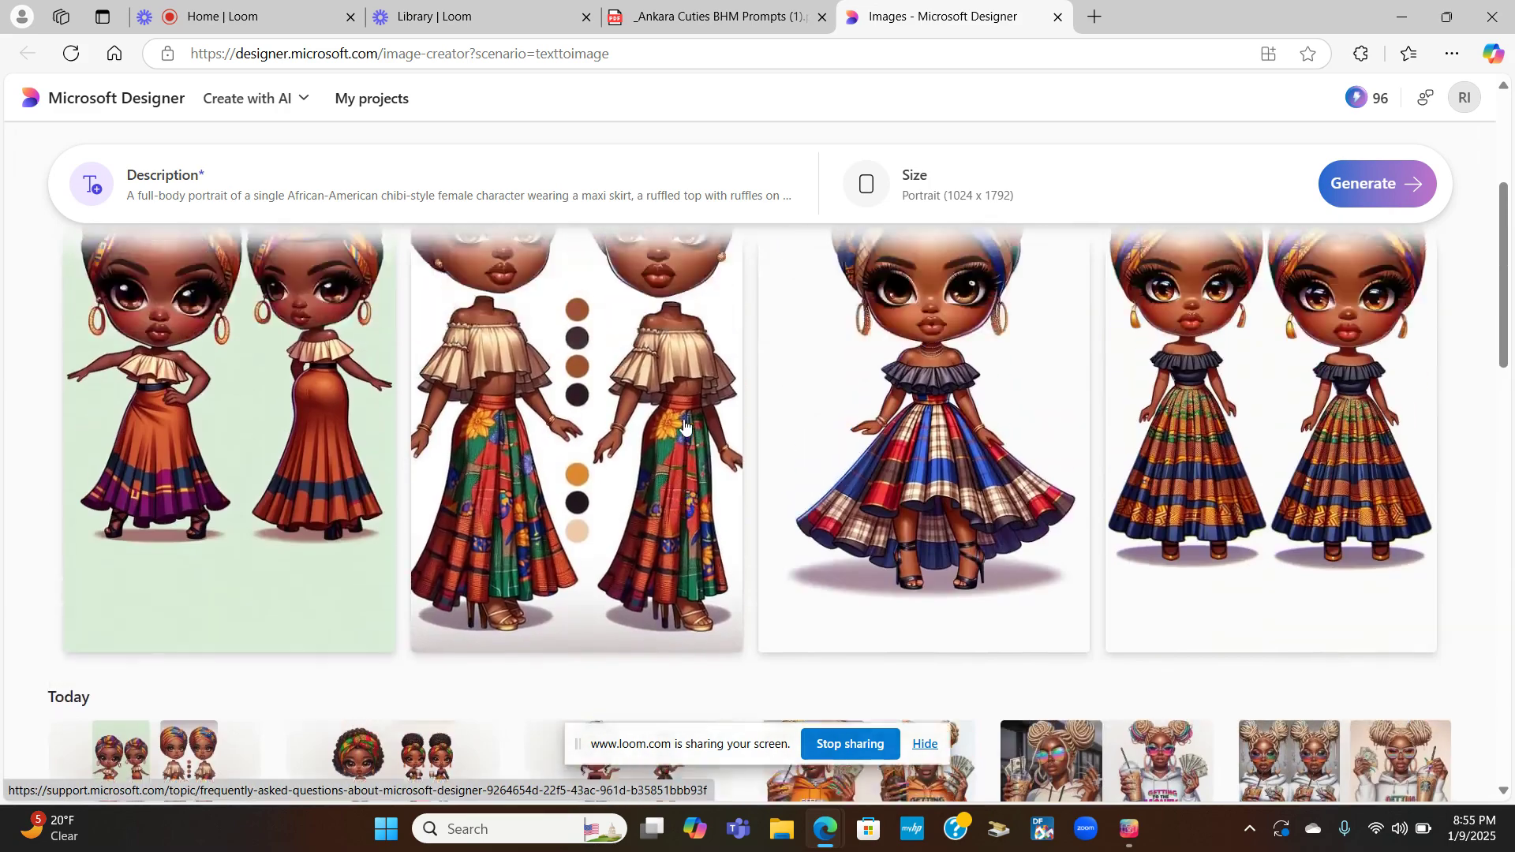
scroll(1029, 446, "down", 1)
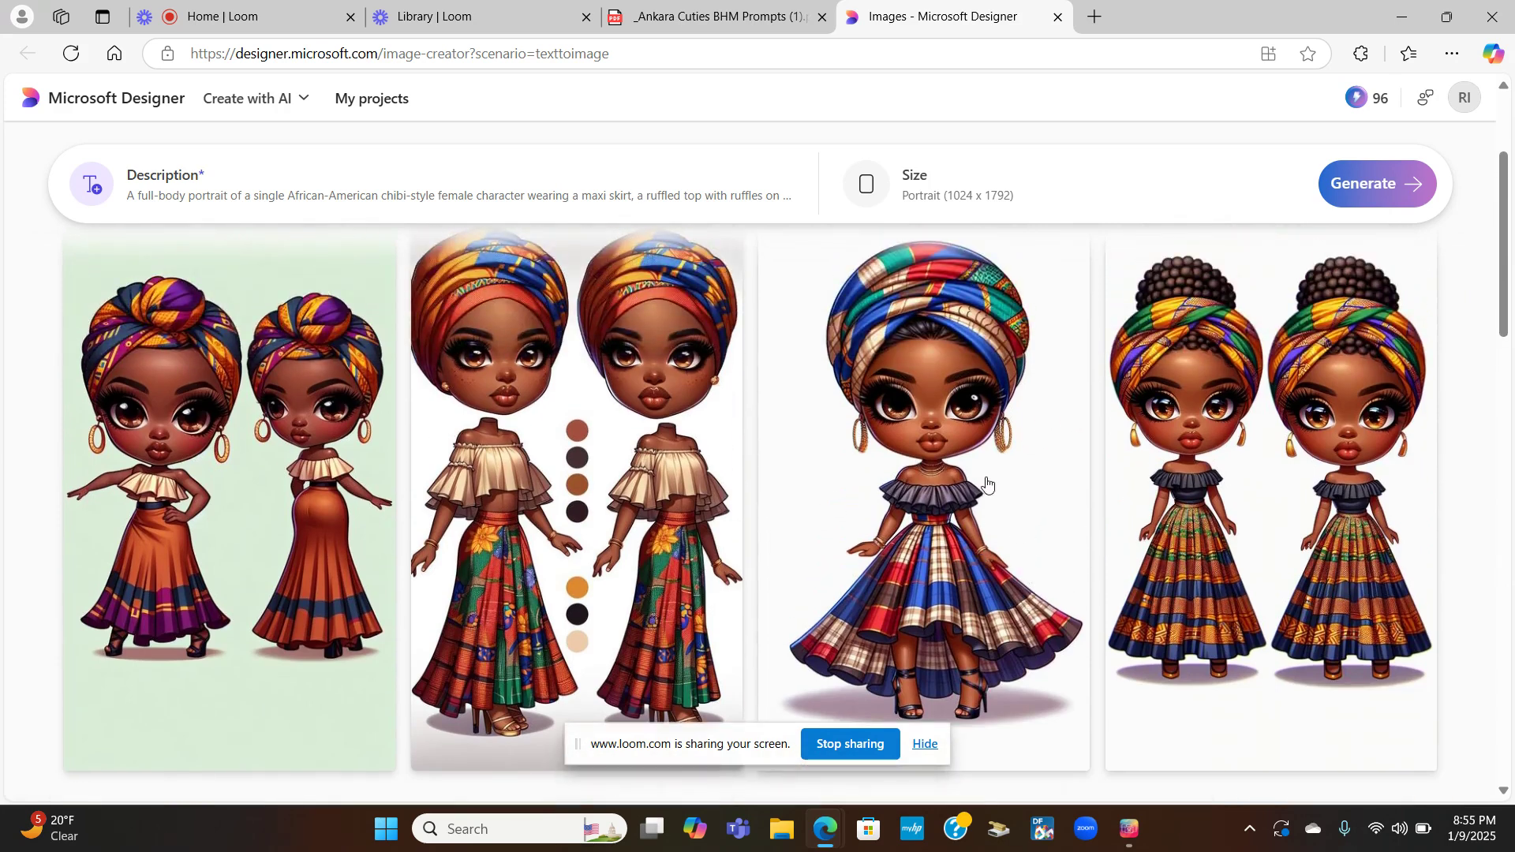
scroll(891, 467, "up", 1)
scroll(1331, 384, "down", 1)
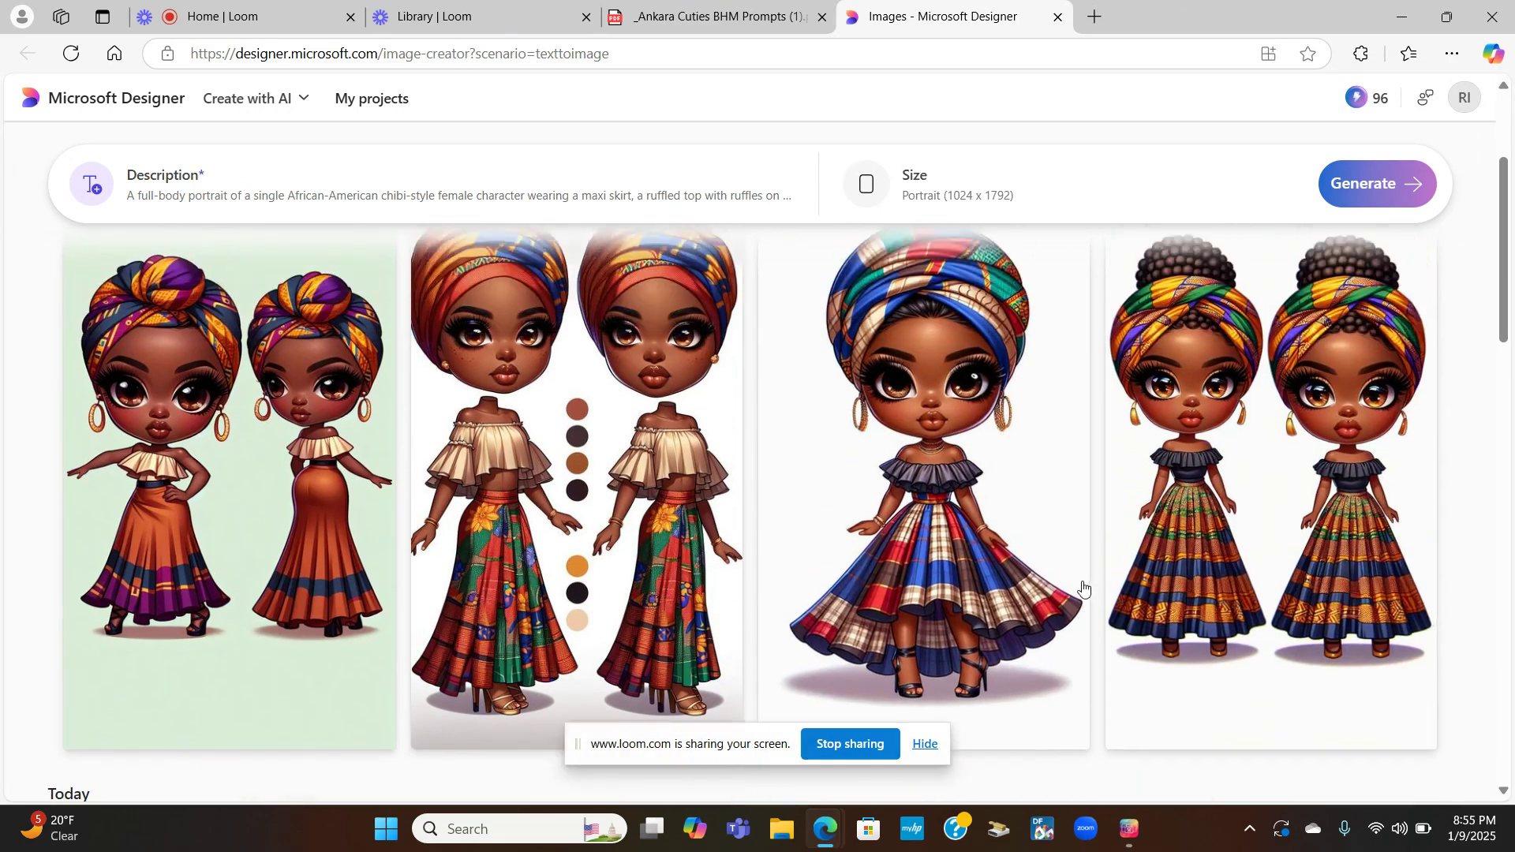
mouse_move(1060, 579)
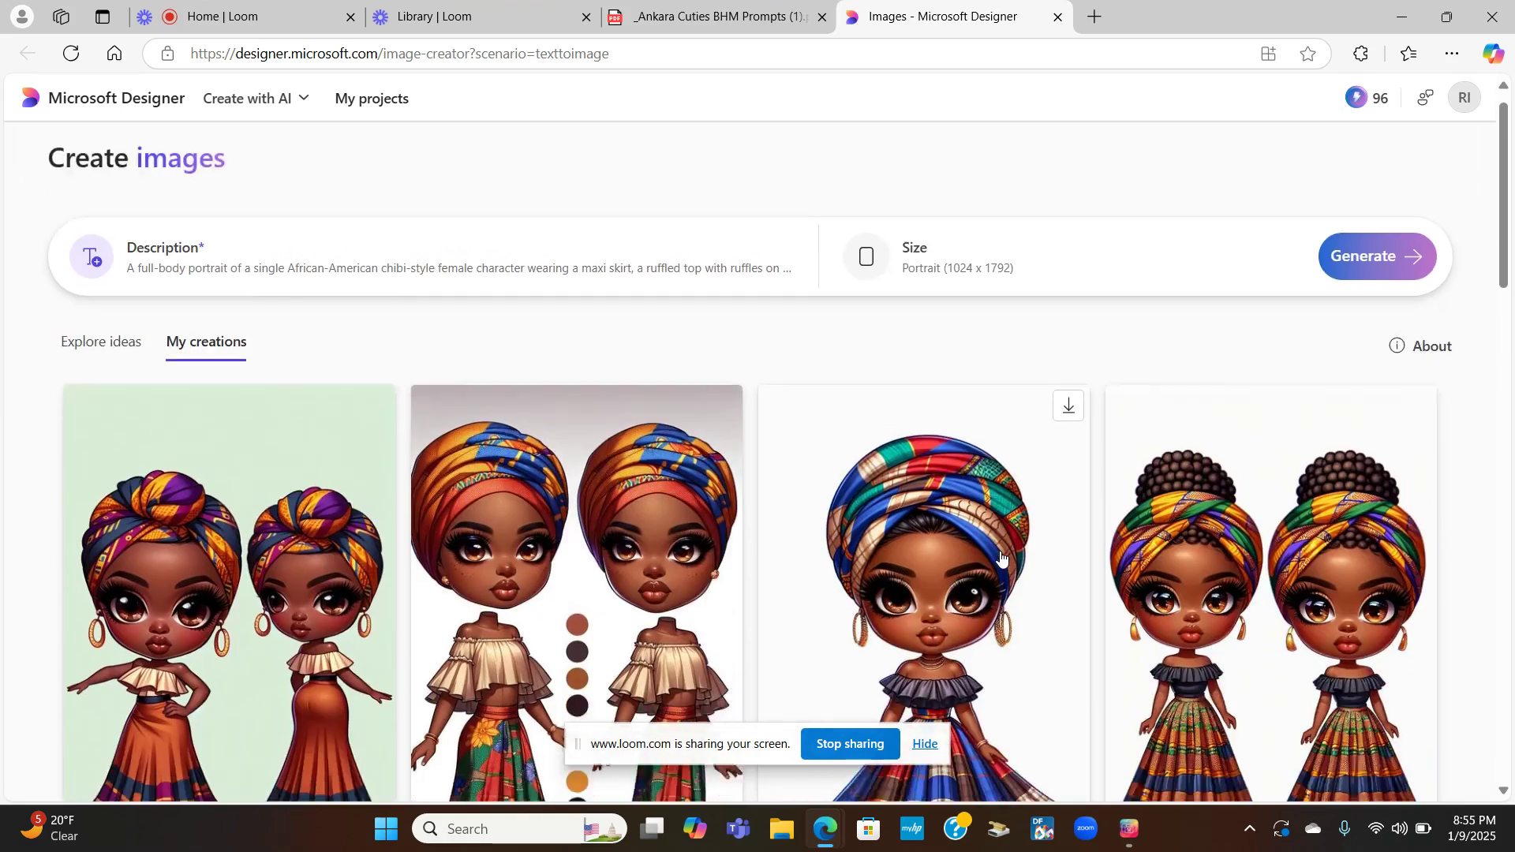
scroll(1001, 556, "down", 1)
scroll(789, 513, "down", 1)
scroll(971, 515, "up", 1)
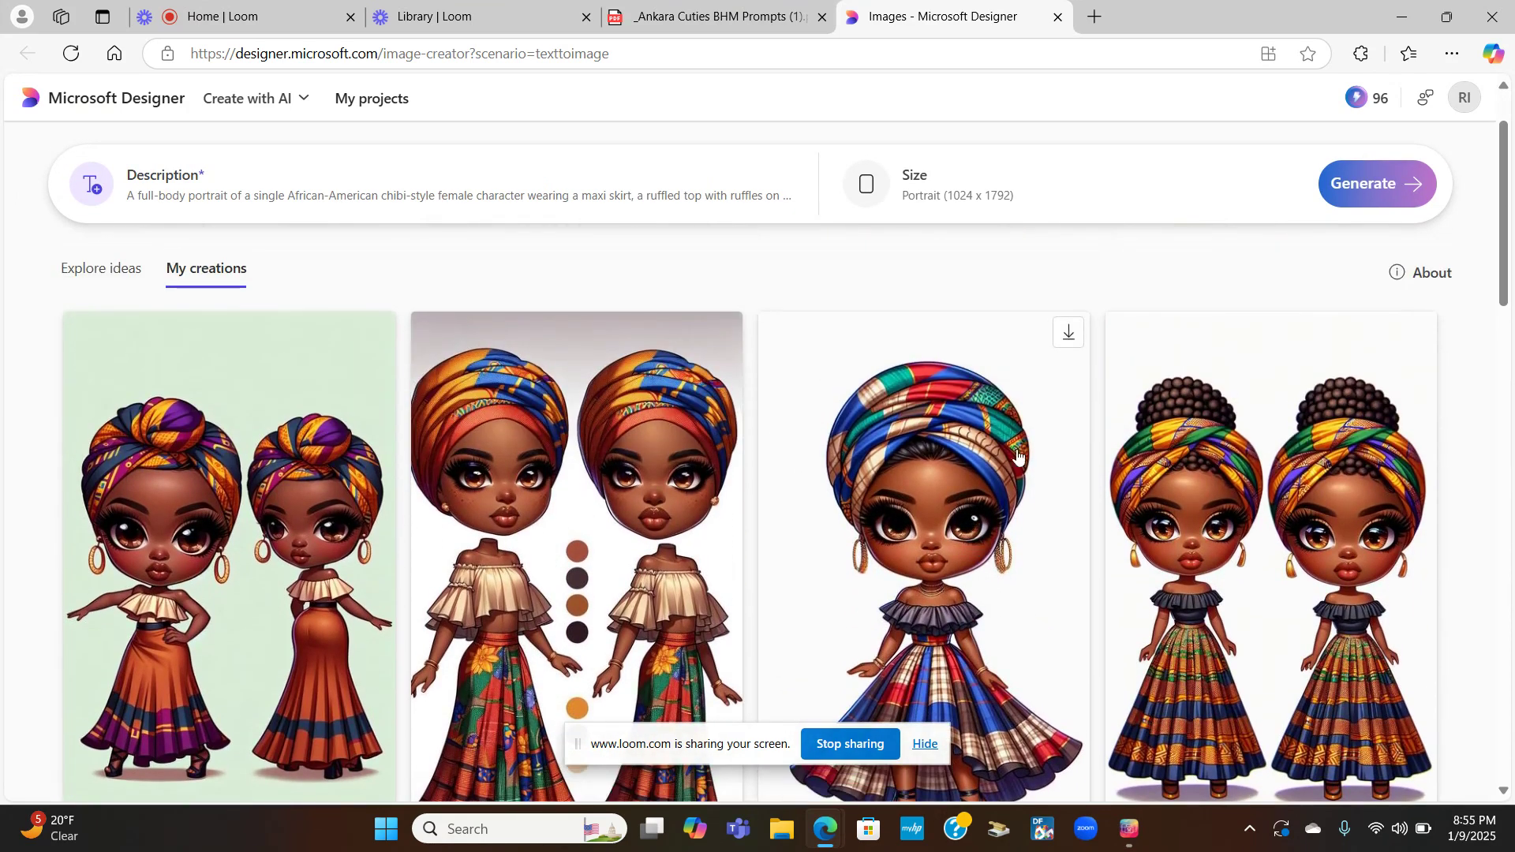
- In the prompts PDF, select the prompt with the green, red, yellow and black outfit
left_click(685, 24)
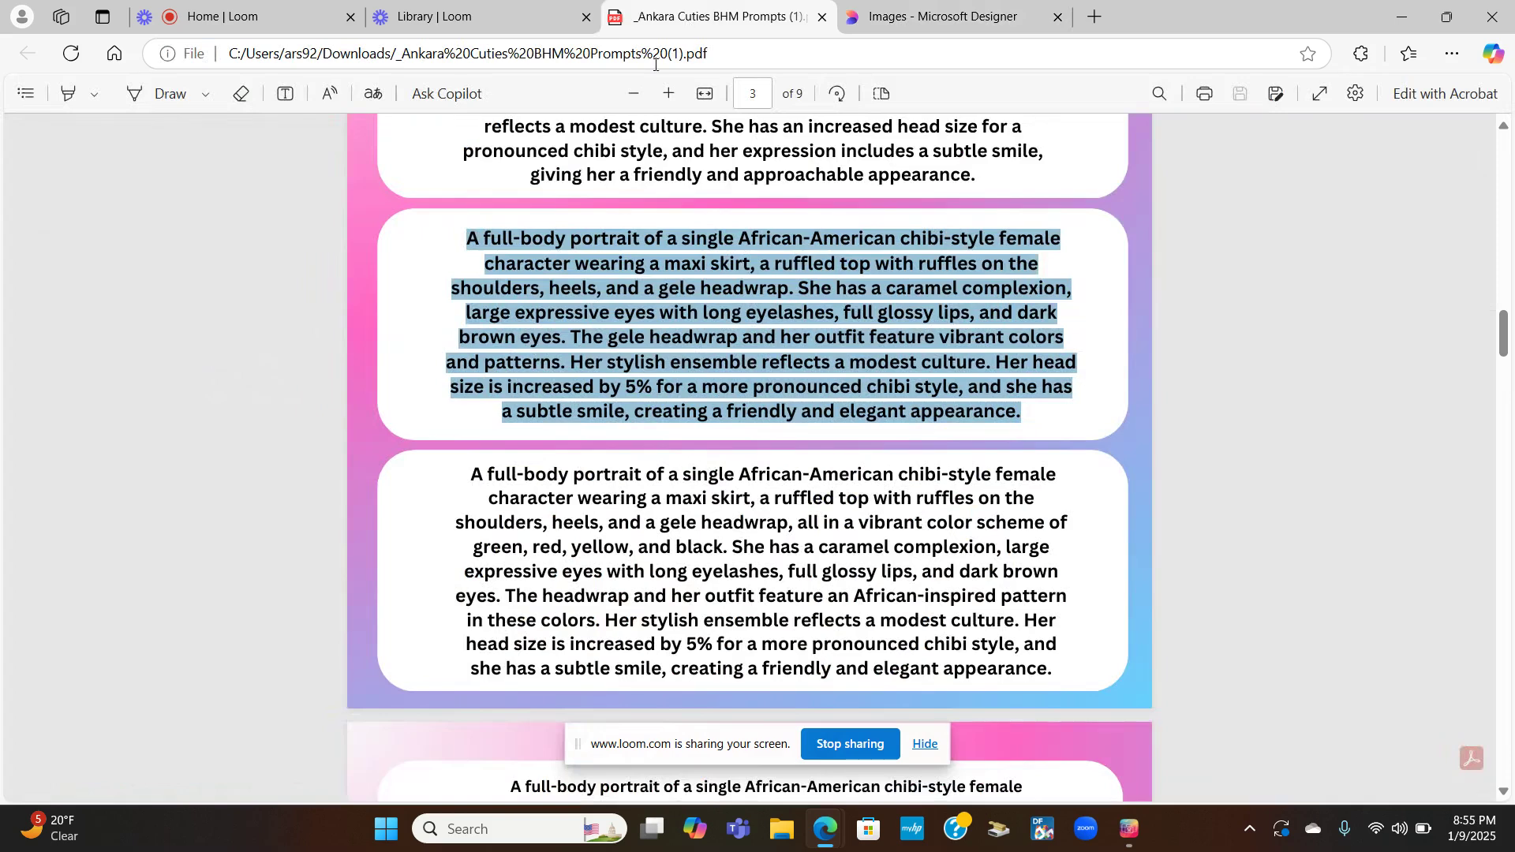
scroll(624, 633, "down", 1)
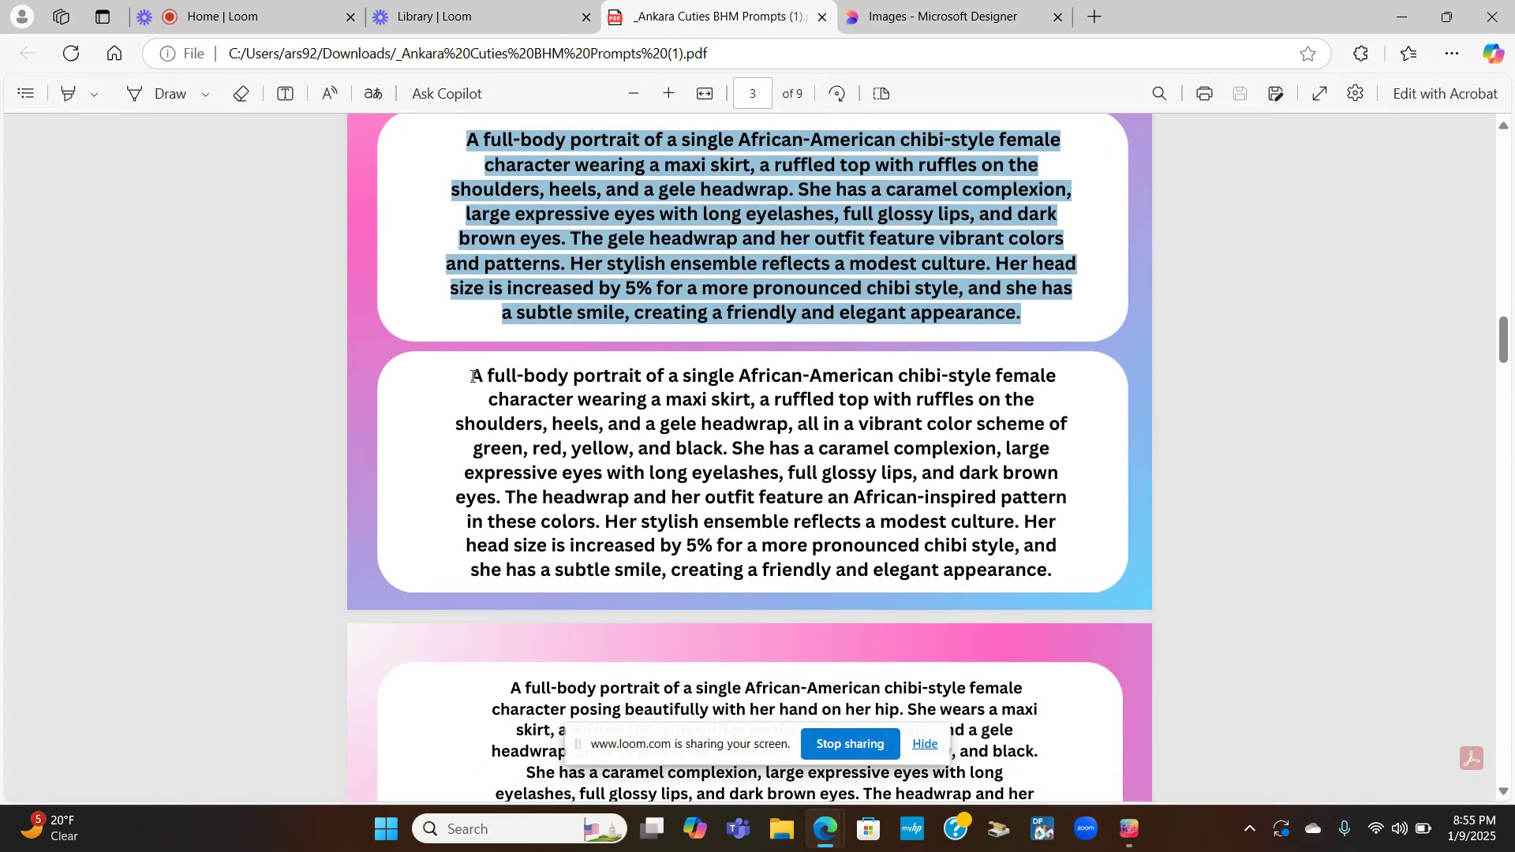
left_click_drag(472, 374, 1048, 559)
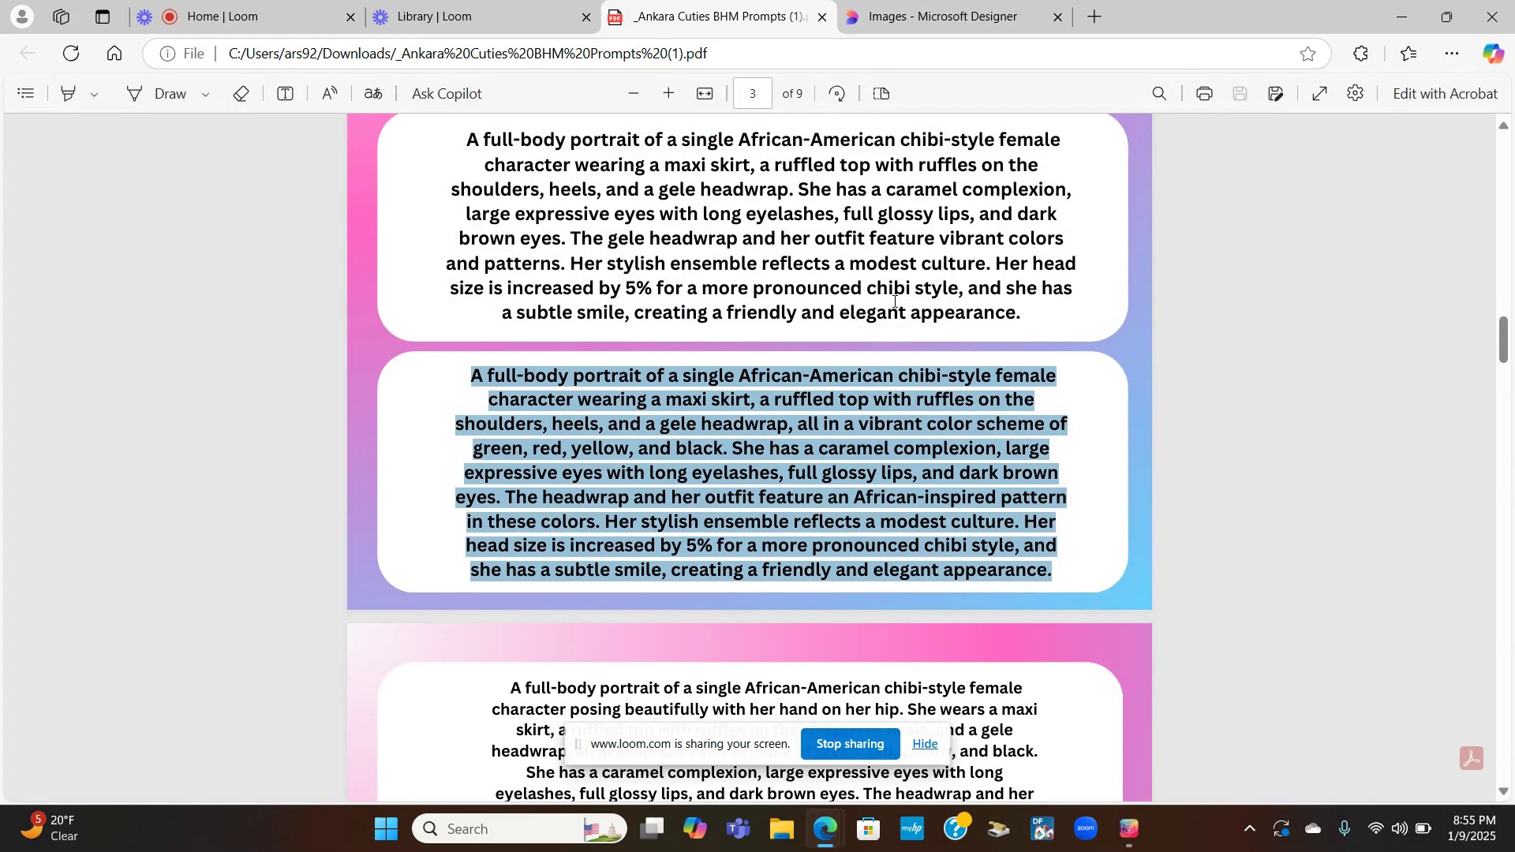
- Back in Designer, select and delete the old prompt from the description
left_click(925, 17)
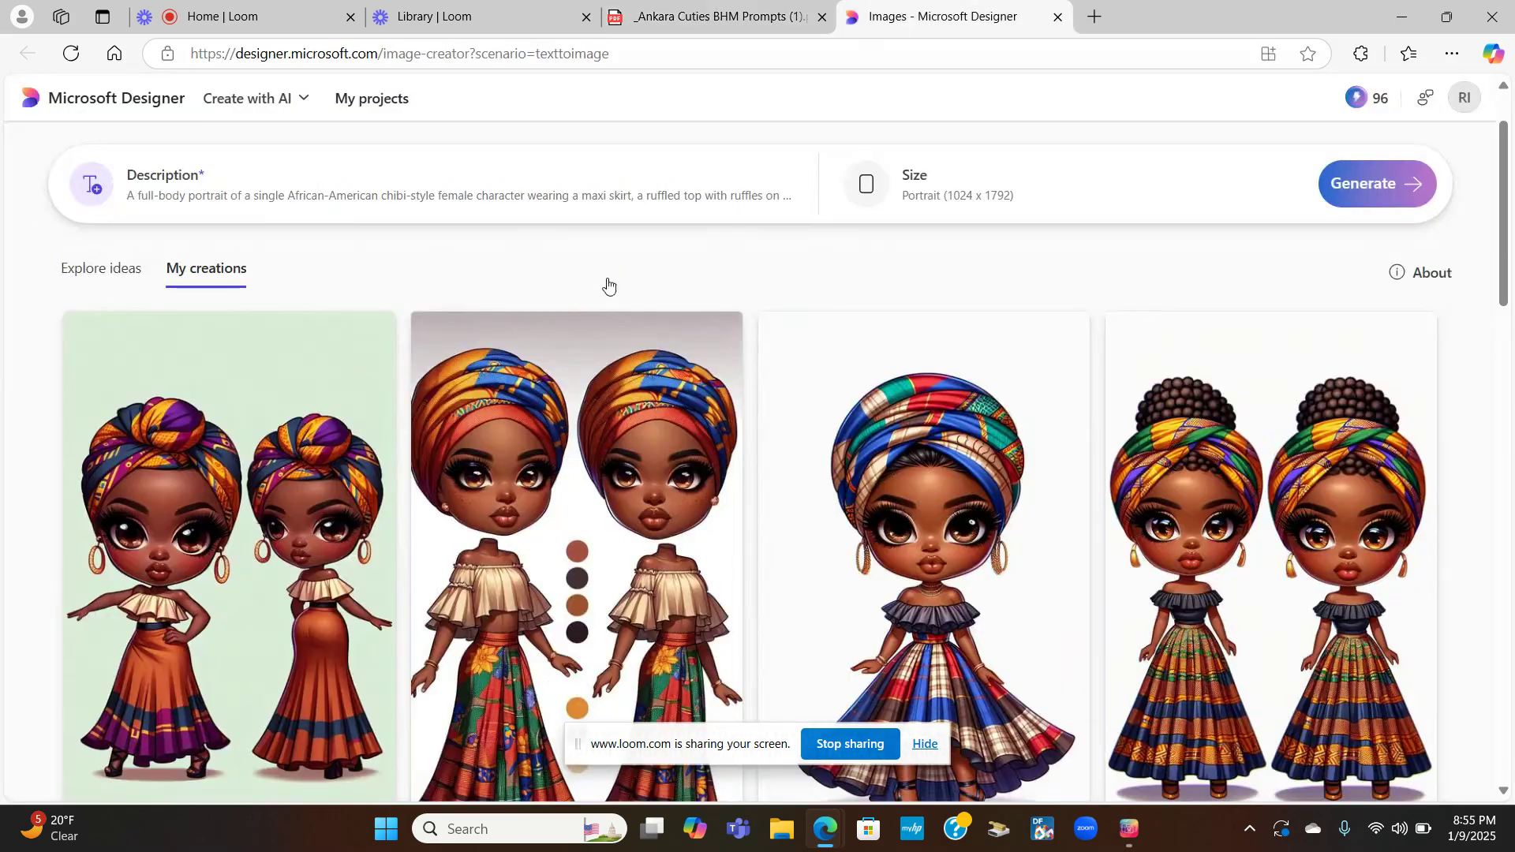
left_click(376, 198)
scroll(513, 394, "down", 5)
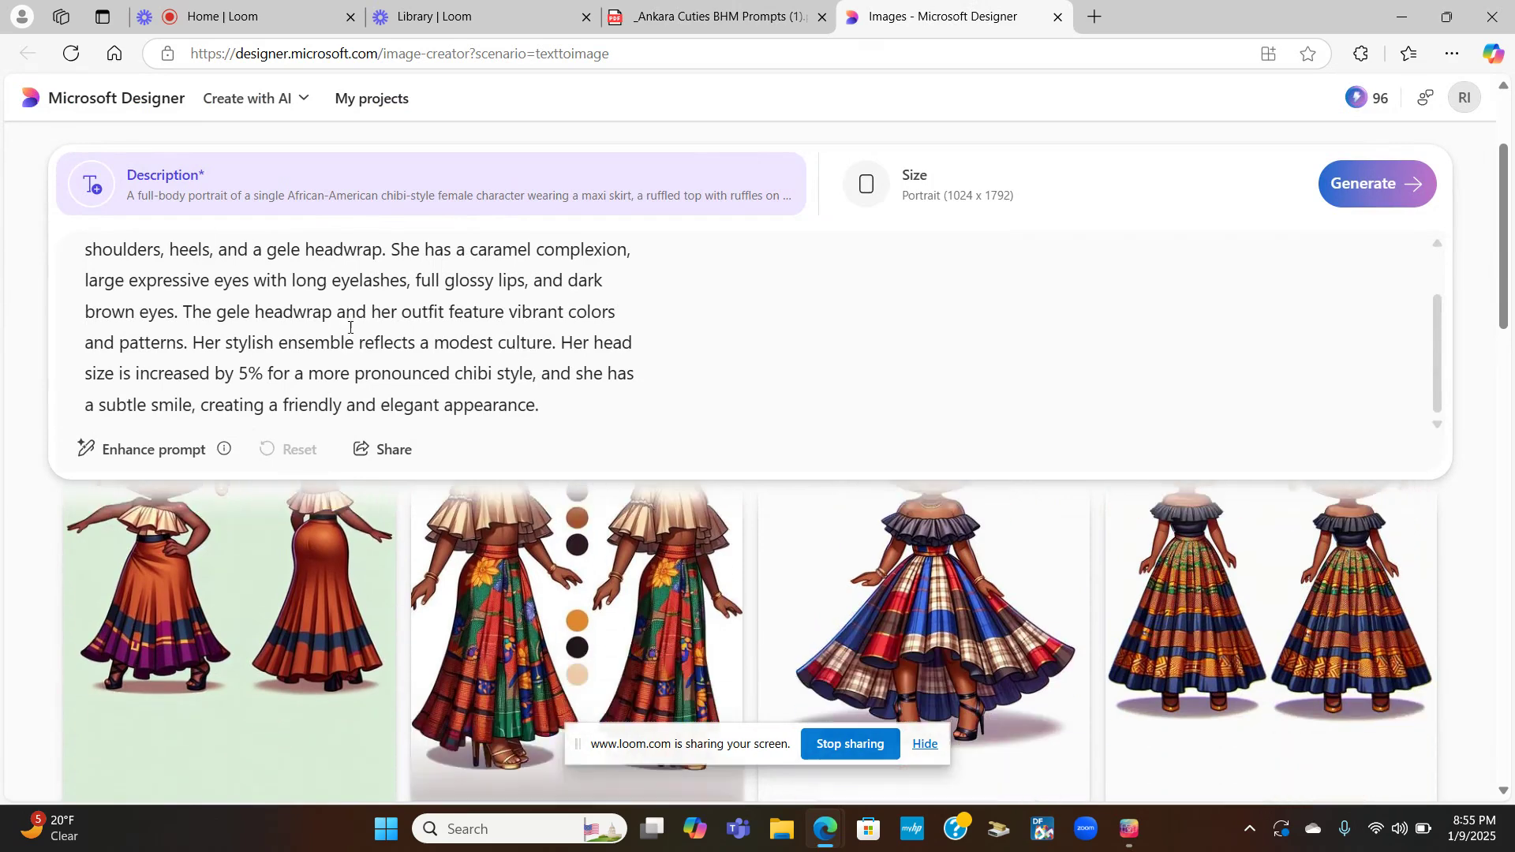
left_click_drag(522, 409, 78, 238)
left_click(292, 454)
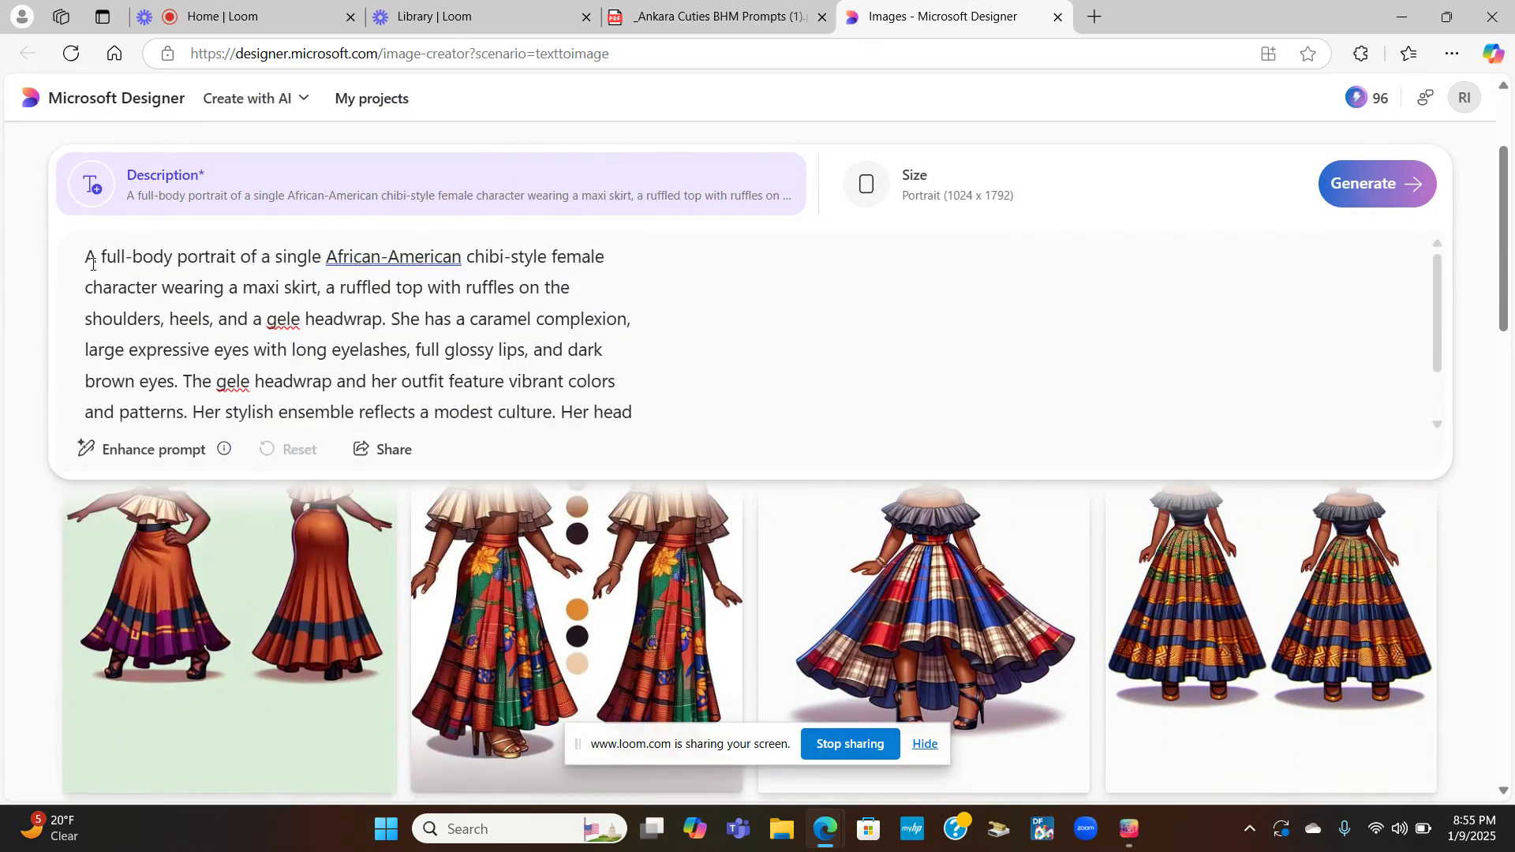
key("ctrl+a")
left_click_drag(85, 257, 344, 297)
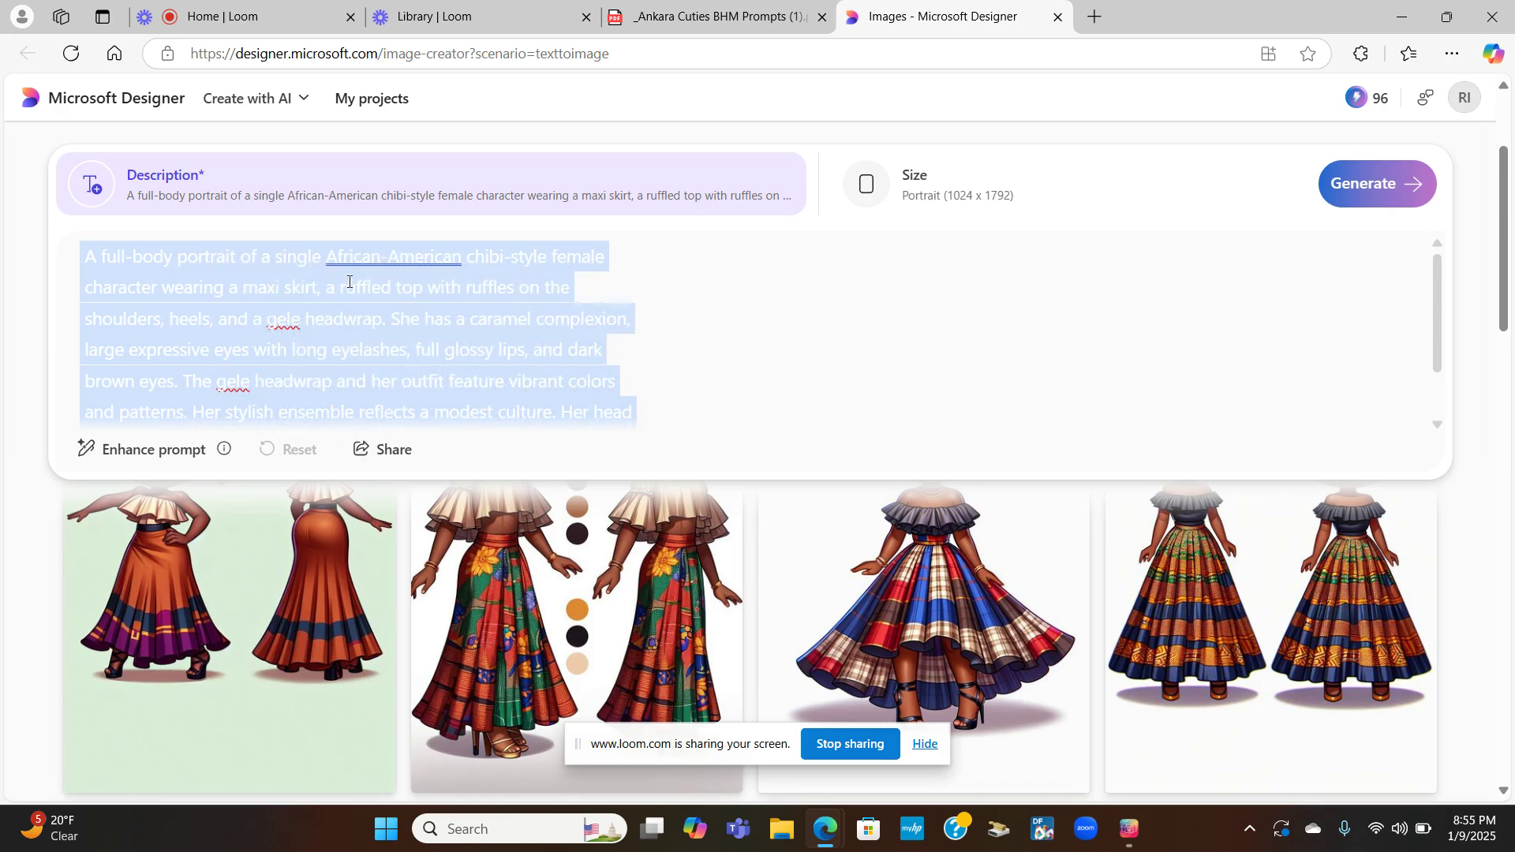
key("BackSpace")
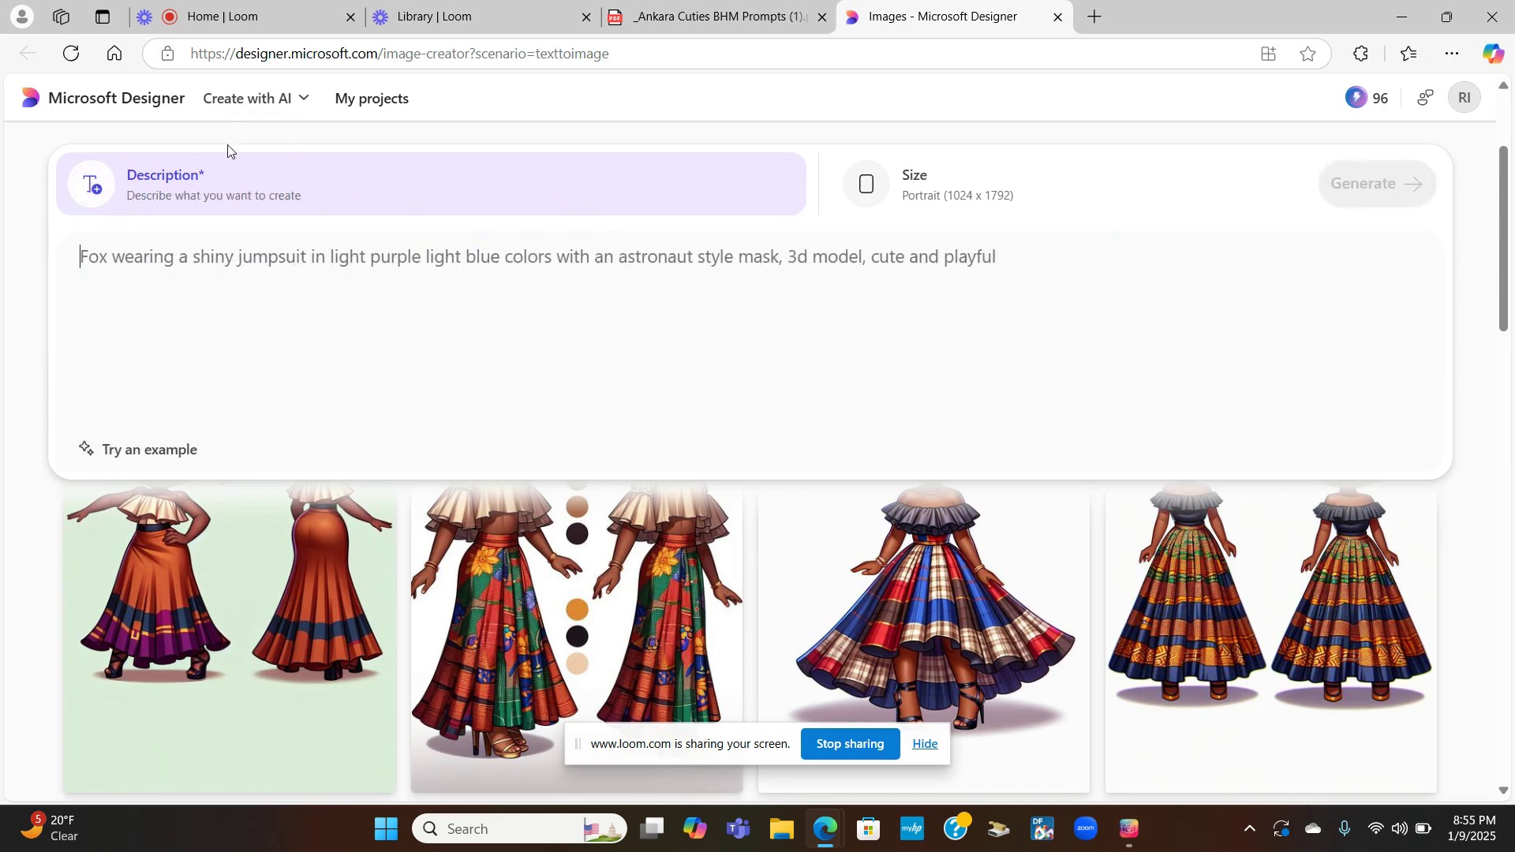
- Paste the green, red, yellow and black gele-headwrap prompt into the empty description
right_click(82, 258)
left_click(135, 442)
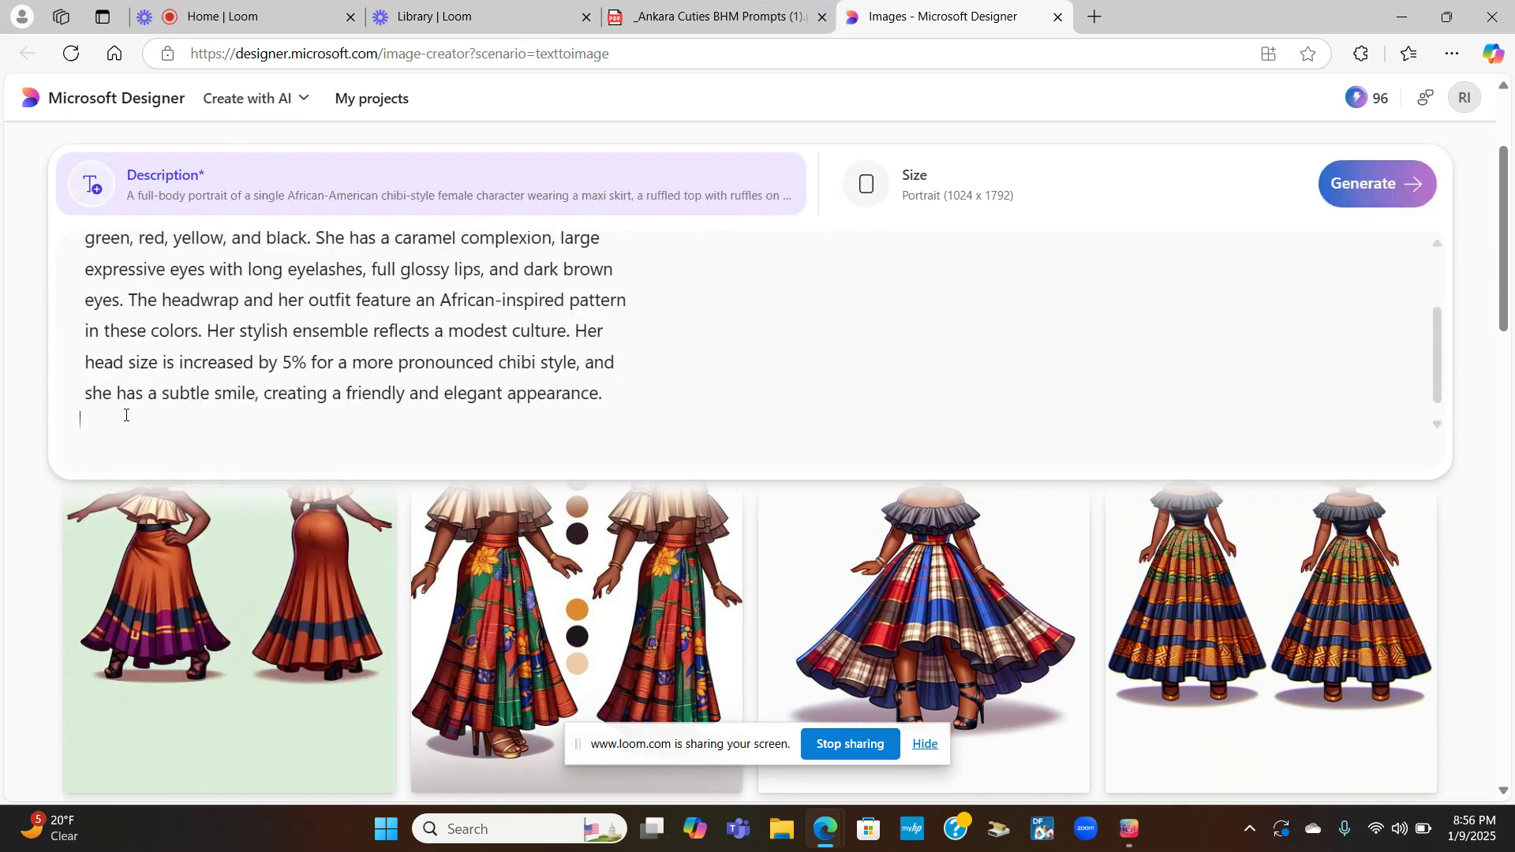
scroll(215, 319, "up", 3)
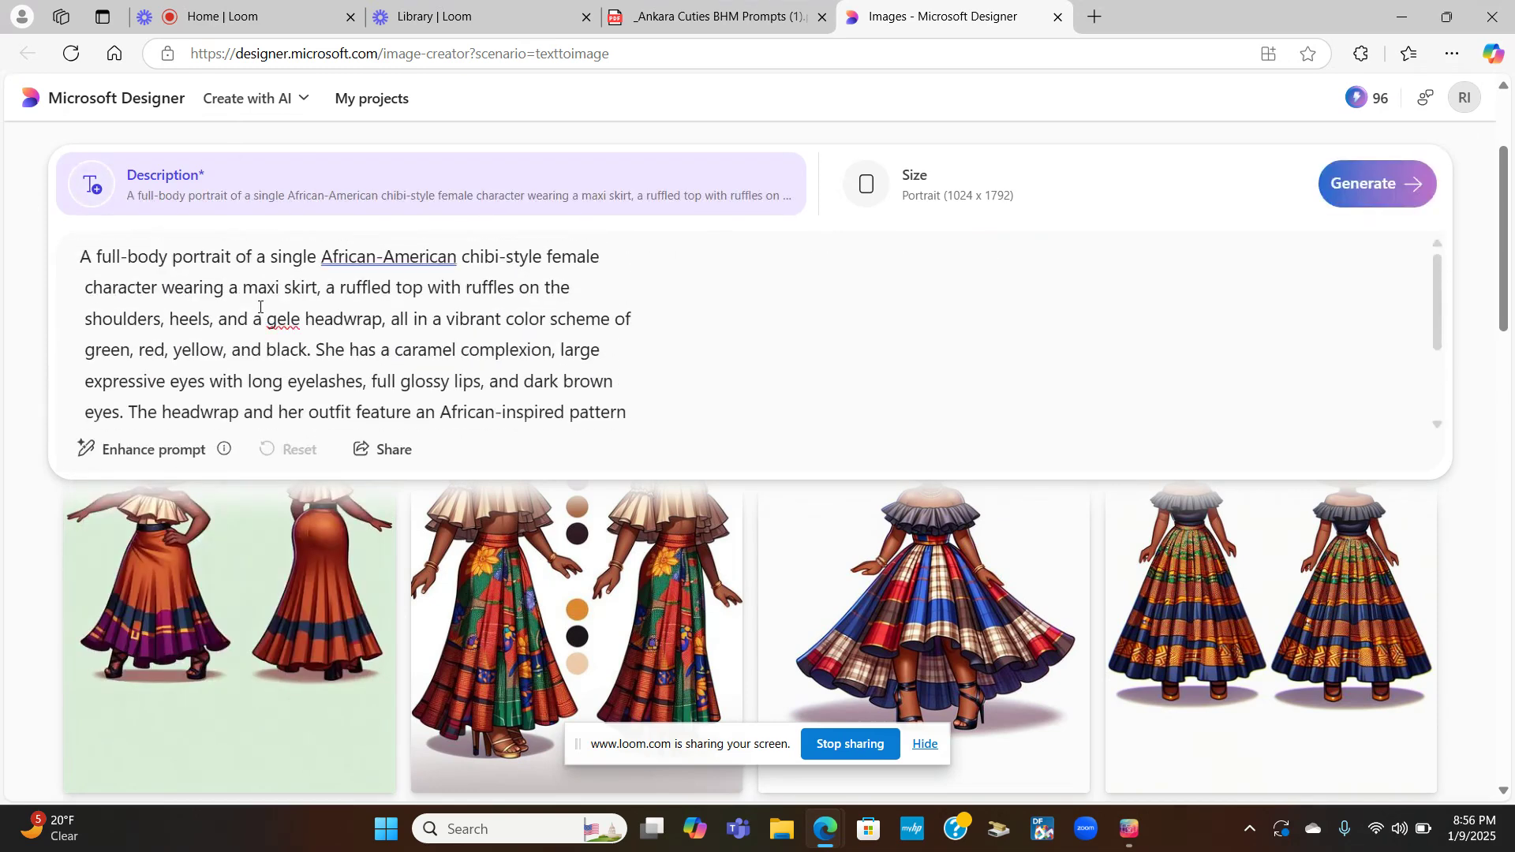
scroll(390, 288, "down", 3)
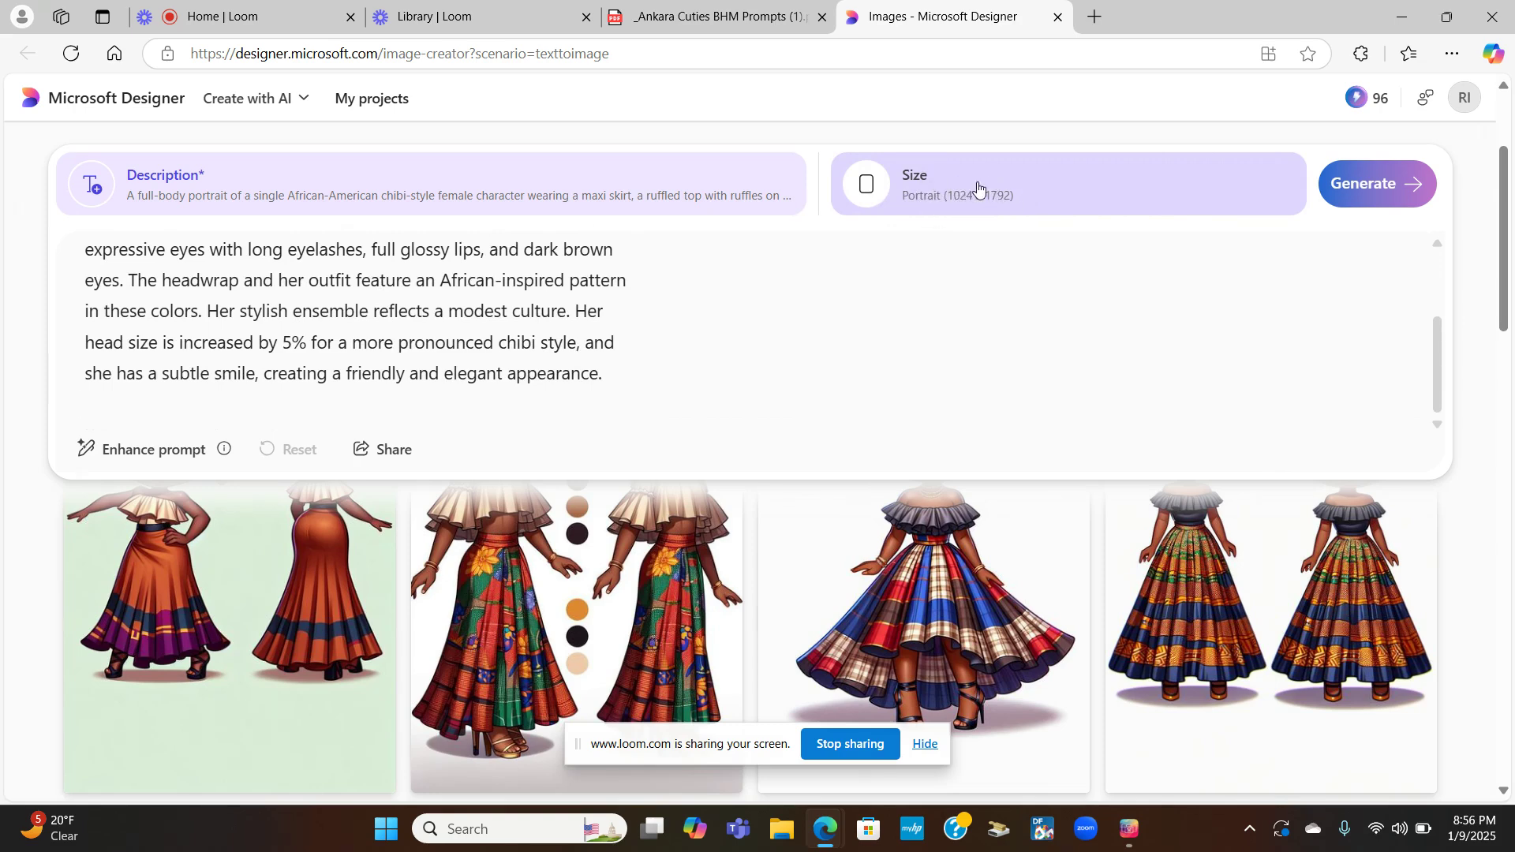
- Generate four portrait chibi images in green, red, yellow and black gele outfits, leaving 95 credits
left_click(1367, 189)
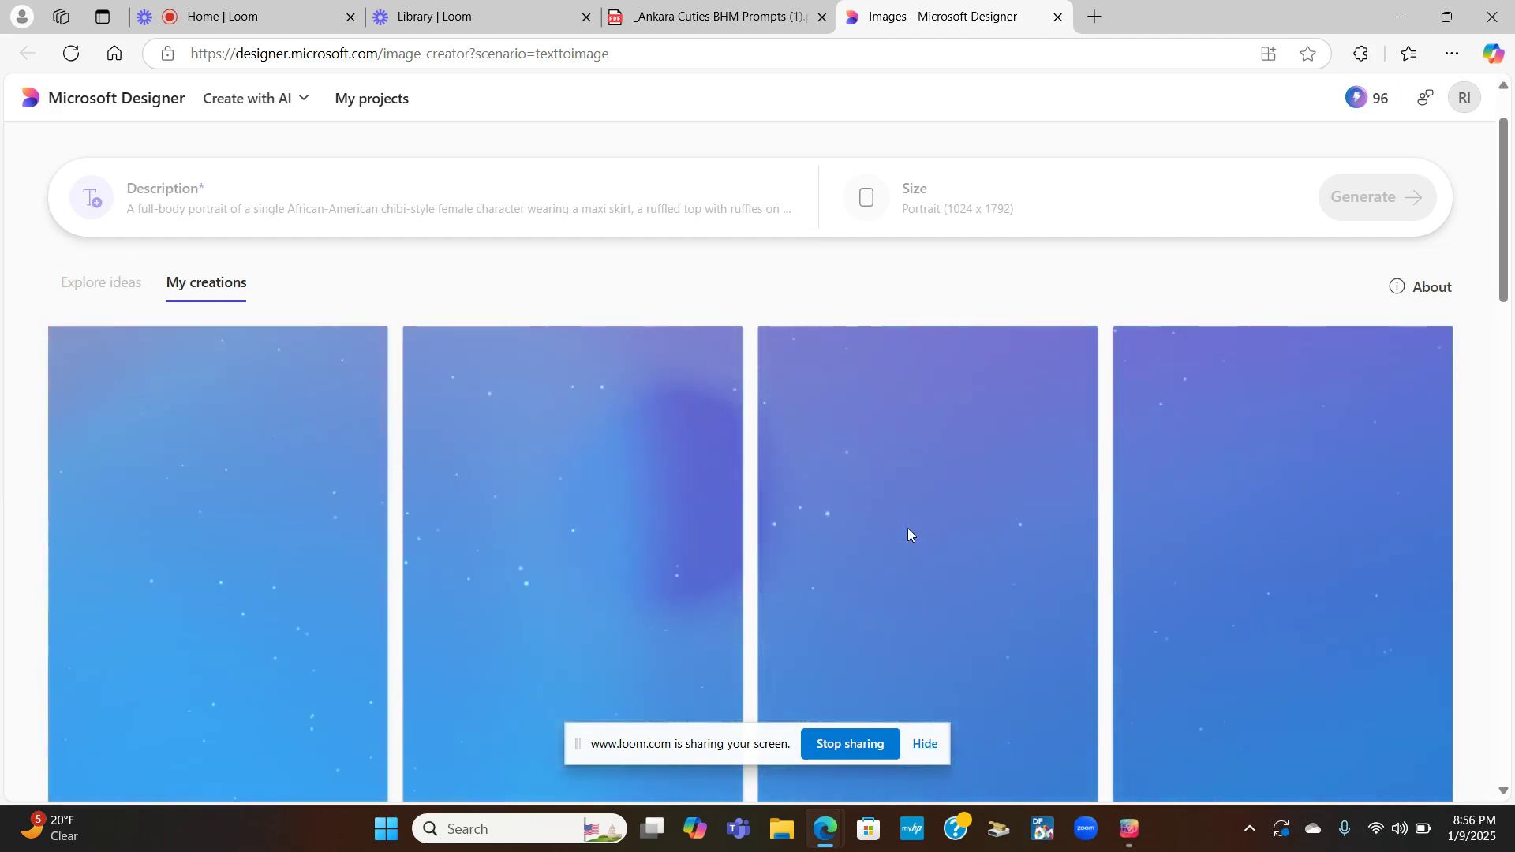
scroll(319, 484, "down", 1)
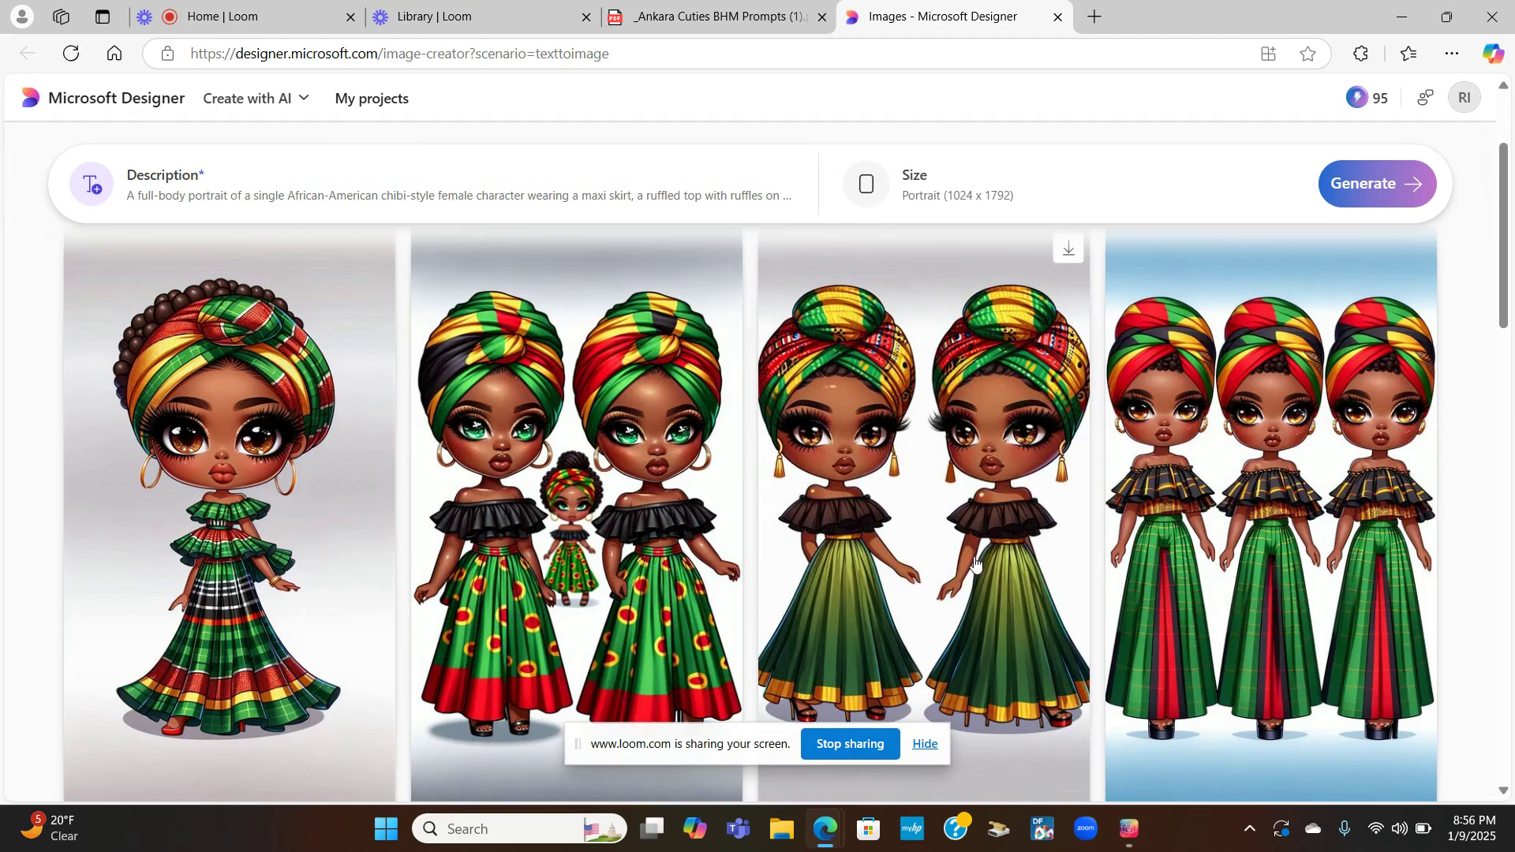
scroll(874, 491, "down", 3)
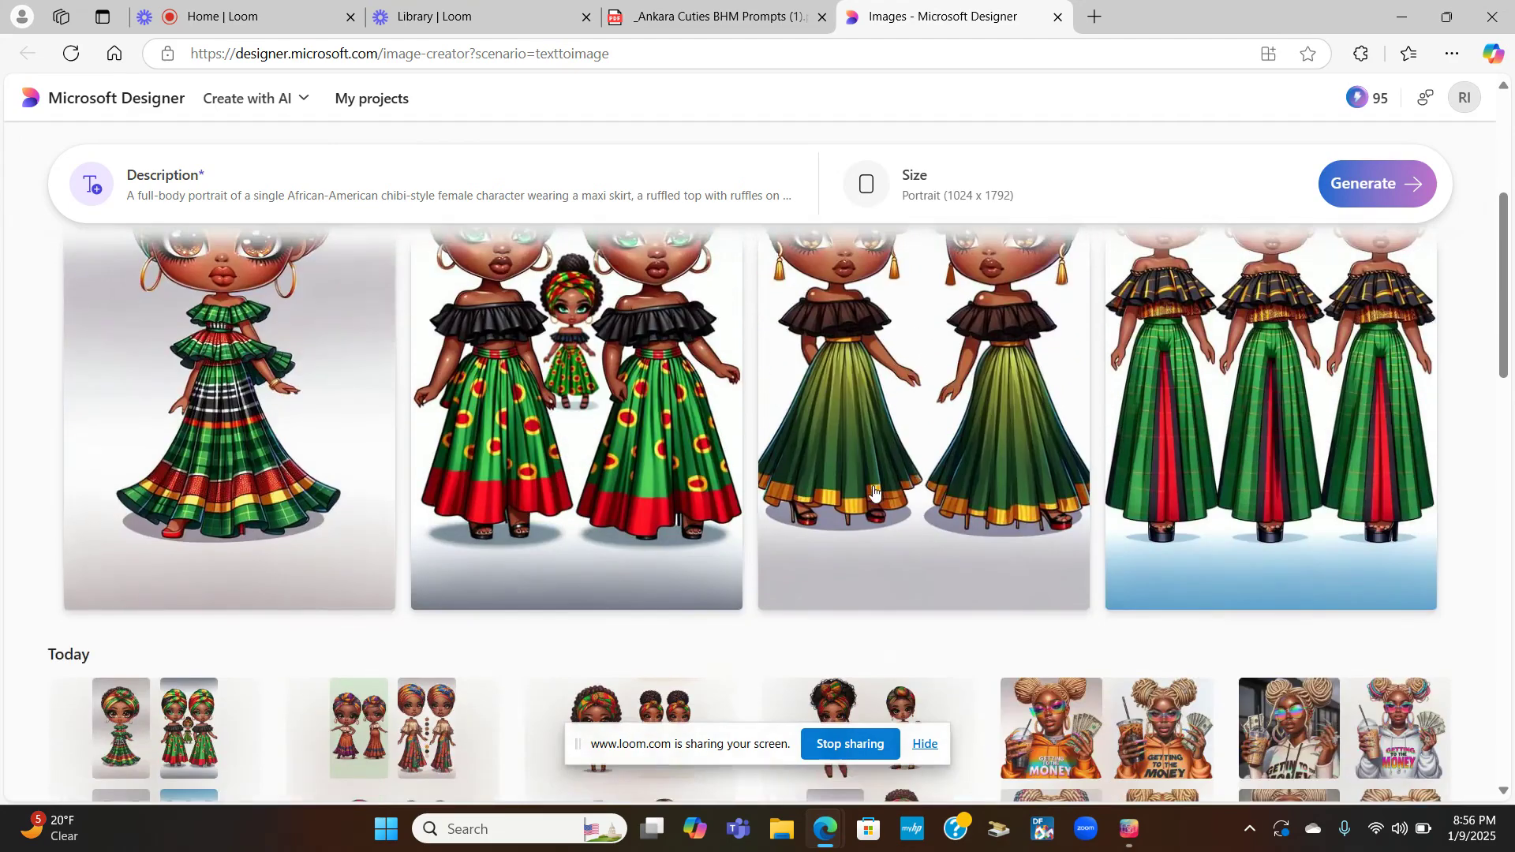
scroll(908, 493, "down", 4)
scroll(939, 494, "up", 7)
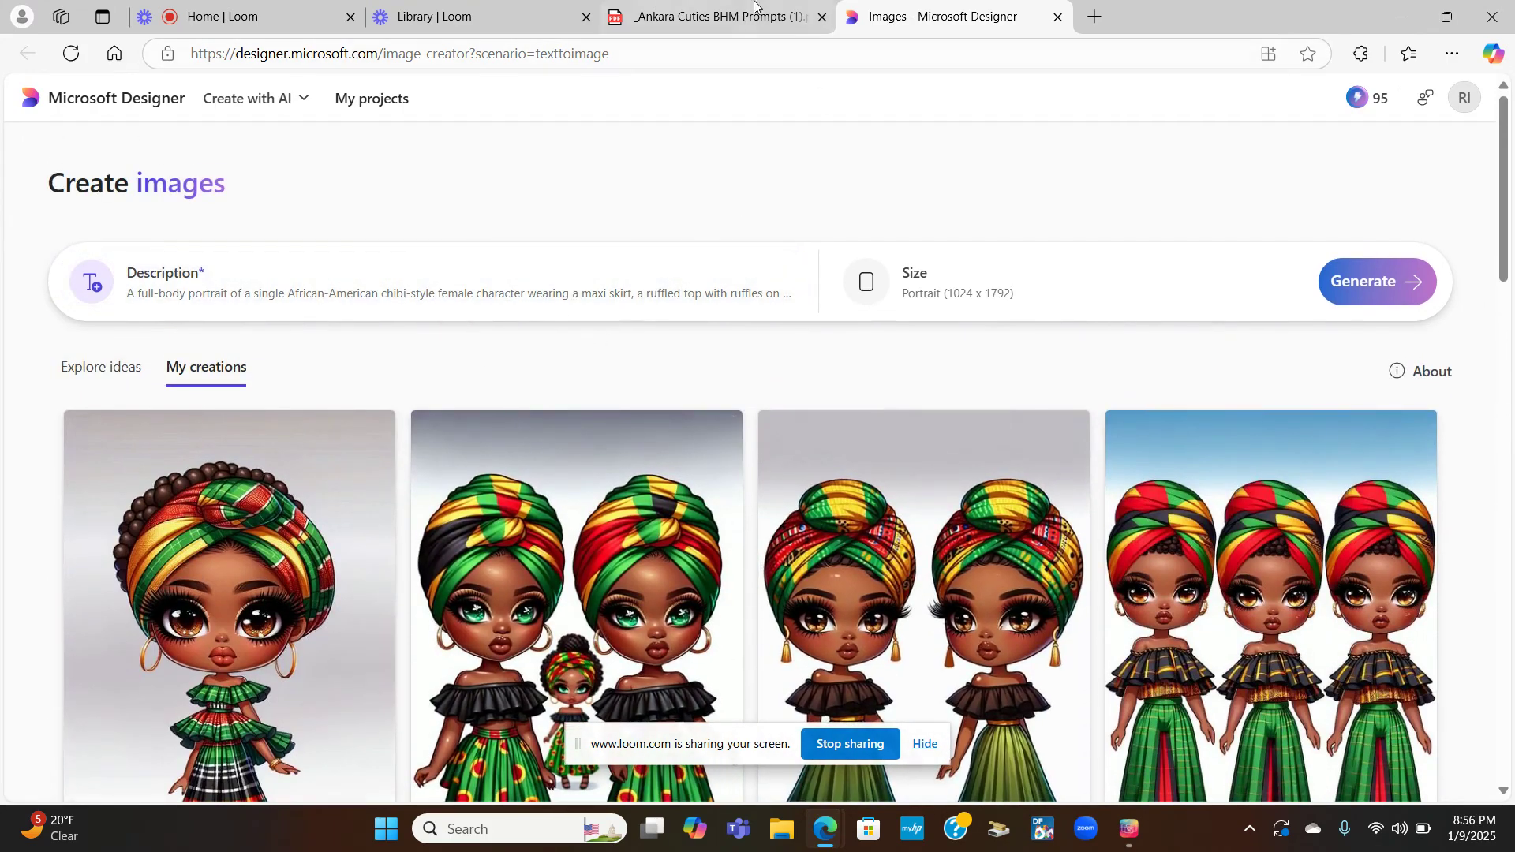
scroll(1002, 573, "down", 2)
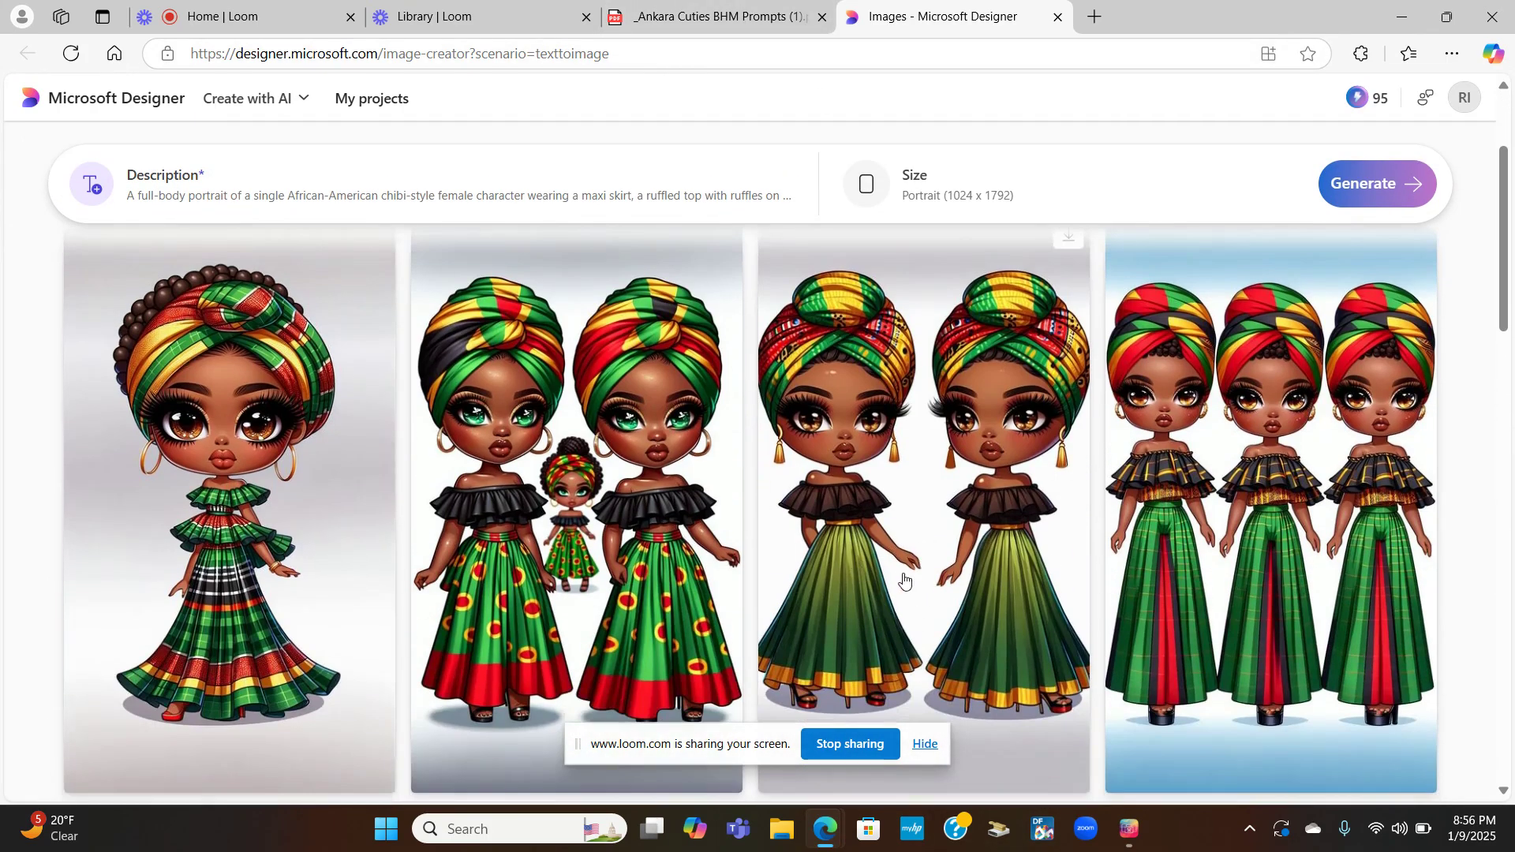
scroll(909, 587, "up", 1)
scroll(868, 529, "down", 1)
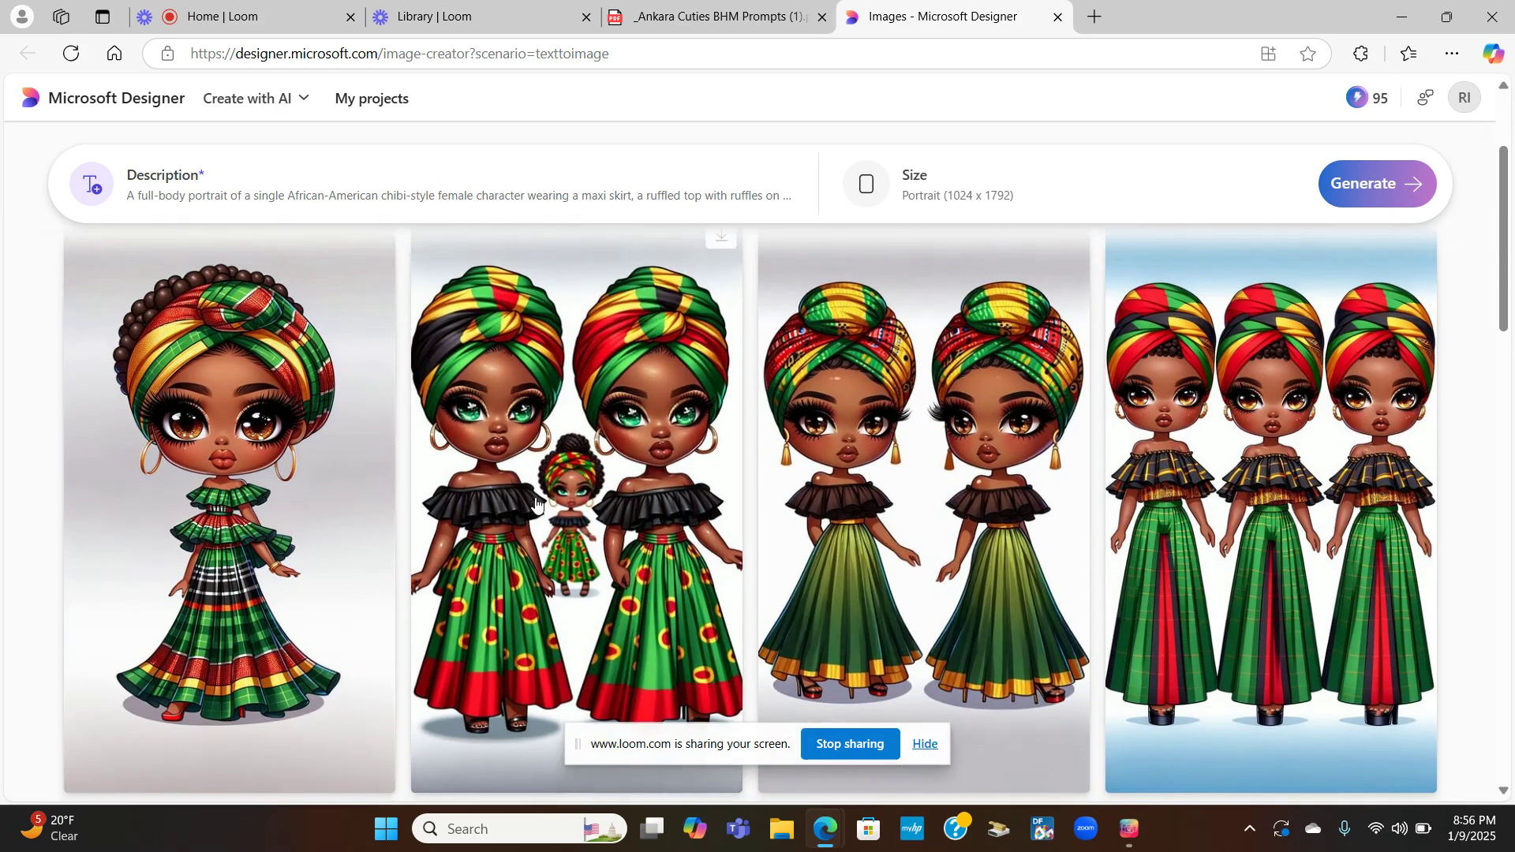
scroll(812, 237, "up", 2)
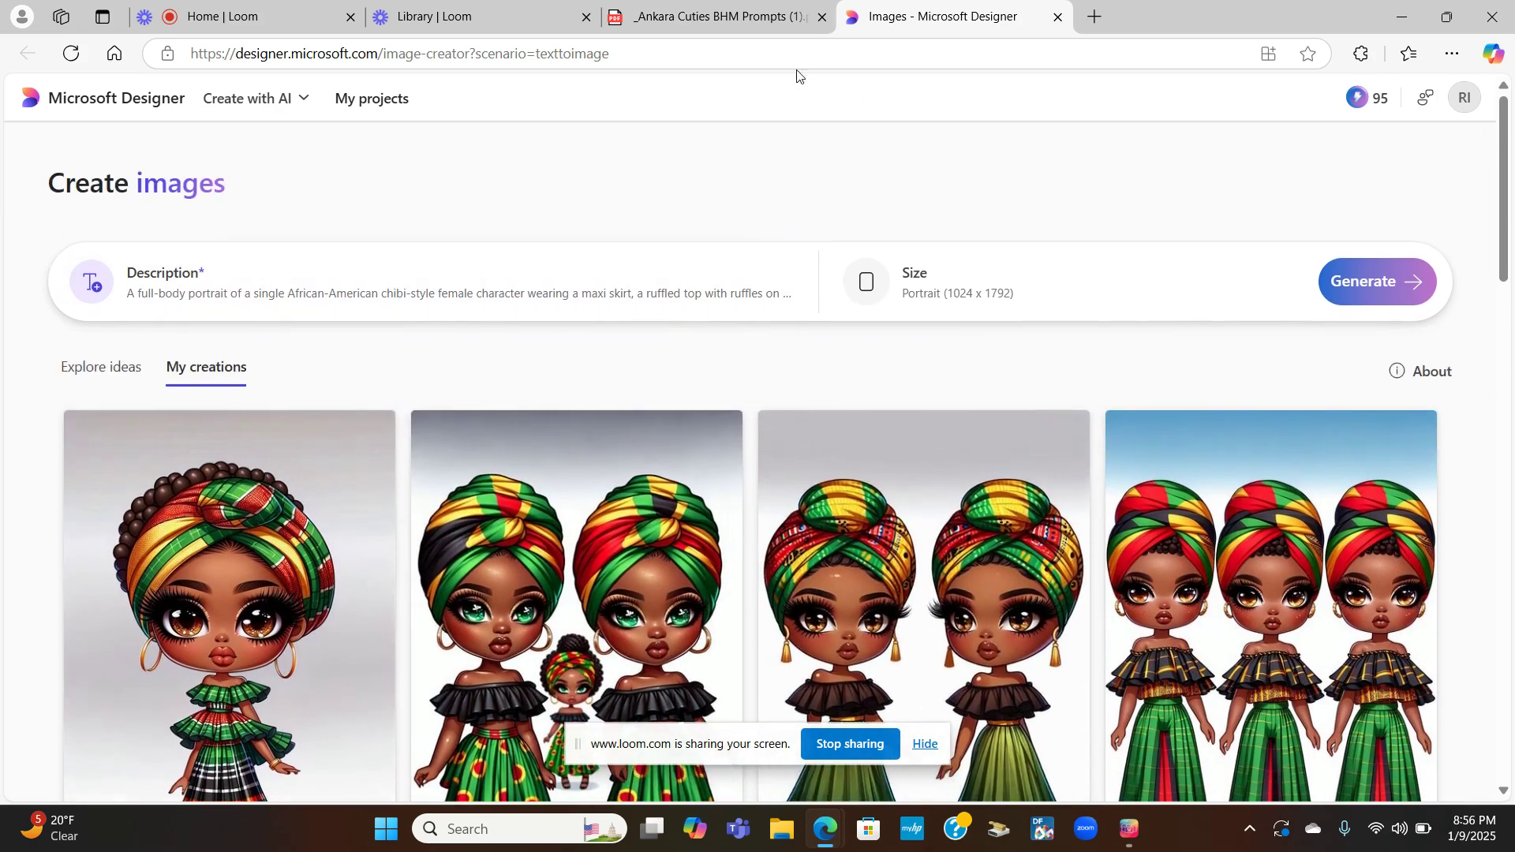
- Copy the African headwrap, Ankara shorts and knee-high Ankara boots prompt from the prompts PDF
left_click(694, 19)
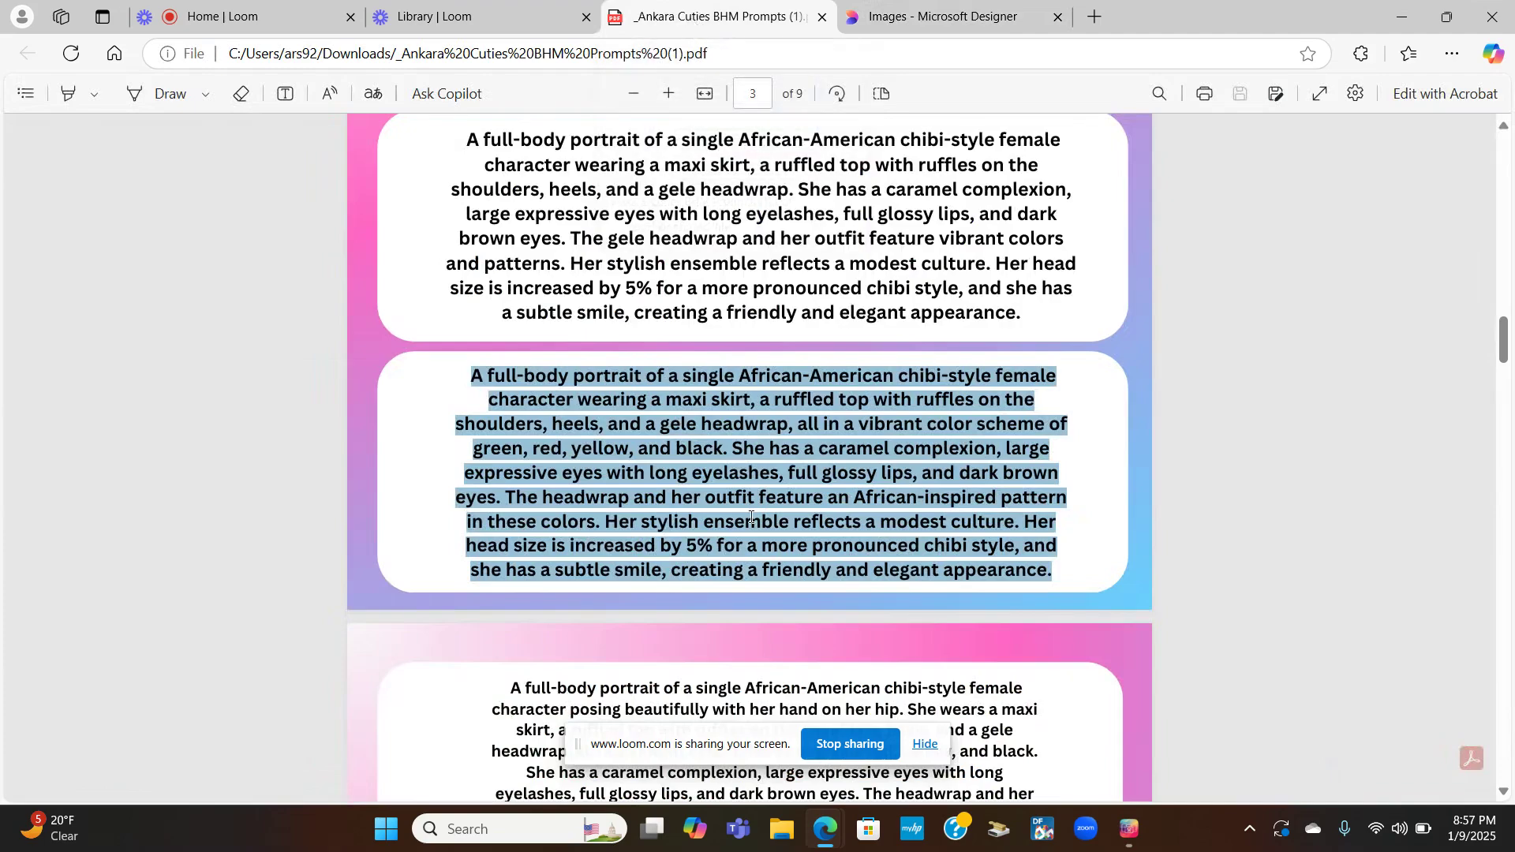
scroll(526, 438, "down", 4)
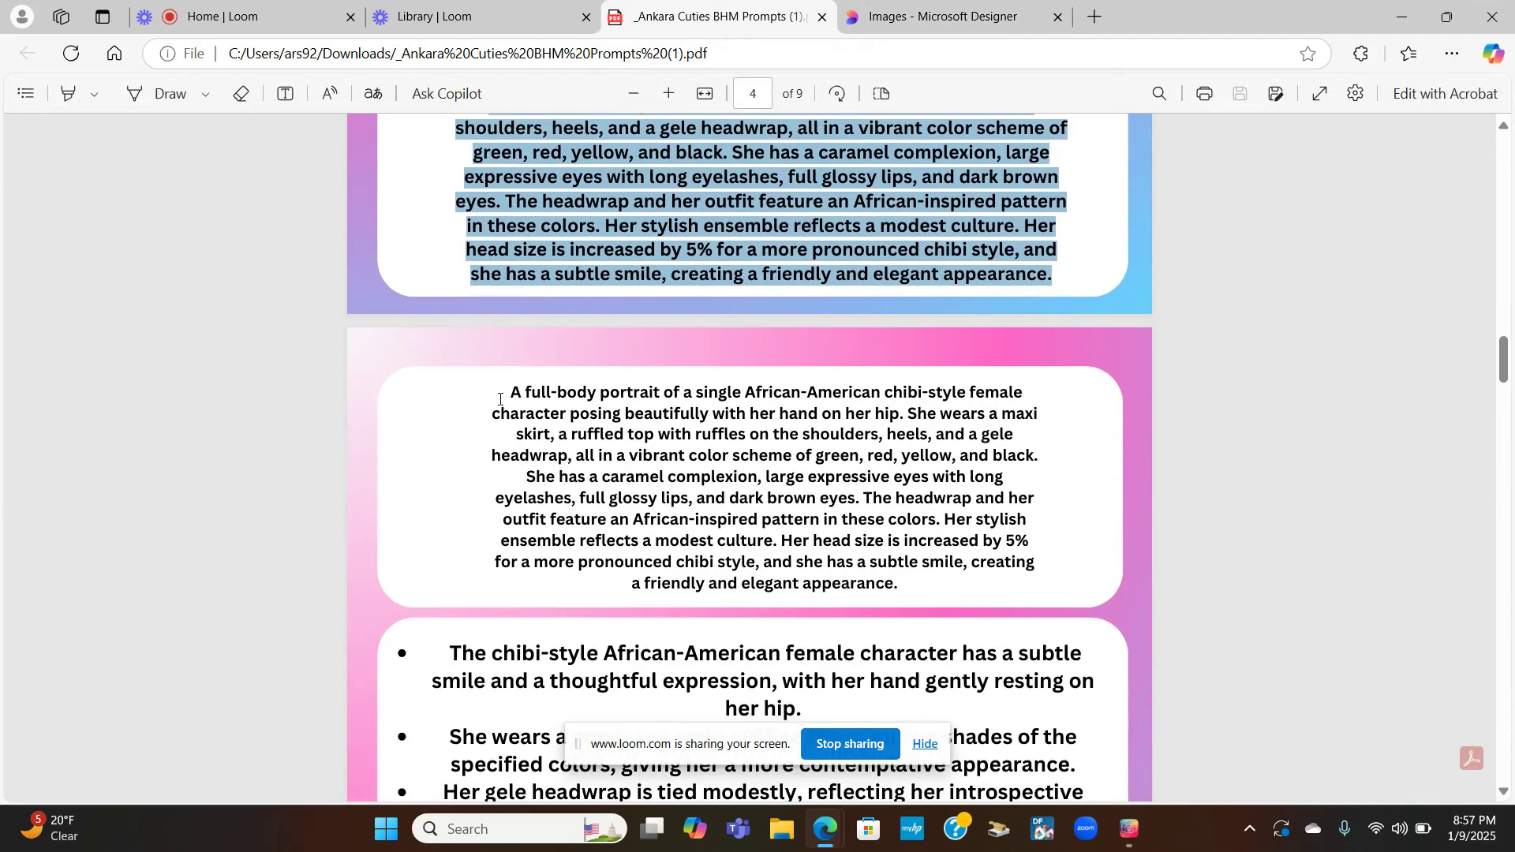
scroll(505, 390, "down", 9)
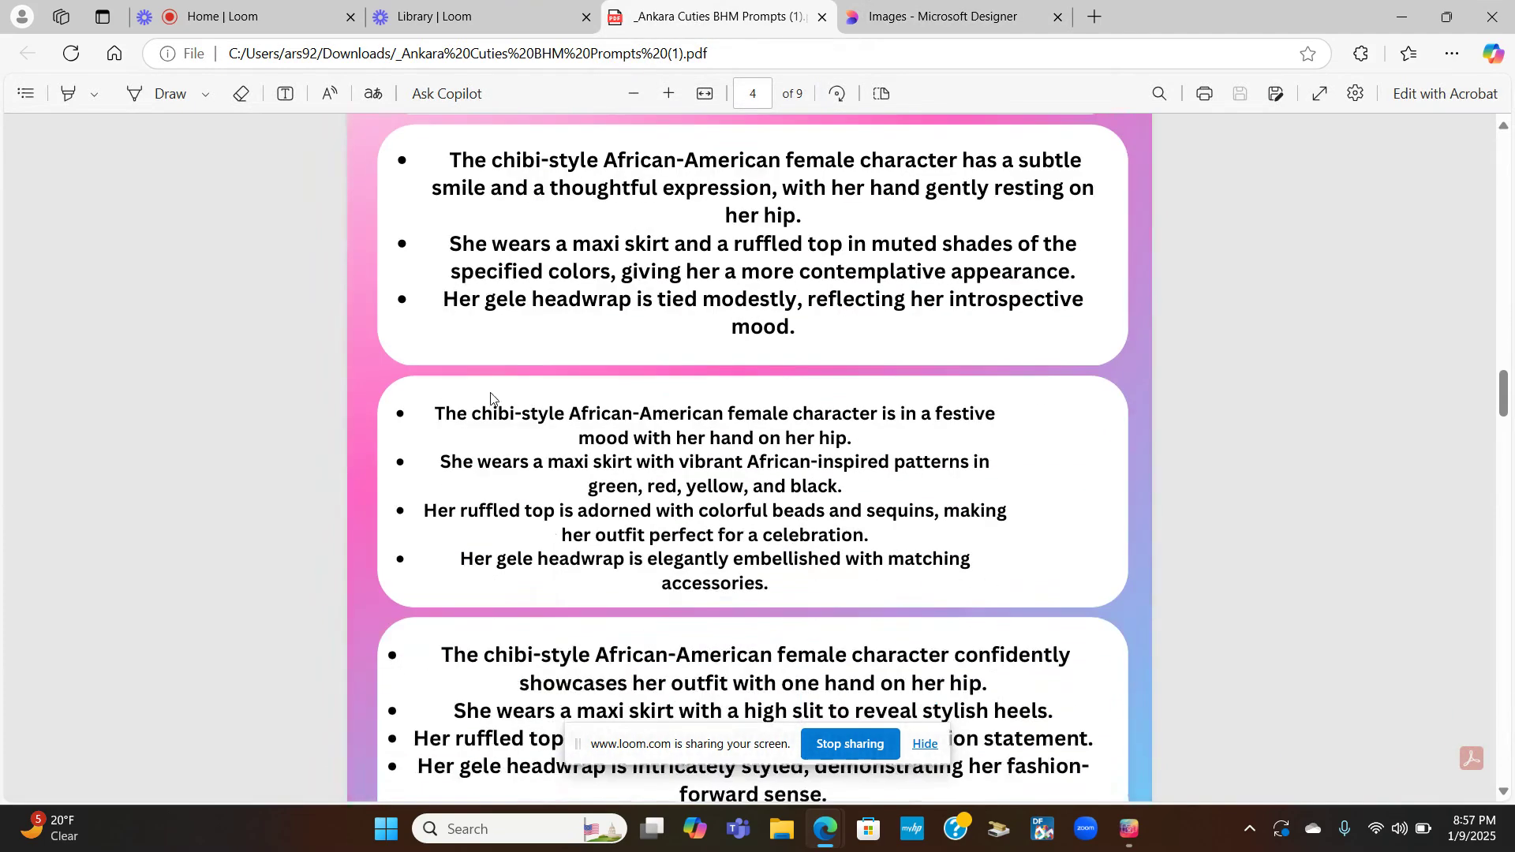
scroll(485, 383, "down", 7)
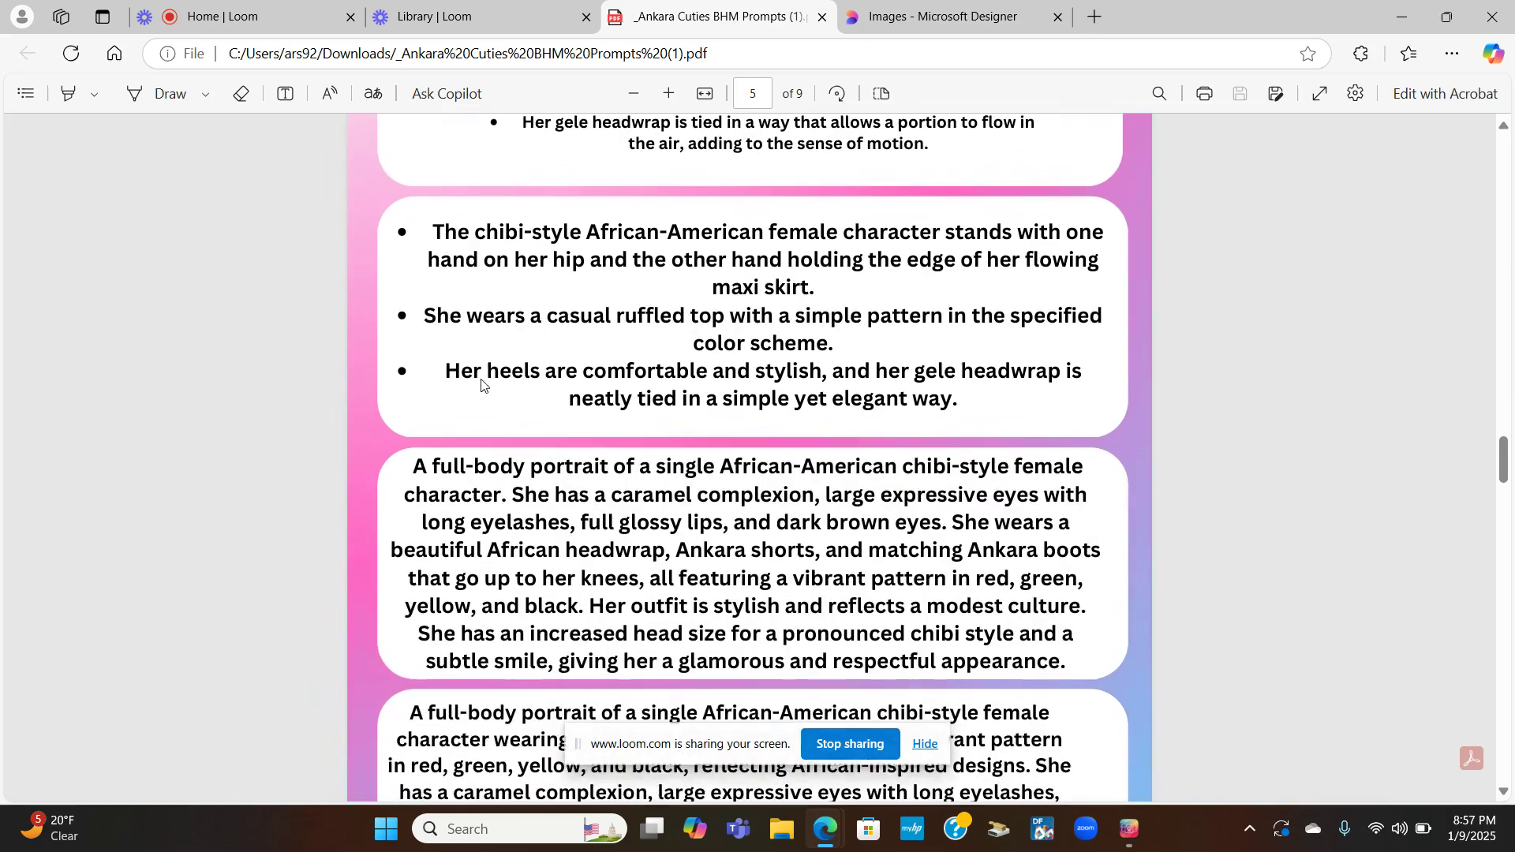
scroll(498, 388, "up", 2)
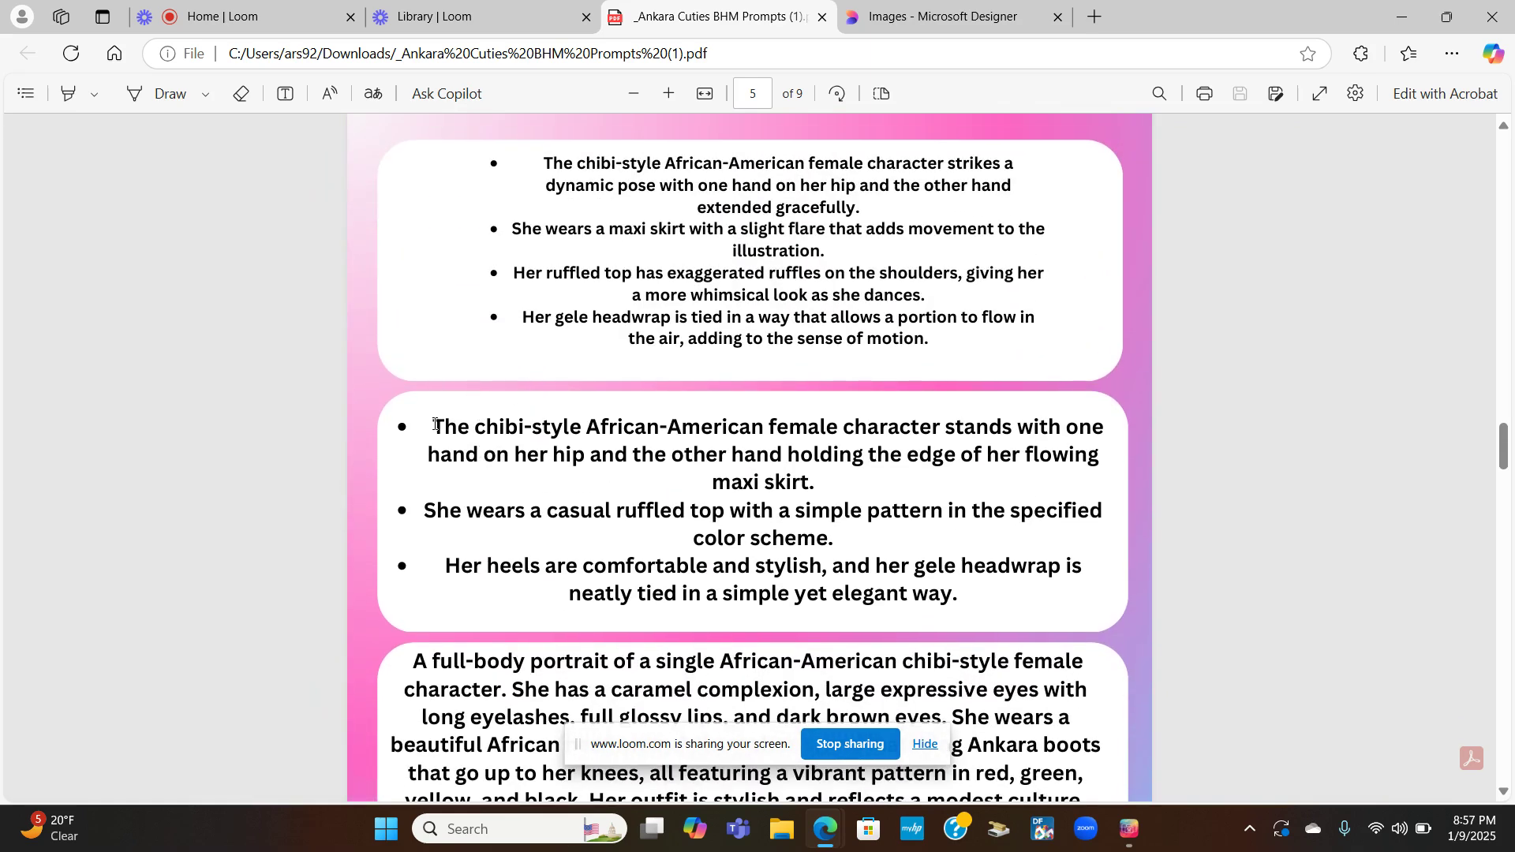
scroll(454, 445, "down", 3)
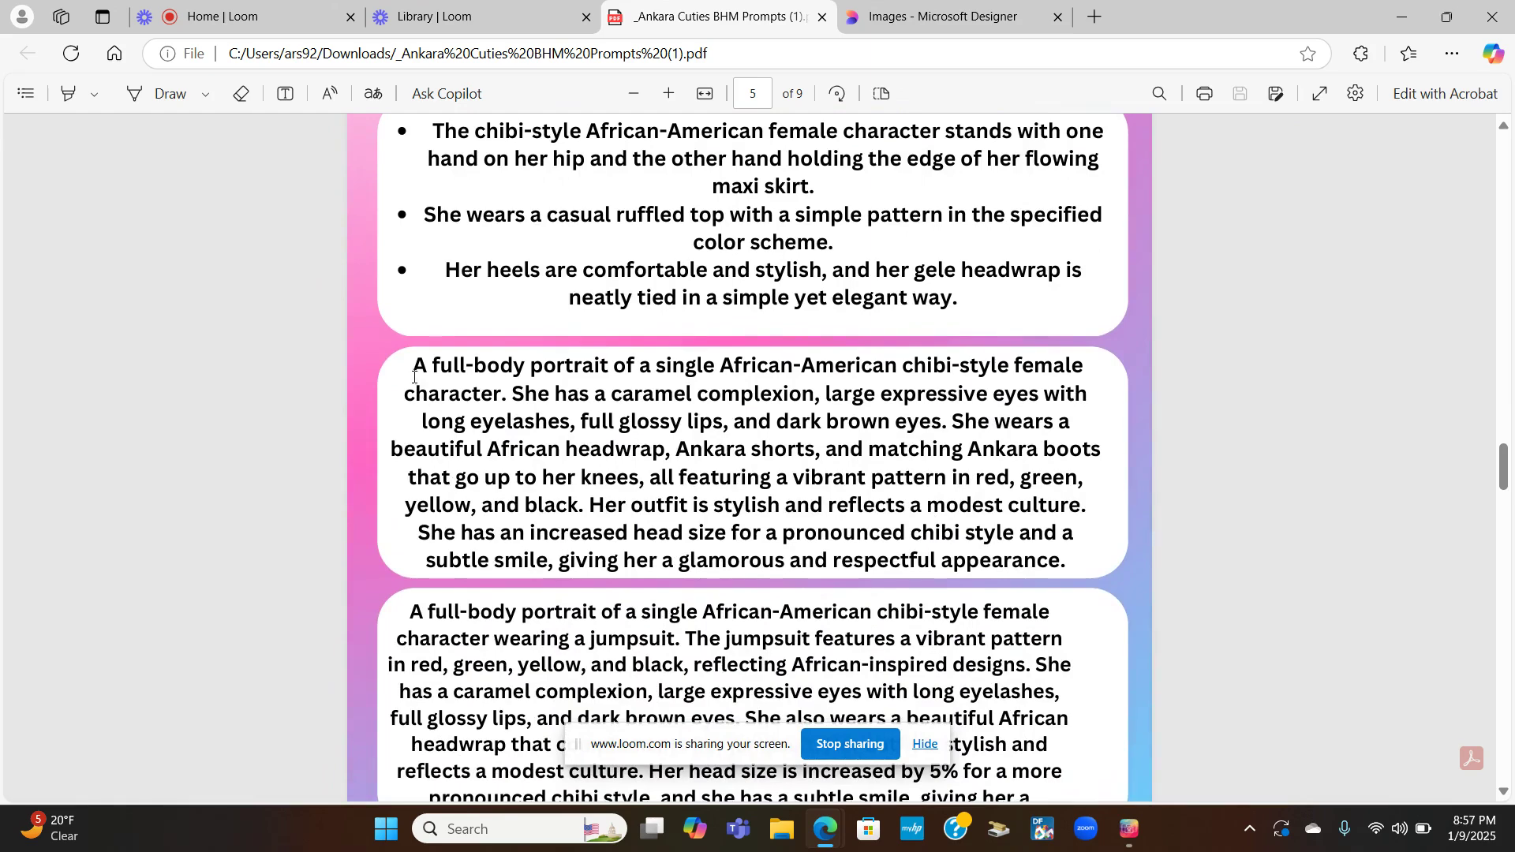
left_click_drag(455, 373, 1067, 572)
key("ctrl+c")
left_click(1105, 404)
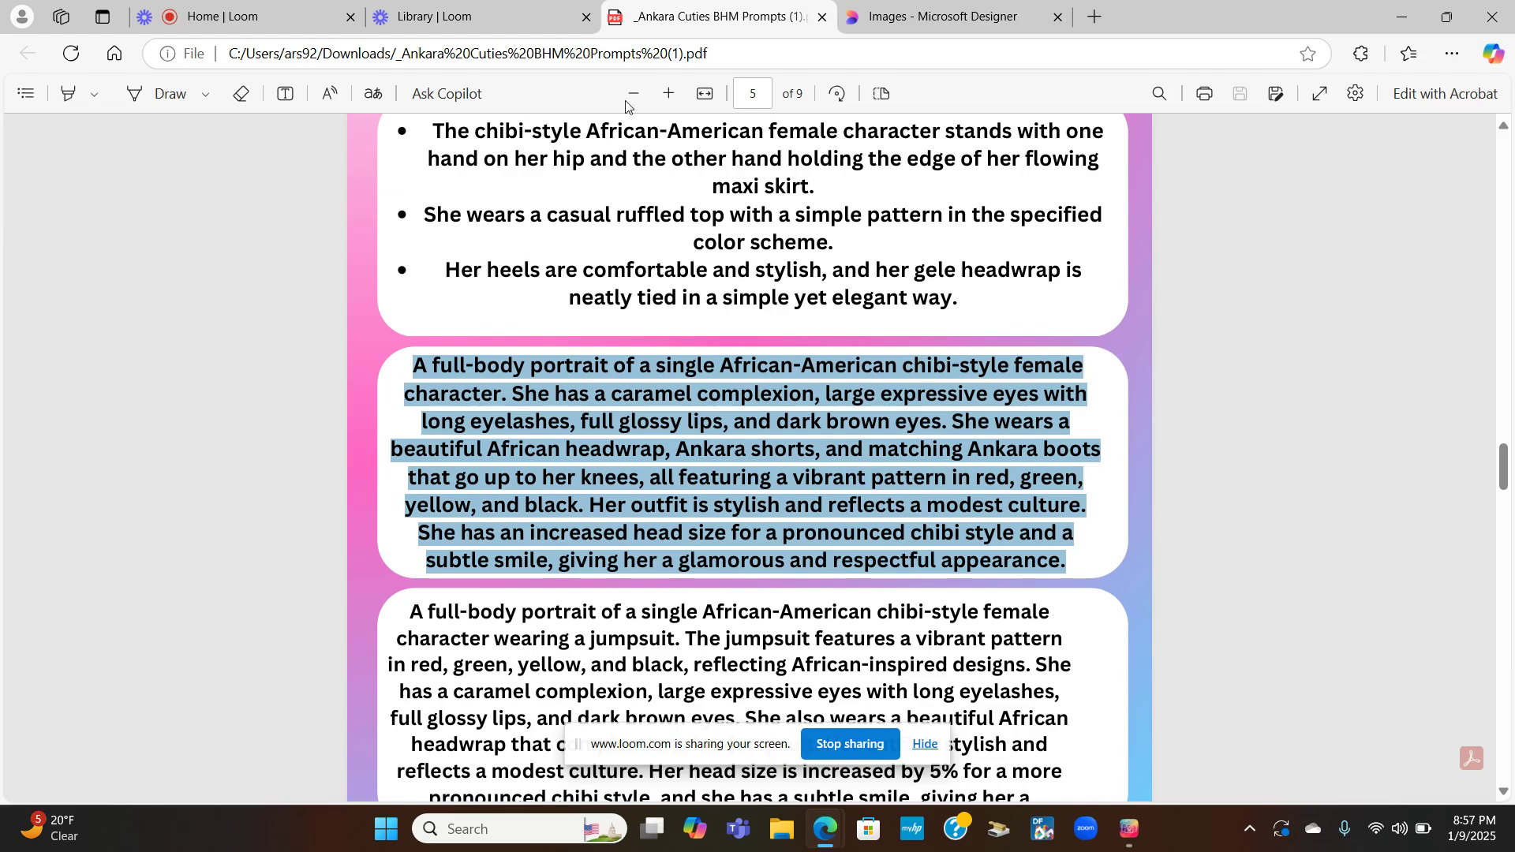
- Replace the description with the Ankara shorts and boots prompt and generate four images, leaving 94 credits
left_click(934, 21)
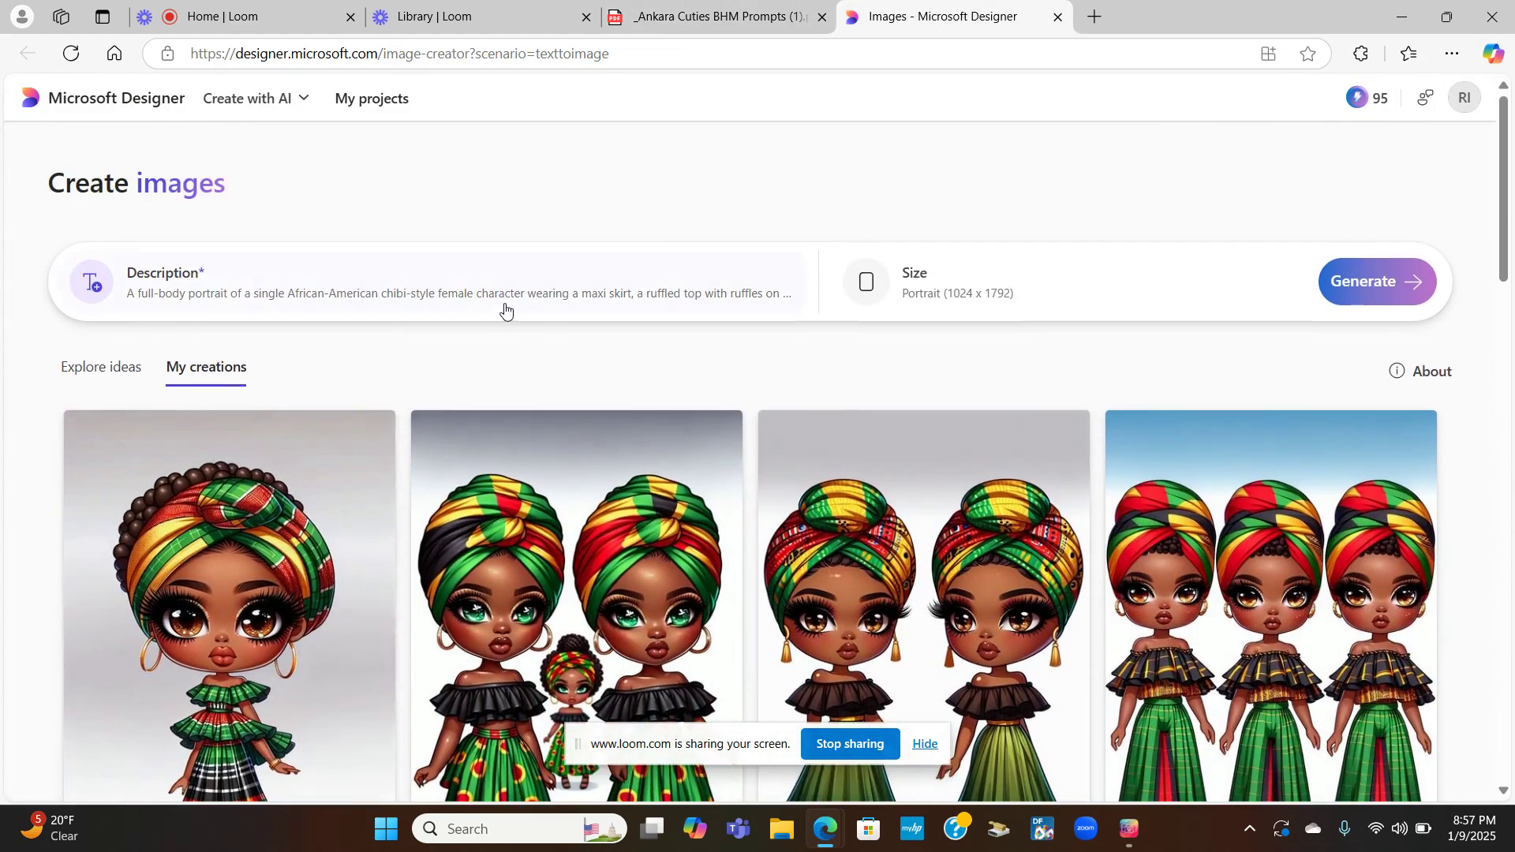
left_click(505, 308)
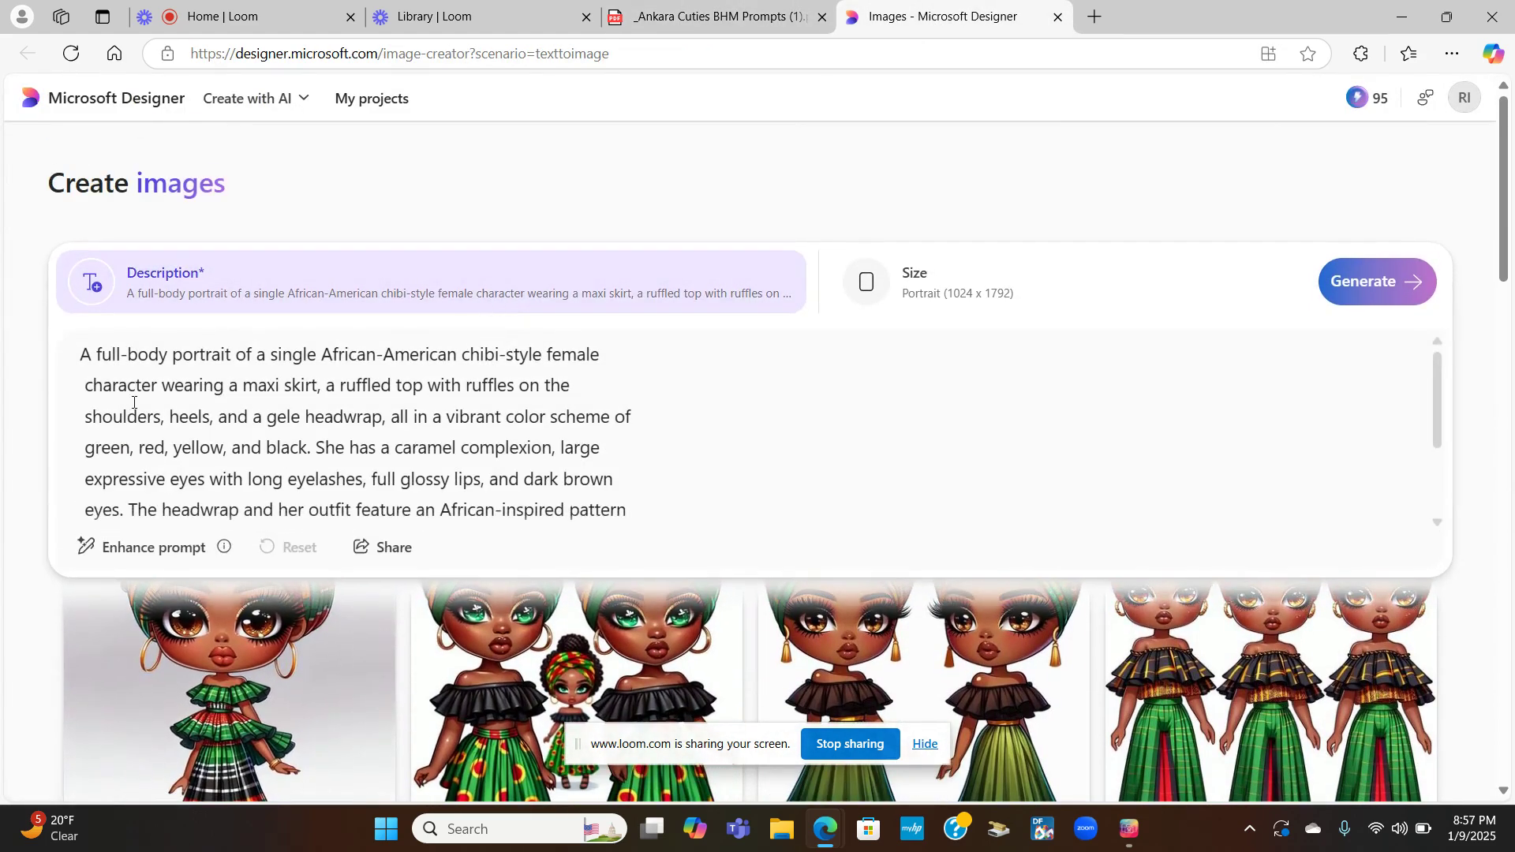
left_click_drag(209, 363, 627, 559)
key("BackSpace")
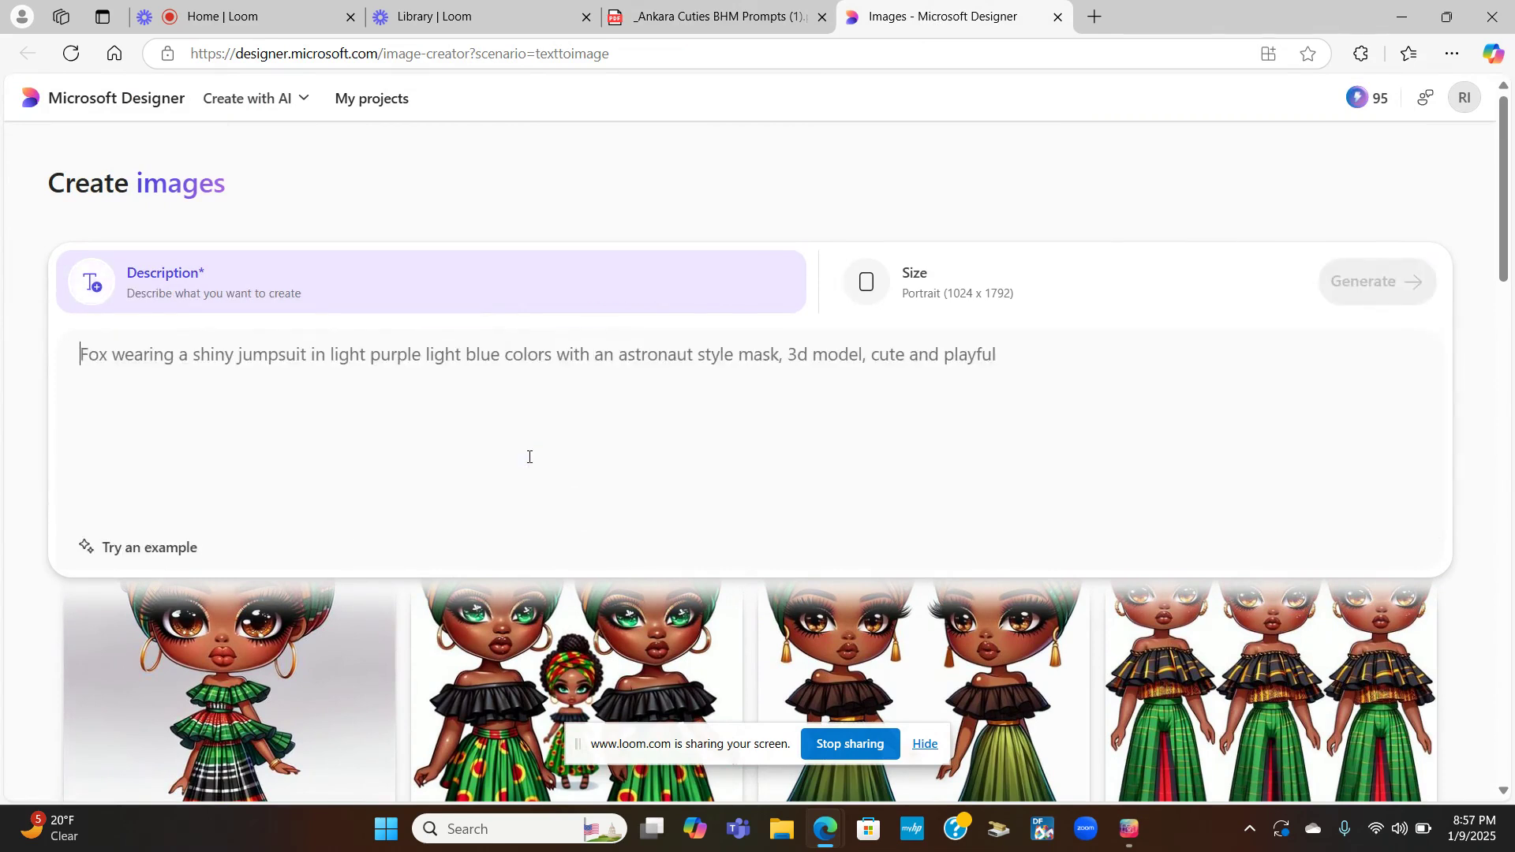
right_click(84, 360)
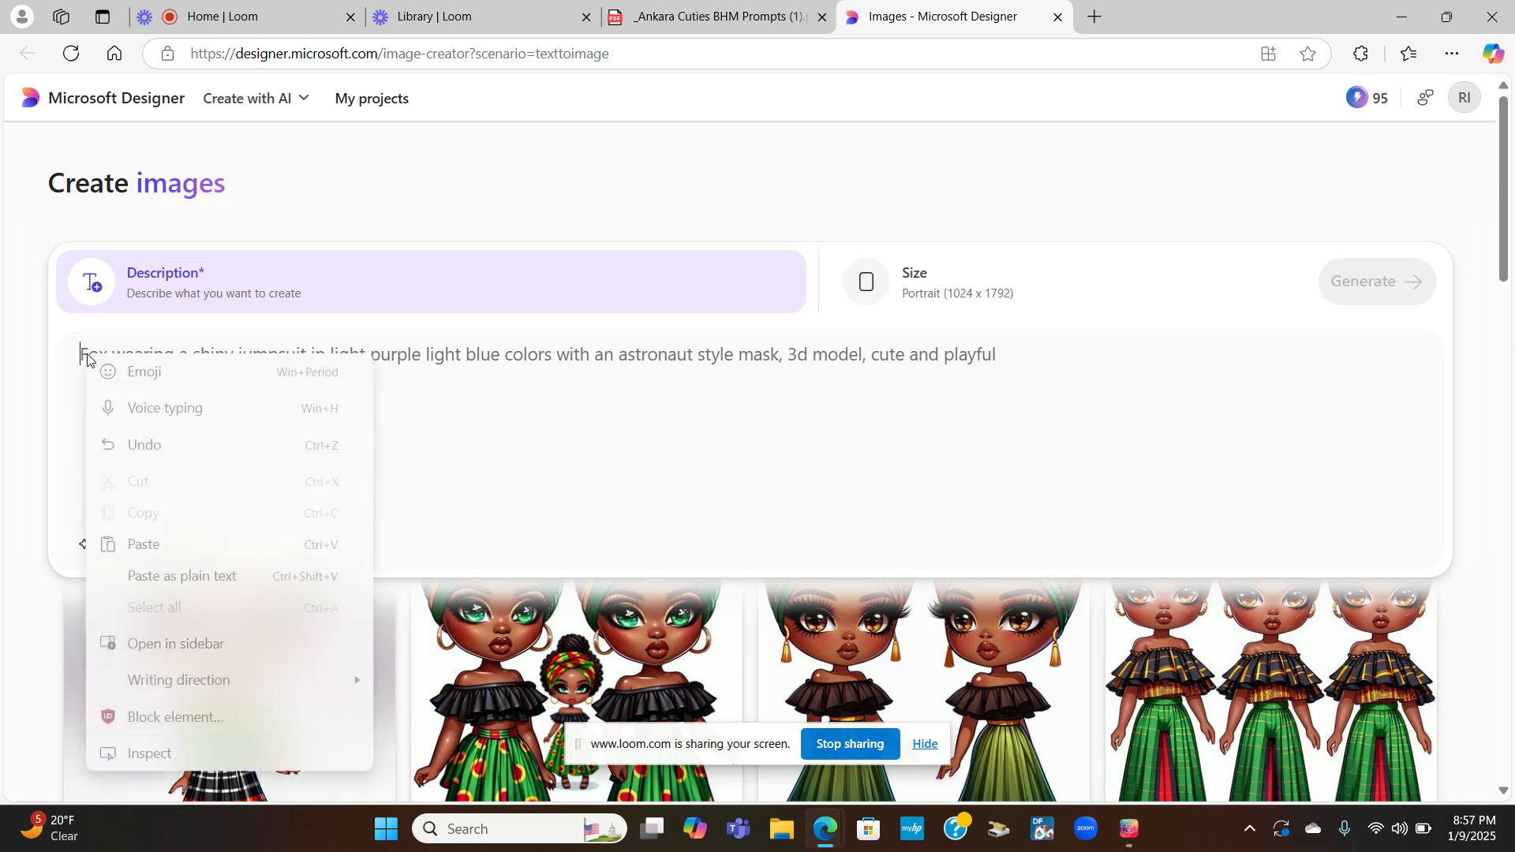
left_click(142, 543)
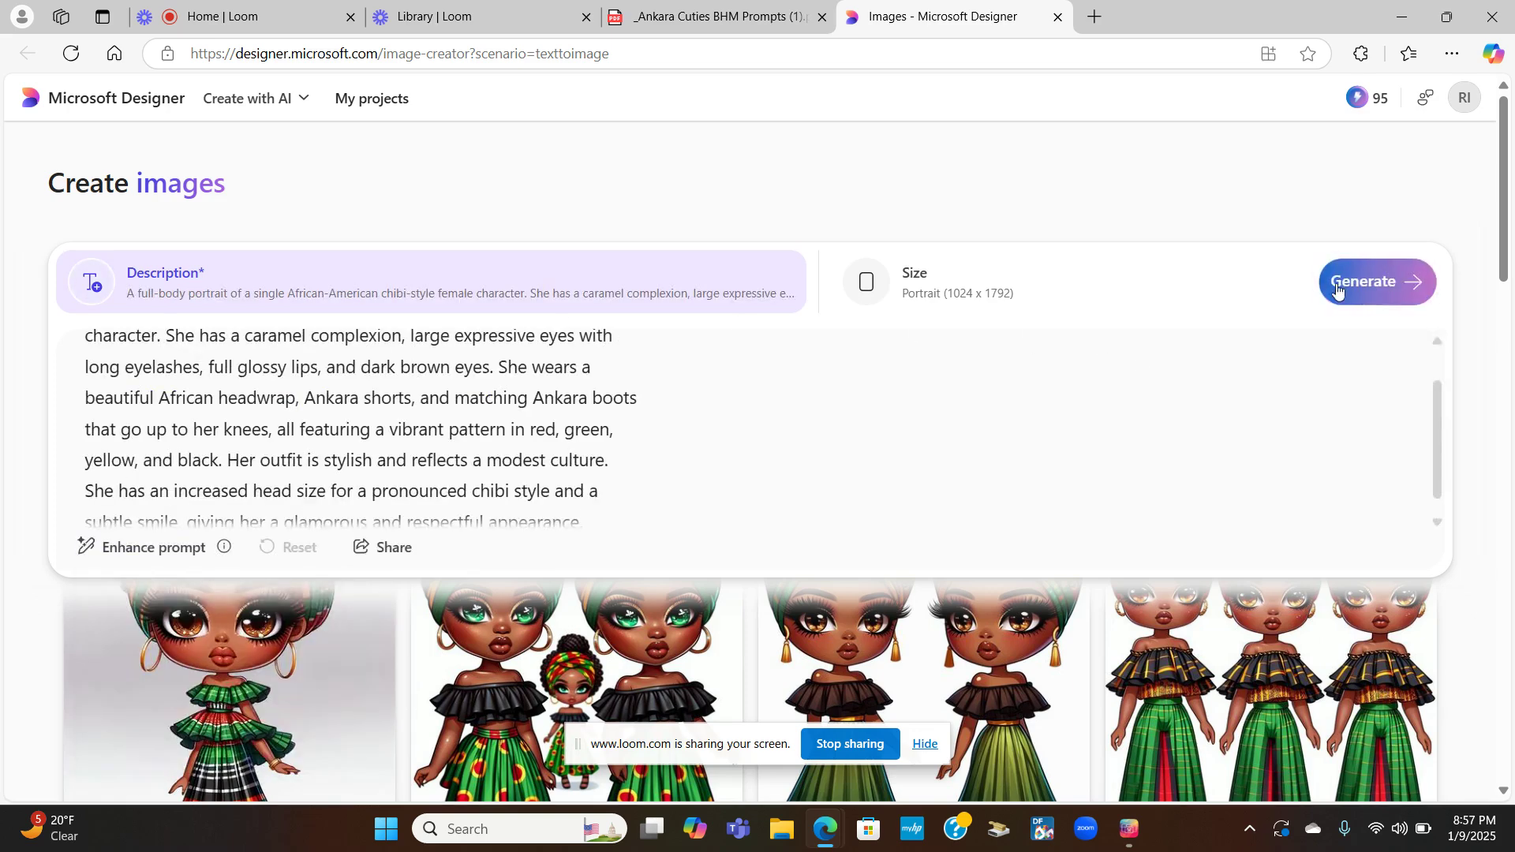
left_click(1393, 284)
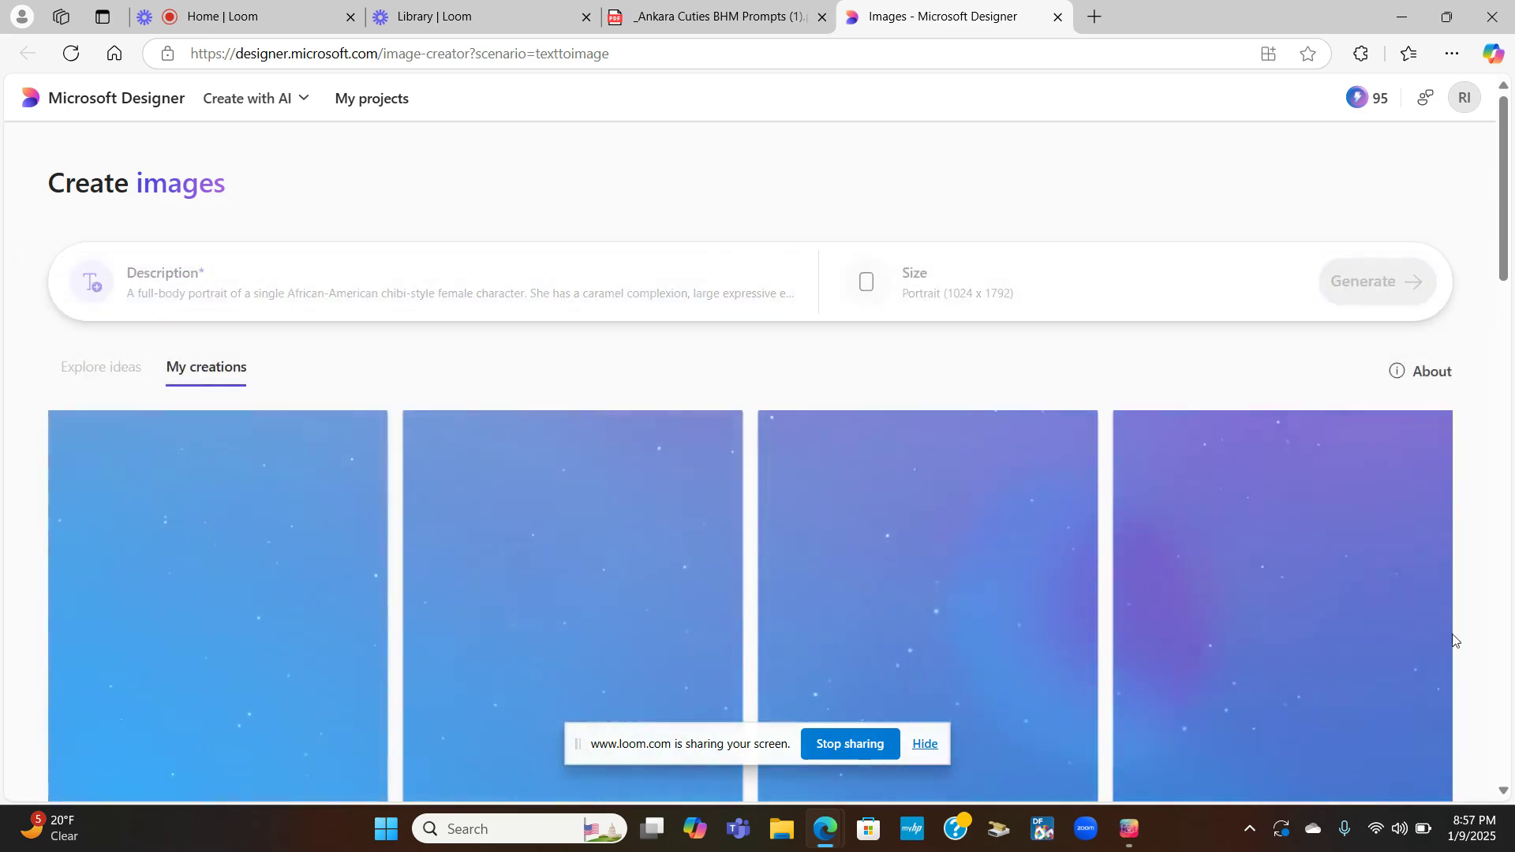
scroll(1467, 652, "down", 2)
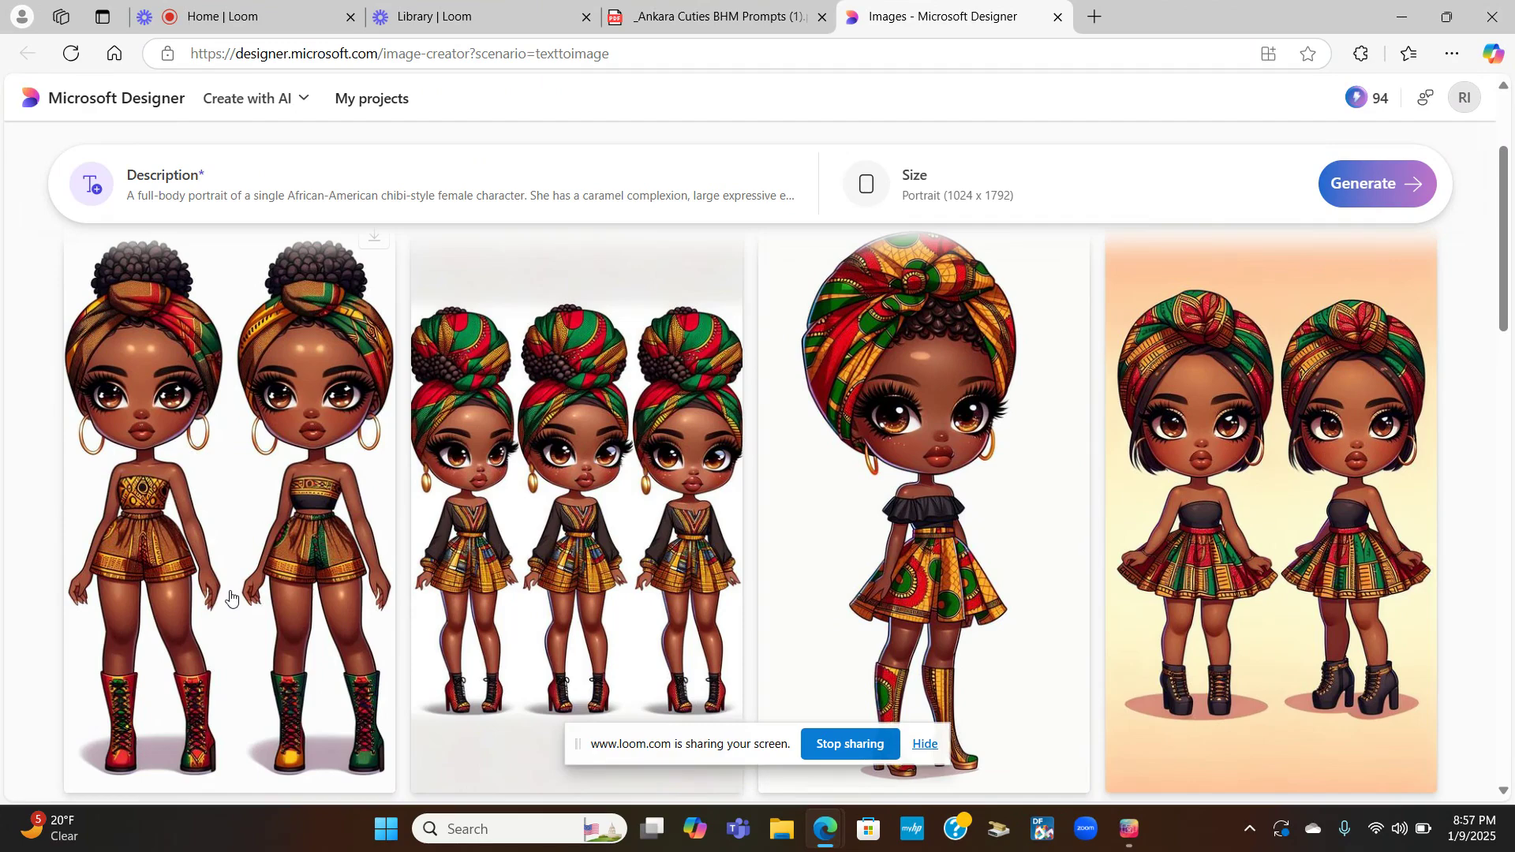
- Enlarge and page through the four new Ankara shorts-and-boots images, then close the preview
left_click(201, 509)
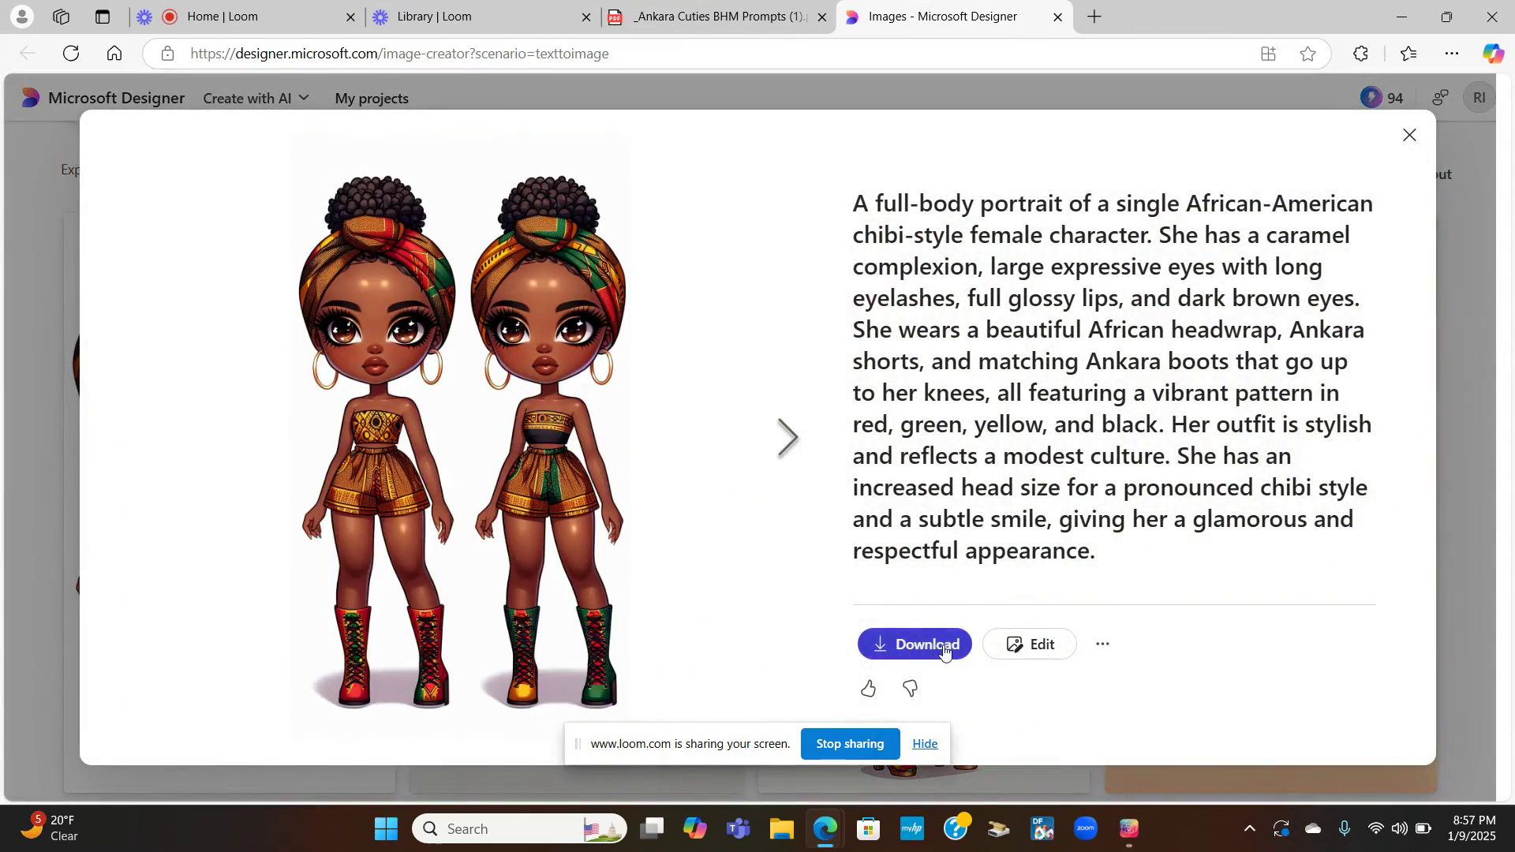
left_click(787, 439)
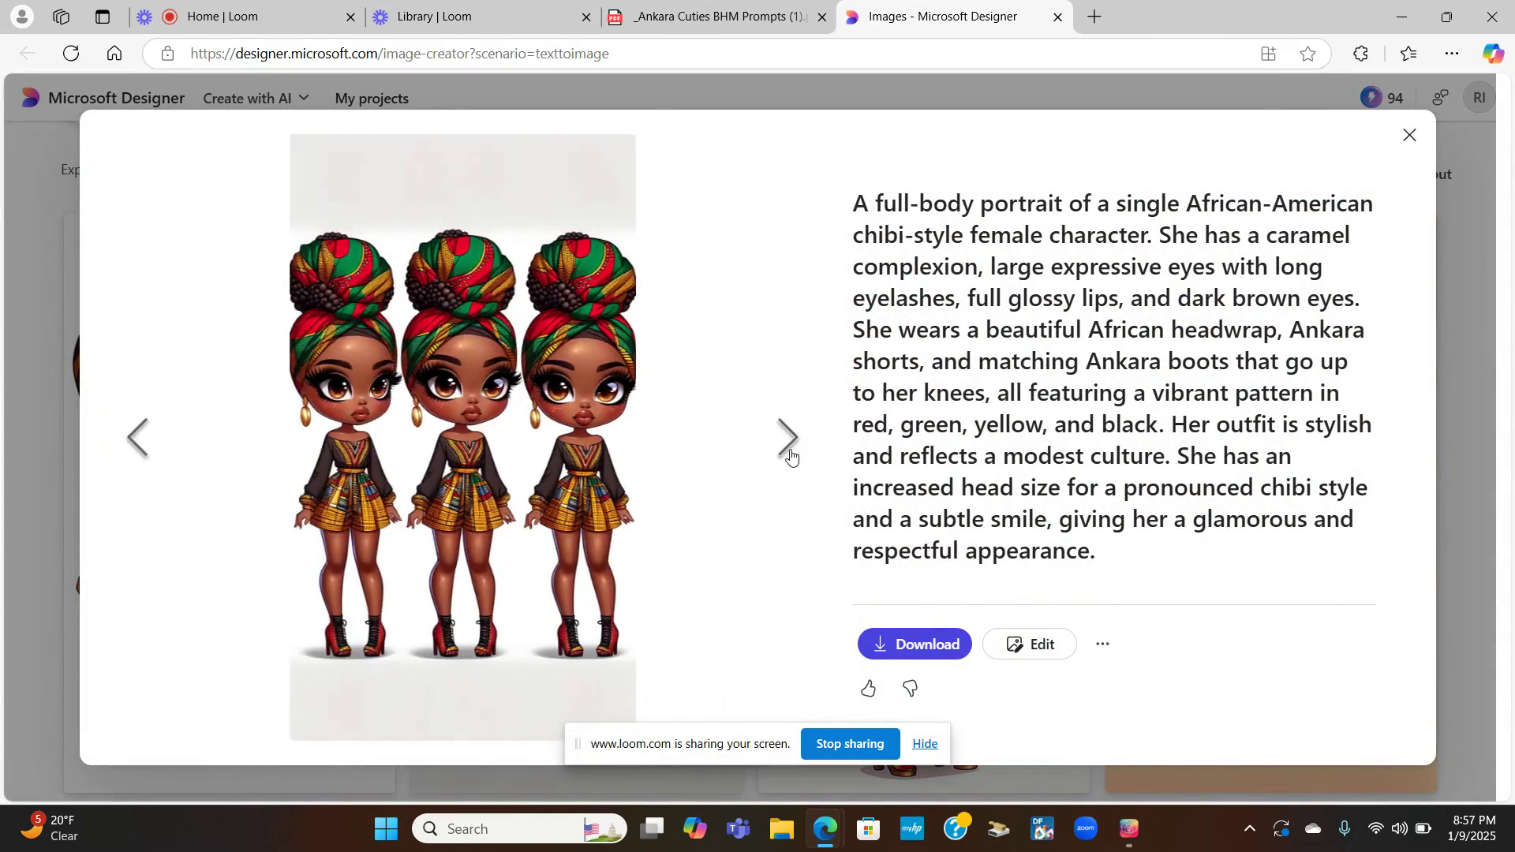
left_click(787, 442)
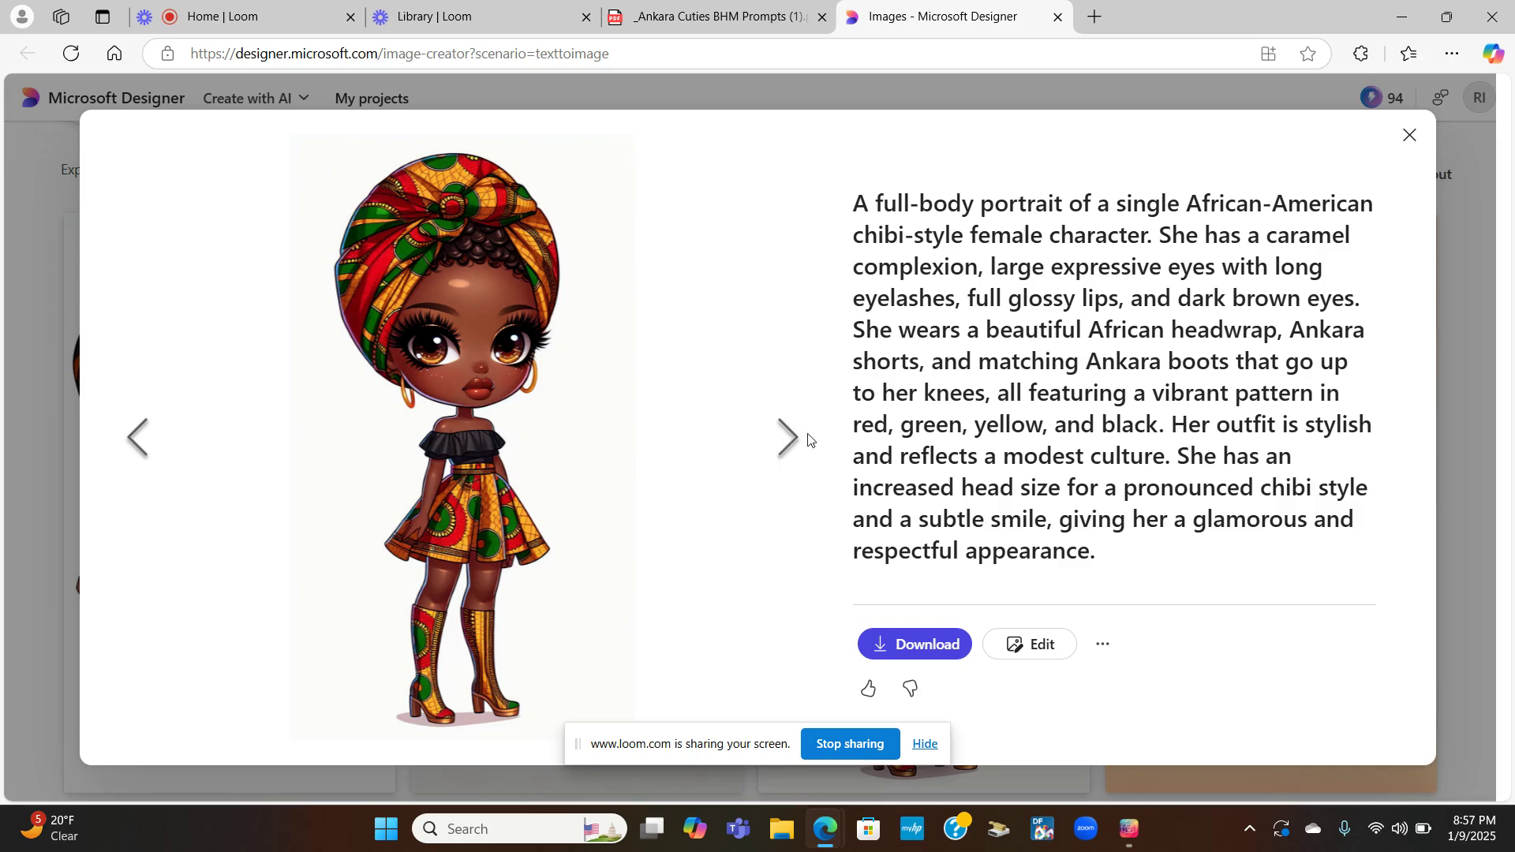
left_click(788, 440)
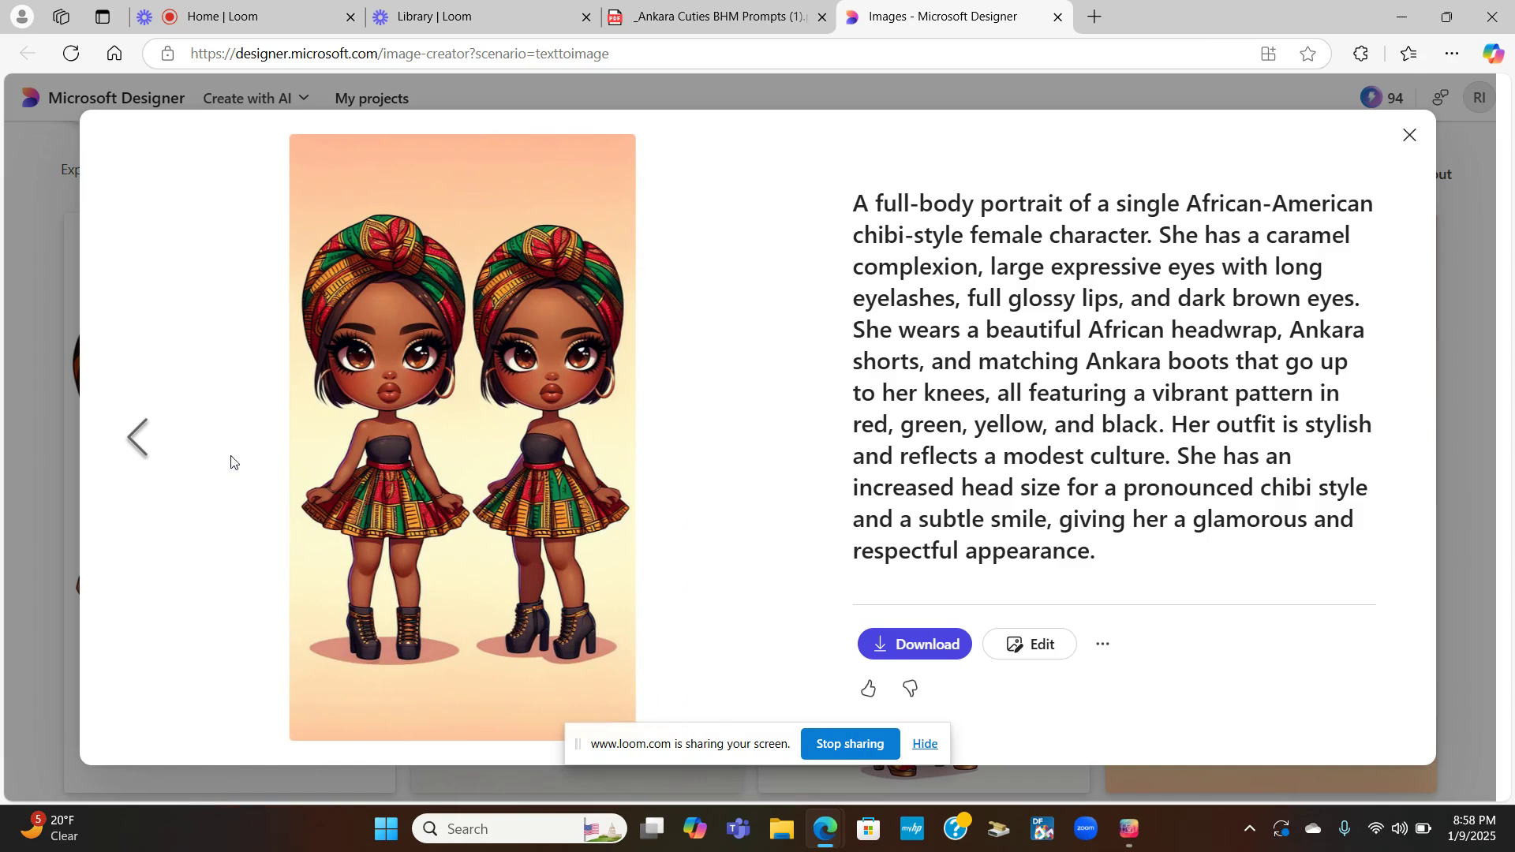
left_click(1410, 135)
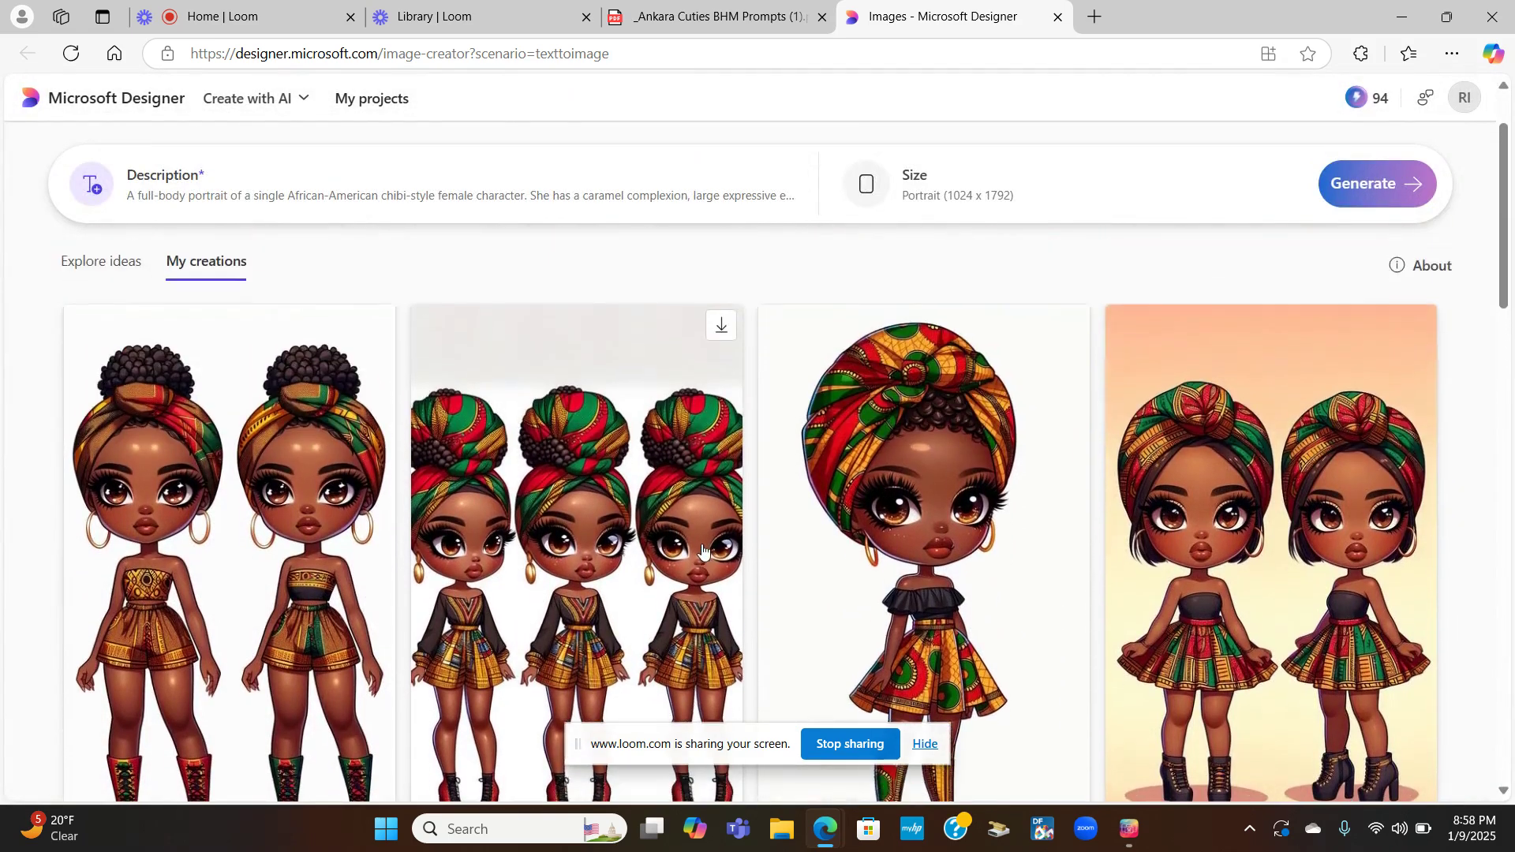
scroll(430, 532, "up", 2)
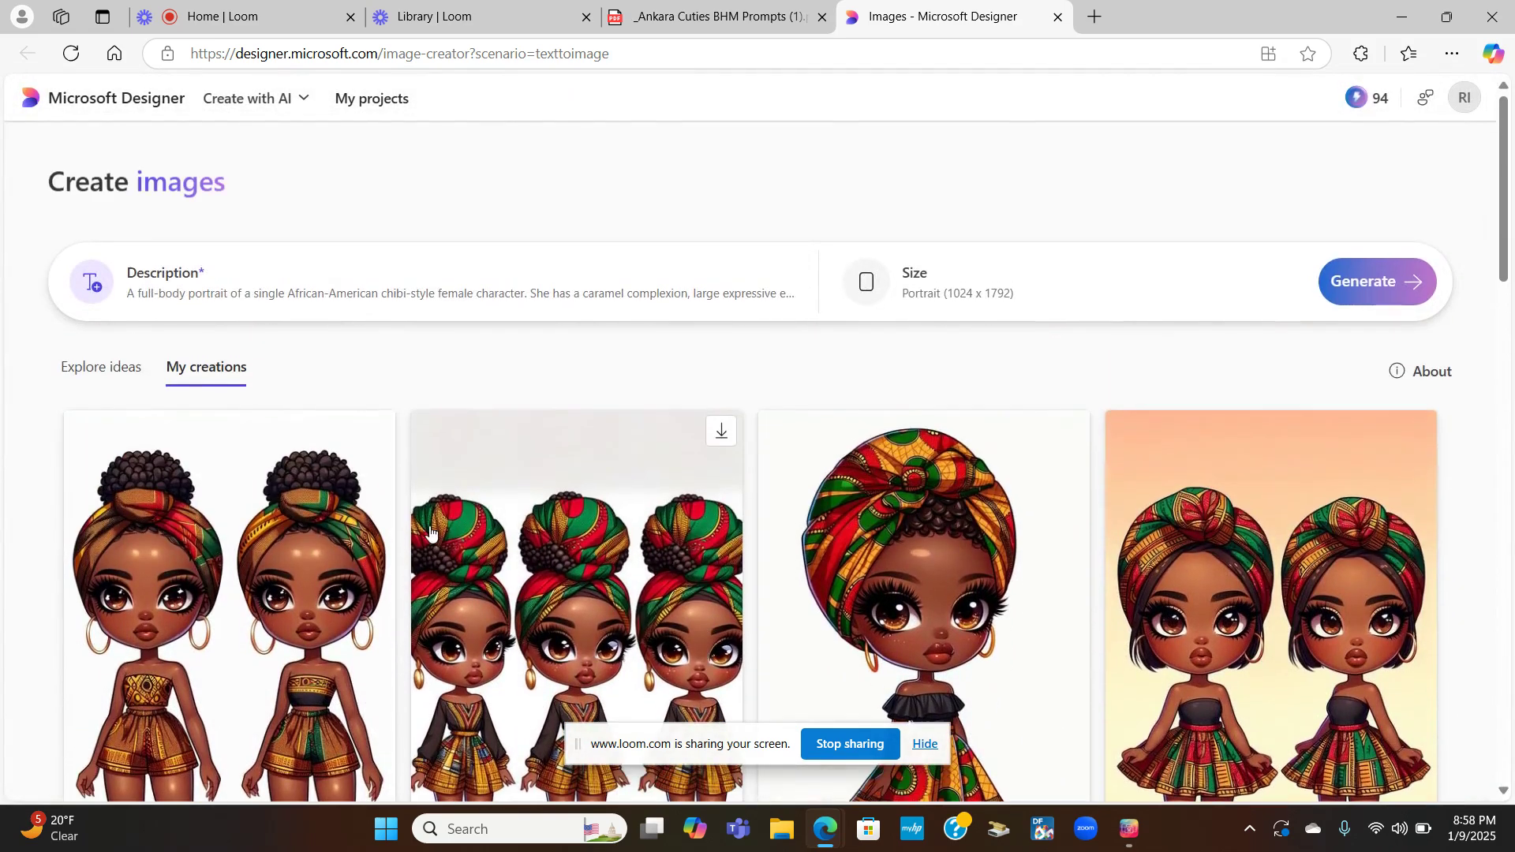
- Copy the jumpsuit prompt paragraph from the Ankara Cuties PDF and return to Designer
left_click(564, 303)
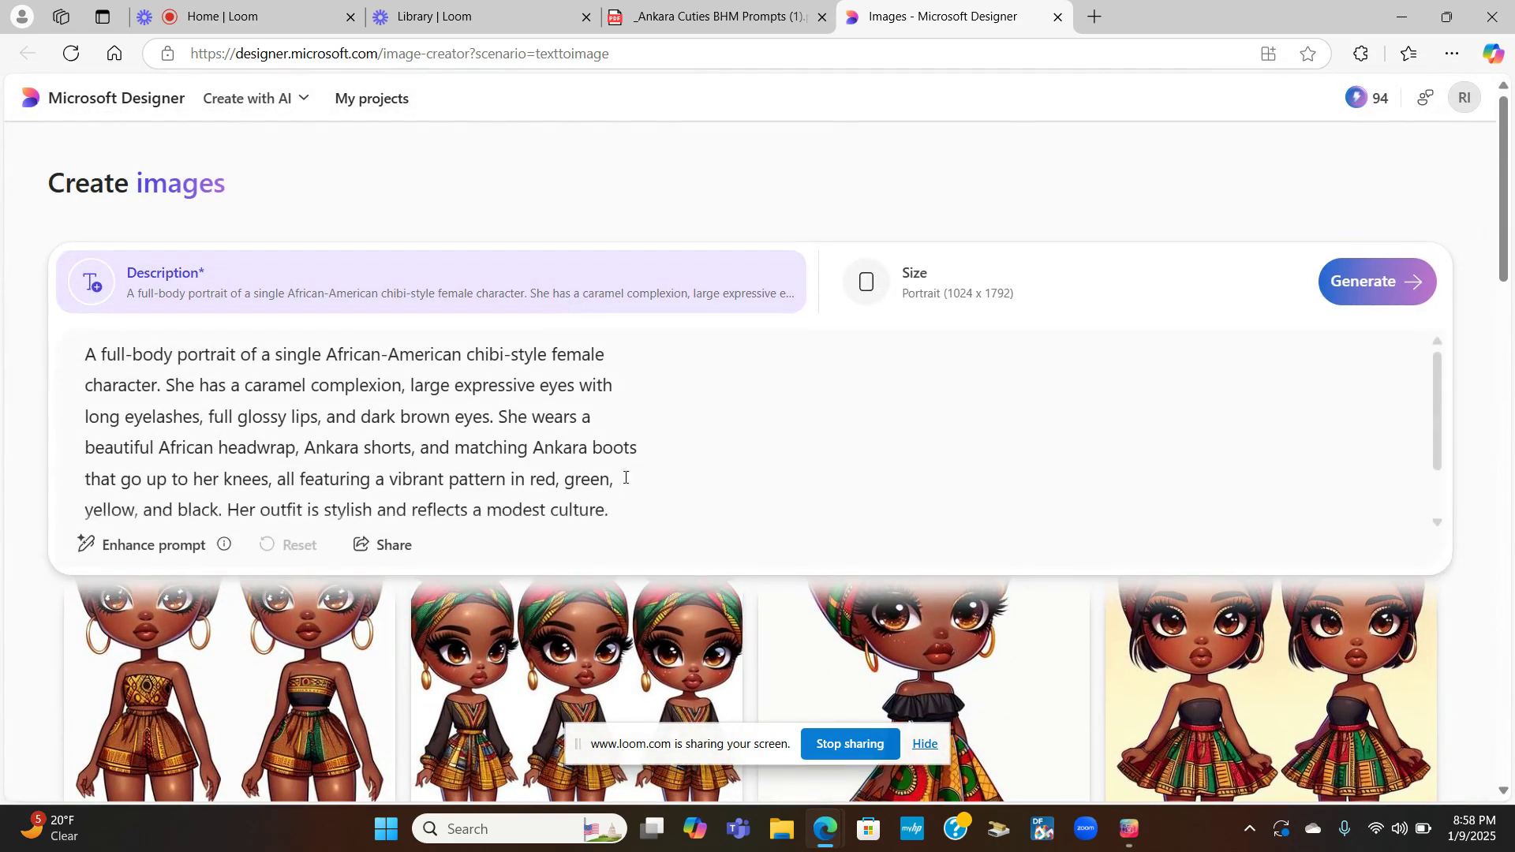
left_click(724, 24)
scroll(430, 724, "down", 5)
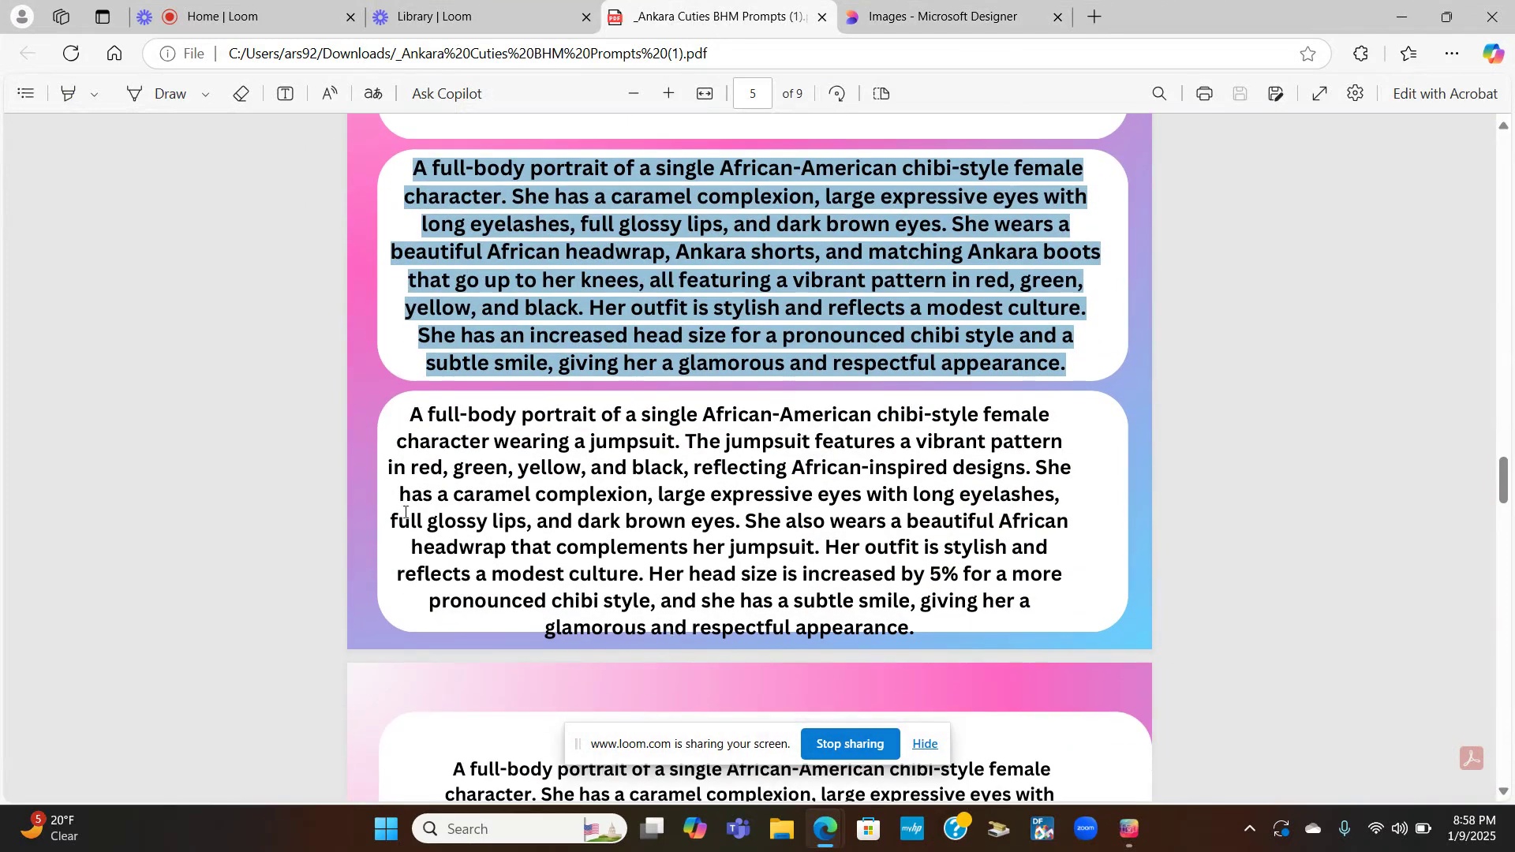
left_click_drag(411, 414, 961, 648)
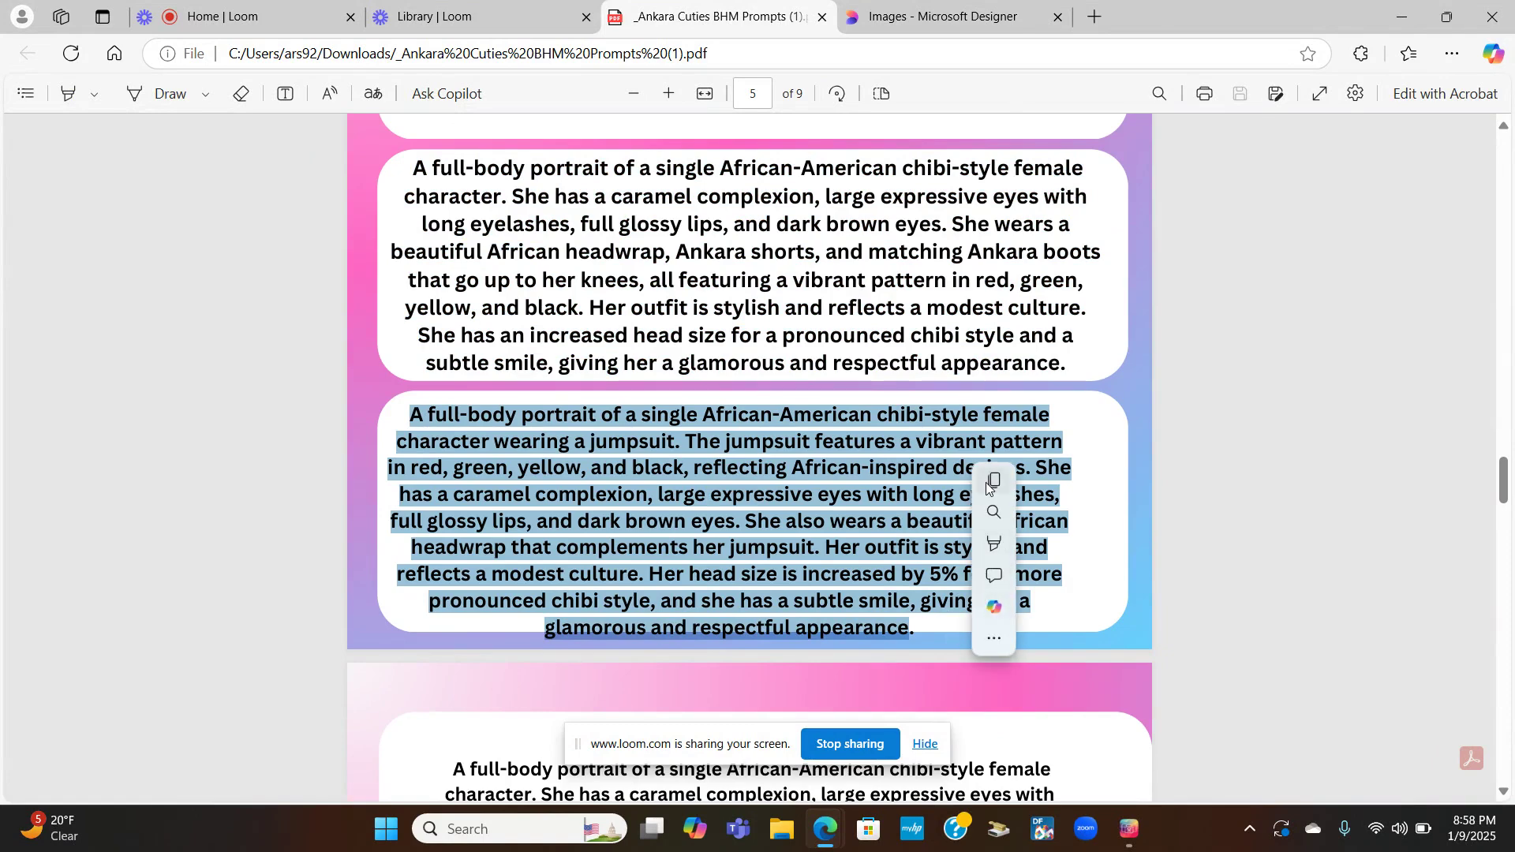
left_click(1002, 477)
left_click(908, 18)
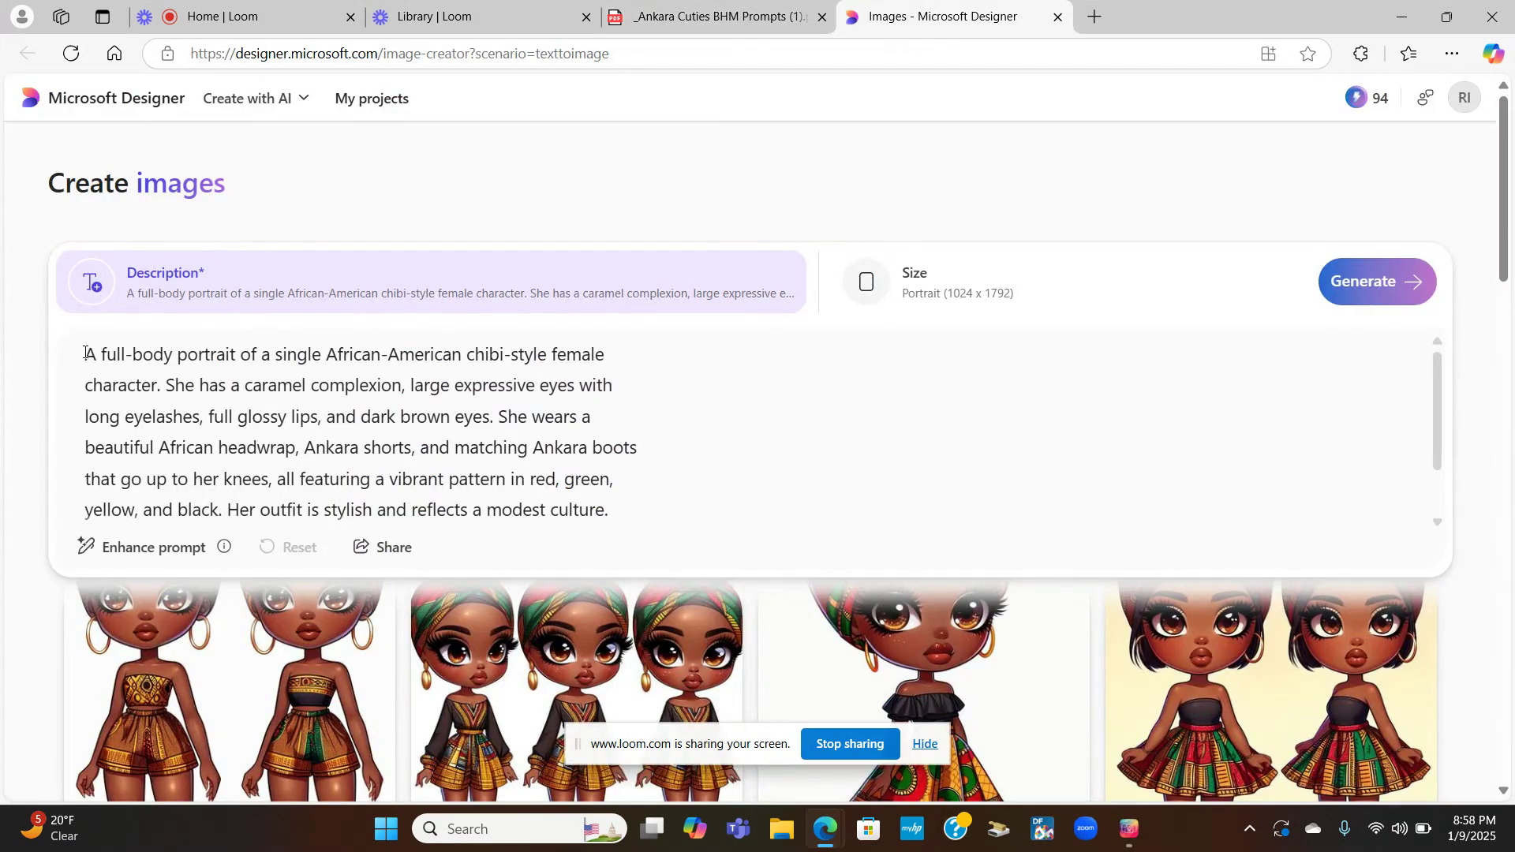
- Paste the jumpsuit prompt over the old description and generate images
left_click_drag(85, 354, 539, 523)
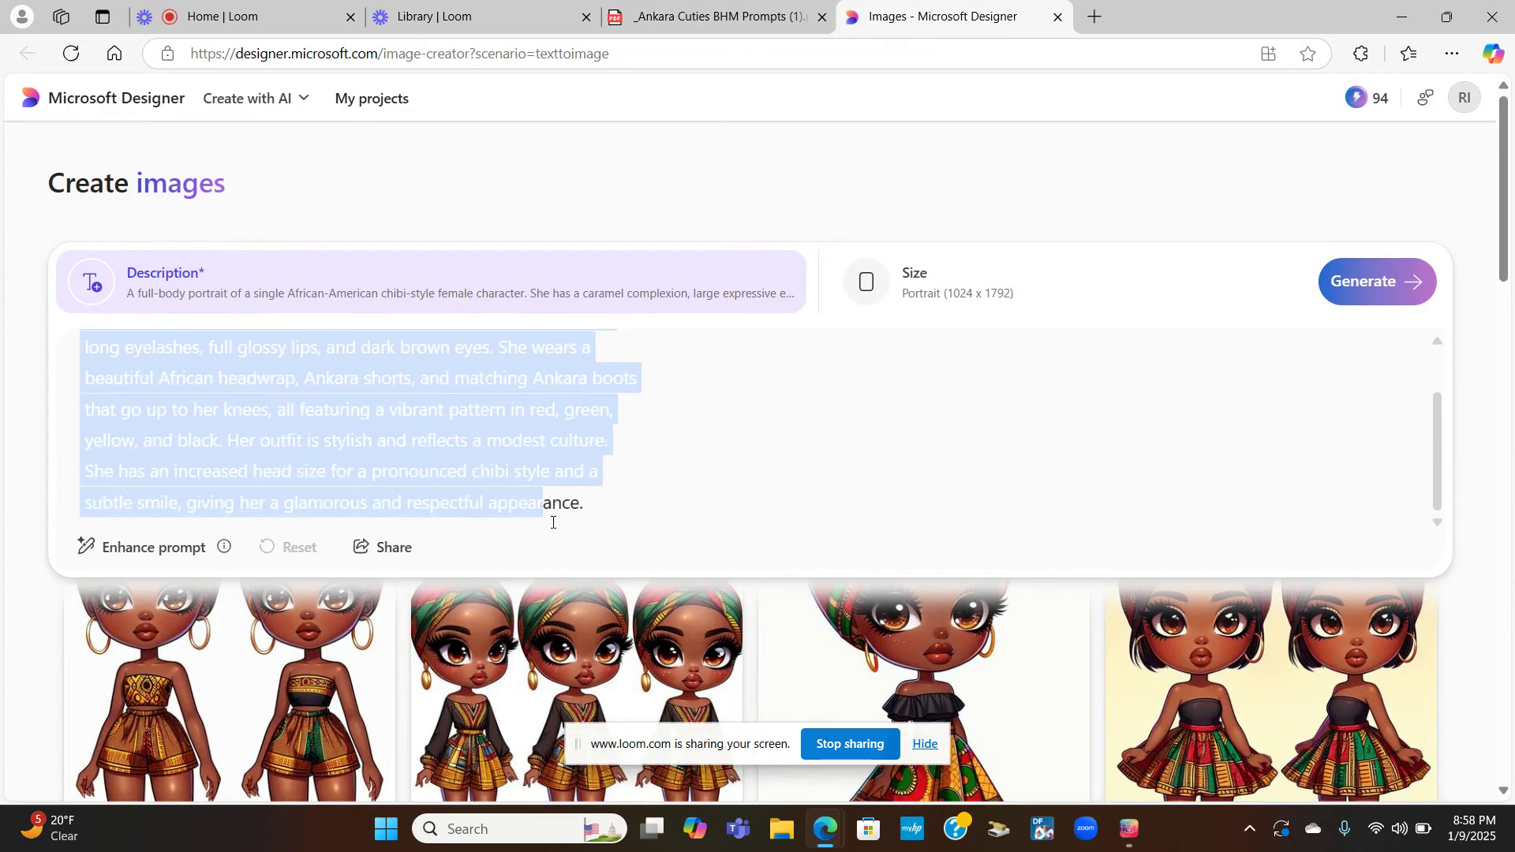
right_click(92, 348)
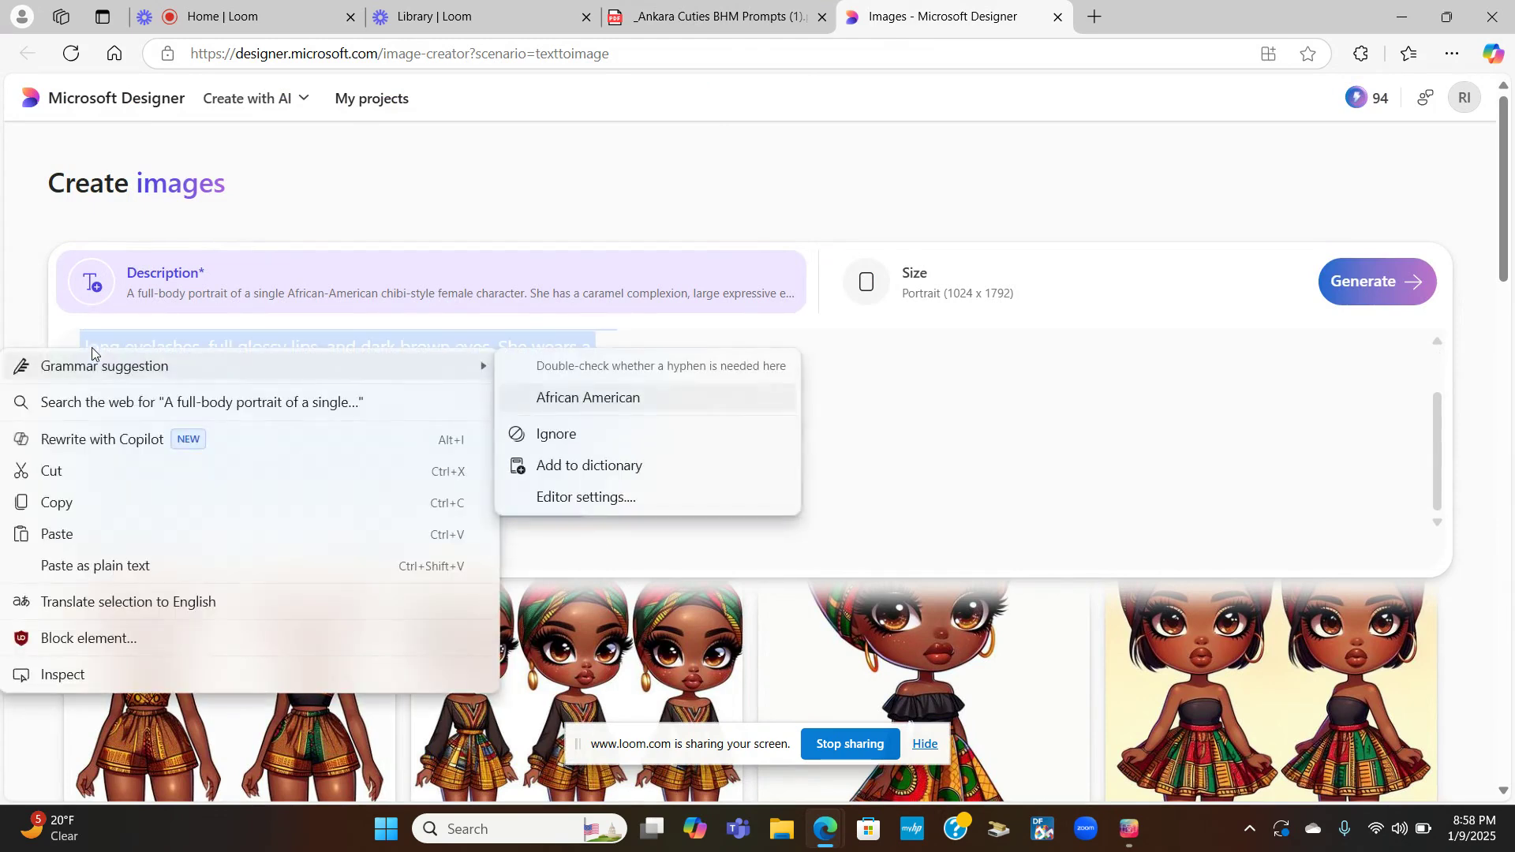
left_click(63, 543)
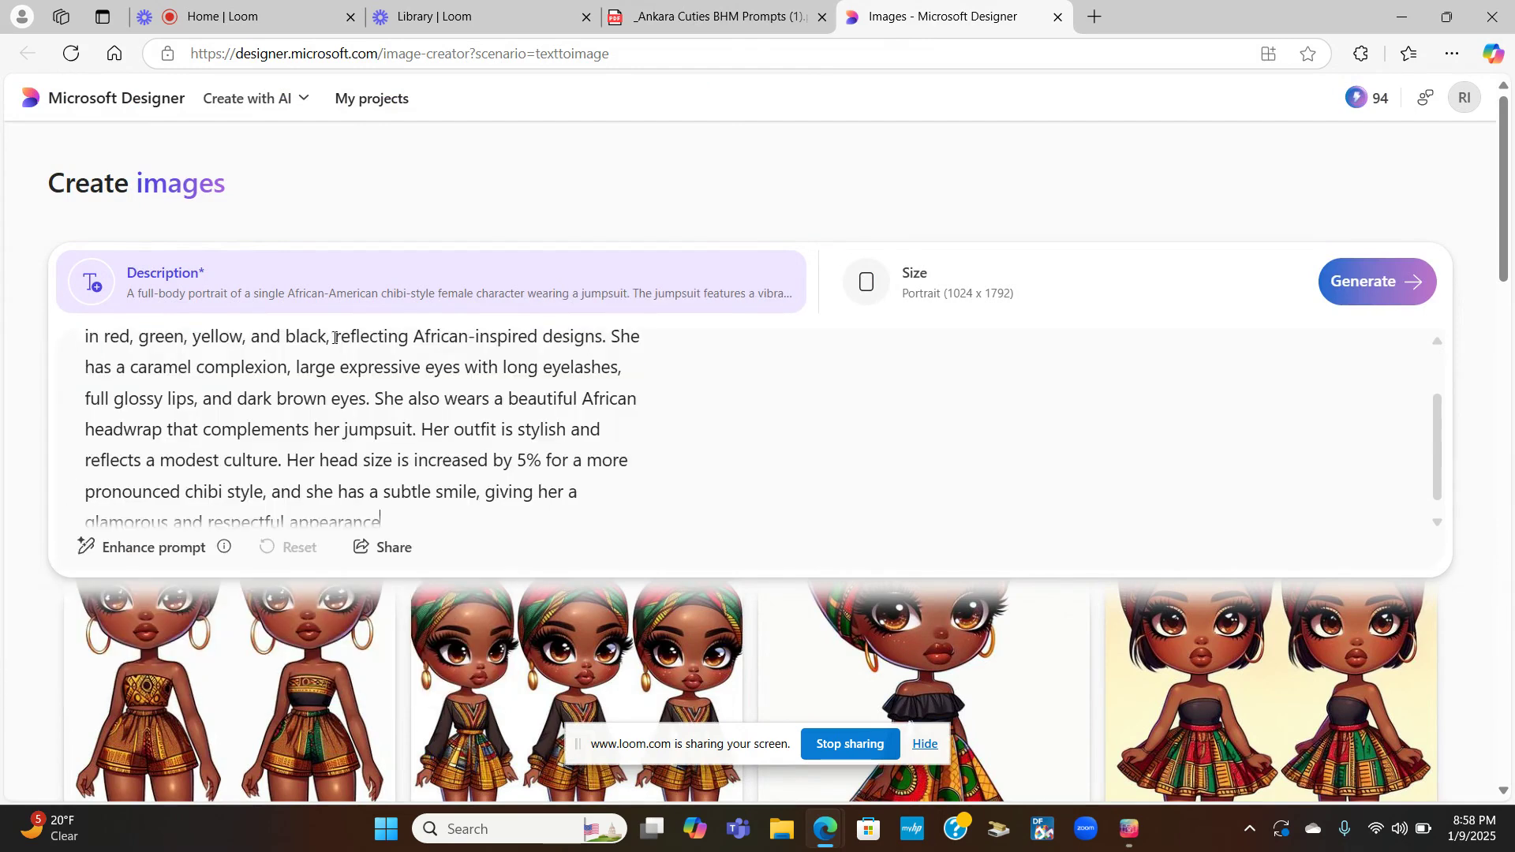
scroll(383, 354, "up", 5)
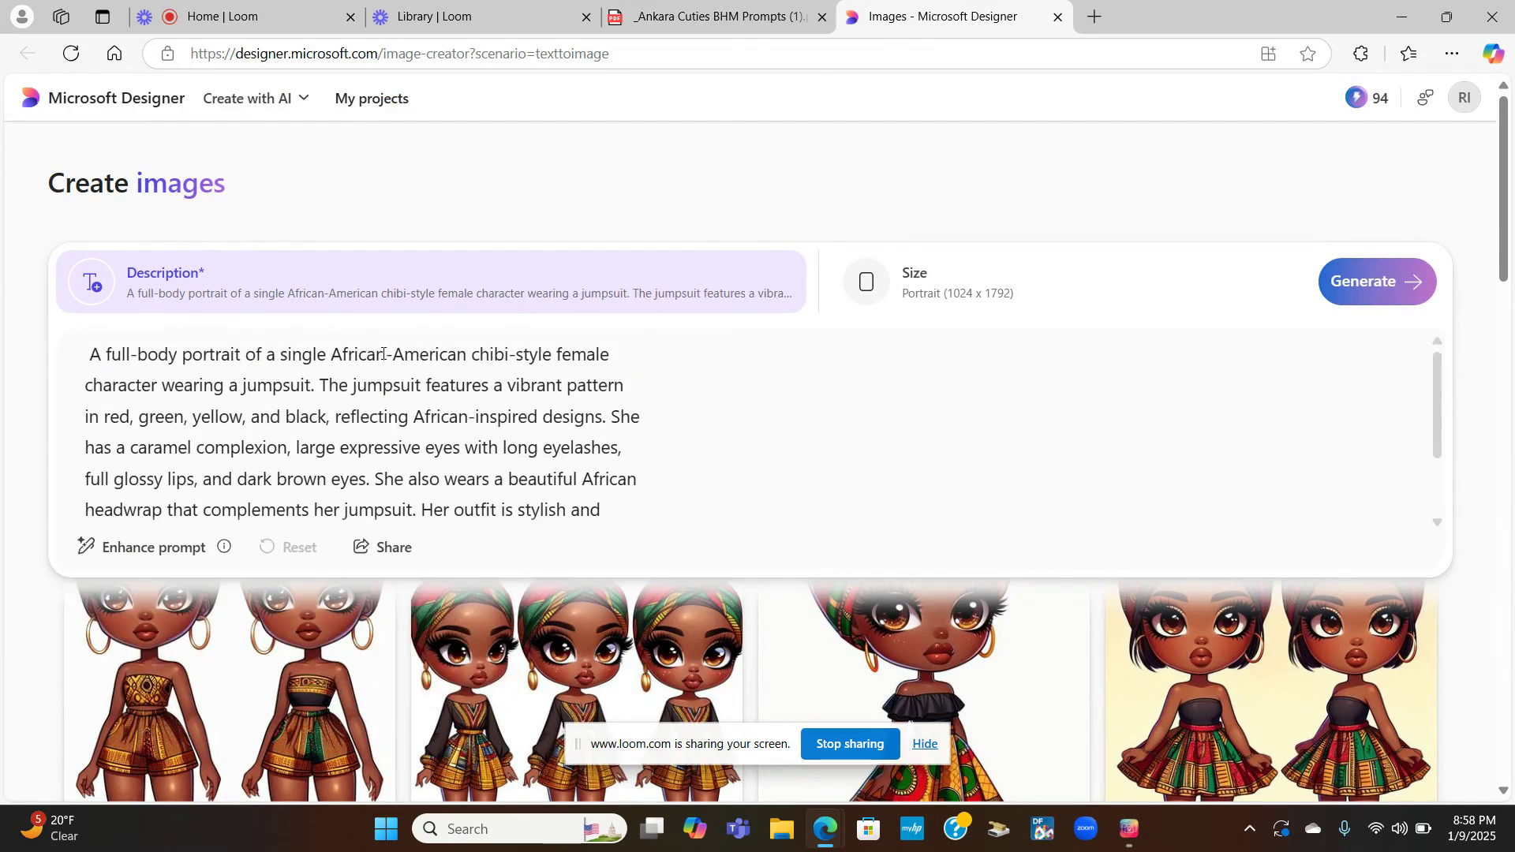
left_click(1352, 296)
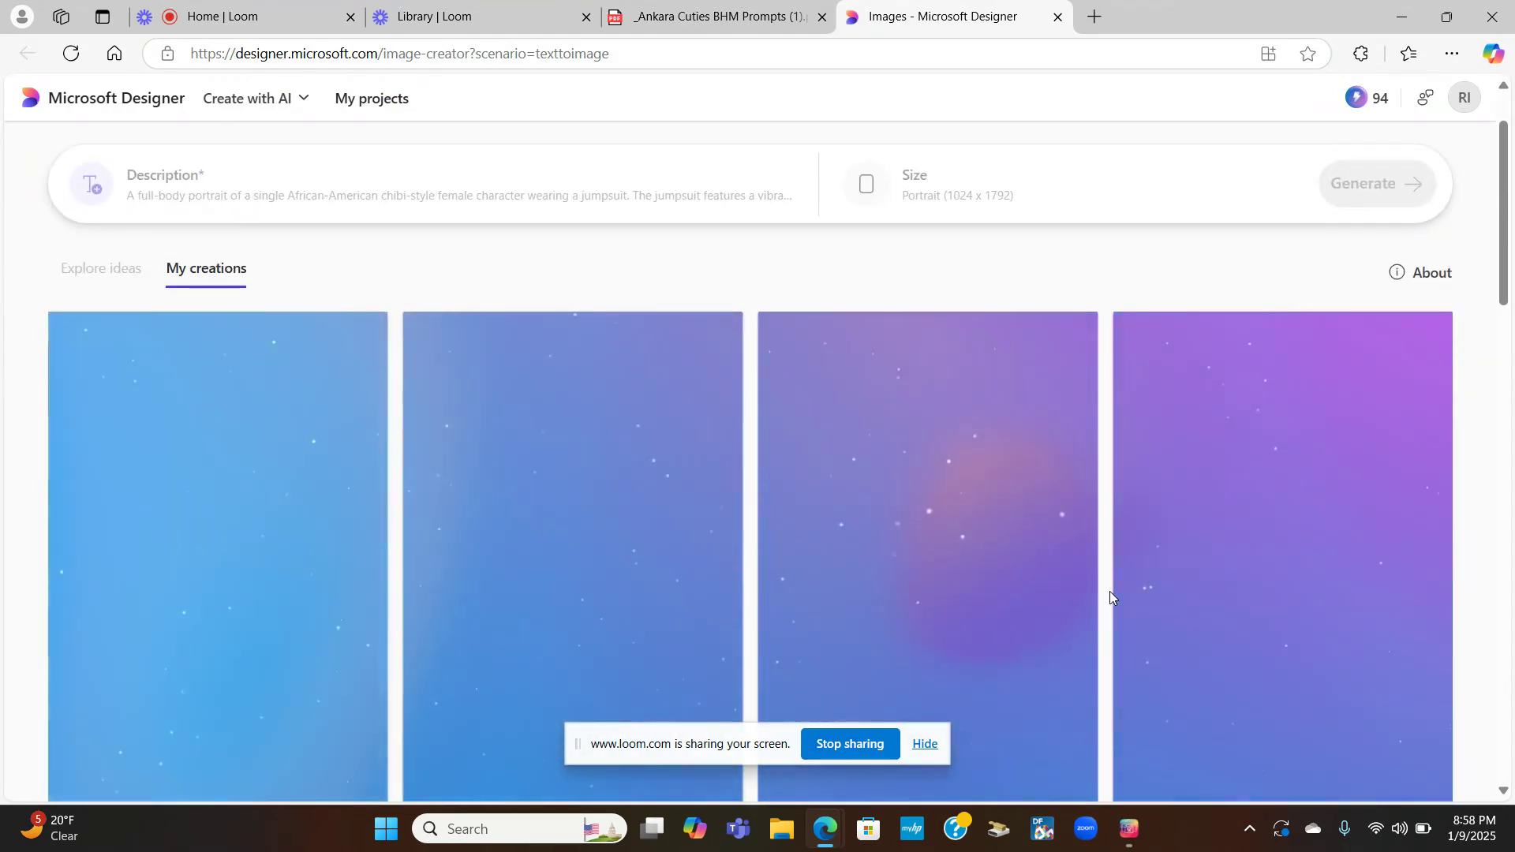
- Preview the four jumpsuit chibi images one by one, then close the preview
scroll(1258, 475, "down", 2)
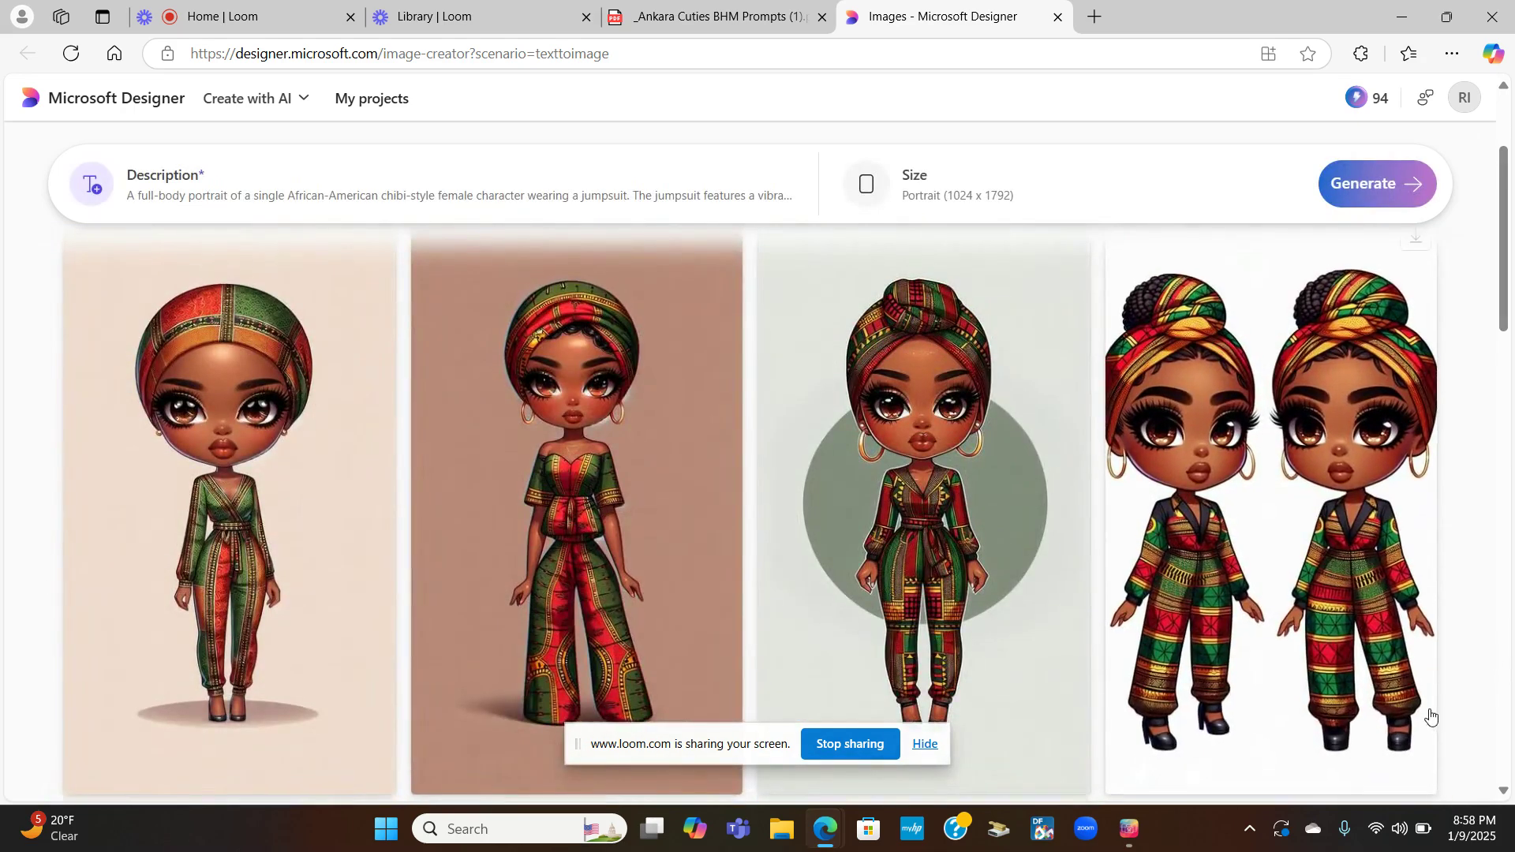
scroll(536, 726, "down", 1)
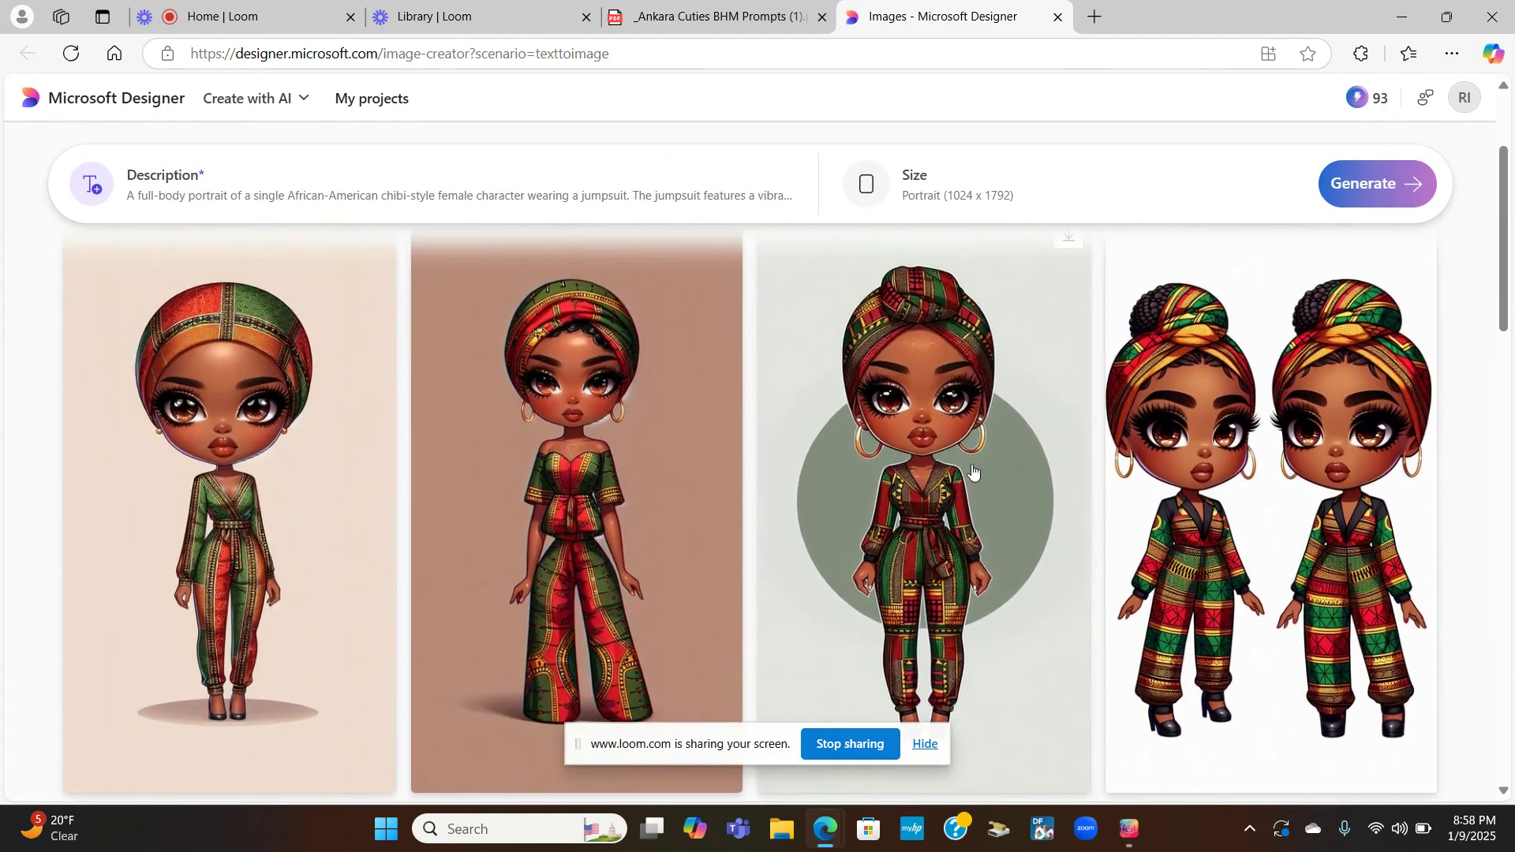
left_click(936, 474)
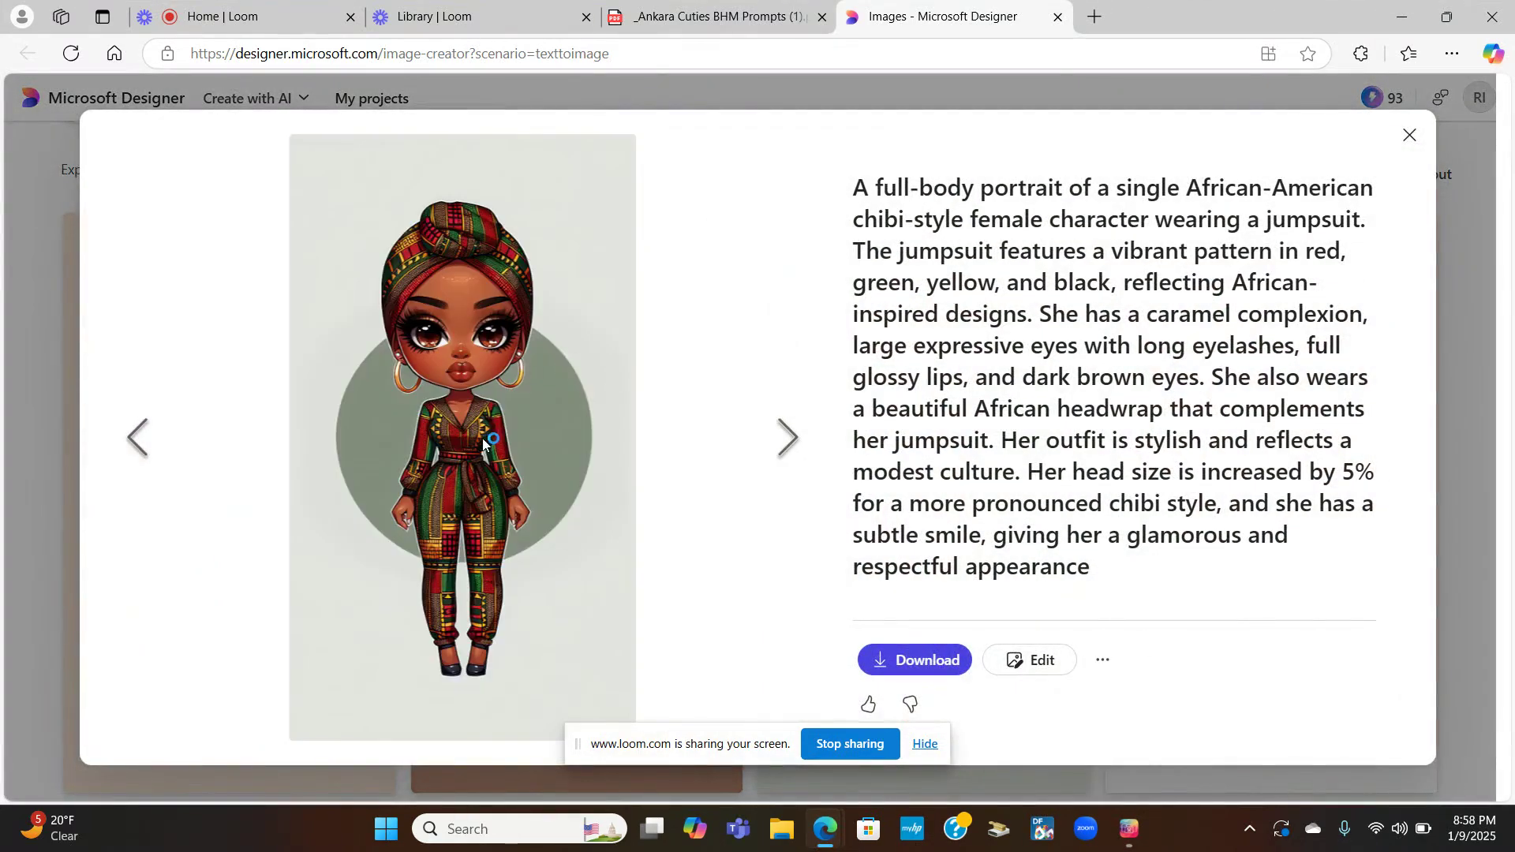
left_click(789, 440)
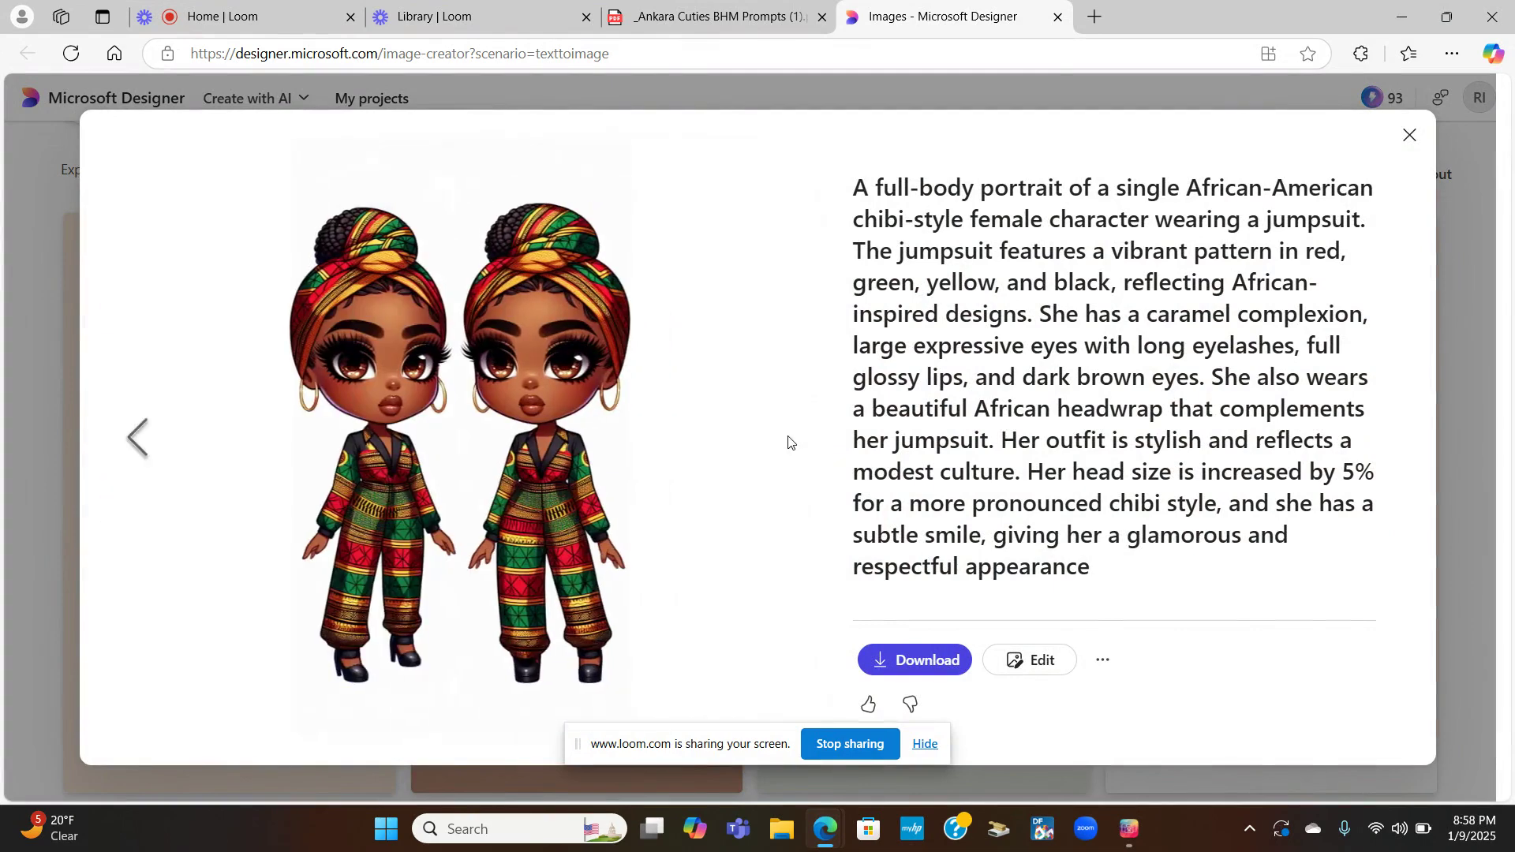
left_click(140, 440)
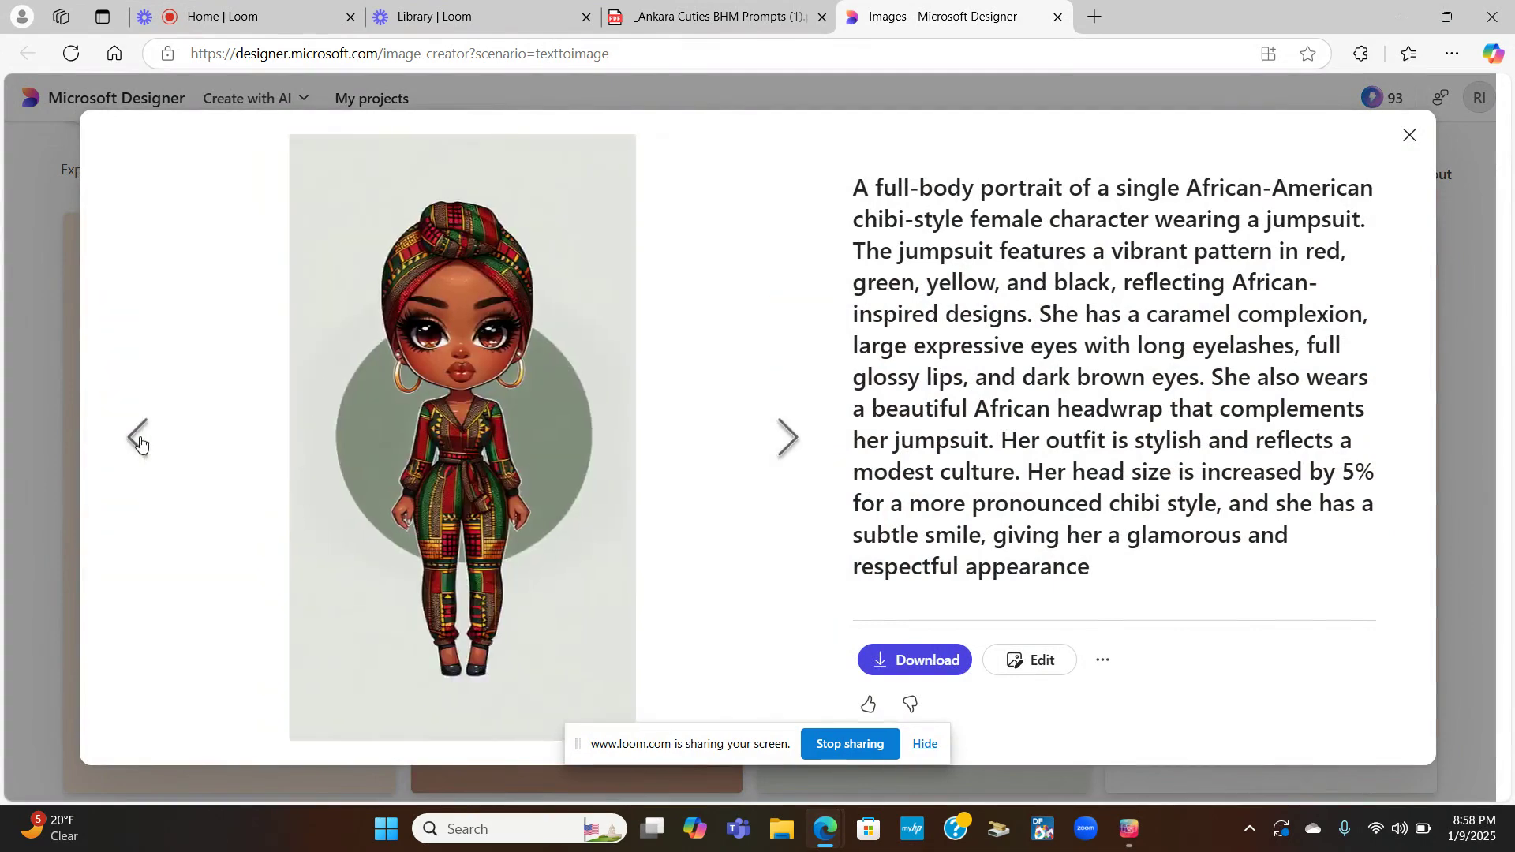
left_click(139, 440)
left_click(140, 441)
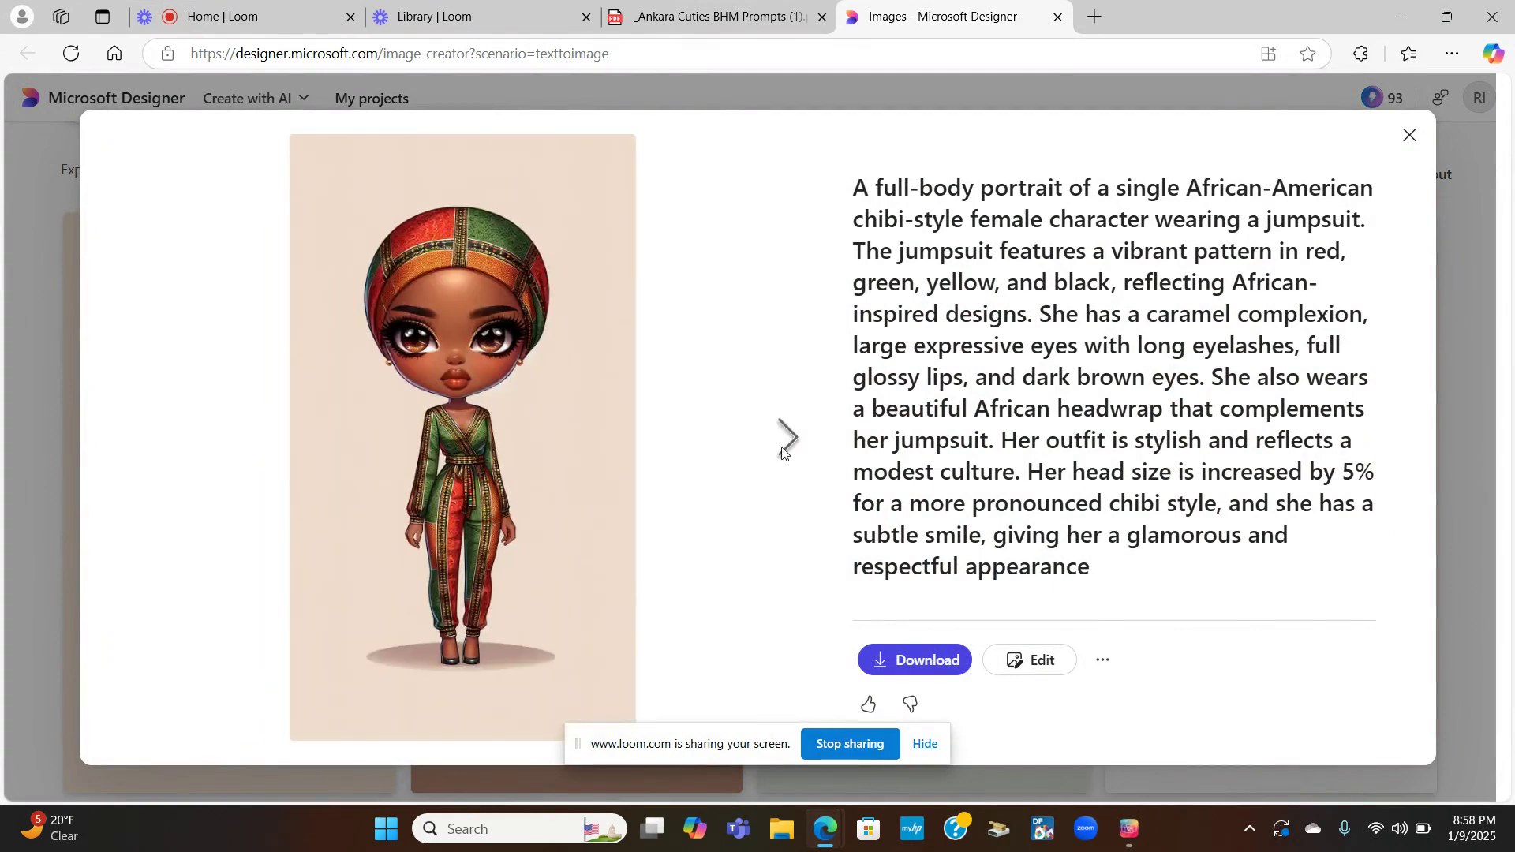
left_click(1424, 142)
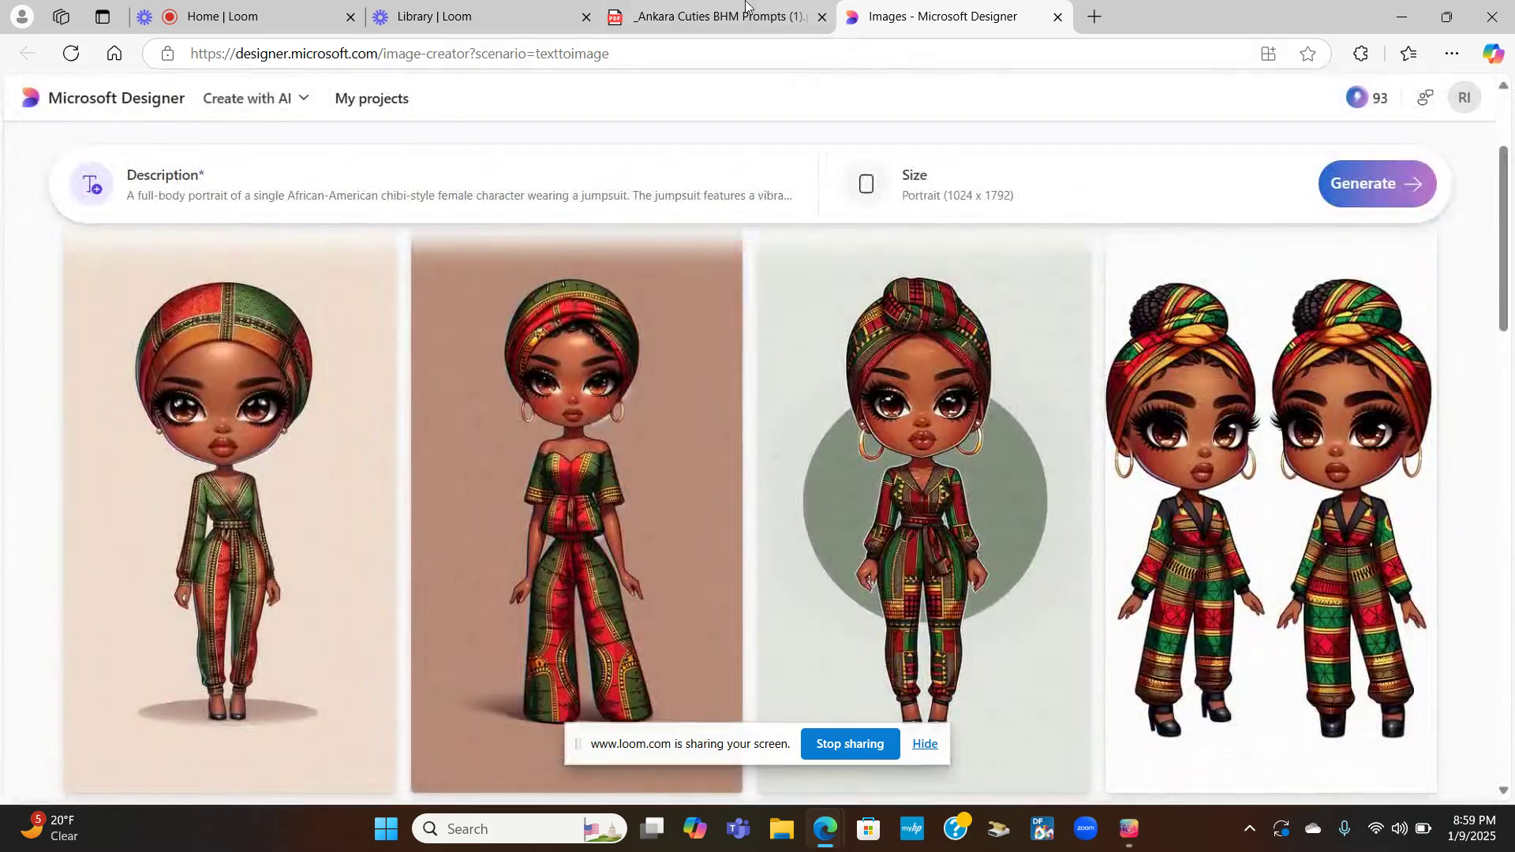
- Replace the description with the page-6 Ankara shorts and knee-high boots prompt and generate
left_click(708, 20)
scroll(798, 407, "down", 5)
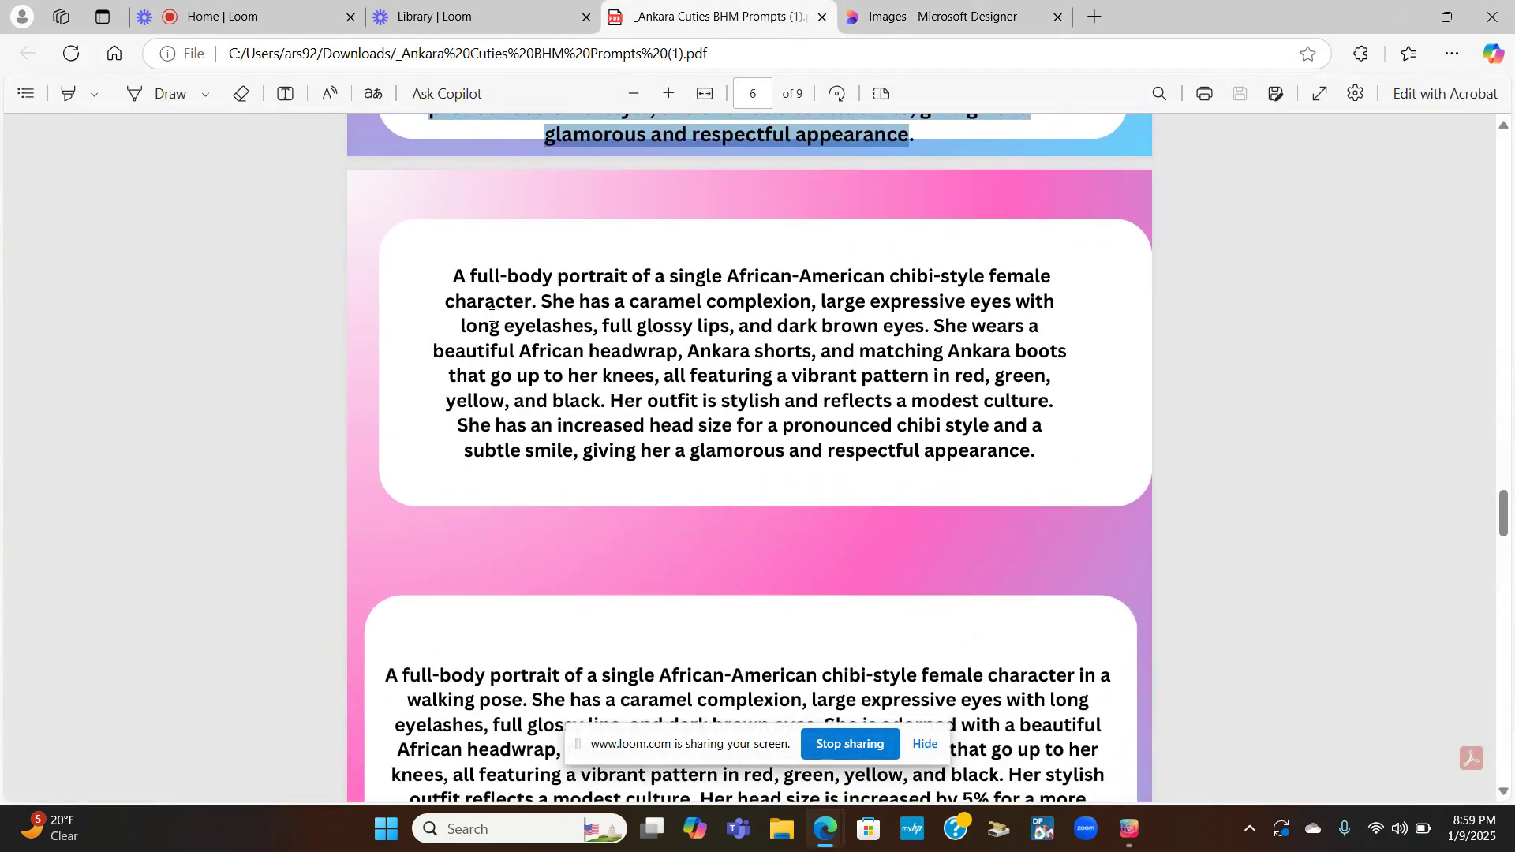
left_click_drag(455, 274, 1113, 454)
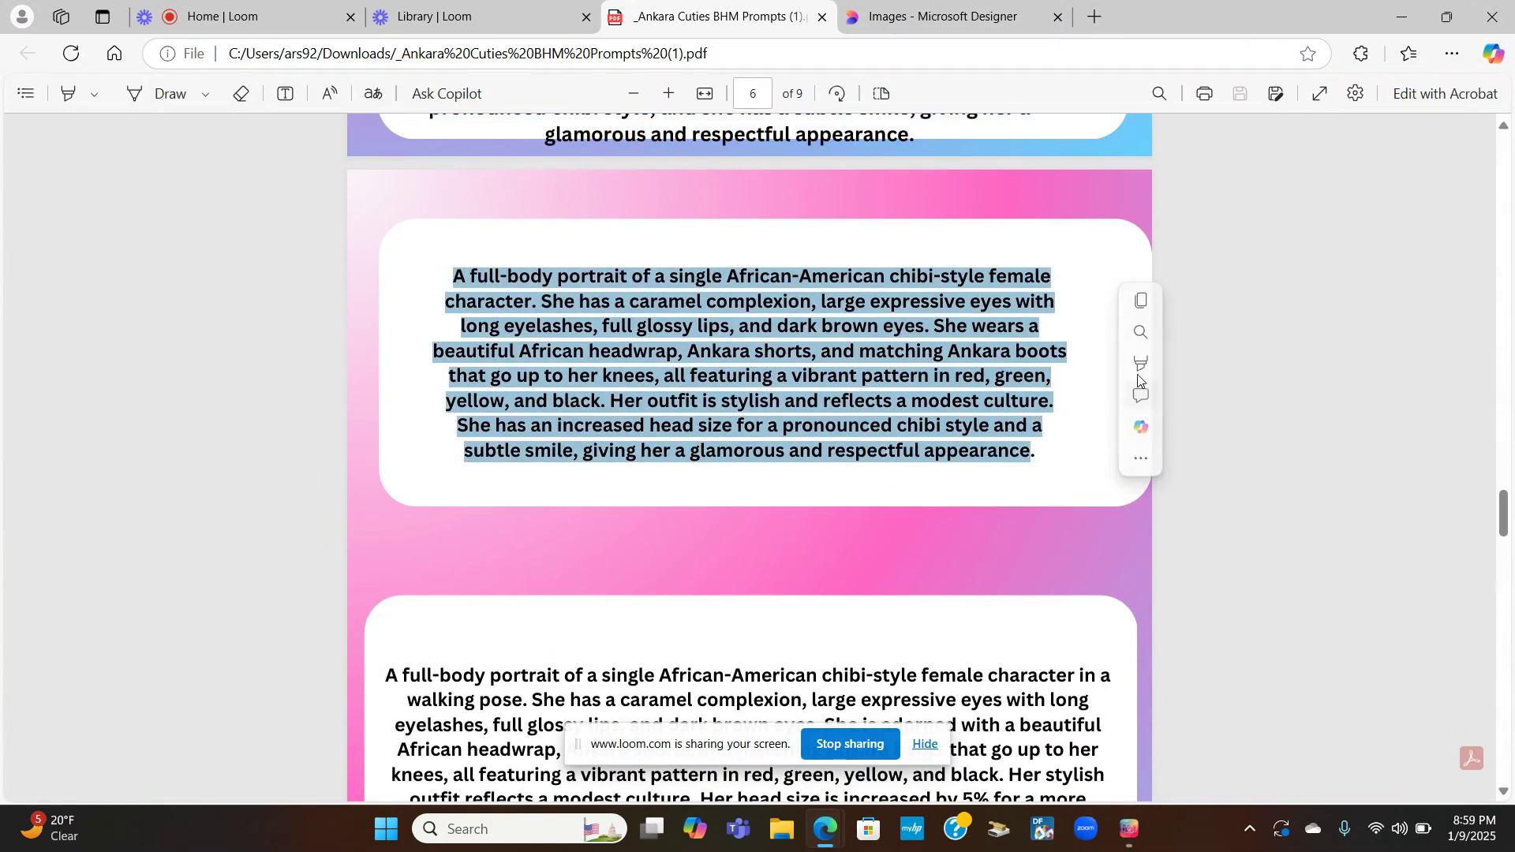
left_click(984, 20)
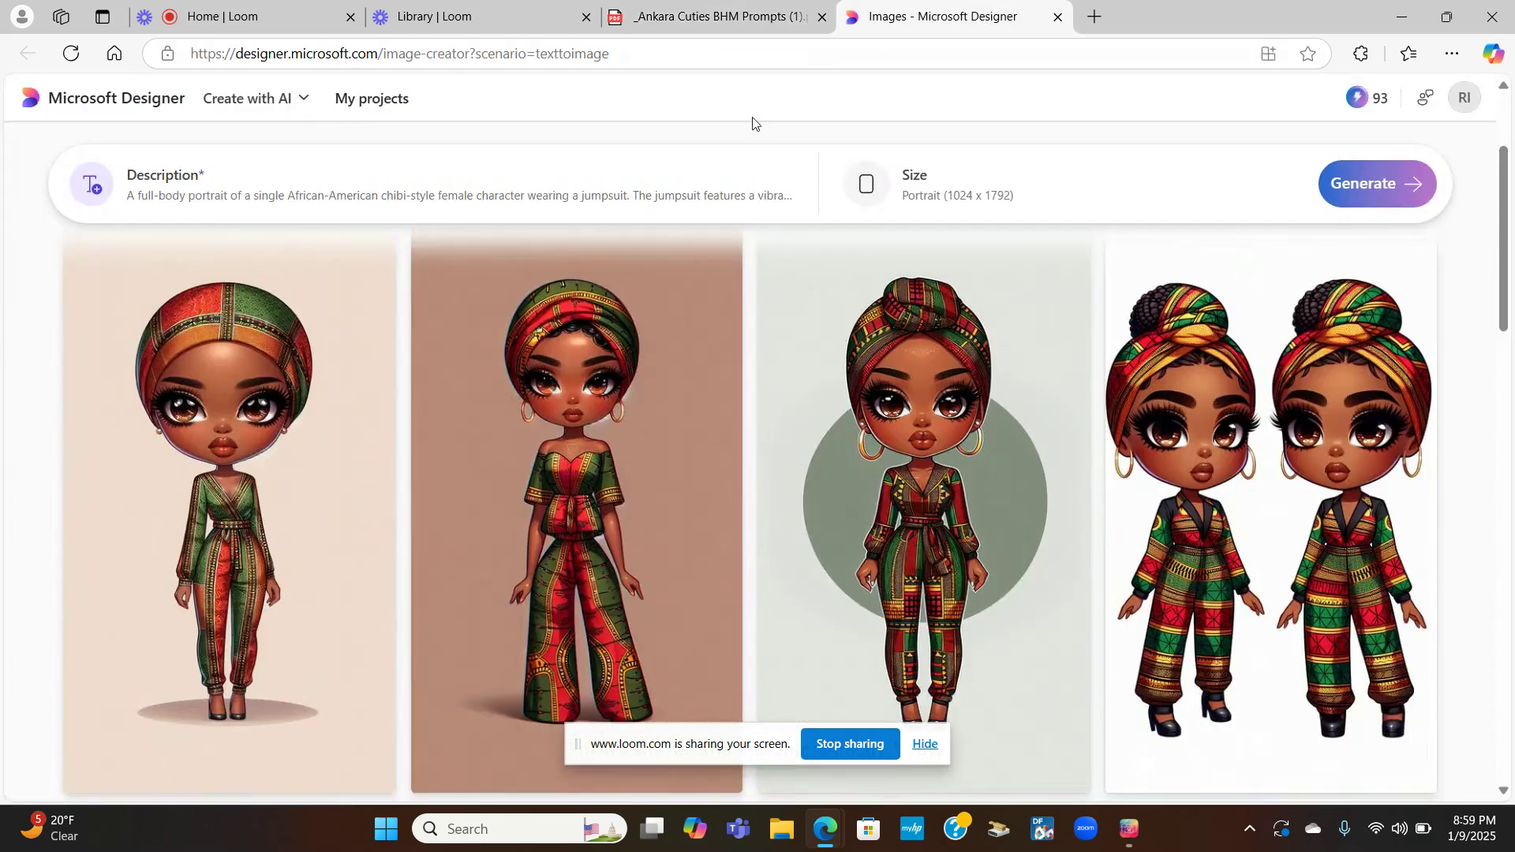
left_click(707, 207)
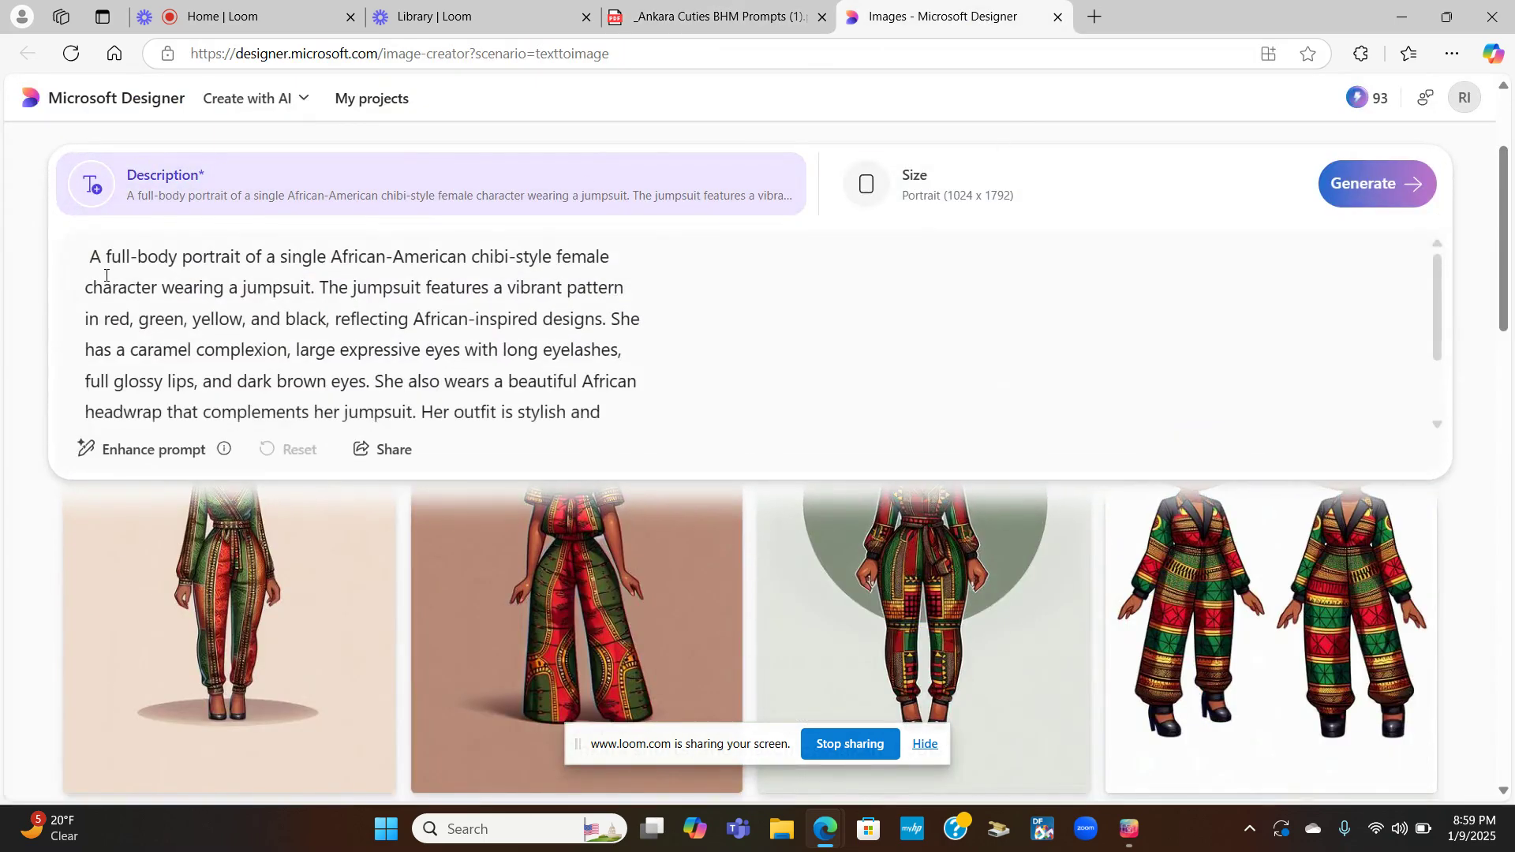
left_click_drag(94, 254, 616, 459)
right_click(95, 253)
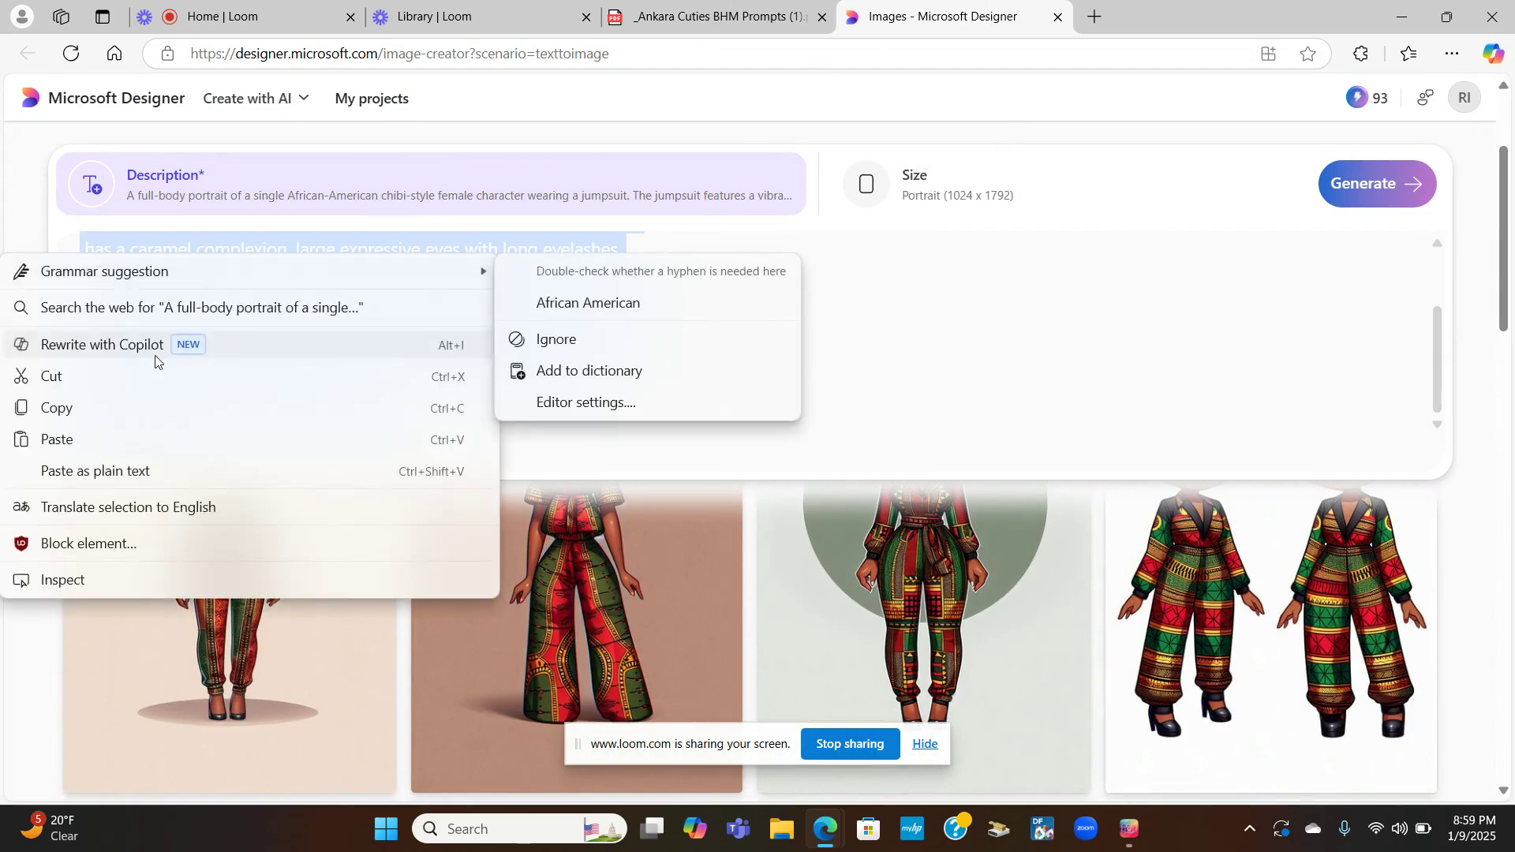
left_click(54, 440)
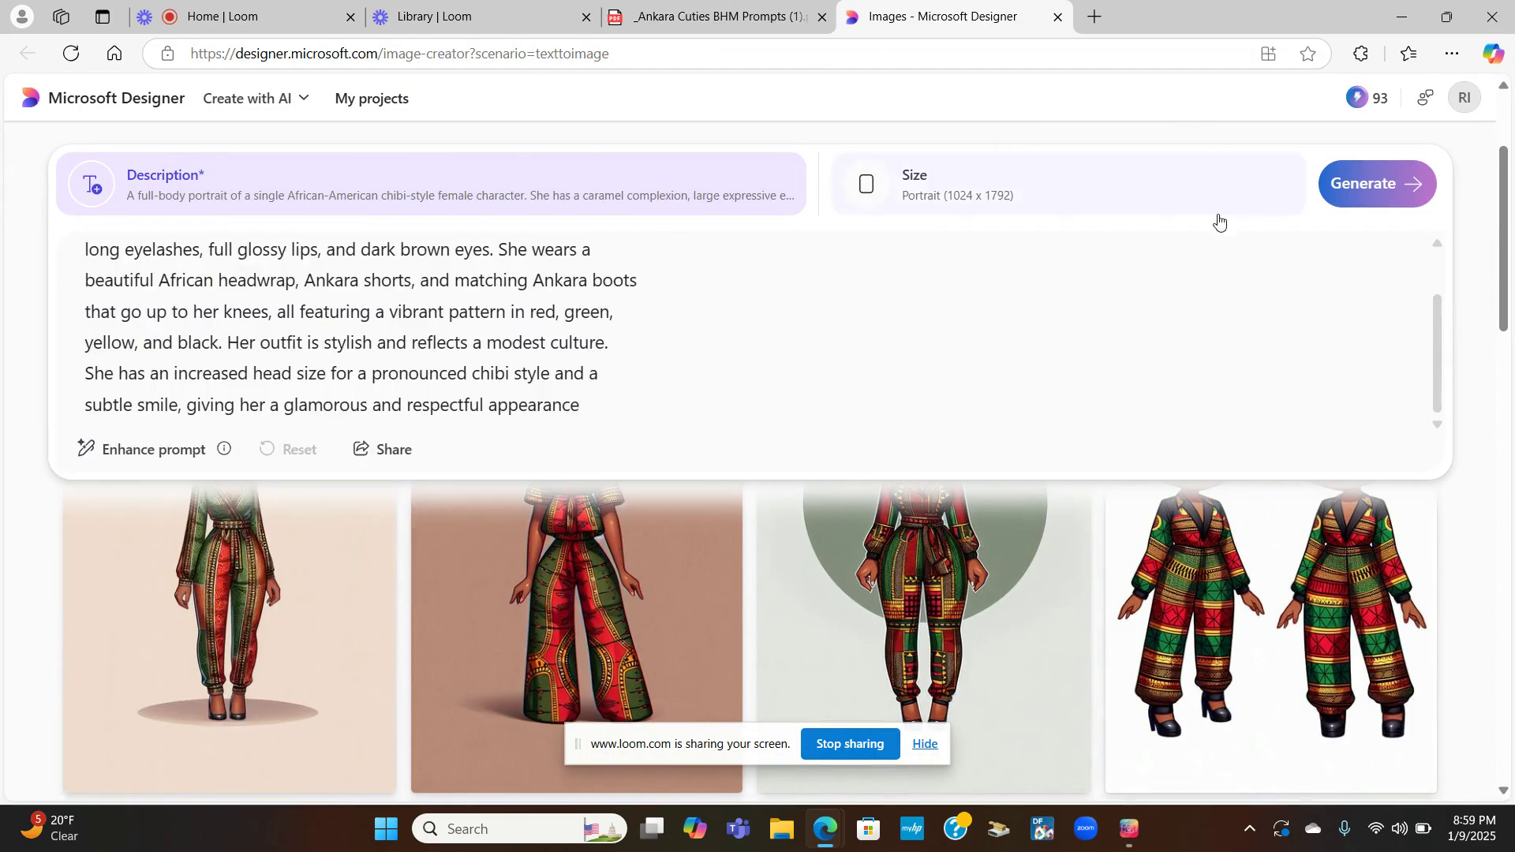
left_click(1377, 184)
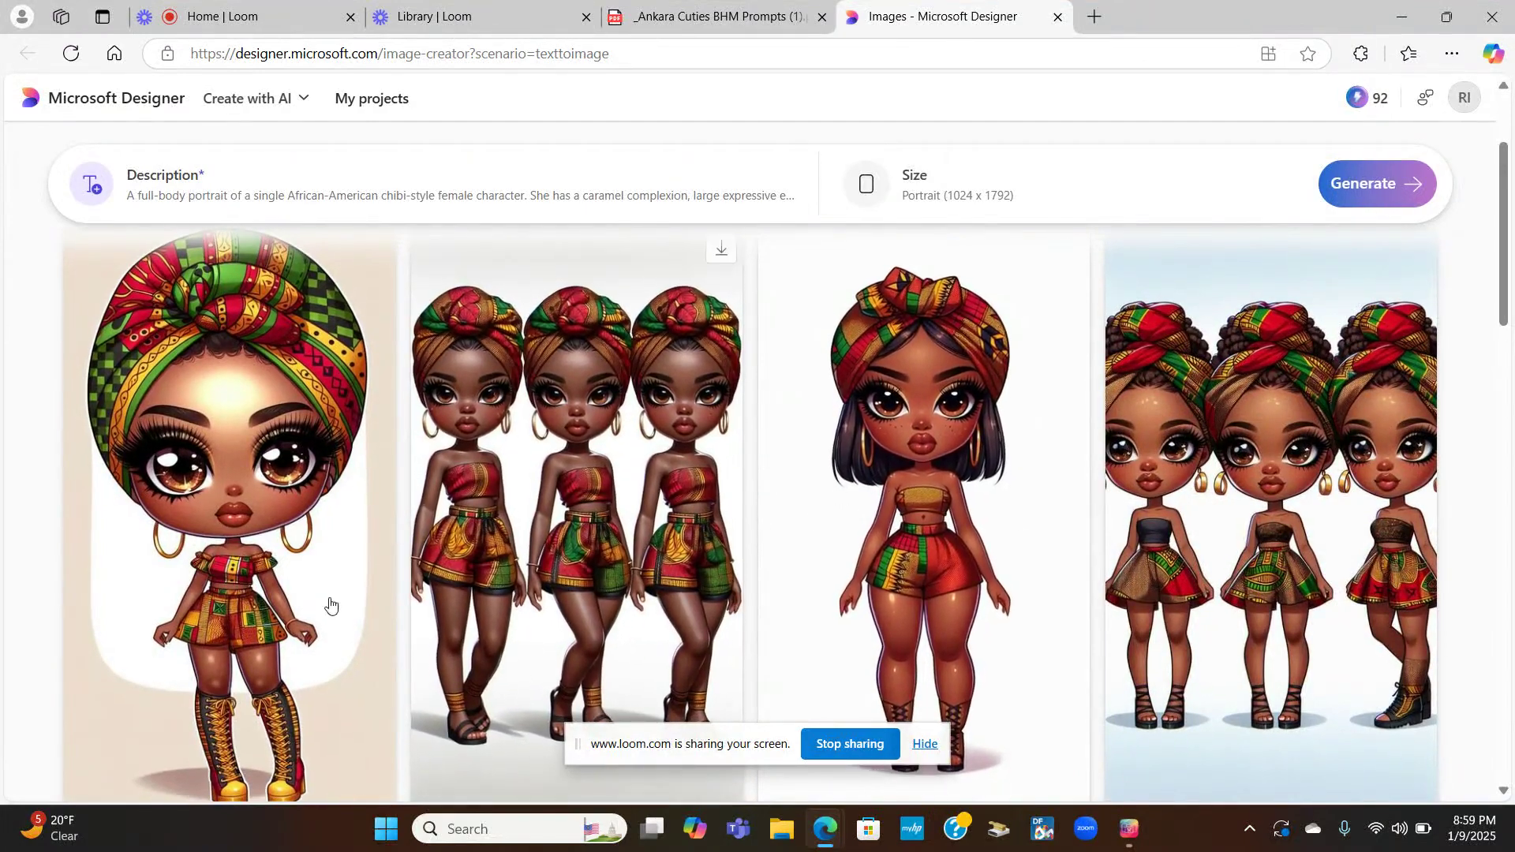
- Browse each new shorts-and-boots chibi image in the large preview, then close it
left_click(270, 546)
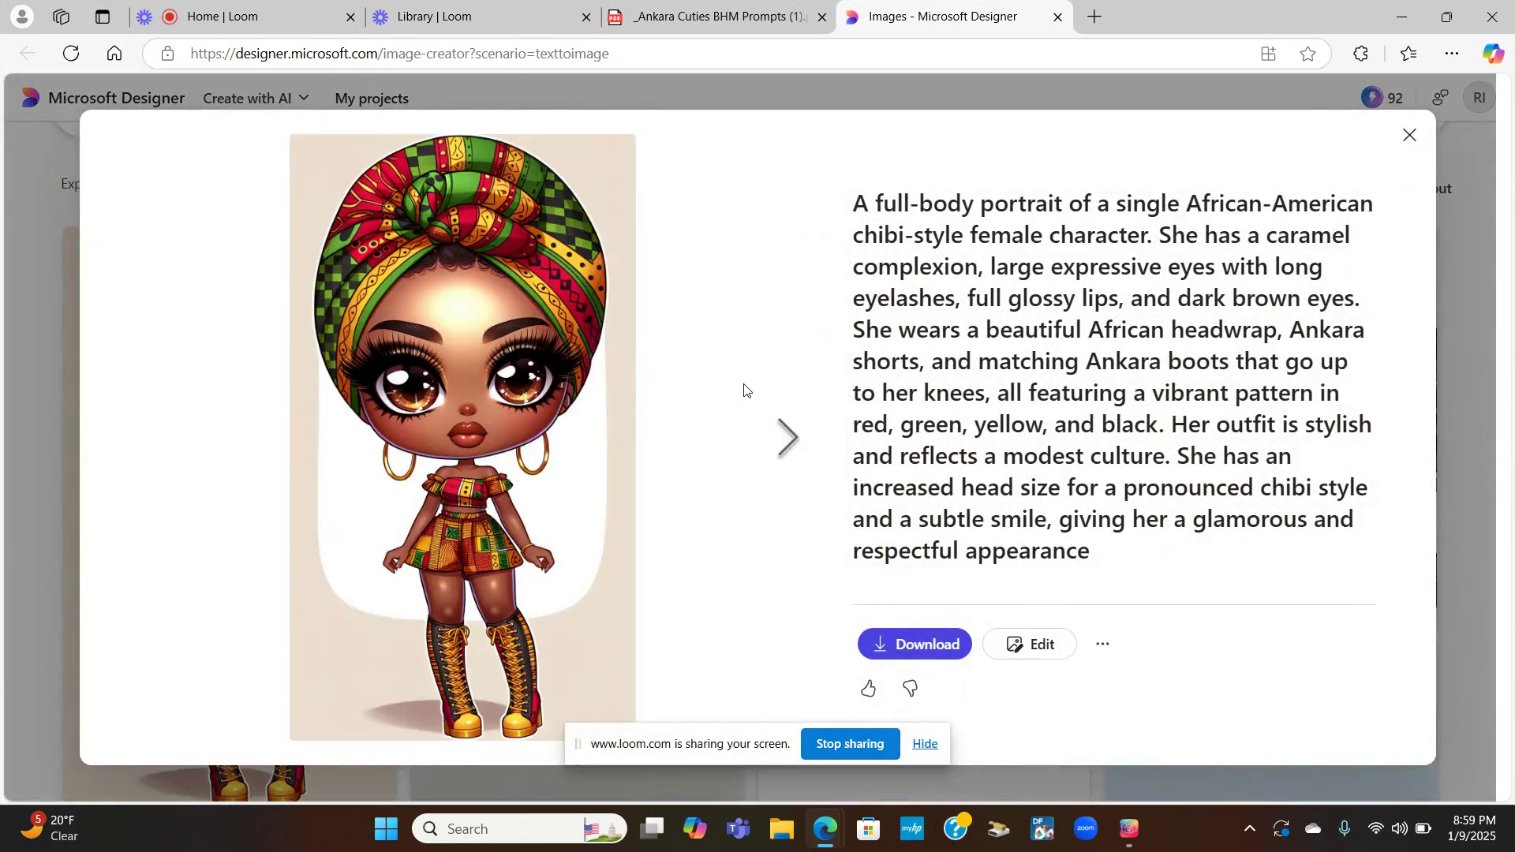
left_click(790, 447)
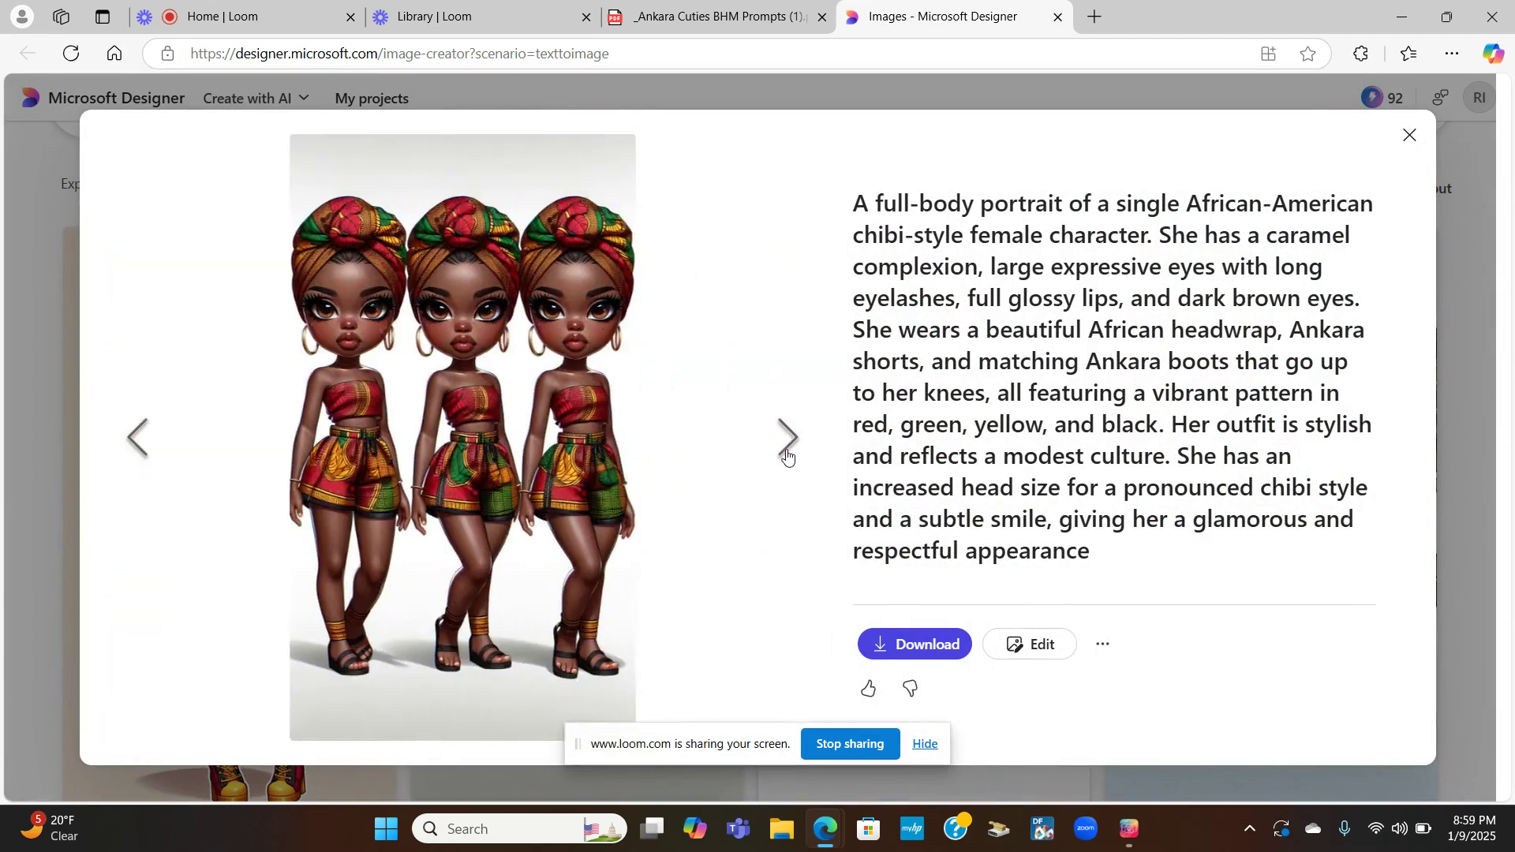
left_click(786, 447)
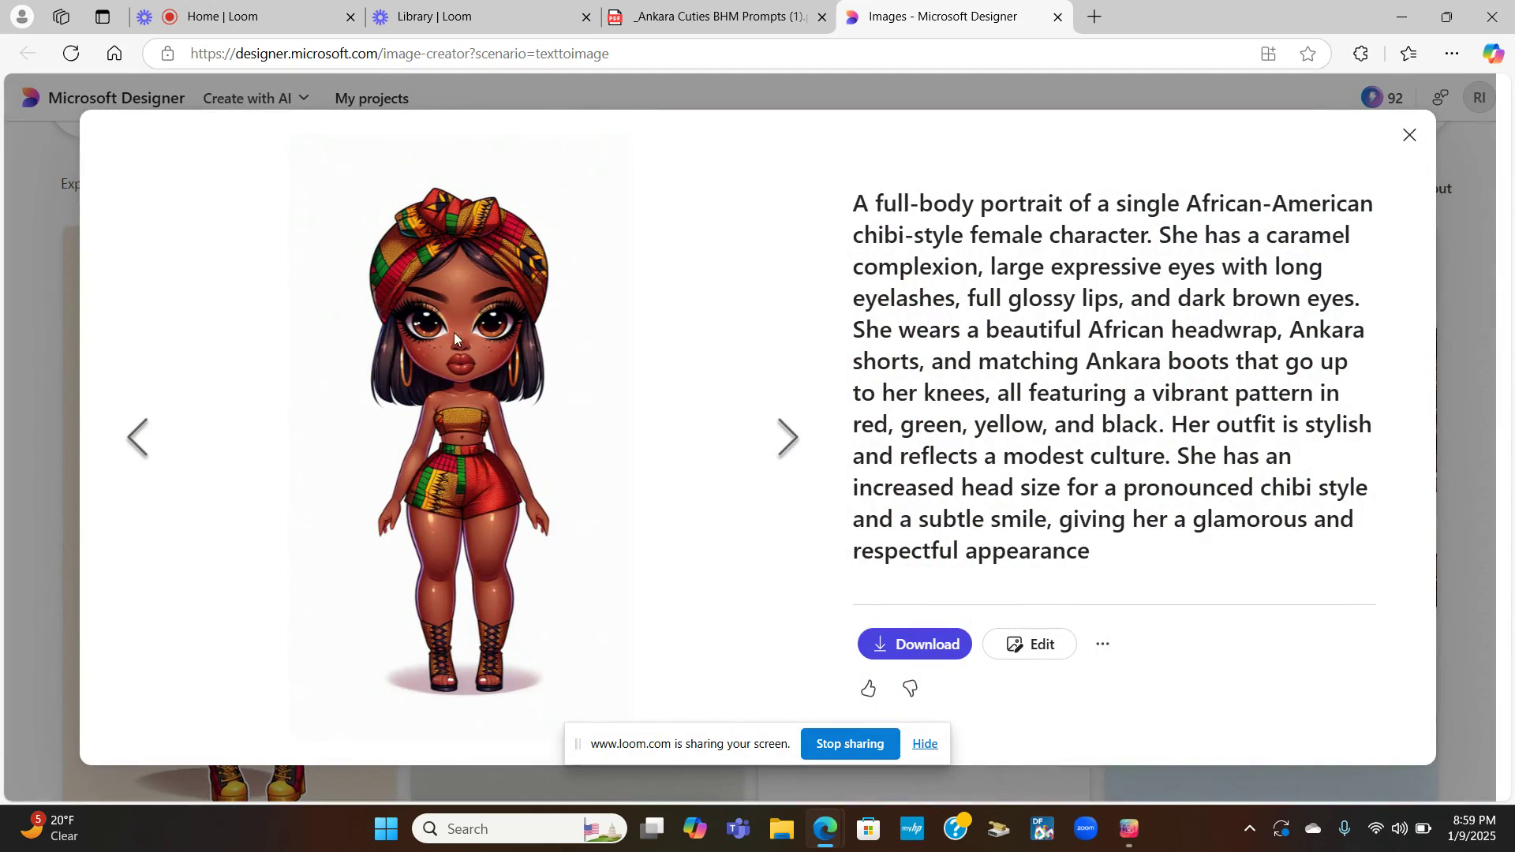
left_click(793, 440)
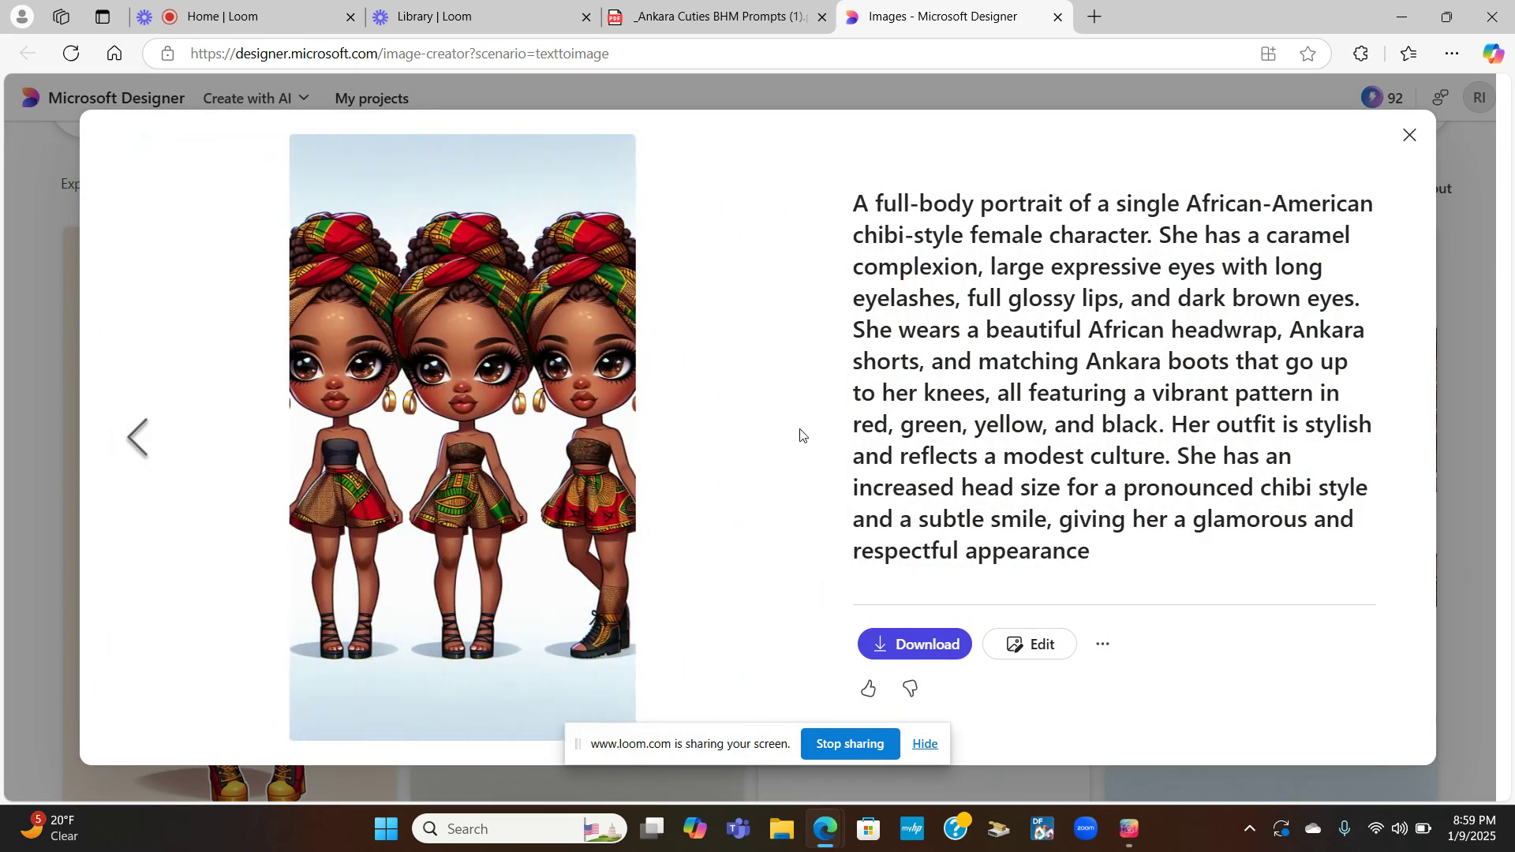
left_click(1405, 139)
- Copy the braided-hair headwrap and maxi skirt prompt from page 7 of the PDF
left_click(695, 22)
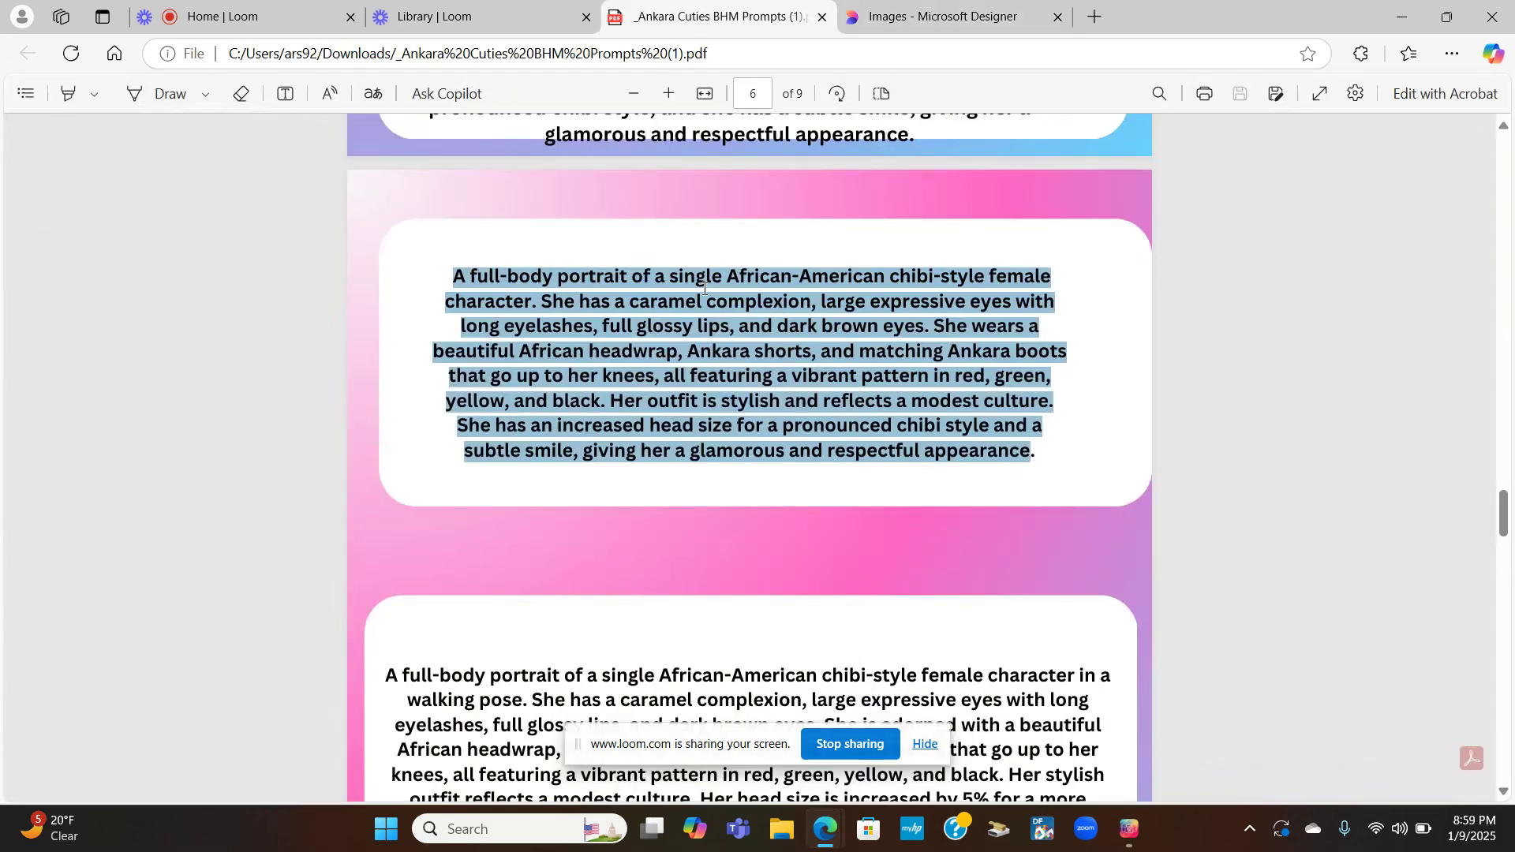
scroll(723, 476, "down", 4)
scroll(723, 477, "down", 10)
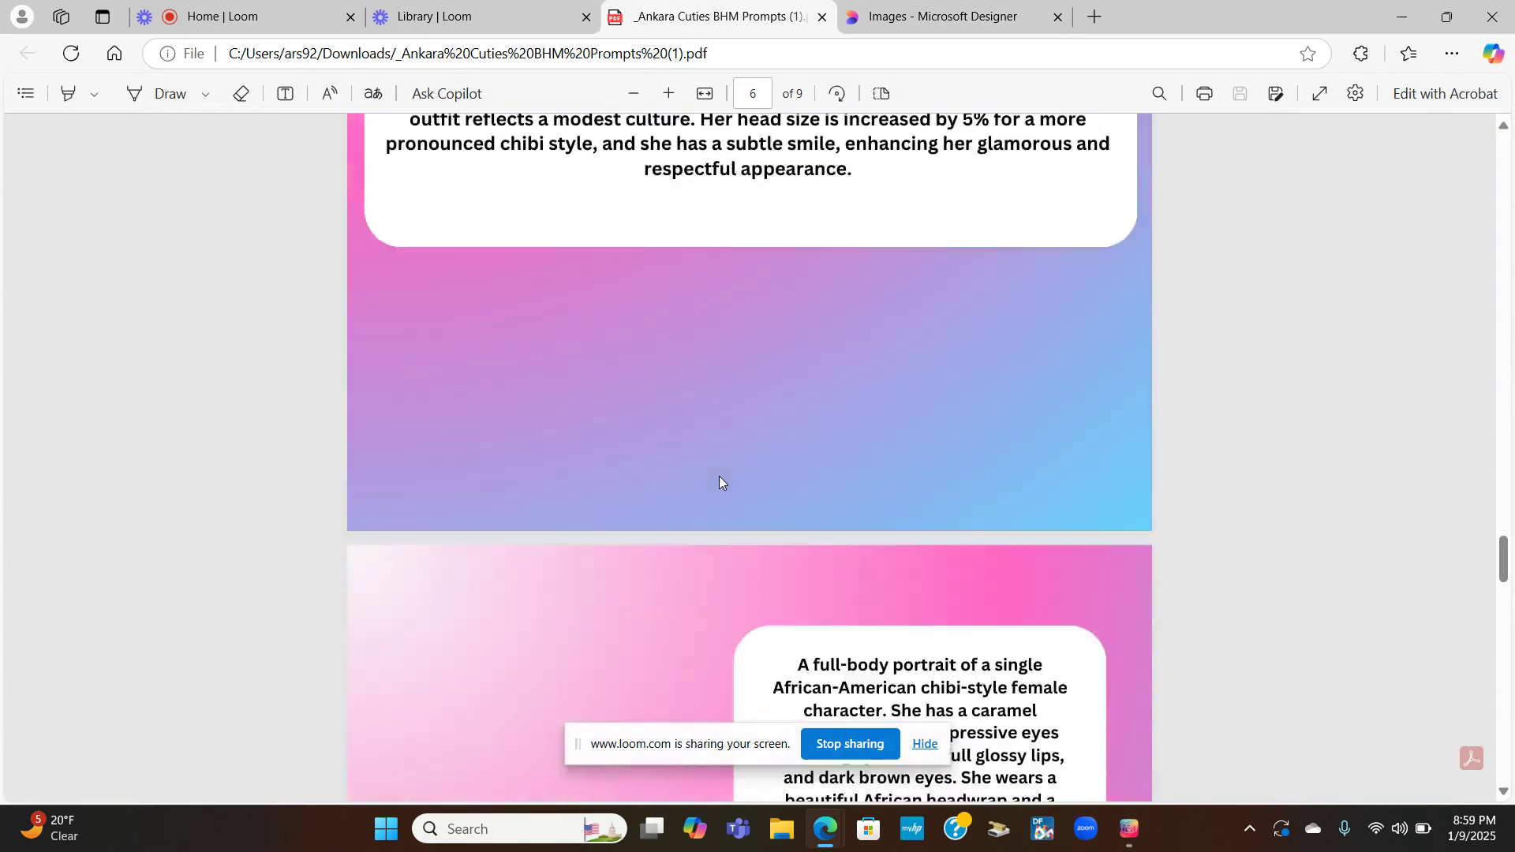
scroll(710, 480, "down", 4)
scroll(711, 480, "up", 1)
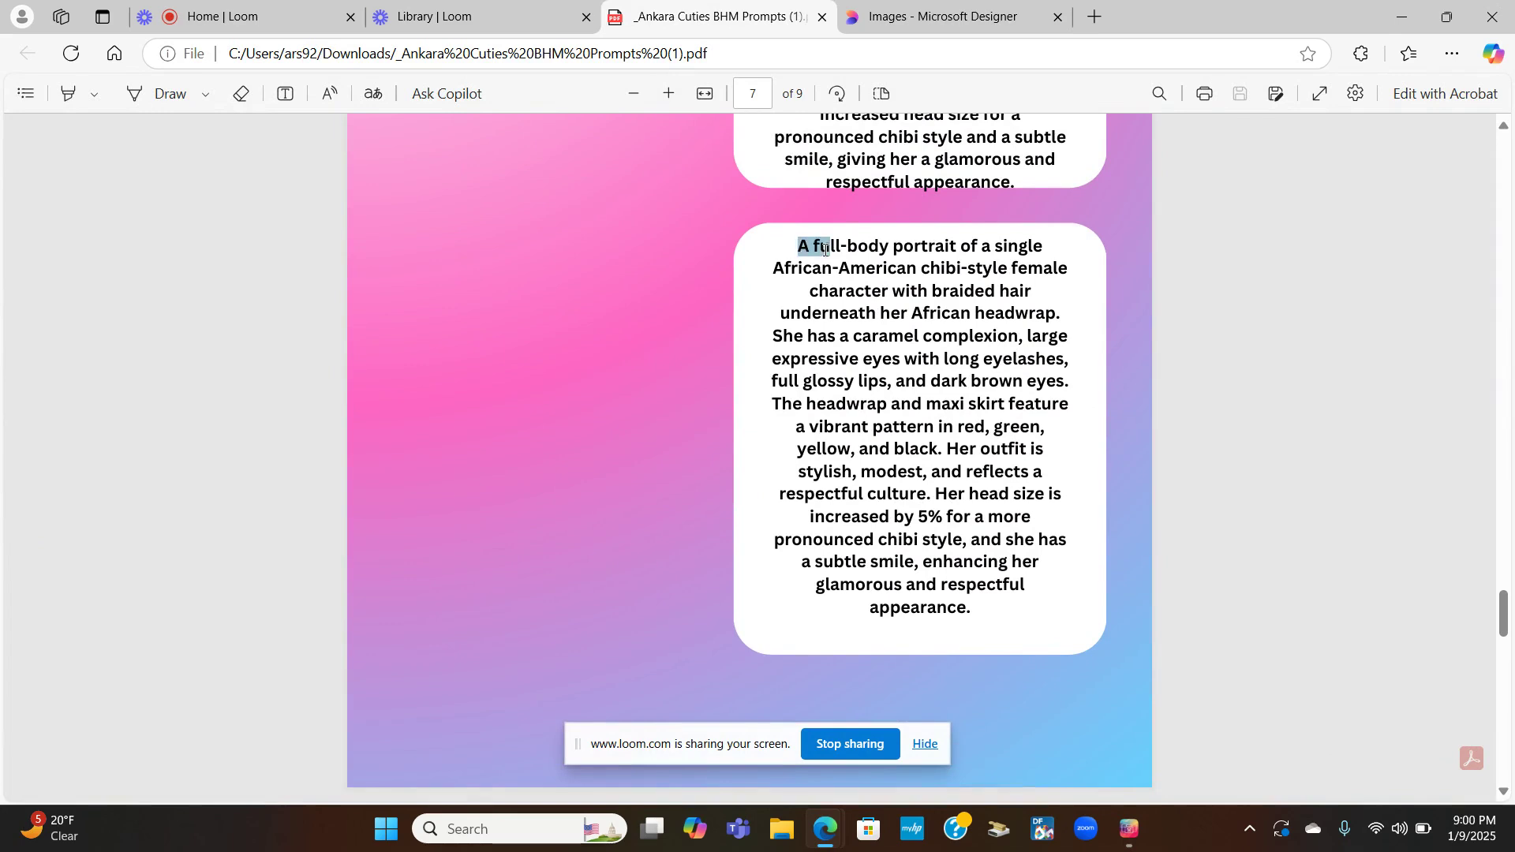
left_click_drag(841, 254, 996, 639)
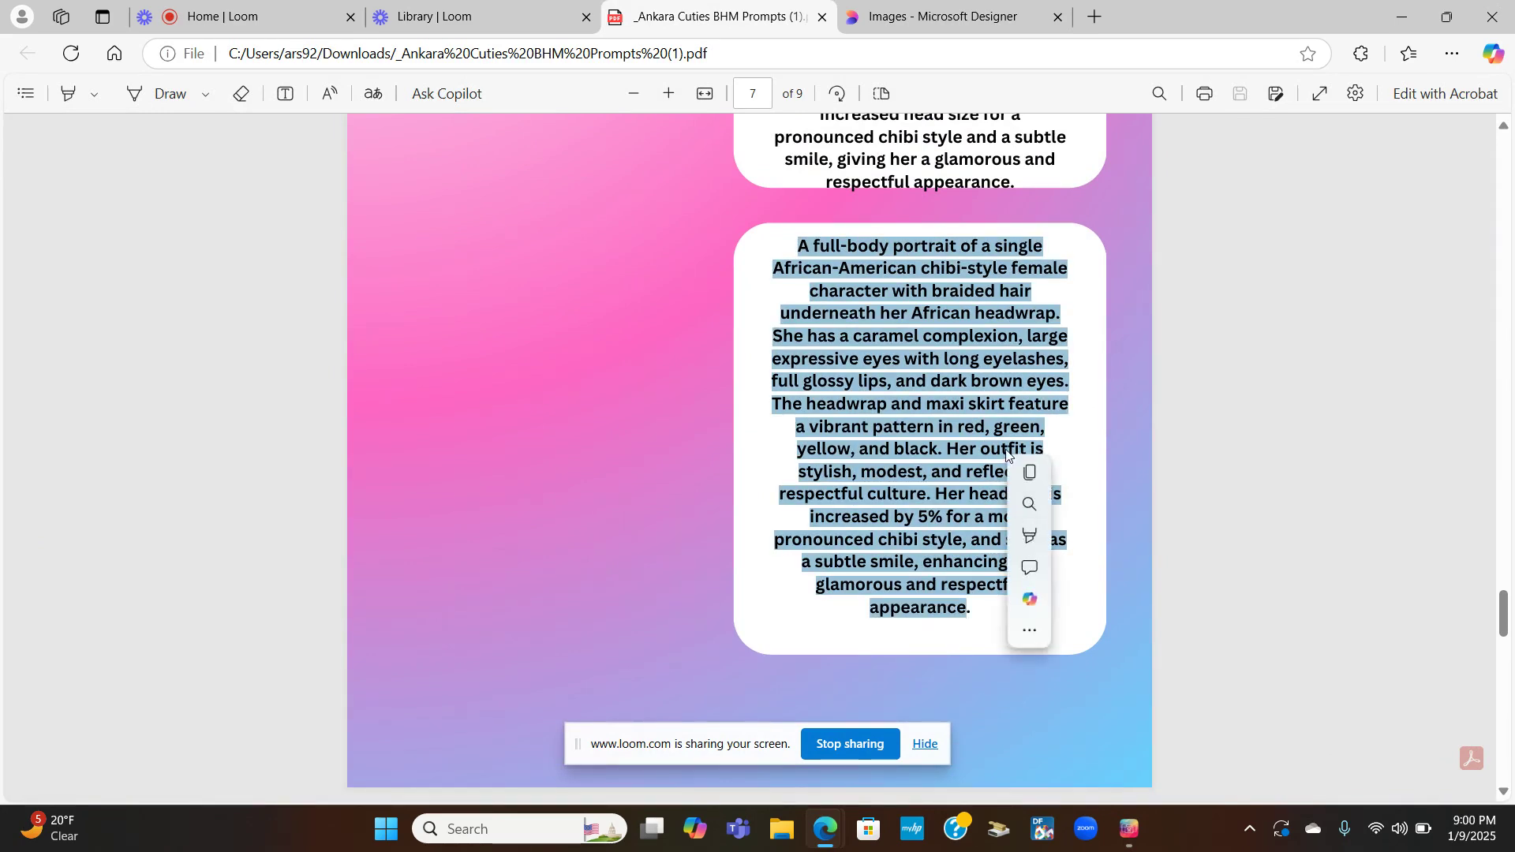
left_click(1029, 471)
- Paste the braided-hair prompt over the Designer description and generate images
left_click(939, 20)
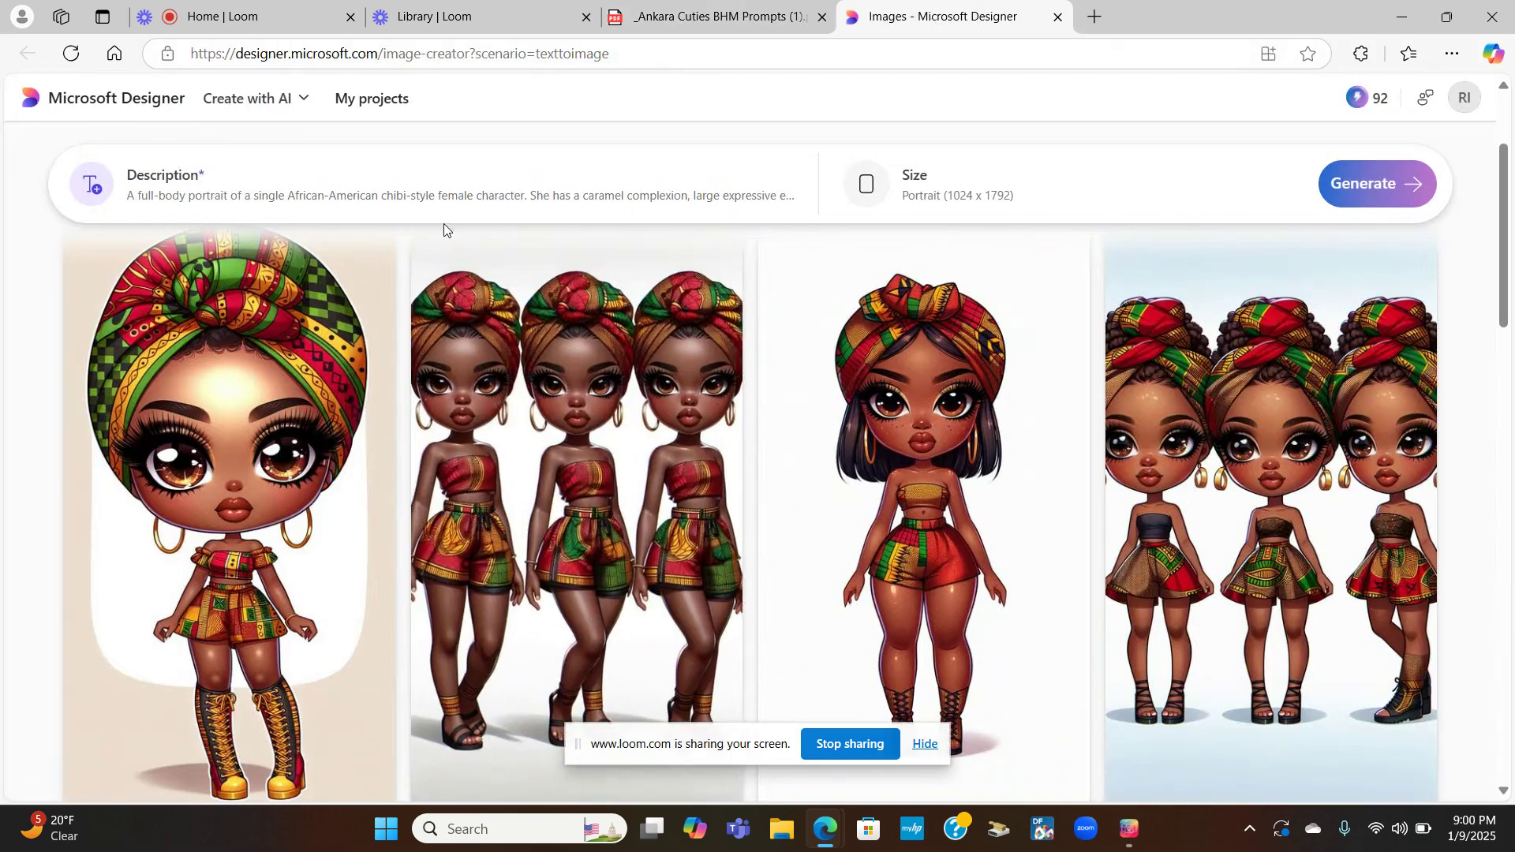
left_click(631, 196)
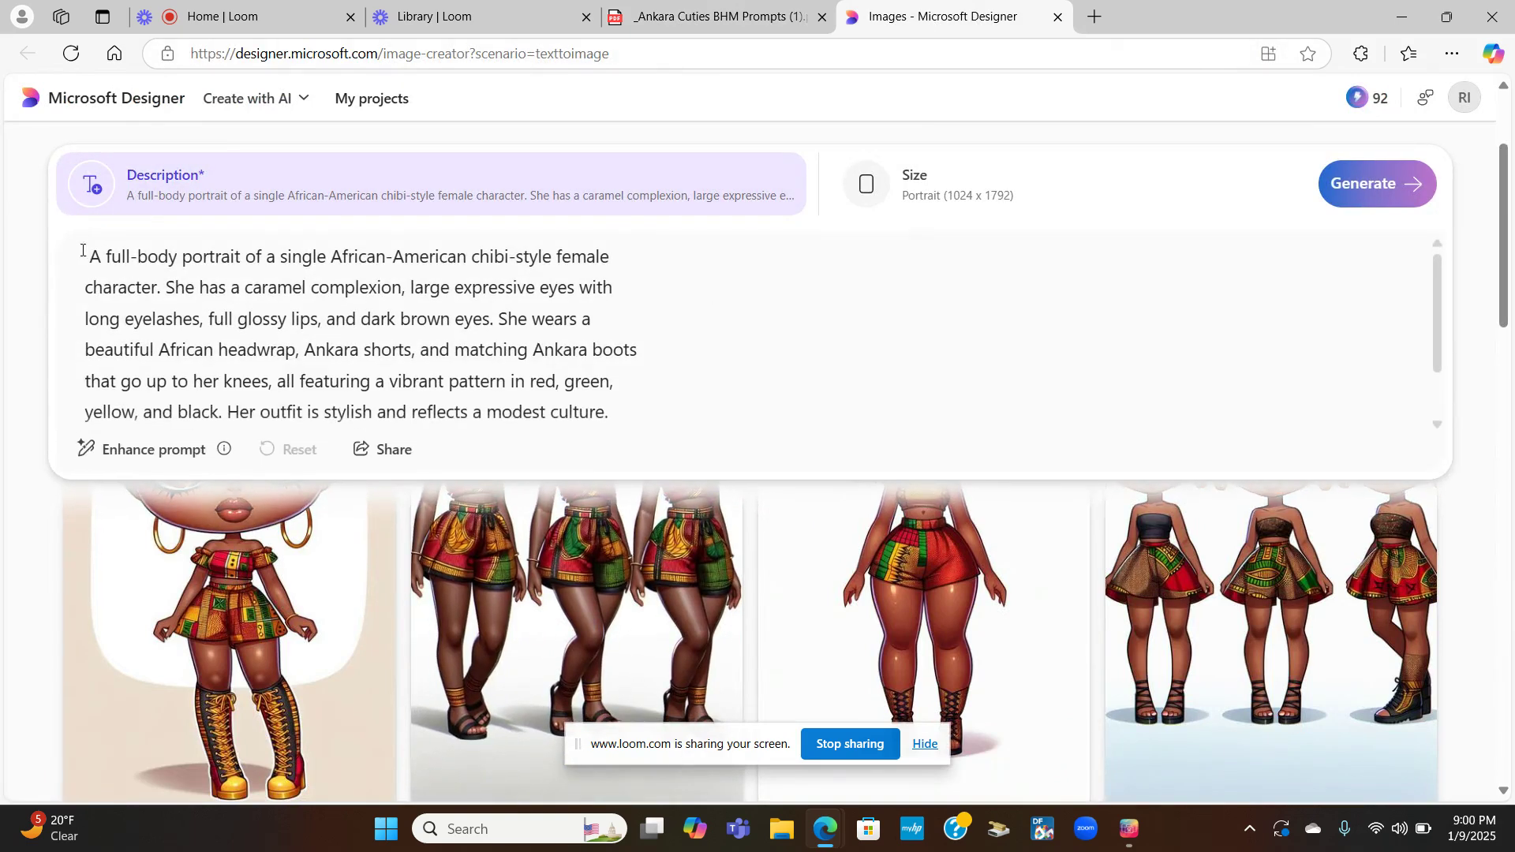
left_click_drag(83, 255, 687, 472)
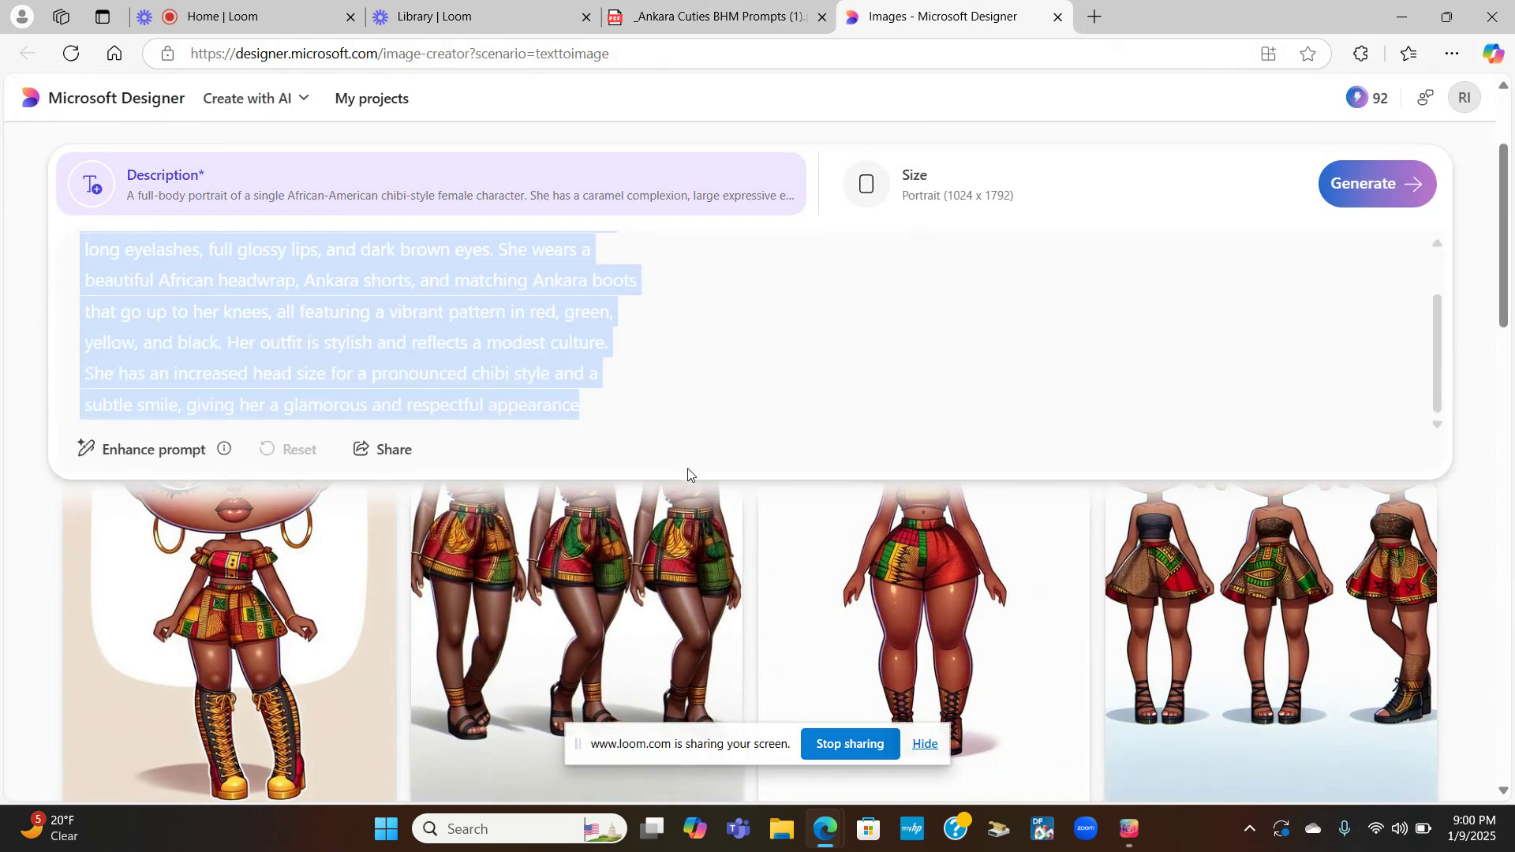
right_click(77, 250)
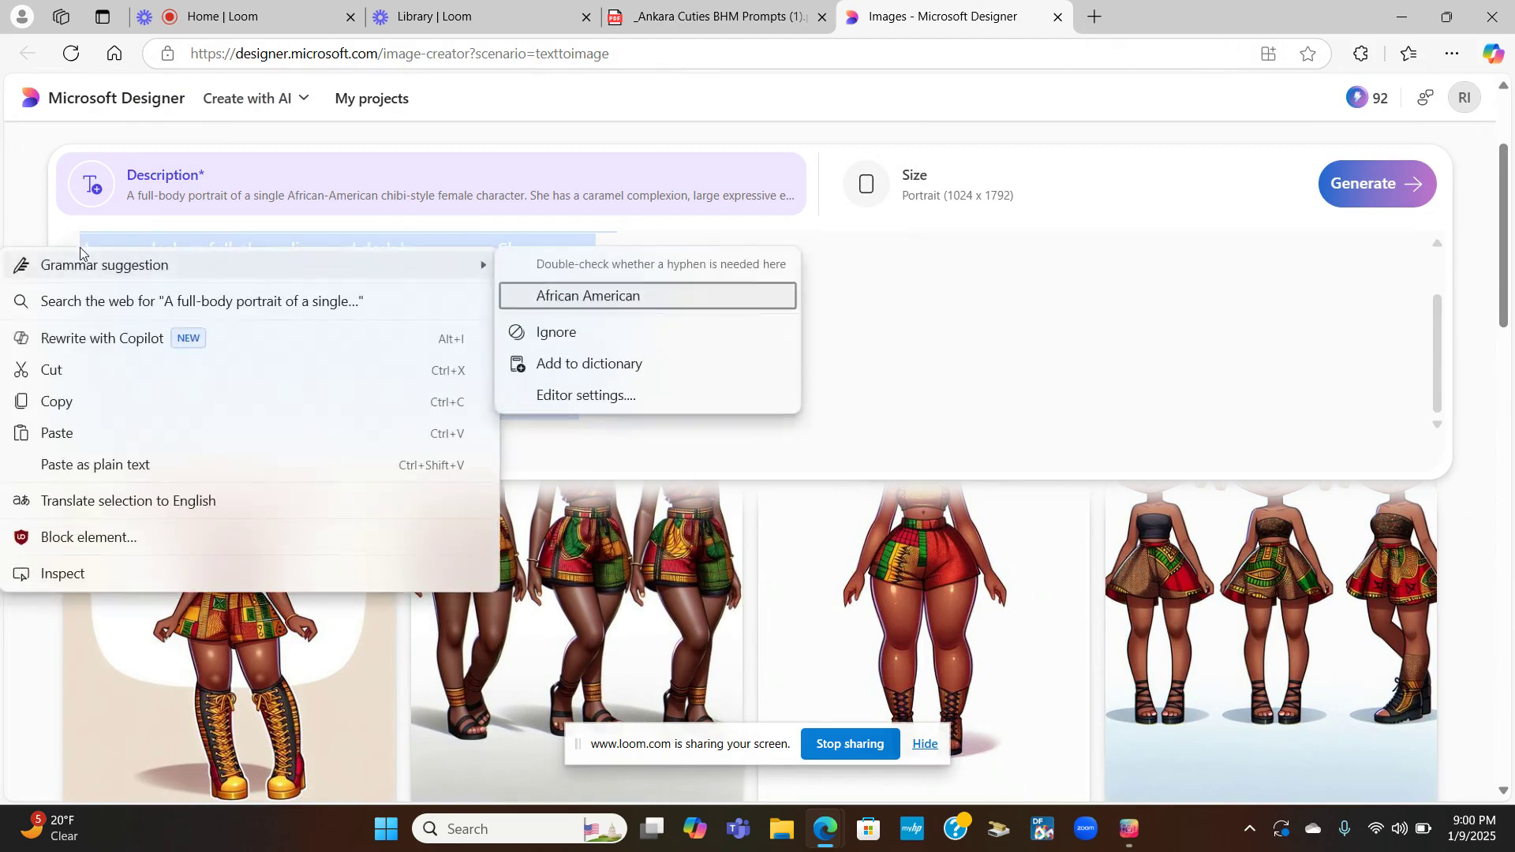
left_click(61, 433)
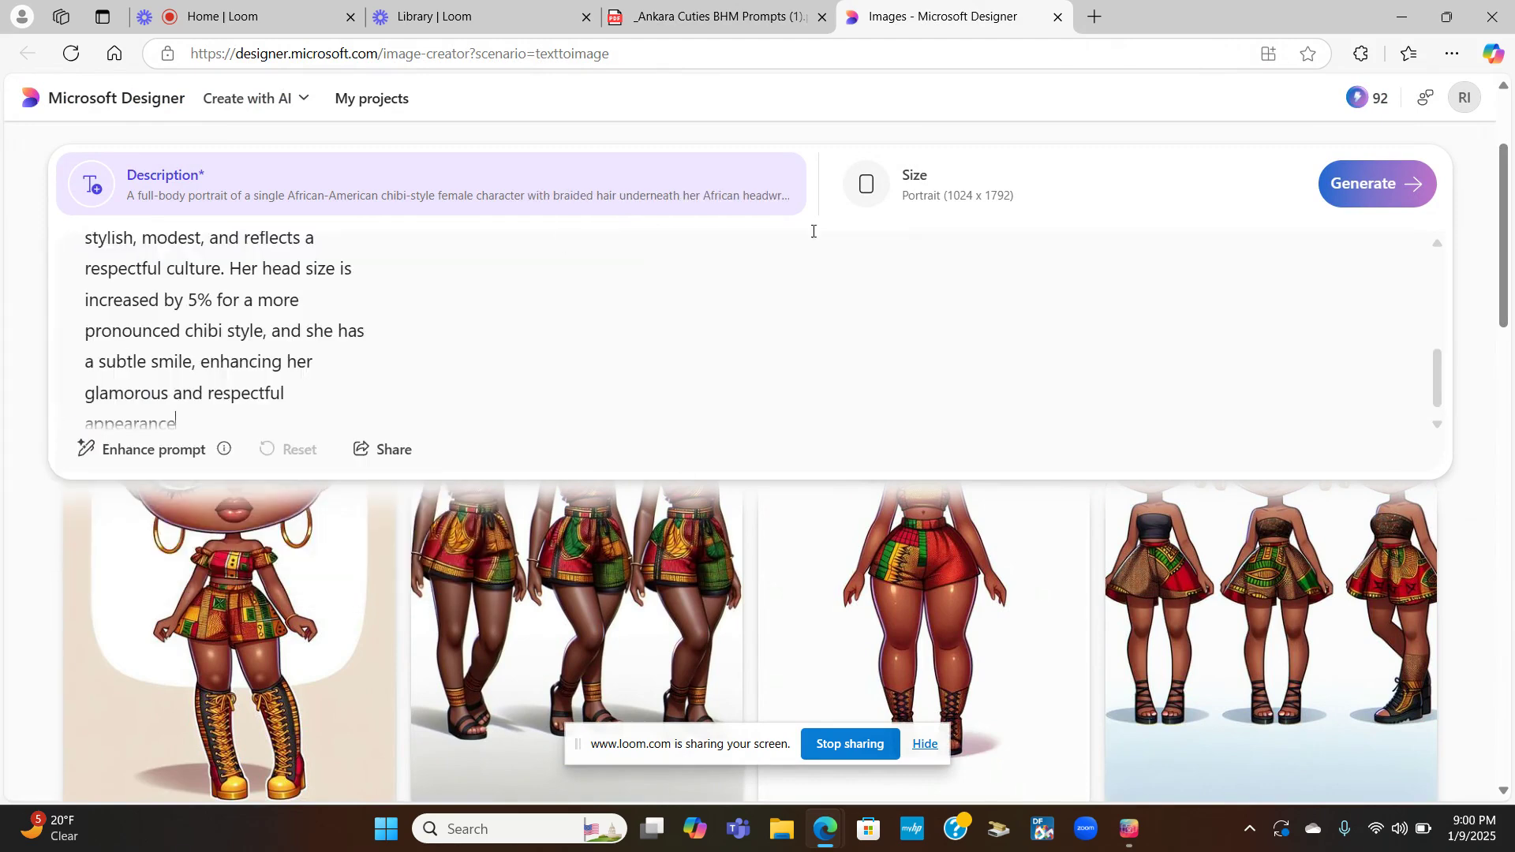
left_click(1349, 188)
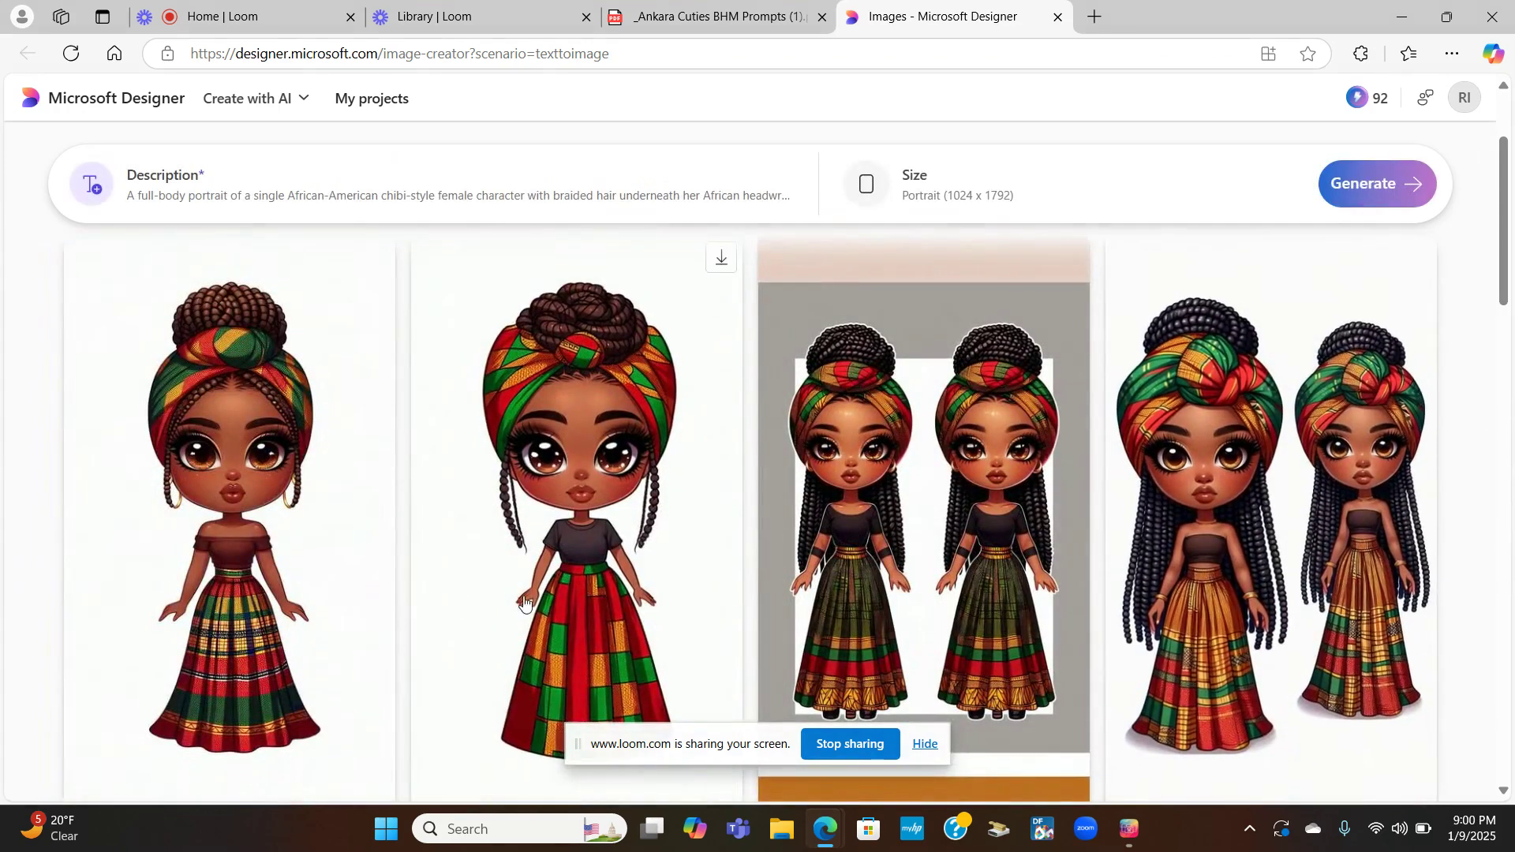
- Preview all four braided-hair maxi-skirt chibi images, then close the preview
left_click(277, 529)
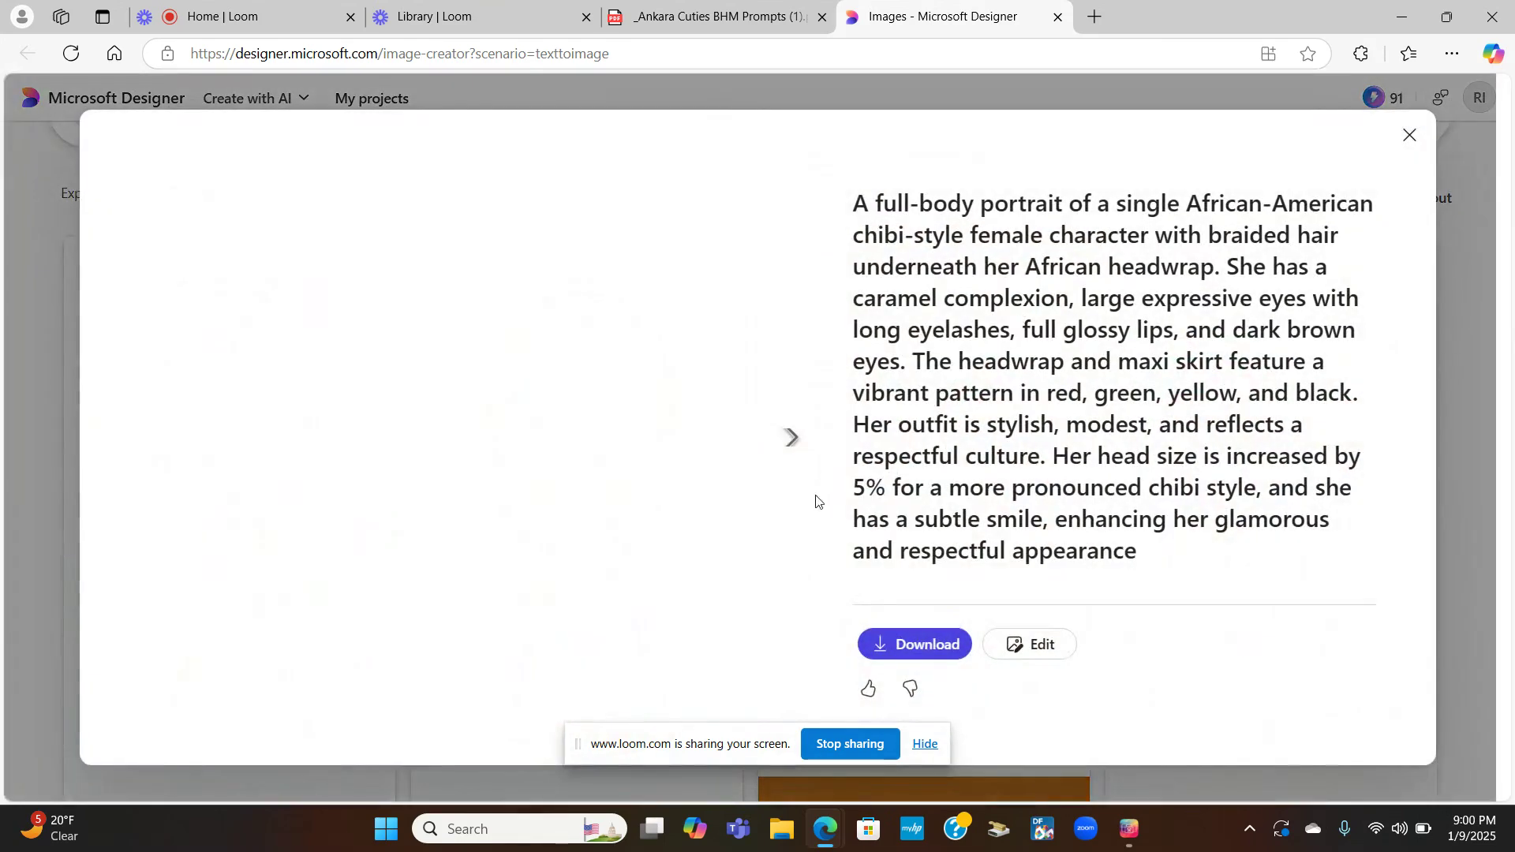
left_click(786, 440)
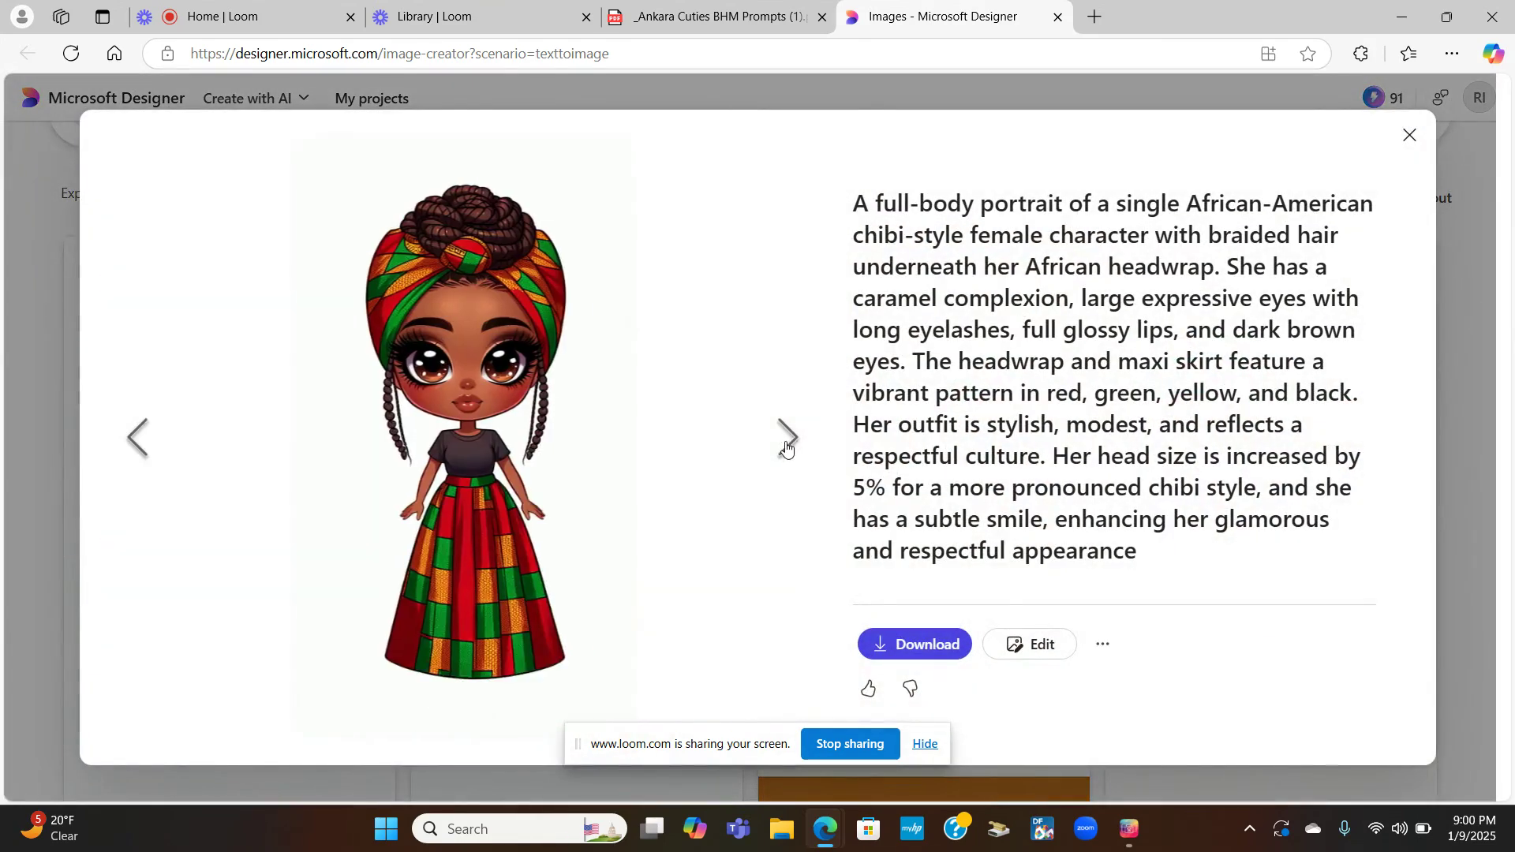
left_click(788, 440)
left_click(789, 441)
left_click(1411, 136)
left_click(751, 18)
- Copy the full hand-on-hip prompt paragraph from page 8 of the PDF
scroll(646, 450, "down", 4)
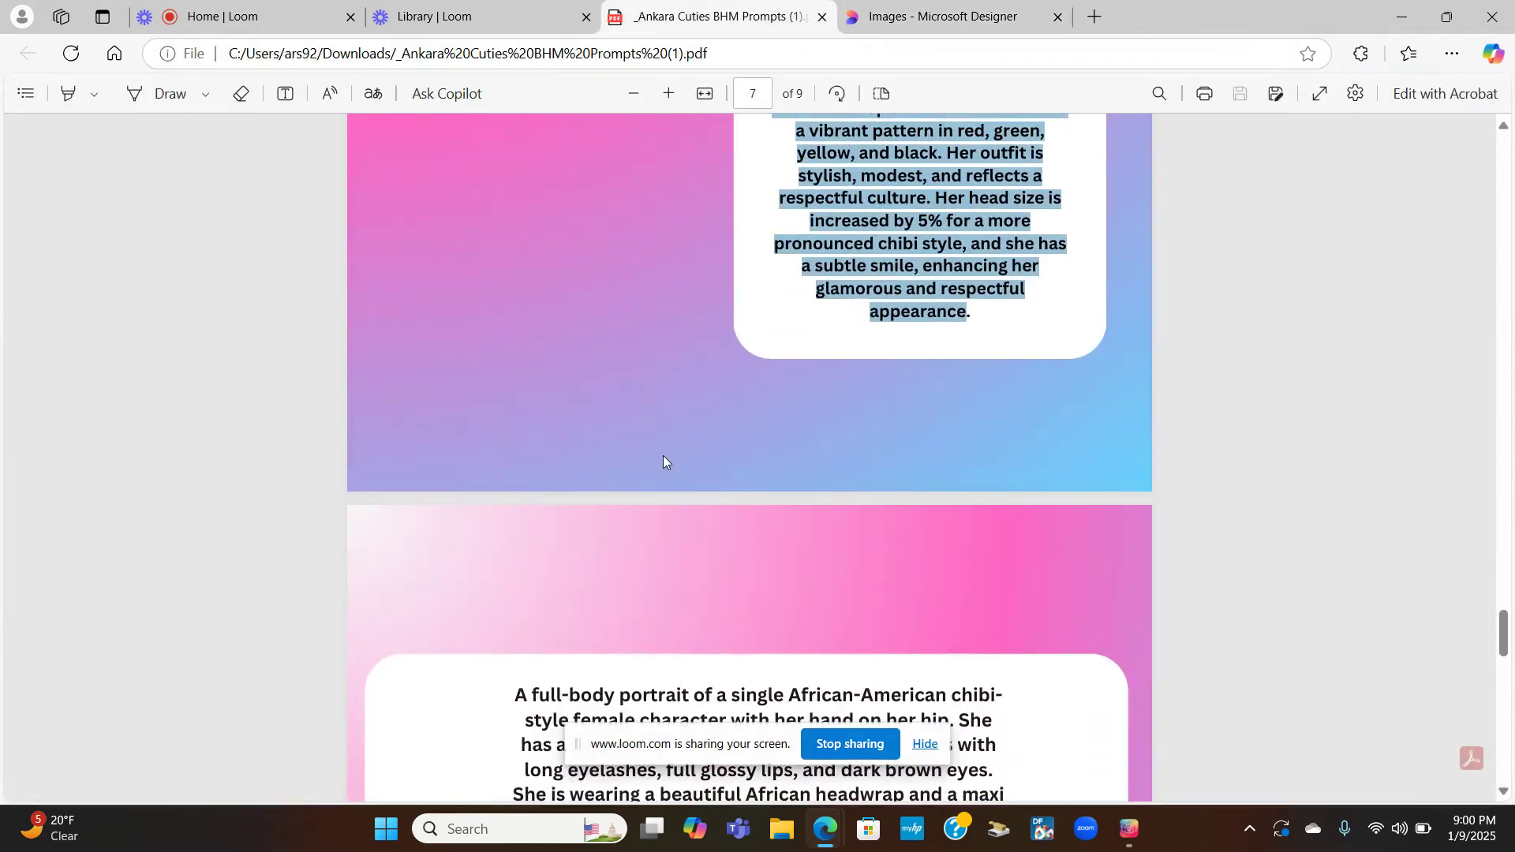
scroll(655, 446, "down", 4)
scroll(651, 439, "down", 2)
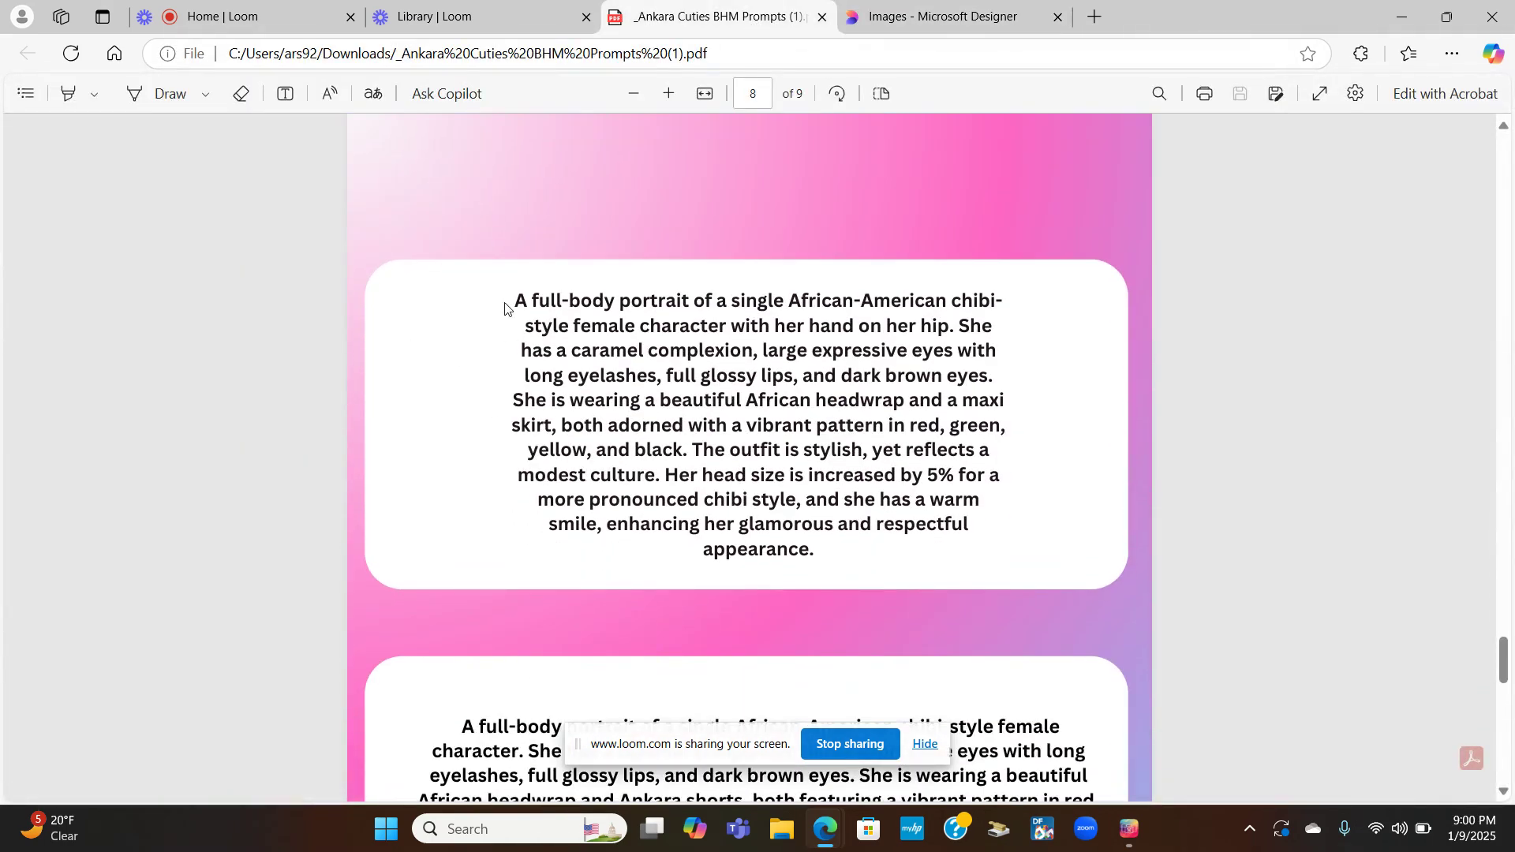
left_click_drag(509, 298, 953, 547)
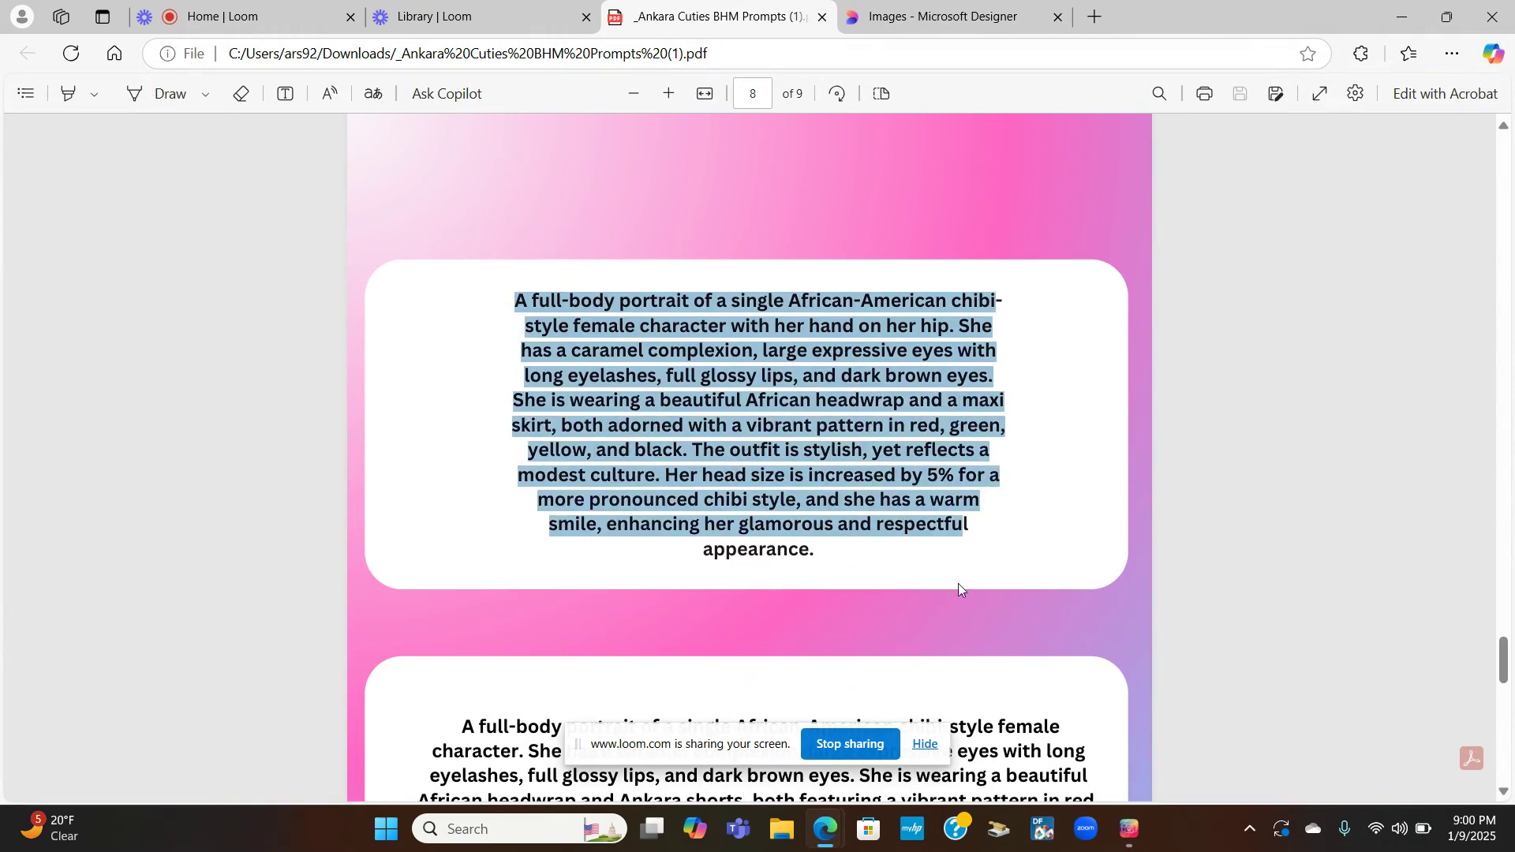
left_click(864, 566)
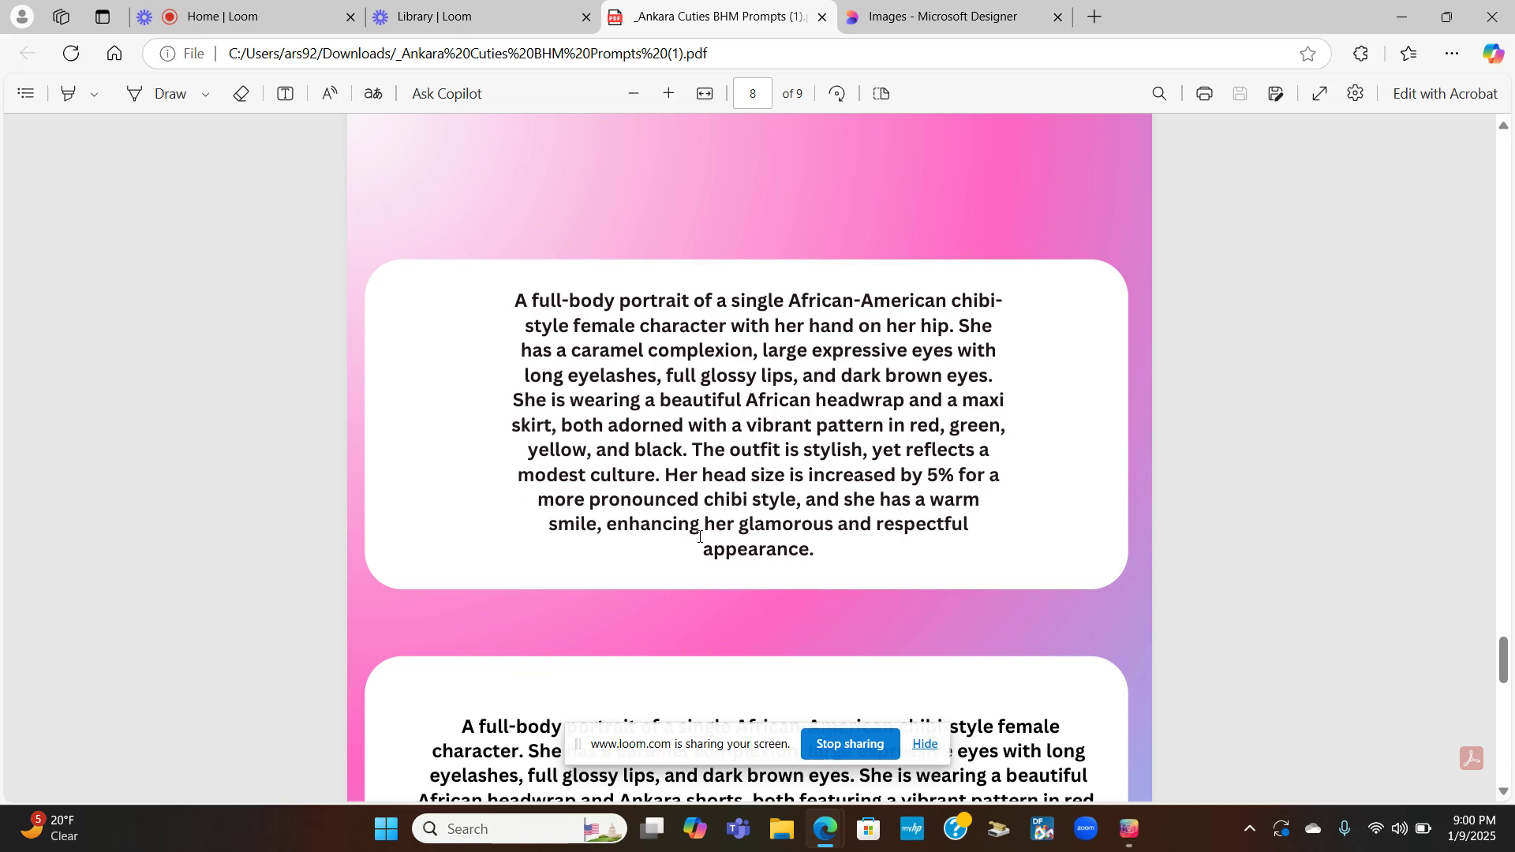
left_click_drag(694, 535, 513, 317)
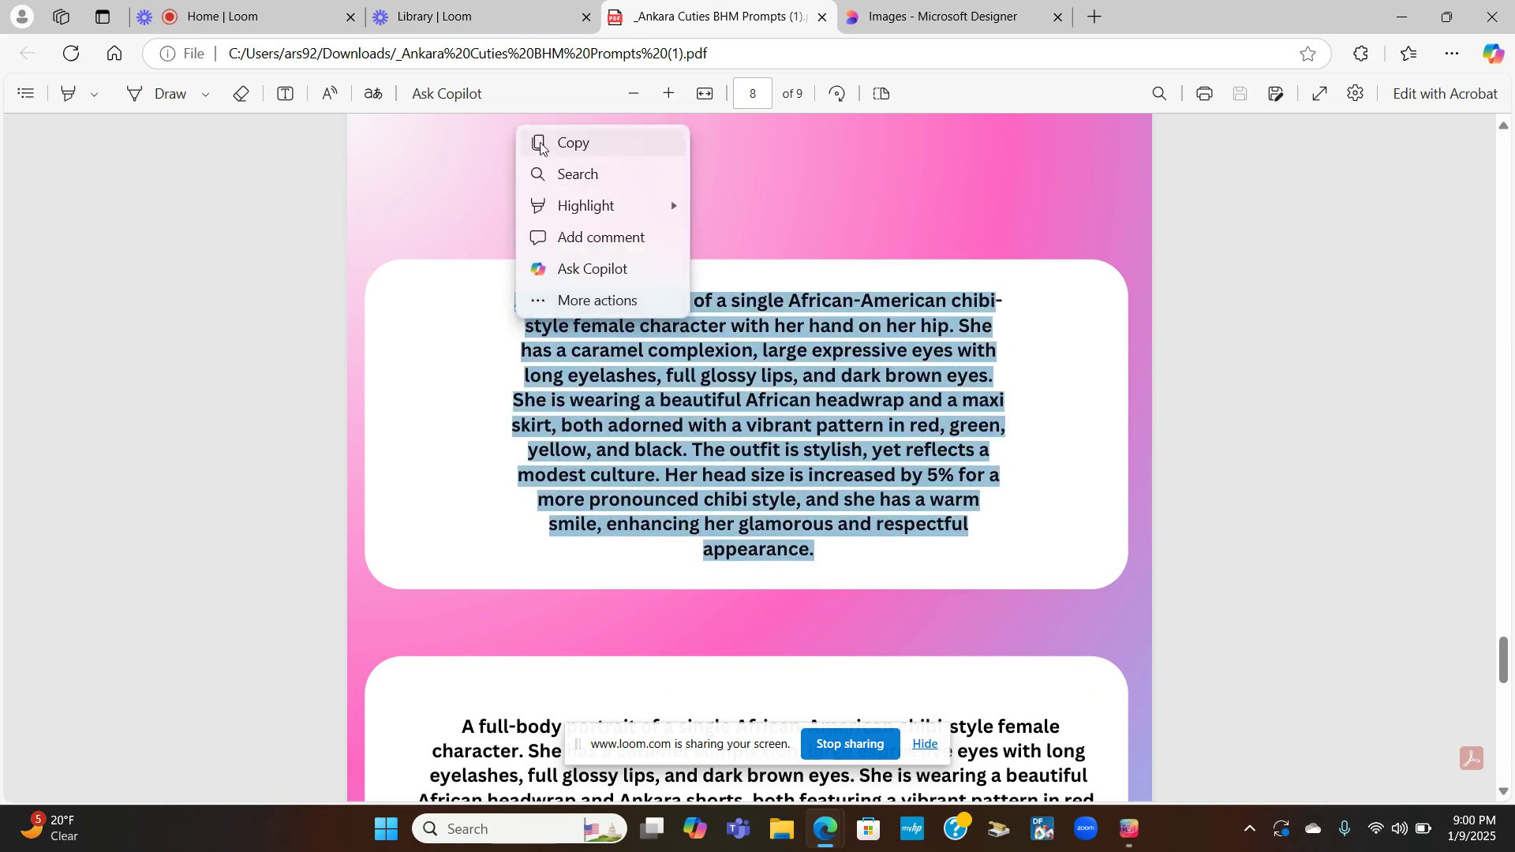
left_click(540, 147)
- Paste the hand-on-hip prompt over the Designer description and generate four images
left_click(872, 4)
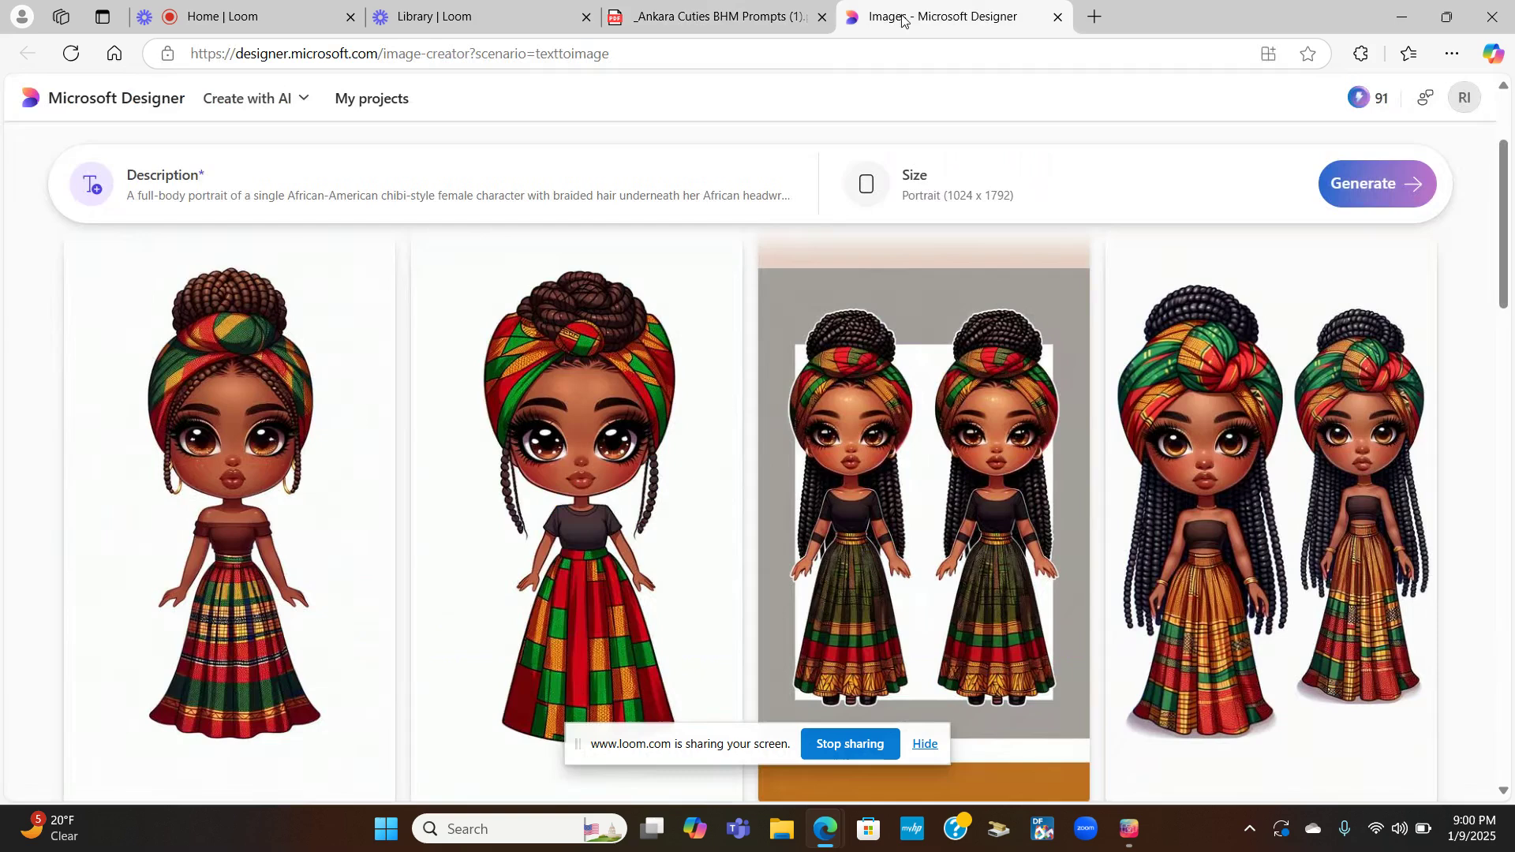
left_click(419, 198)
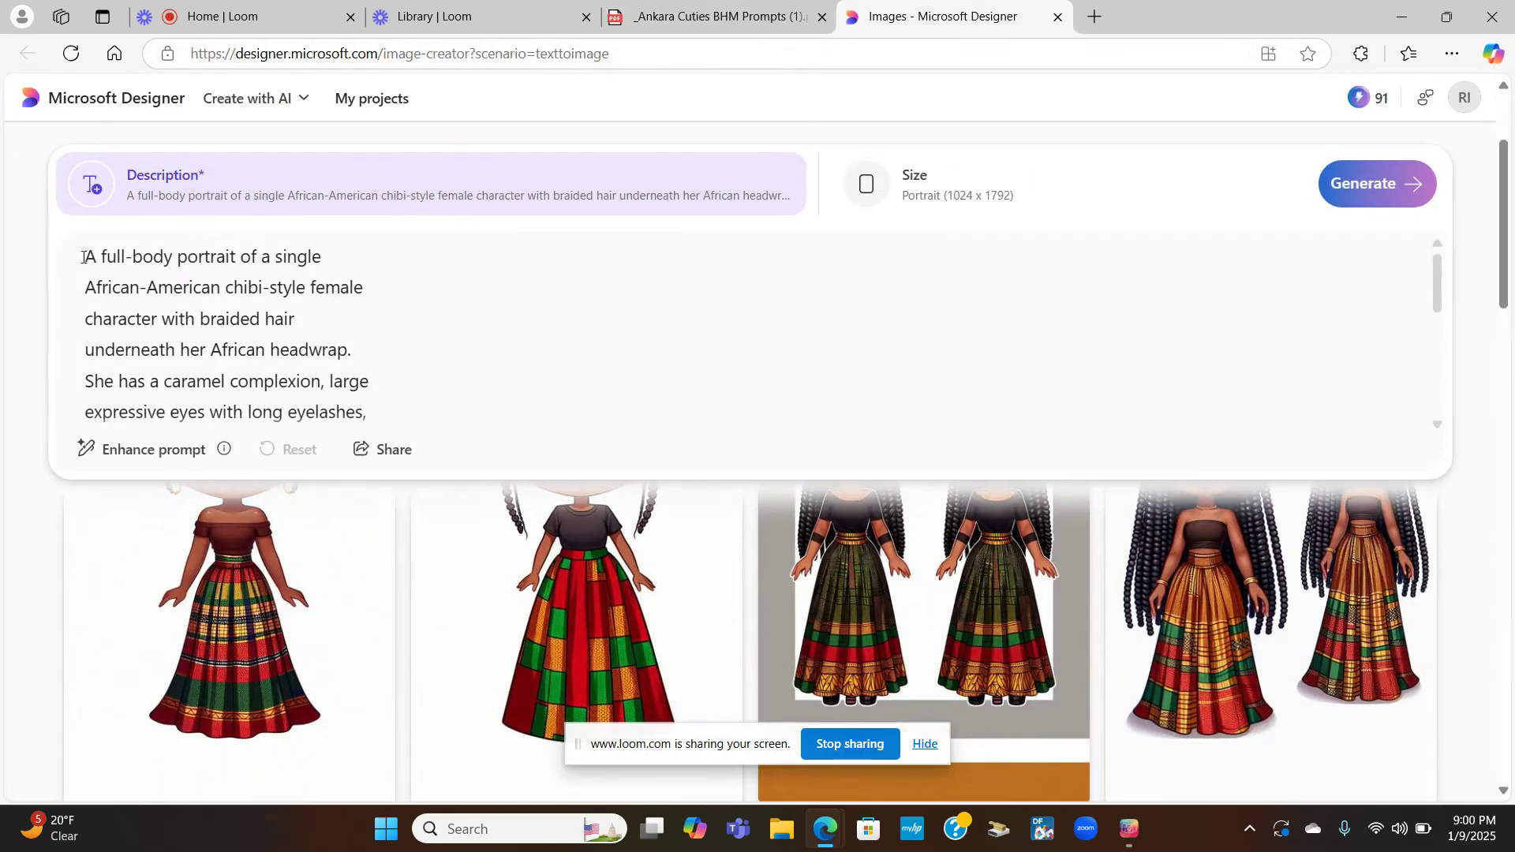
left_click_drag(82, 258, 387, 464)
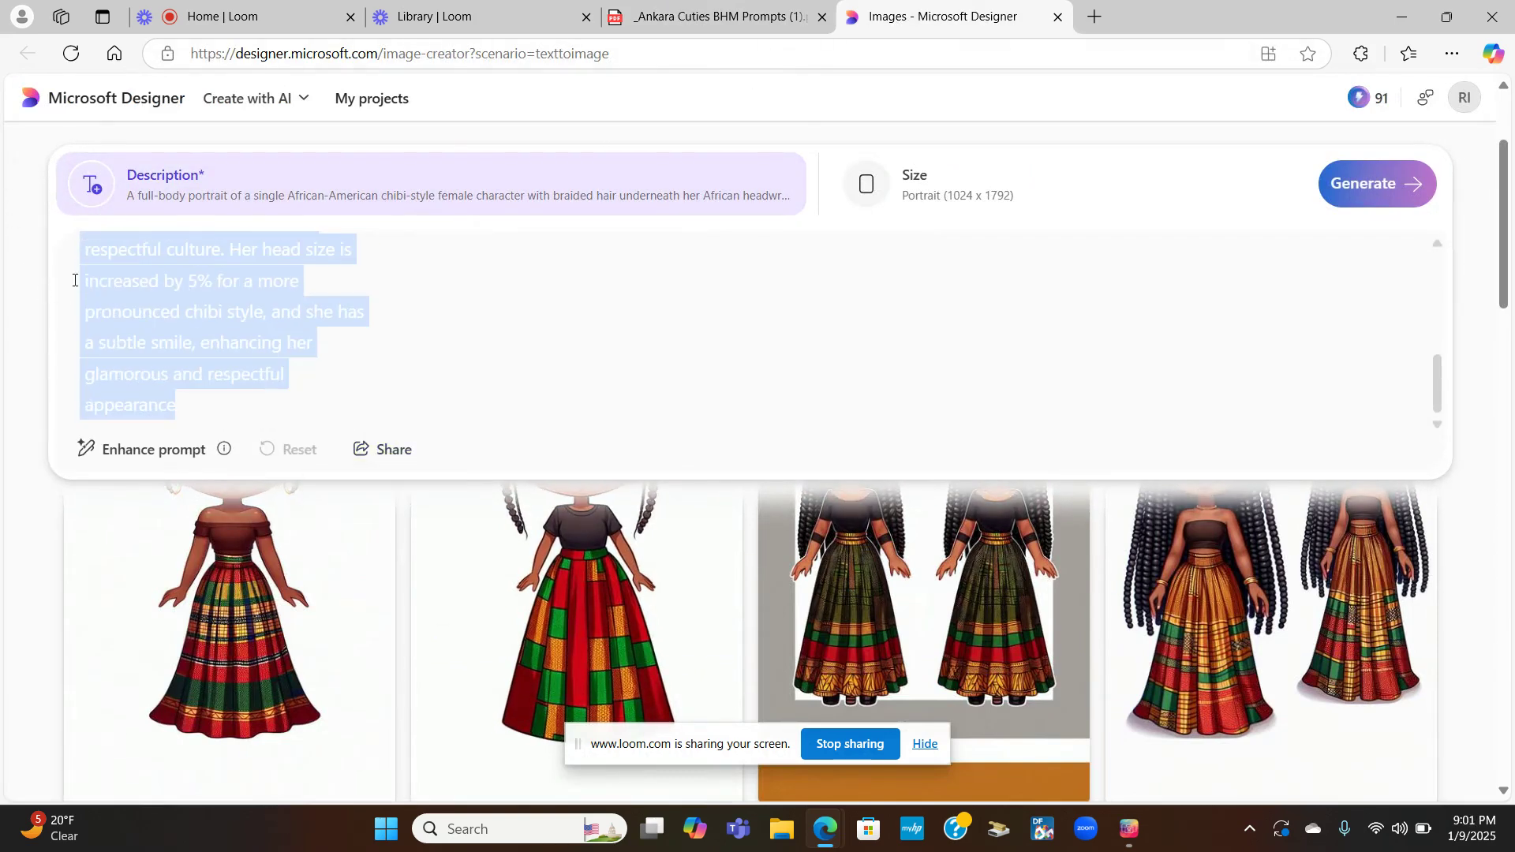
right_click(78, 250)
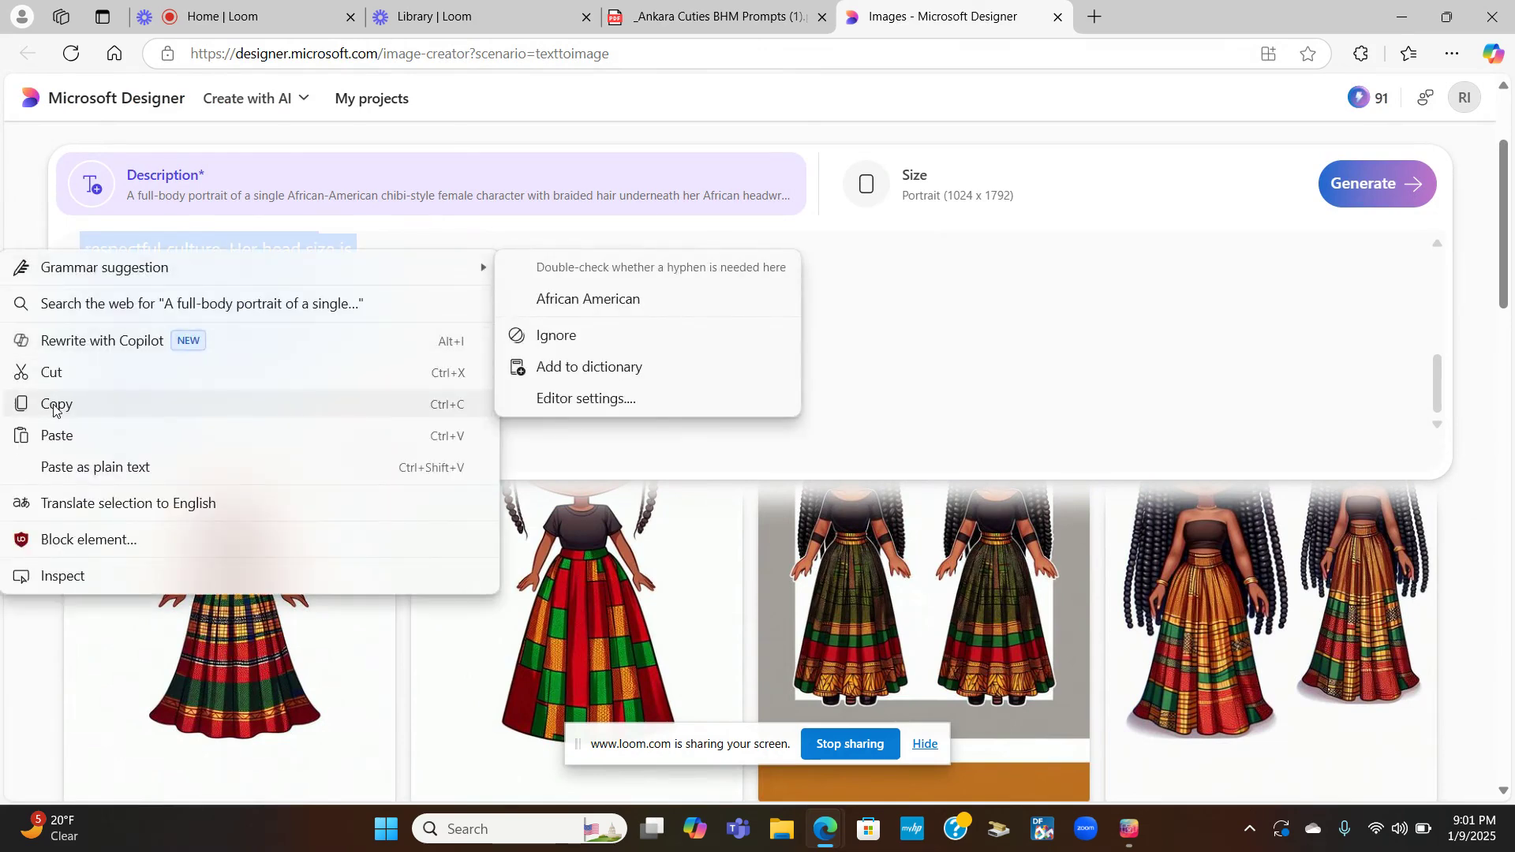
left_click(41, 436)
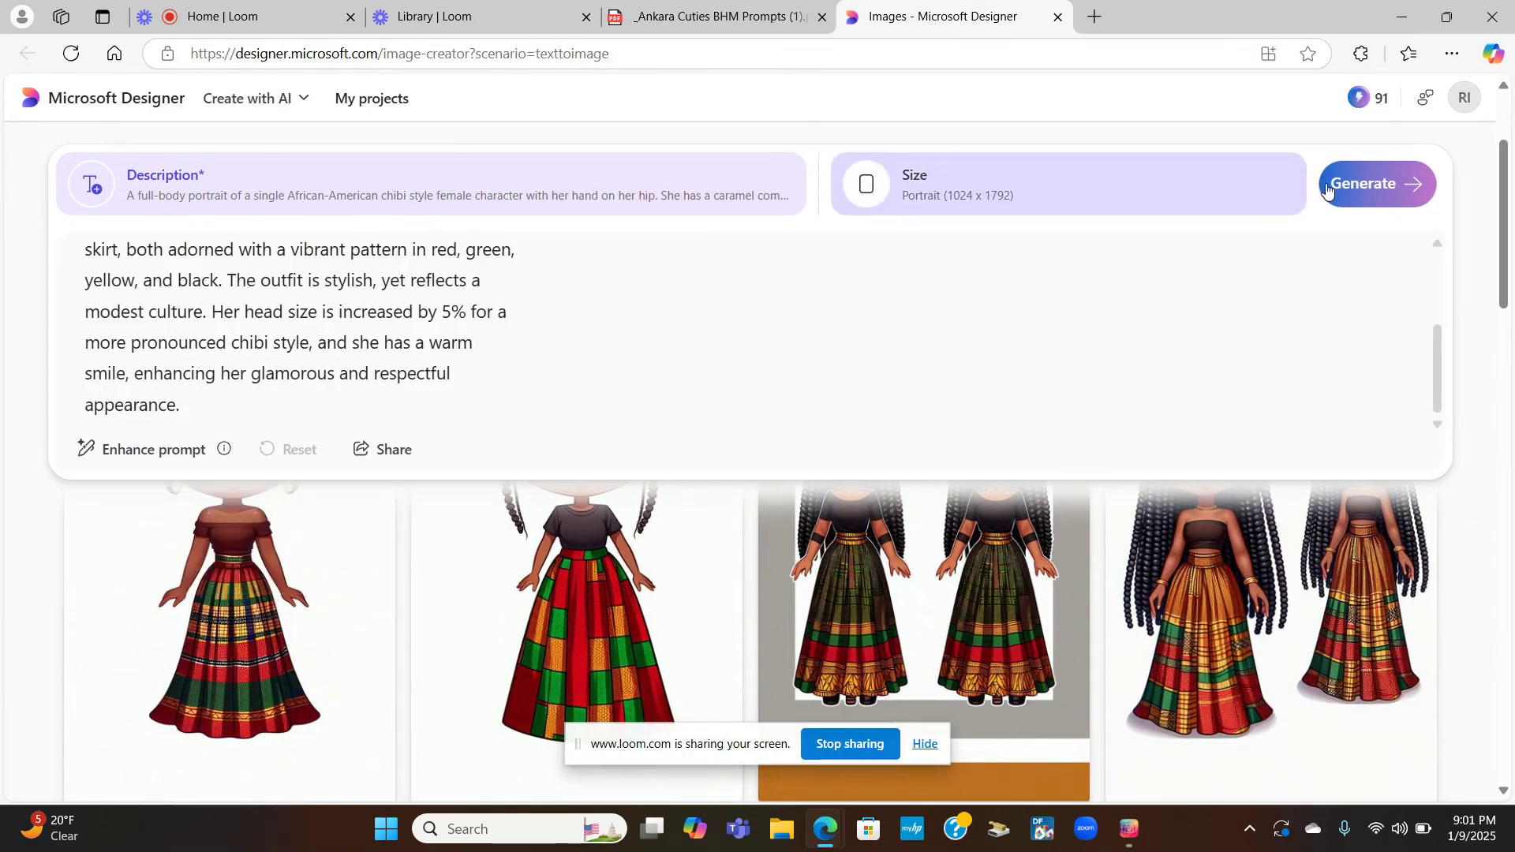
left_click(1370, 183)
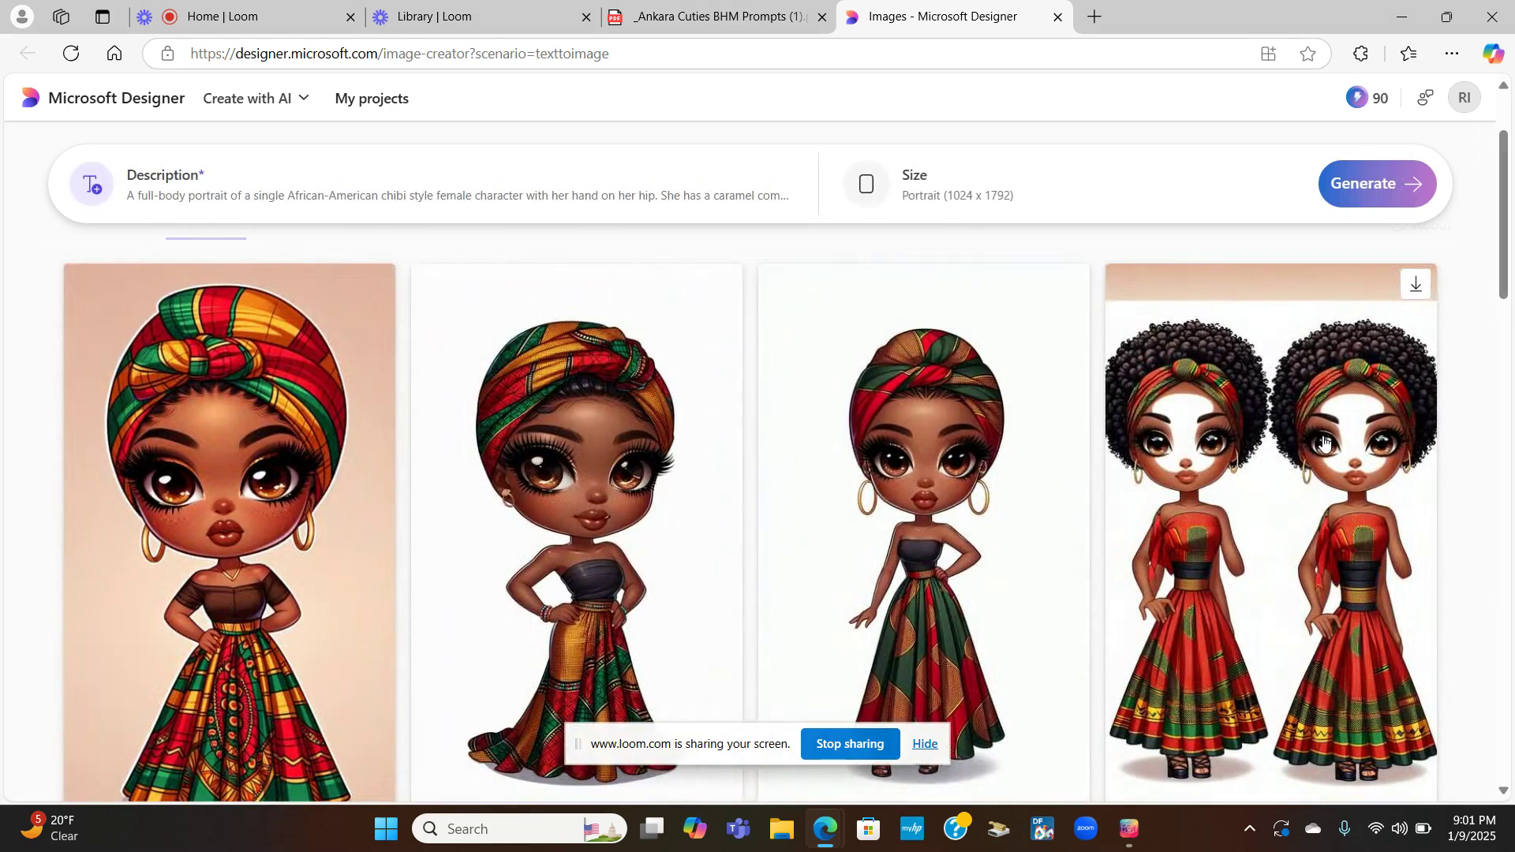
scroll(525, 558, "down", 1)
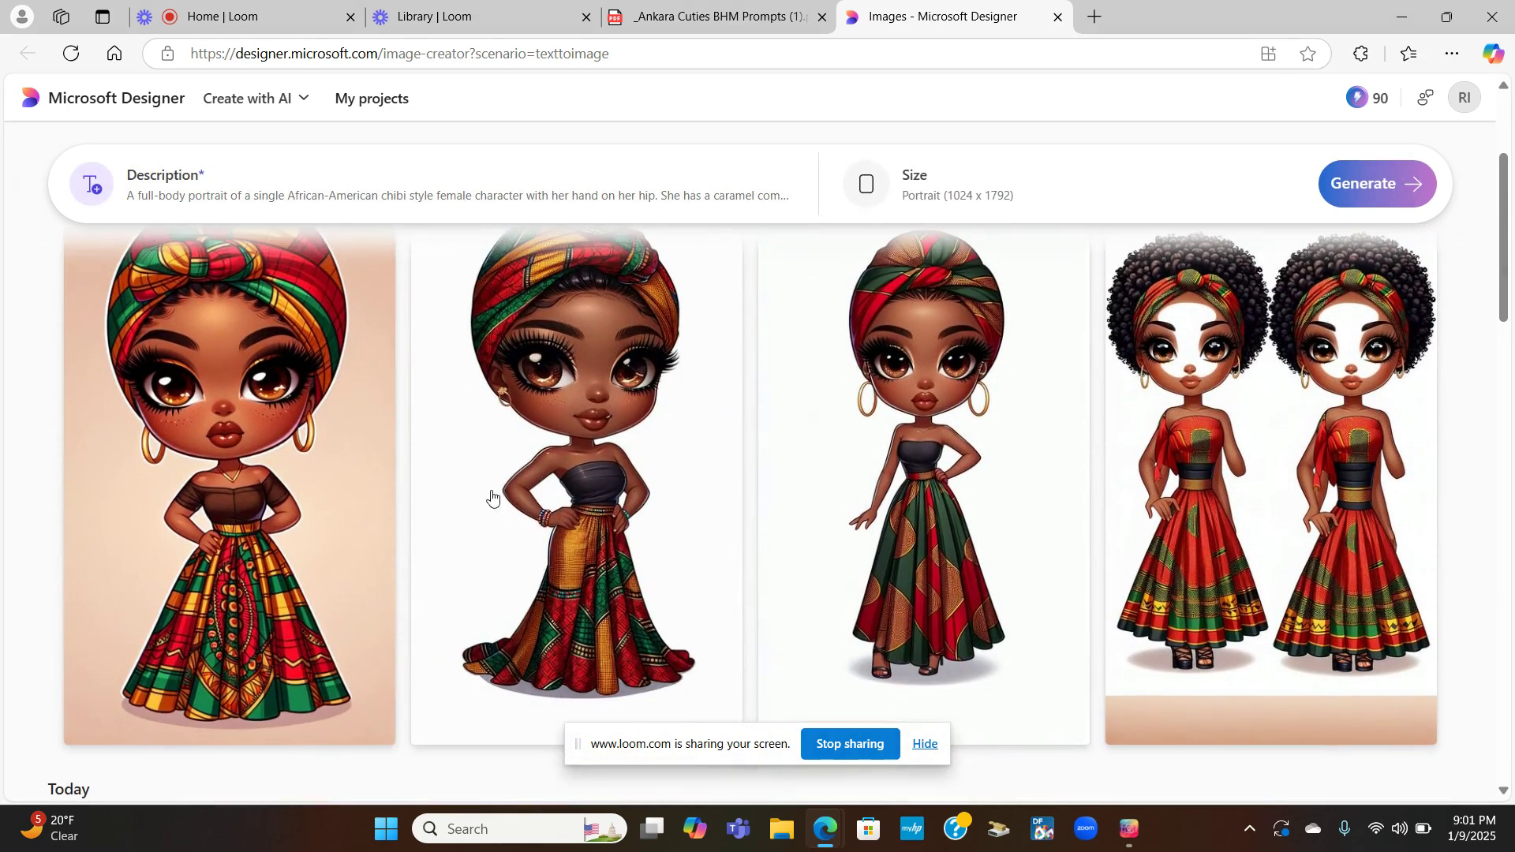
left_click(209, 448)
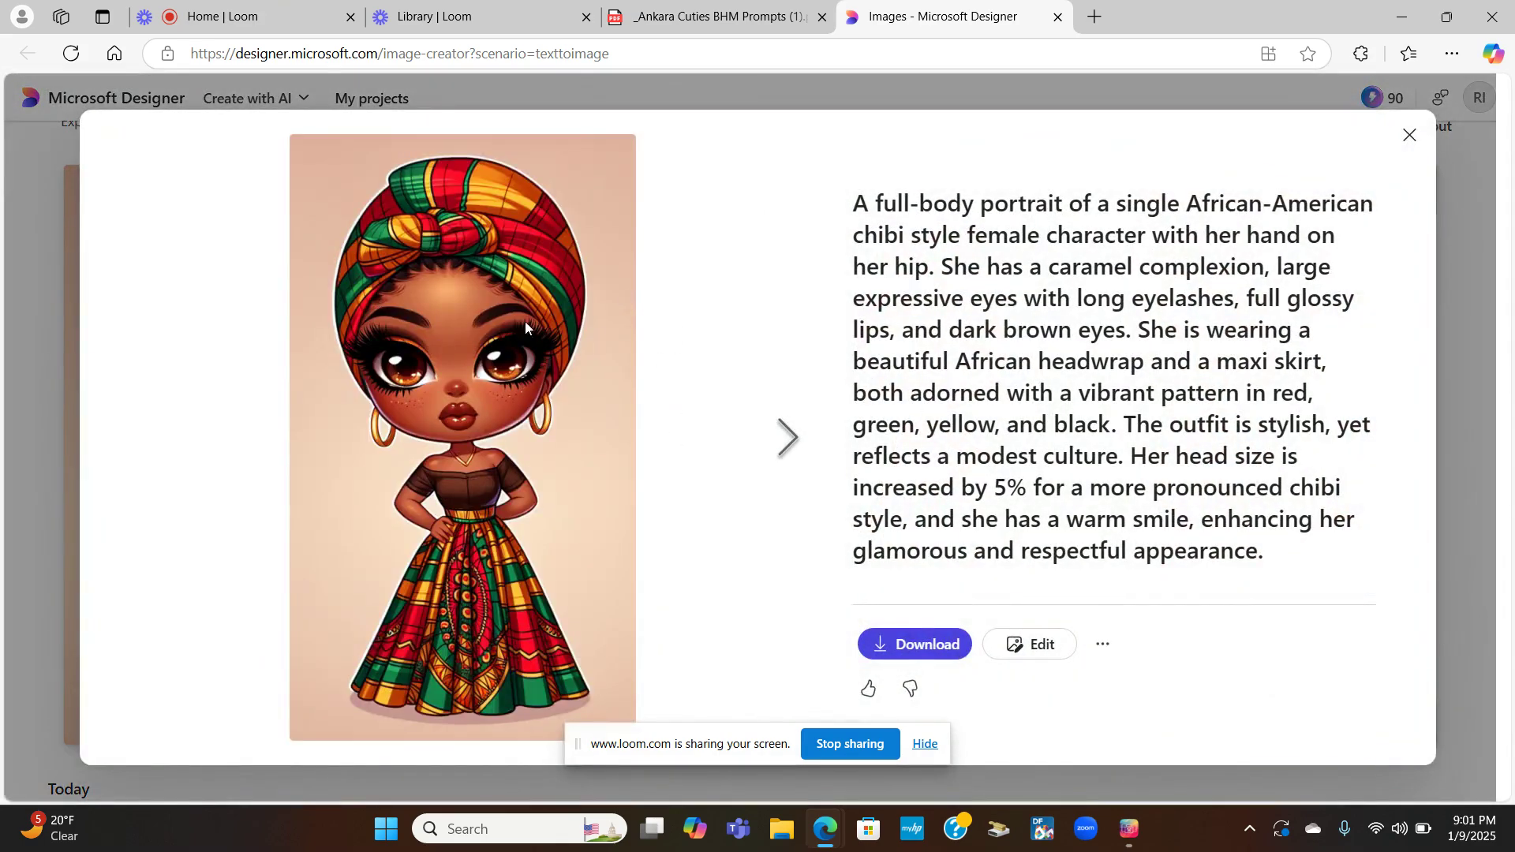
left_click(790, 438)
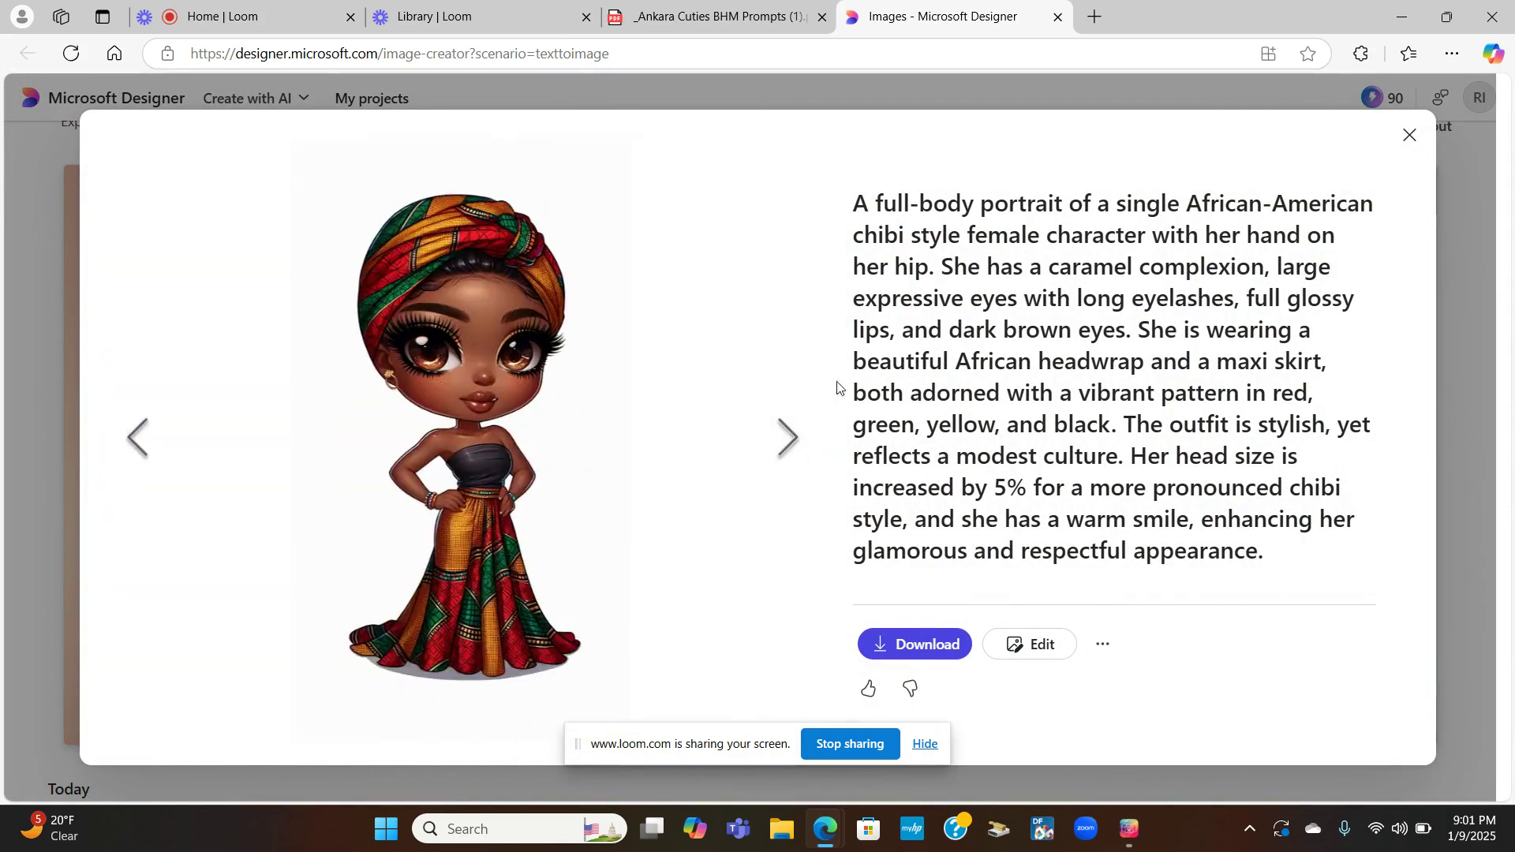
left_click(787, 442)
left_click(789, 437)
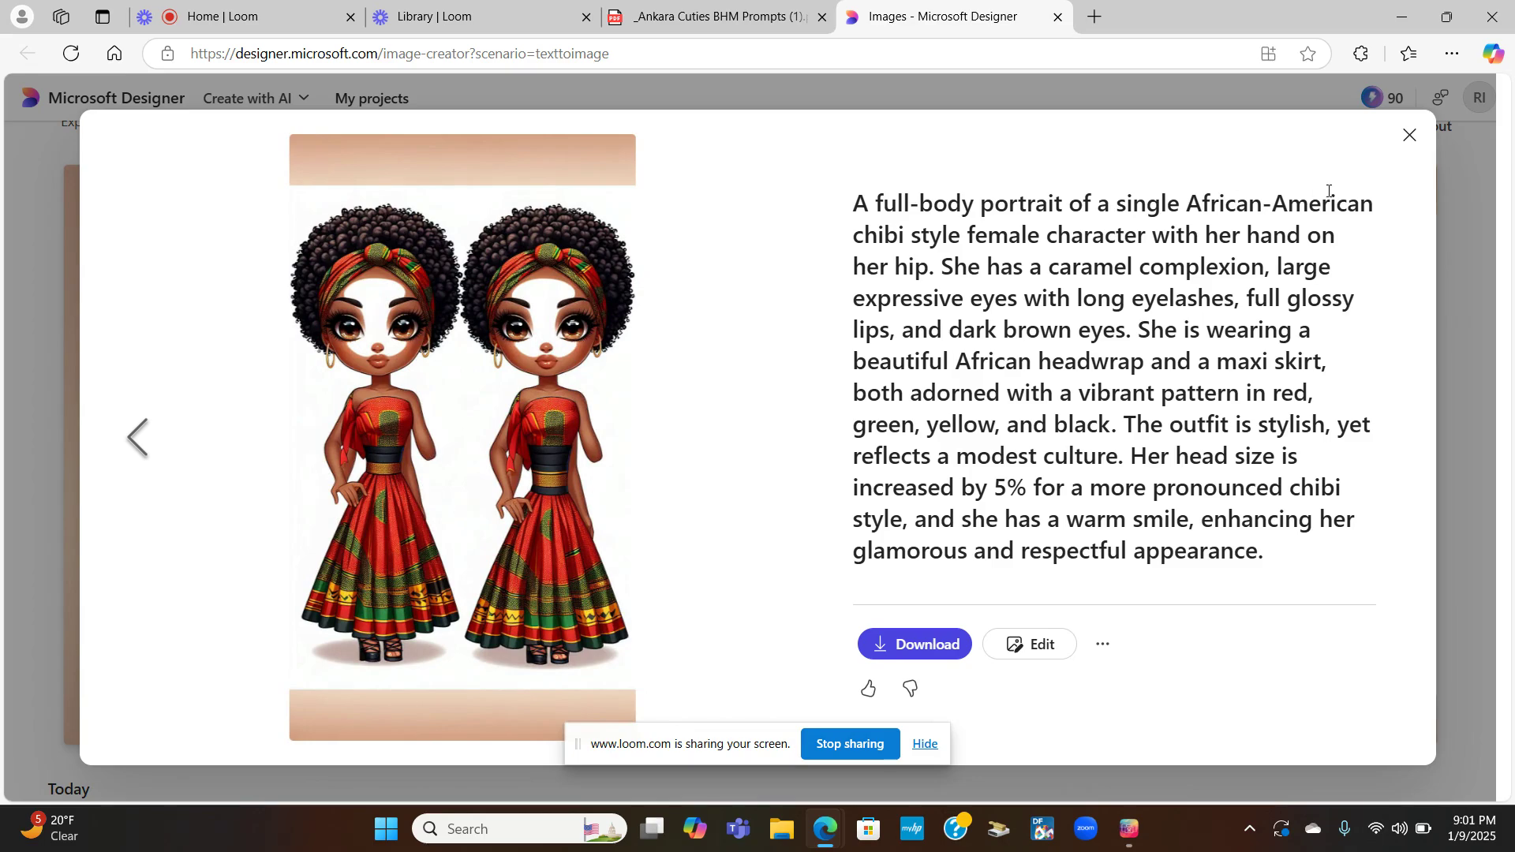
left_click(1410, 136)
scroll(1018, 442, "down", 5)
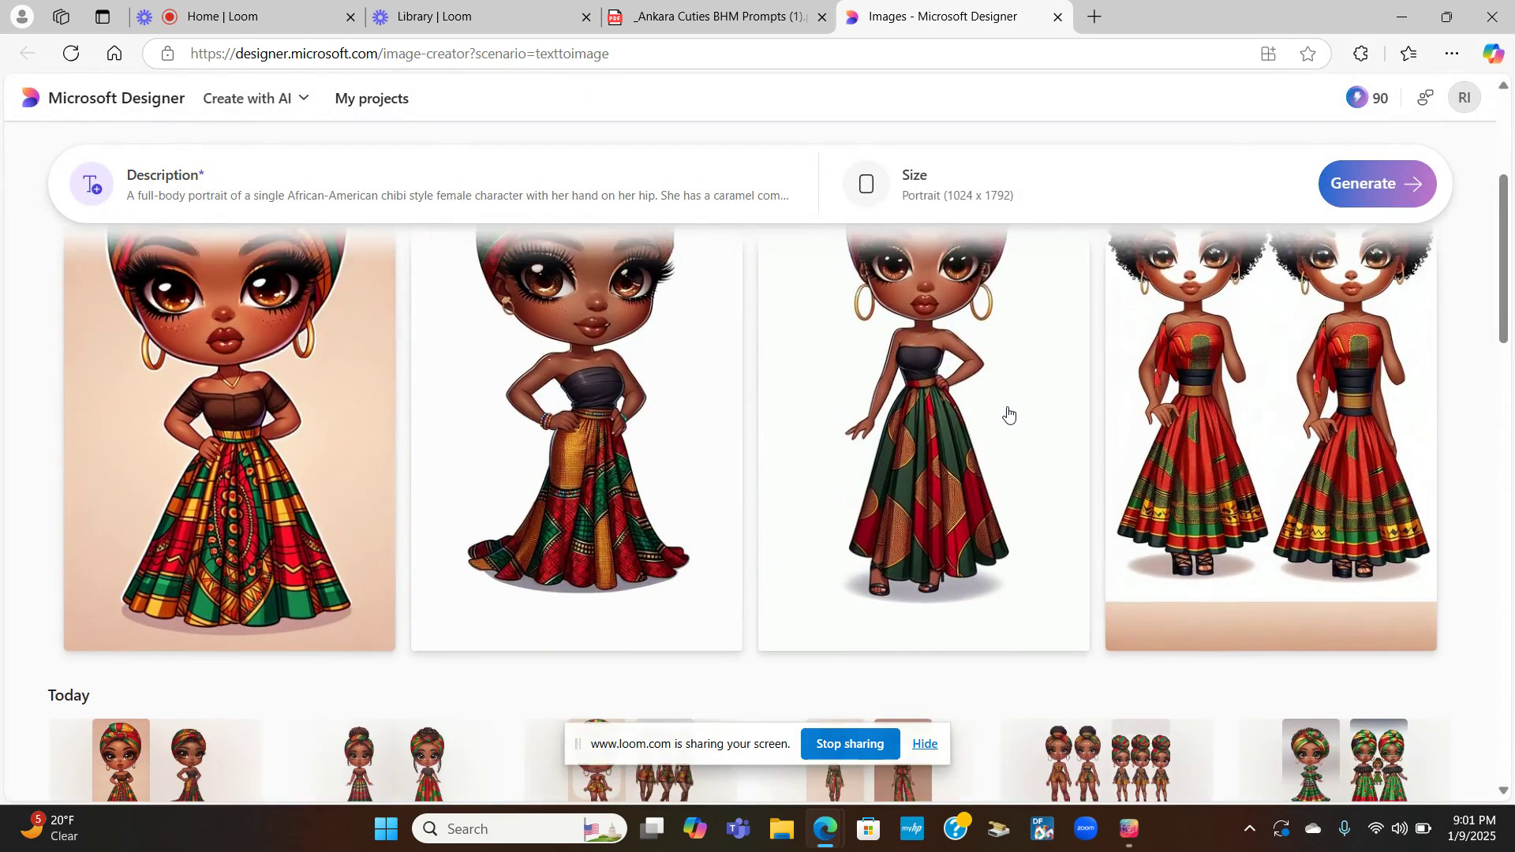
scroll(1010, 395, "down", 3)
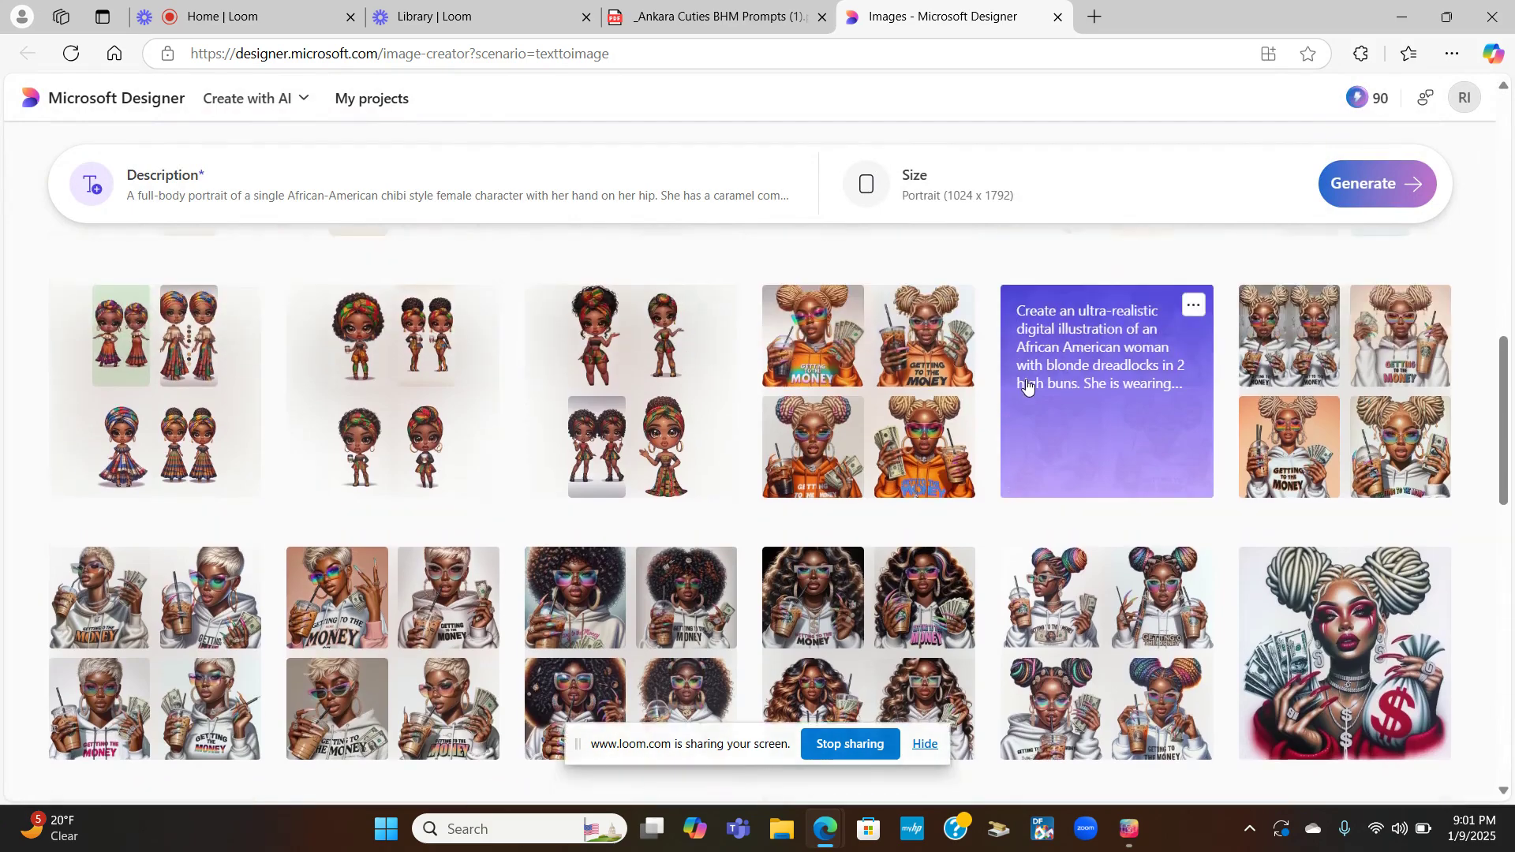
scroll(1009, 430, "up", 3)
scroll(1004, 433, "down", 4)
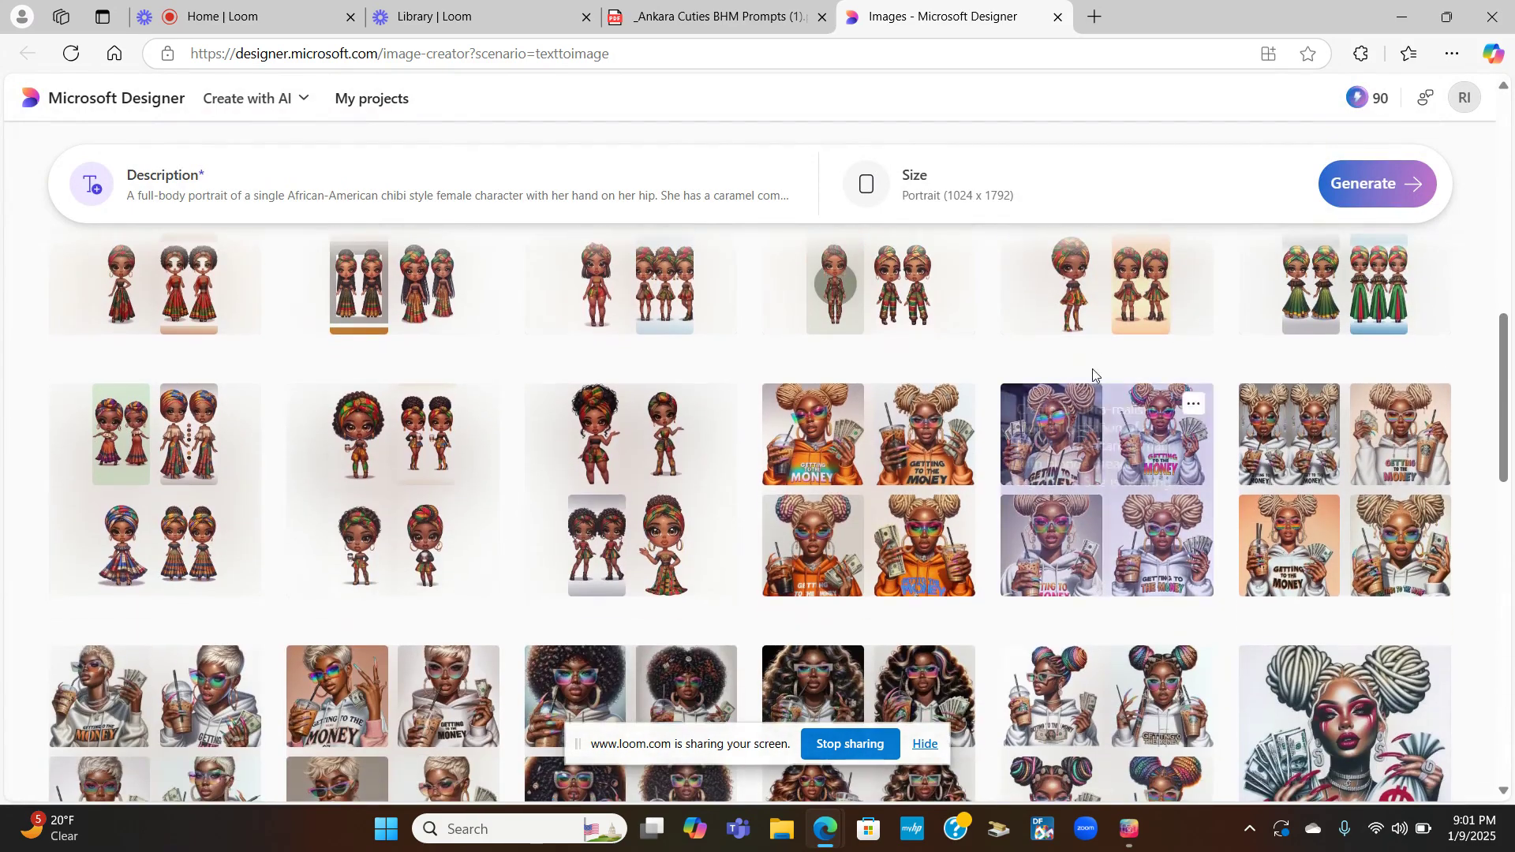
- Preview the coffee-cup chibi image set one by one, then close it
left_click(364, 446)
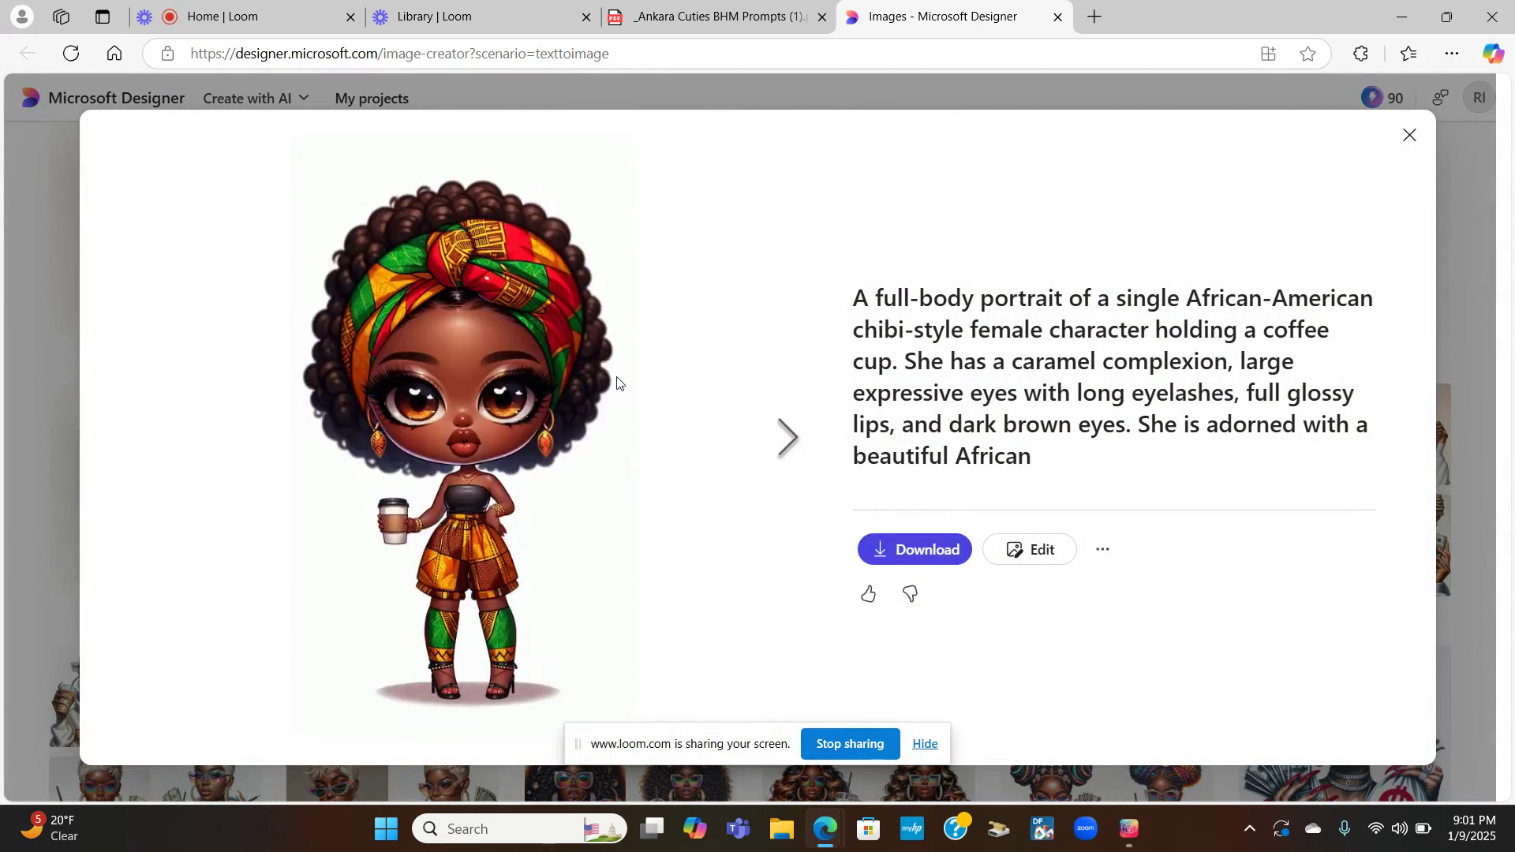
left_click(794, 441)
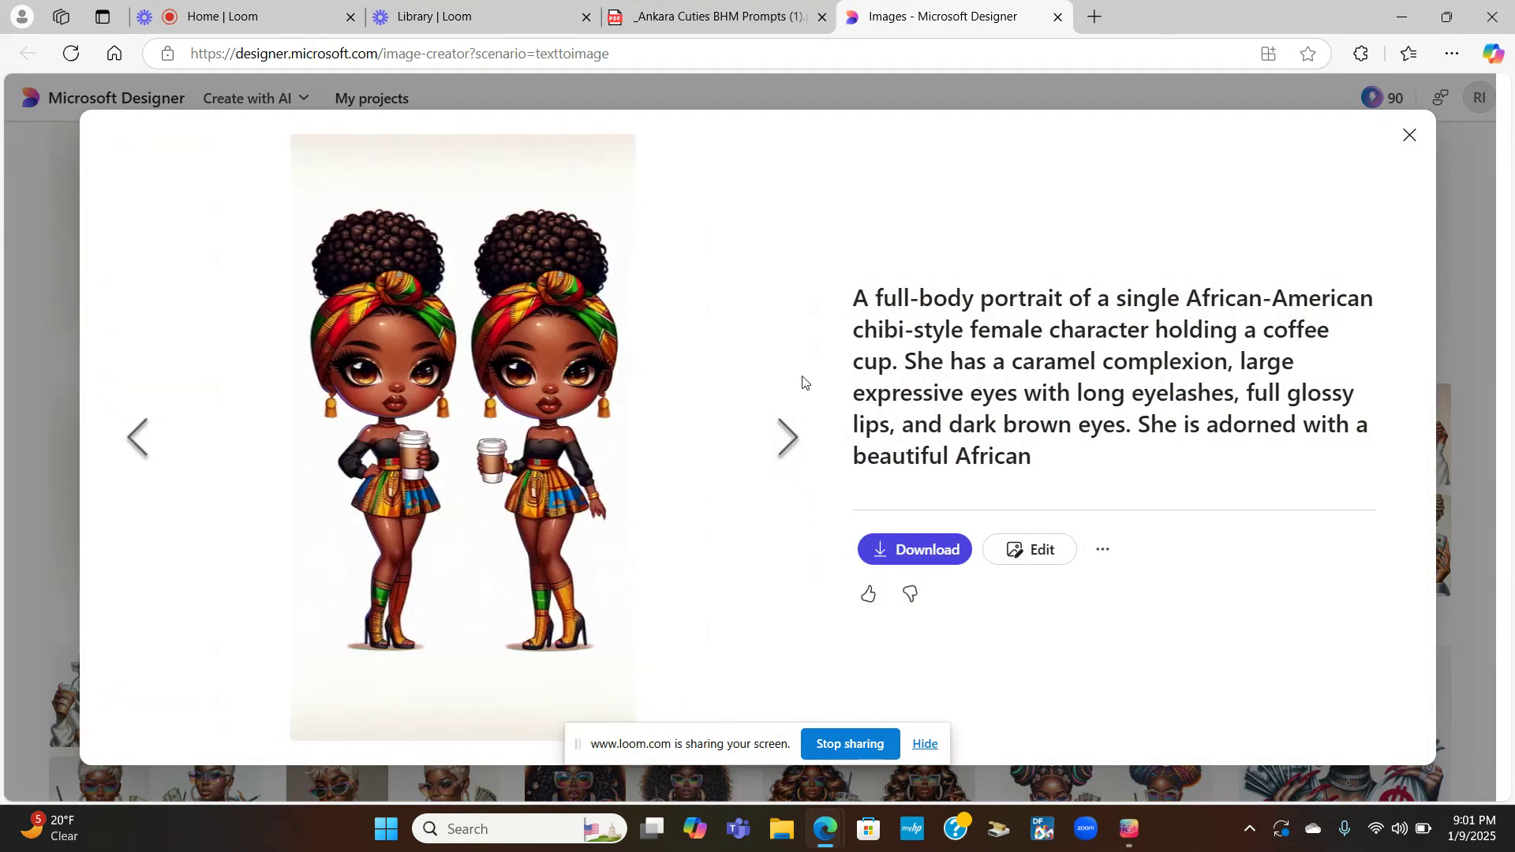
left_click(789, 441)
left_click(789, 440)
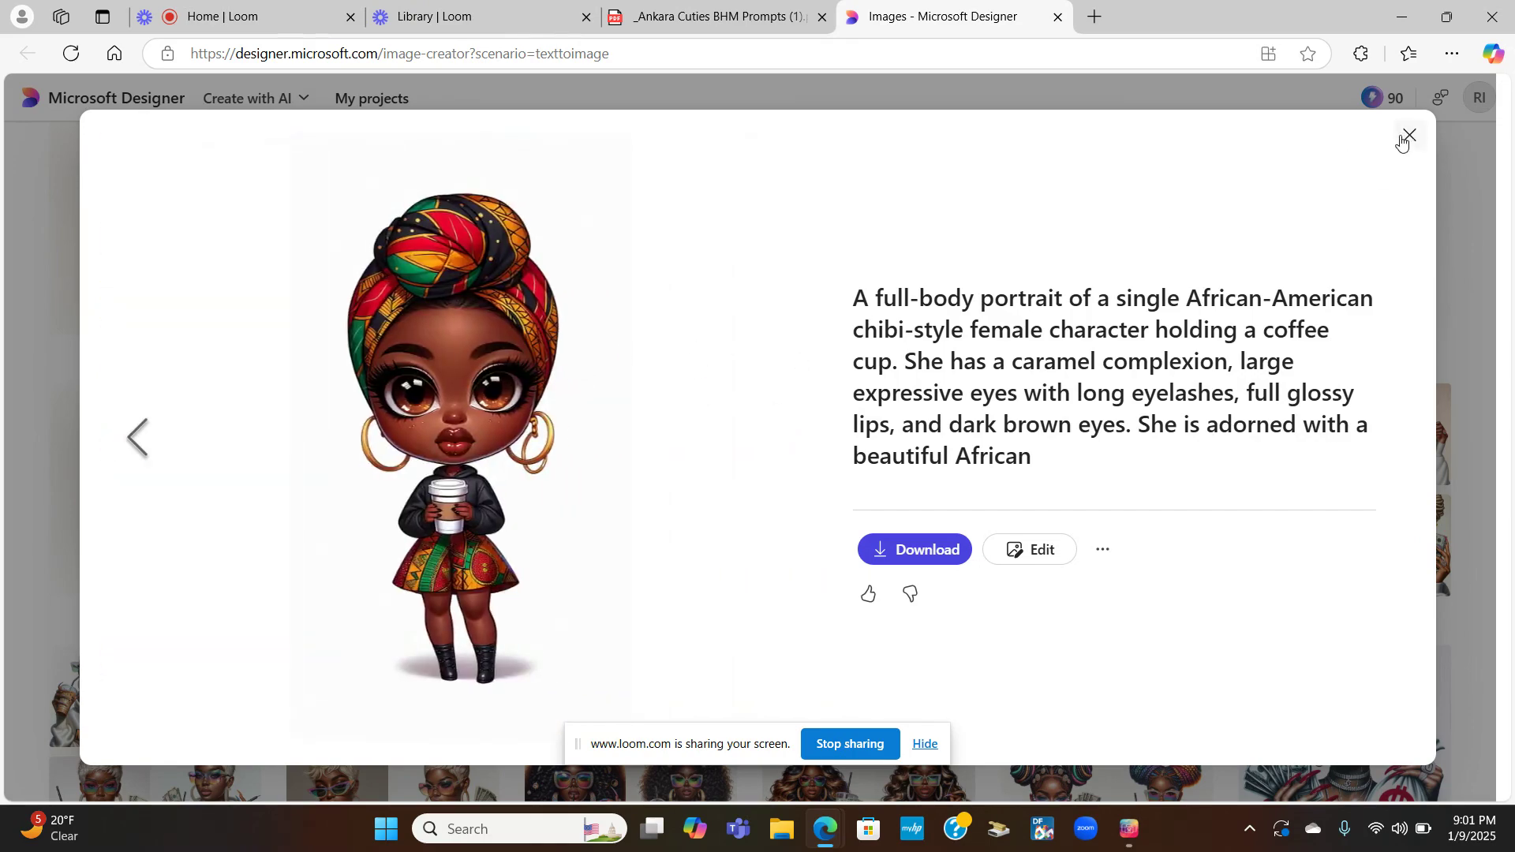
left_click(1402, 143)
- Preview the 'what's up' pose image set, then return to the gallery
left_click(596, 450)
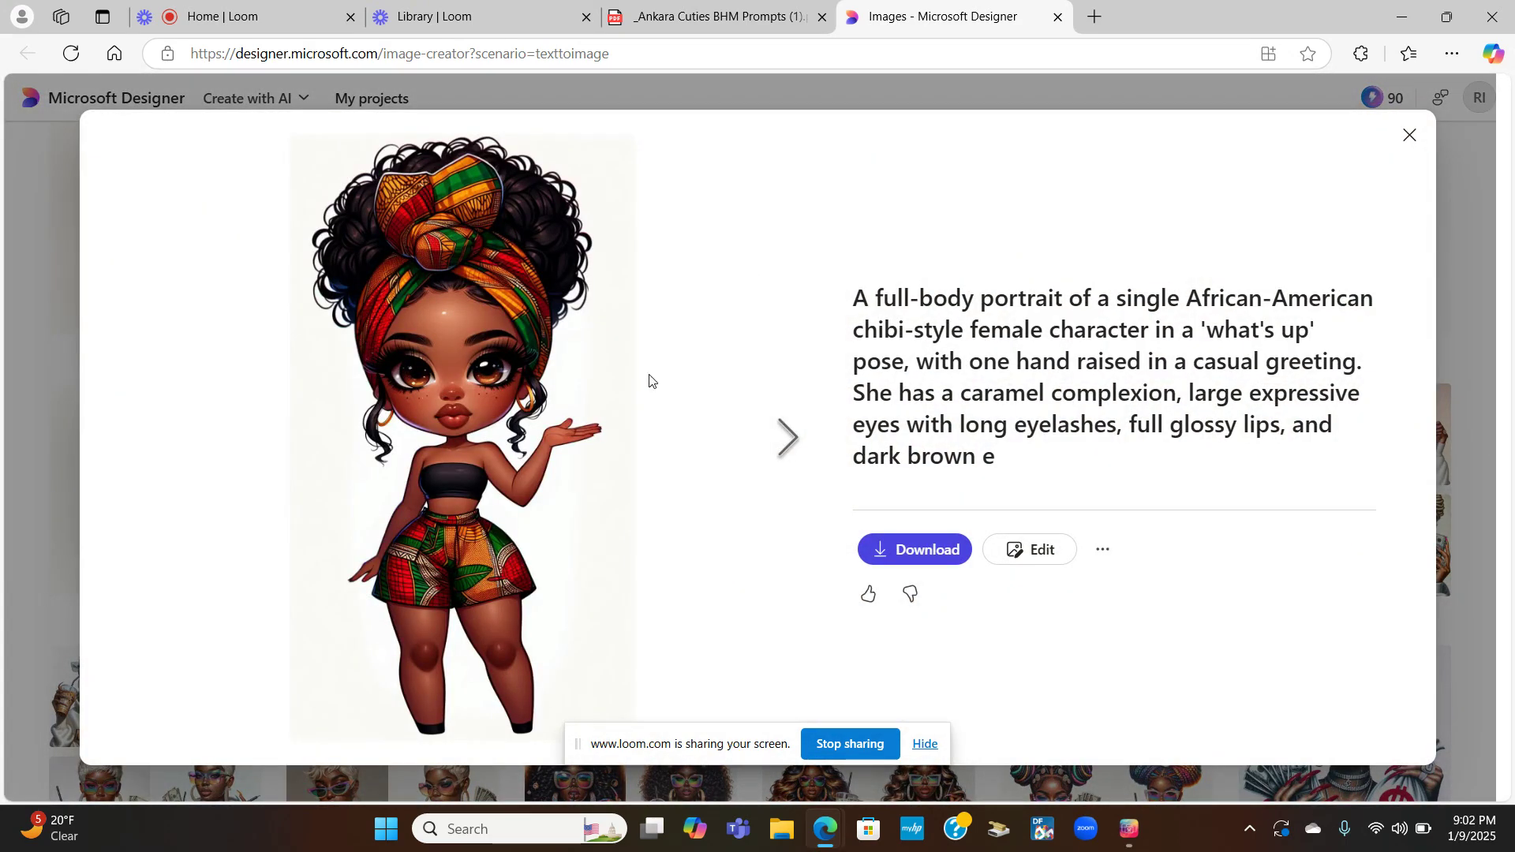
left_click(789, 440)
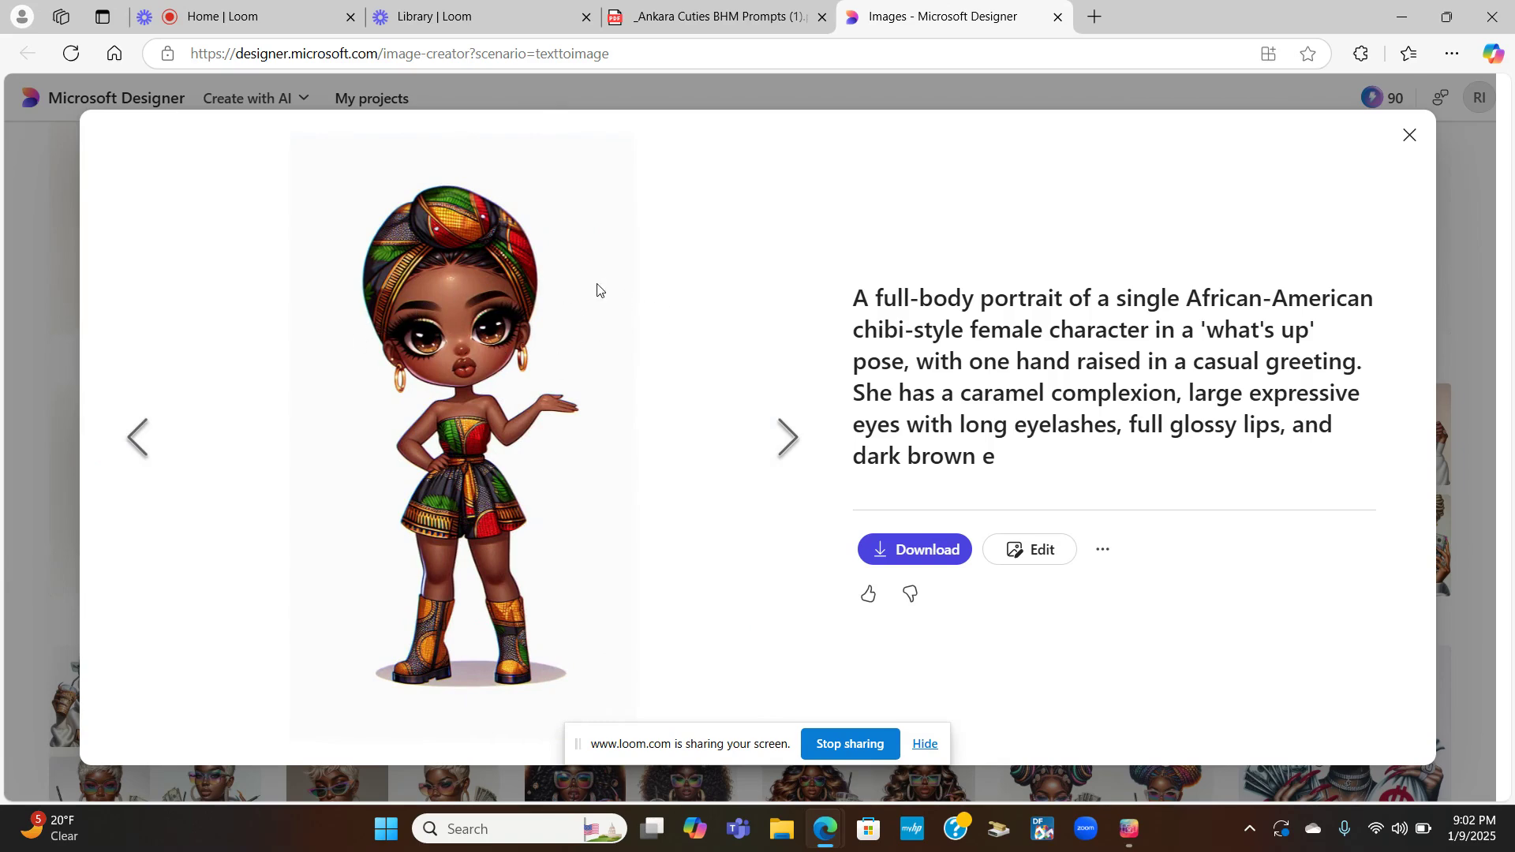
left_click(783, 440)
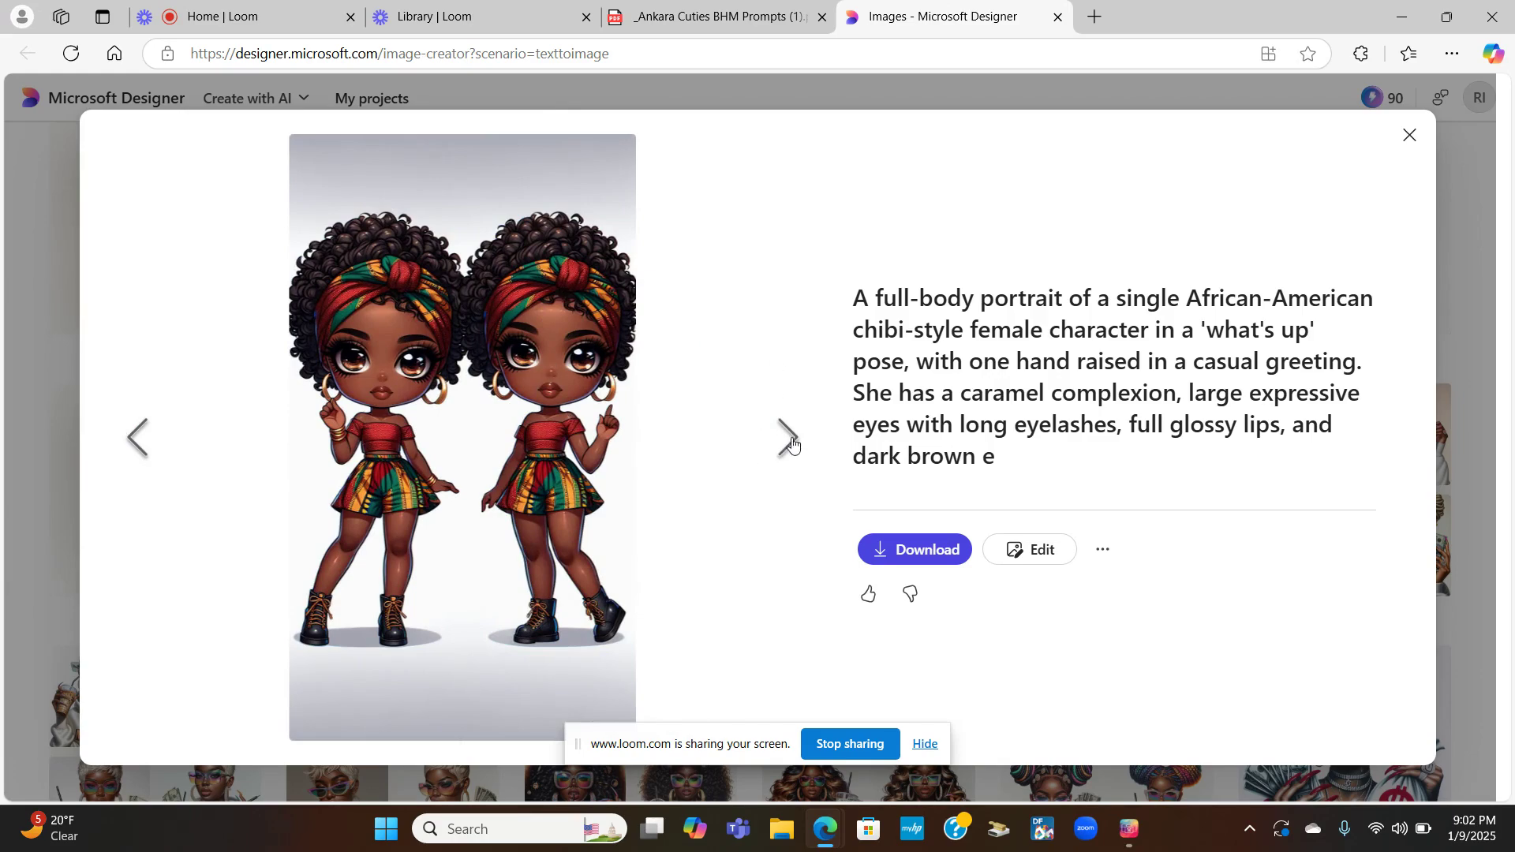
left_click(789, 441)
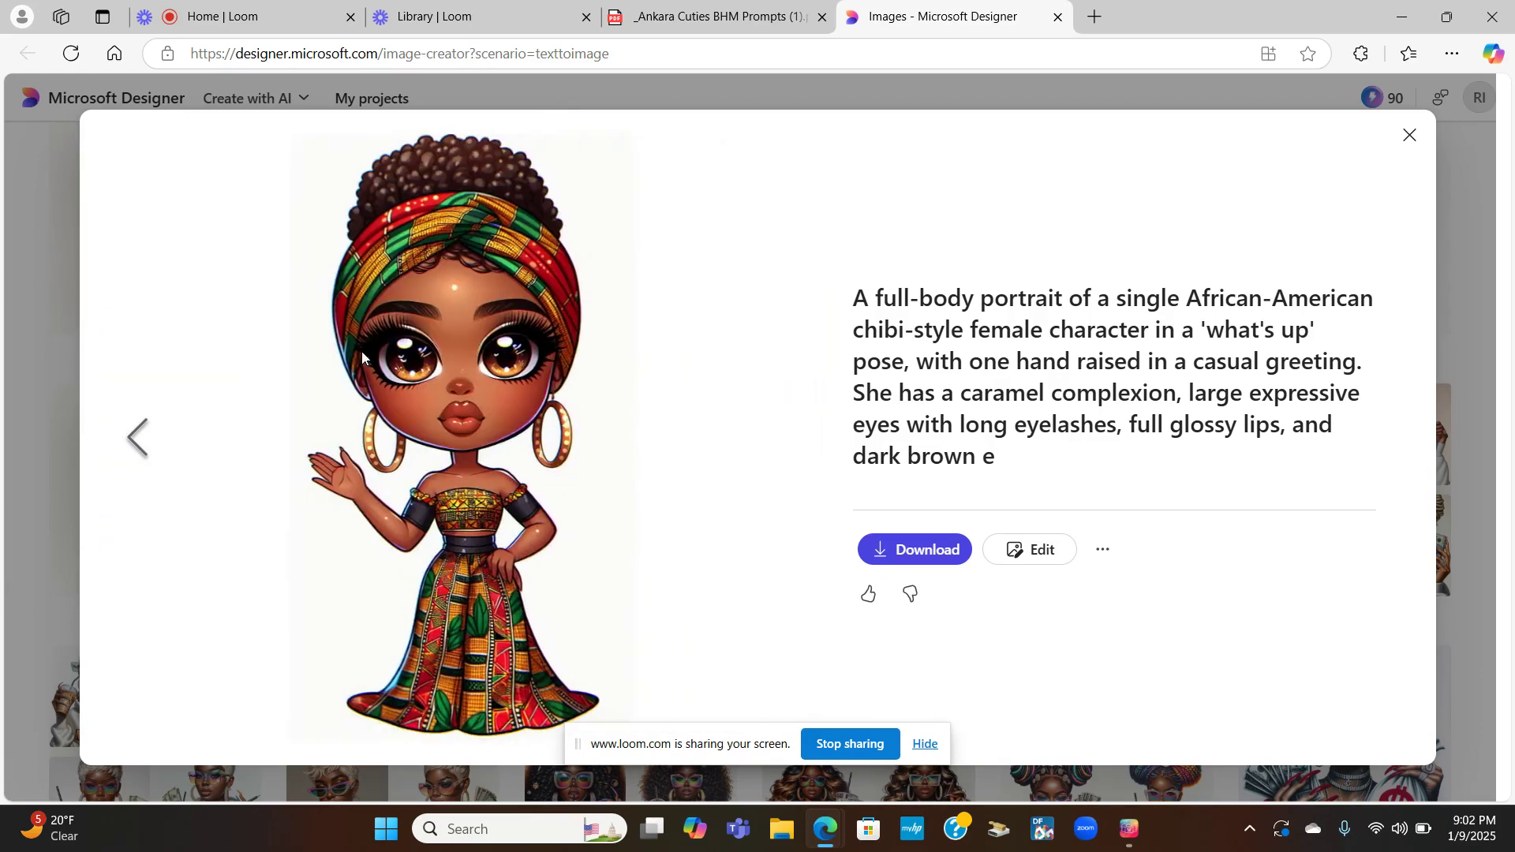
left_click(1411, 150)
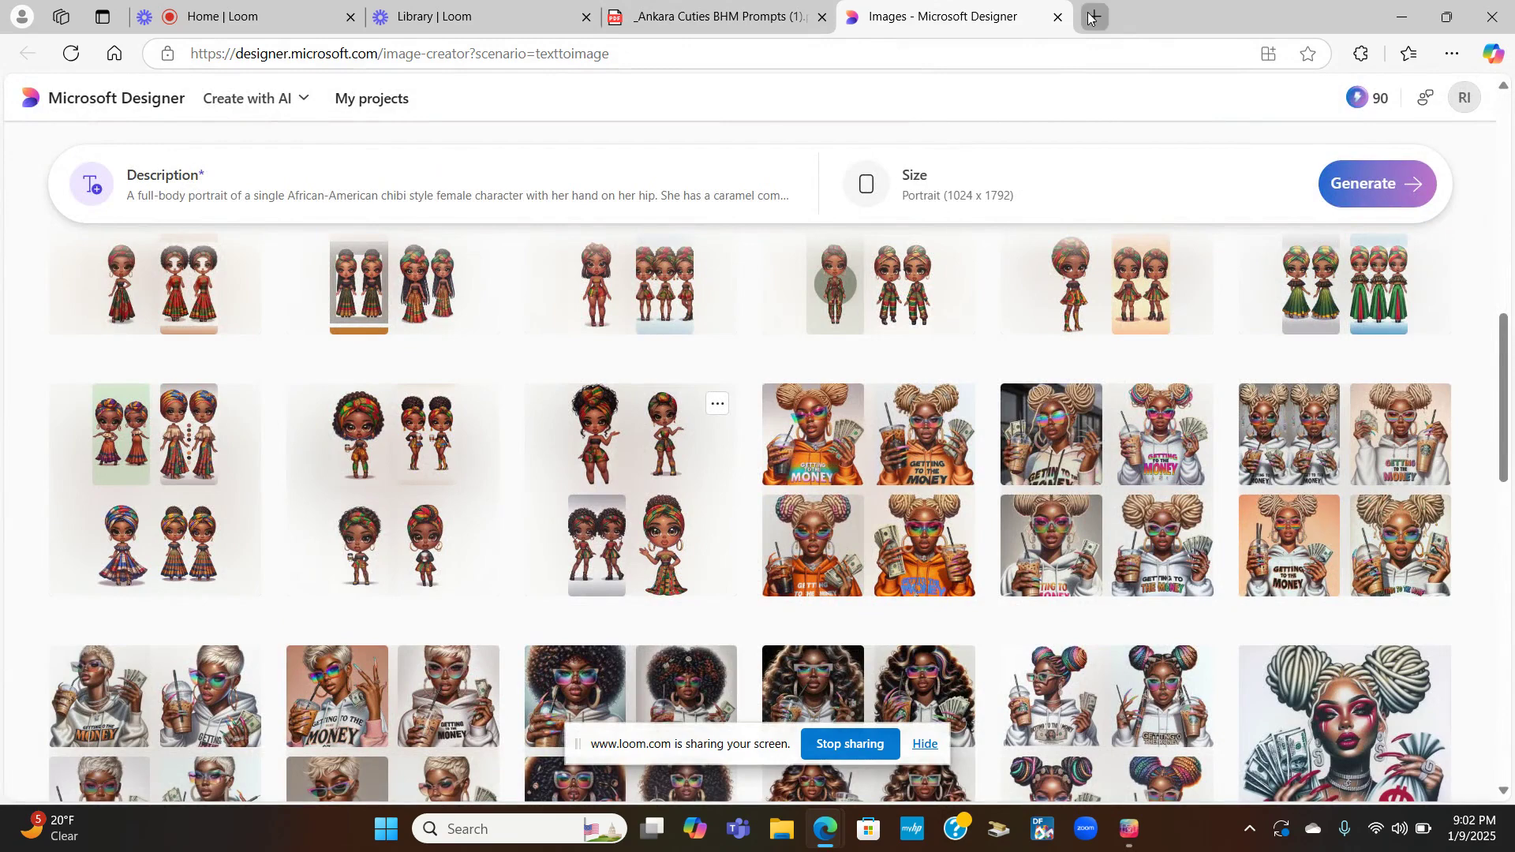
- Search 'facebook' in a new Edge tab and go to the Facebook login page
left_click(1092, 16)
left_click(497, 141)
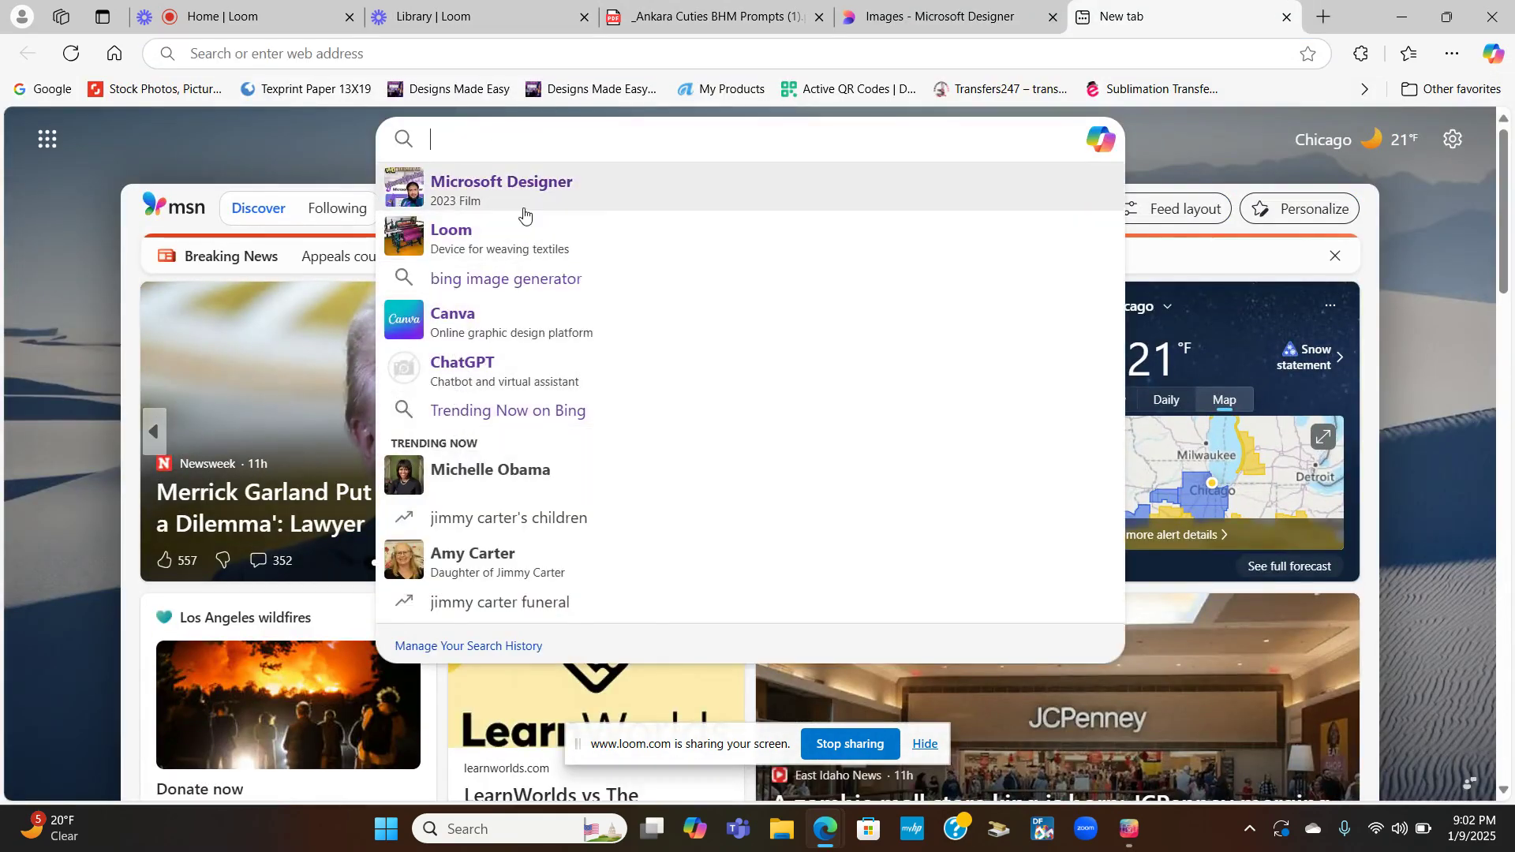
type("face")
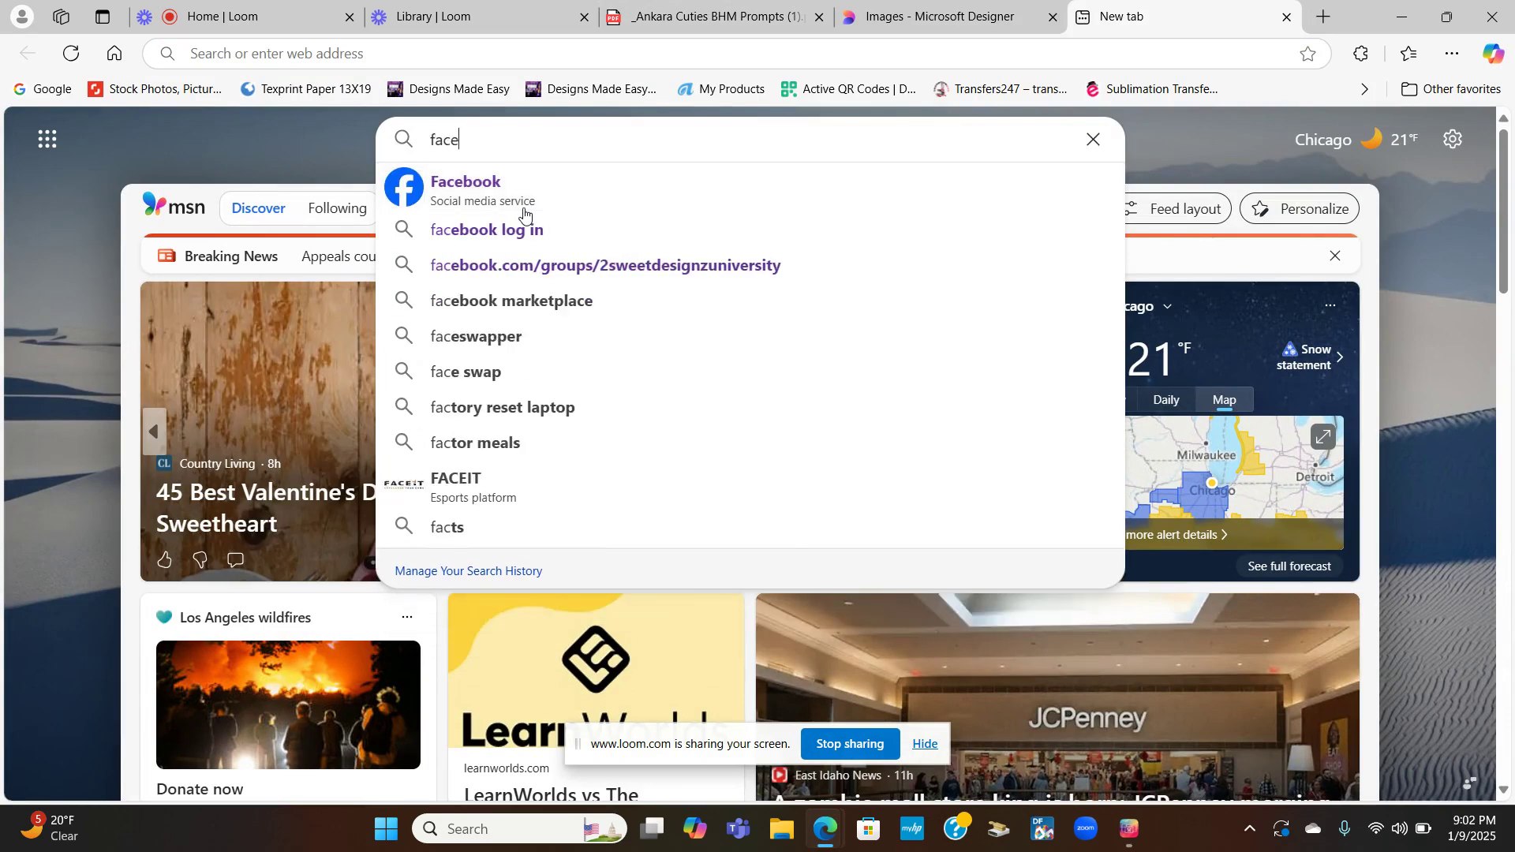
type("book")
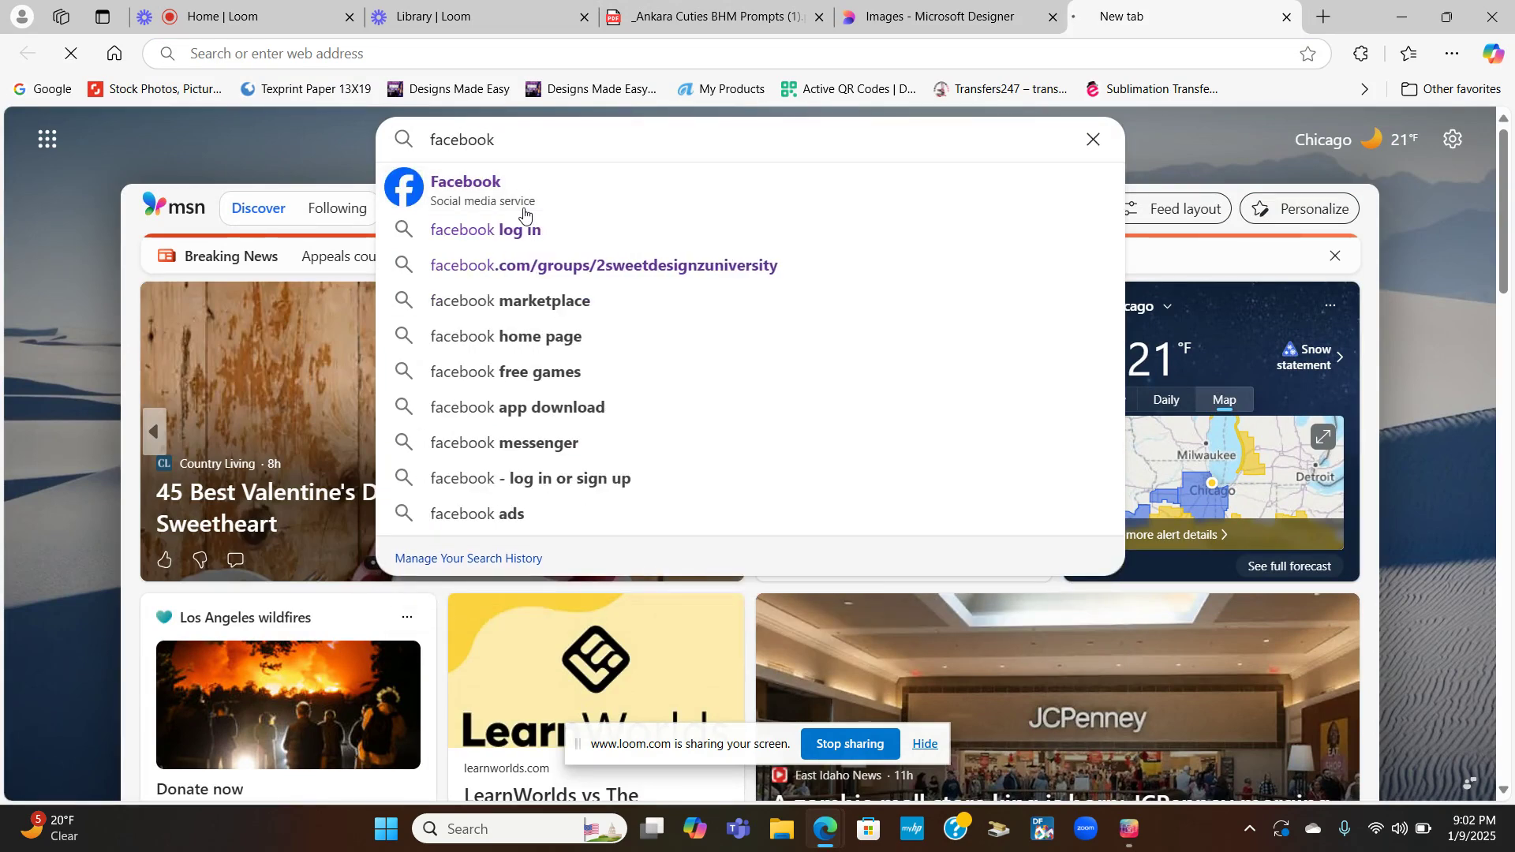
key("Return")
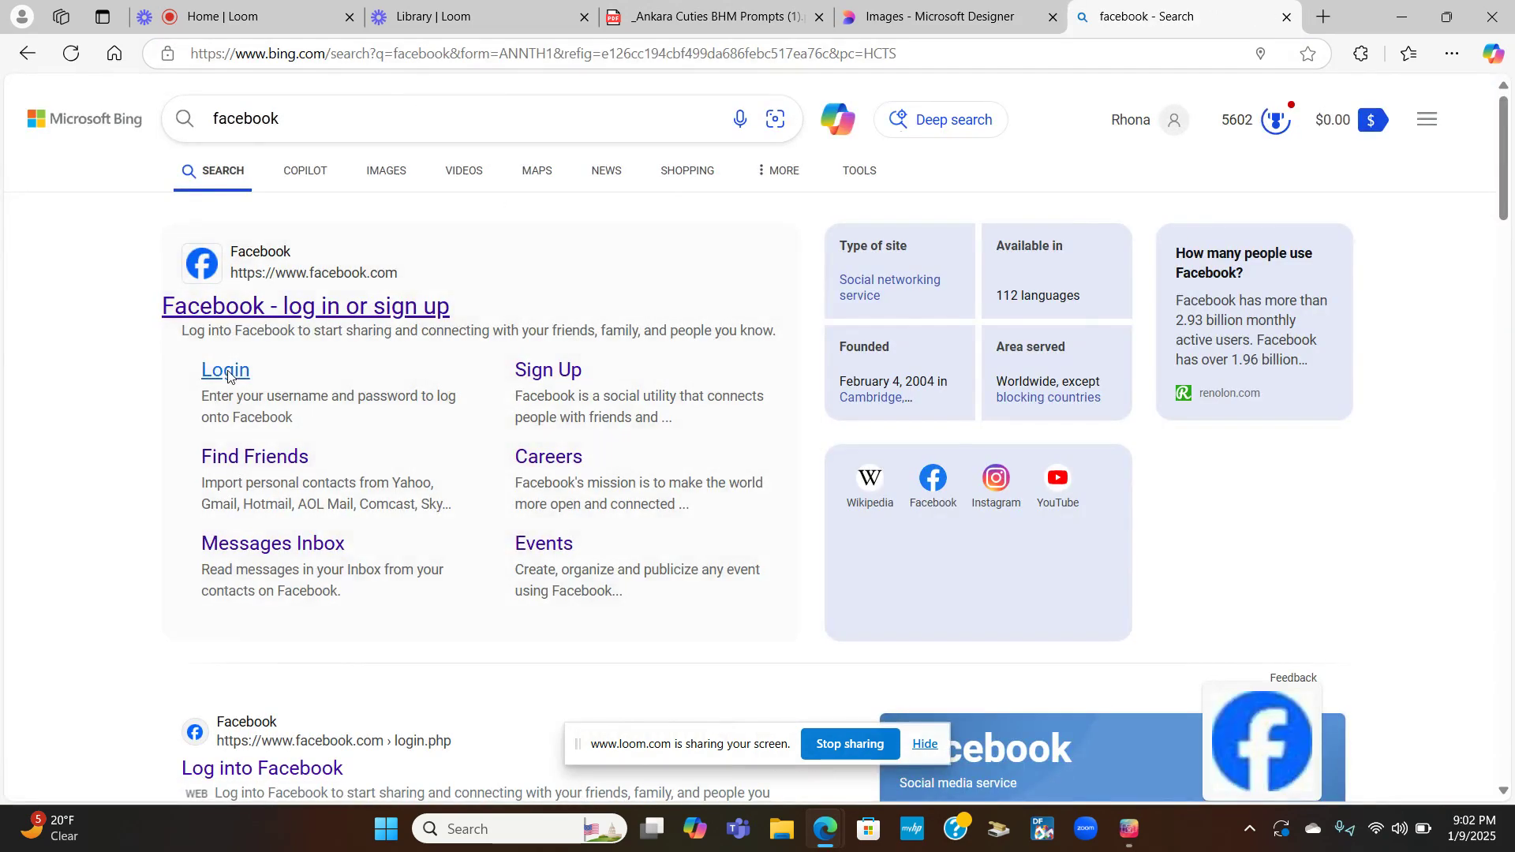
left_click(226, 371)
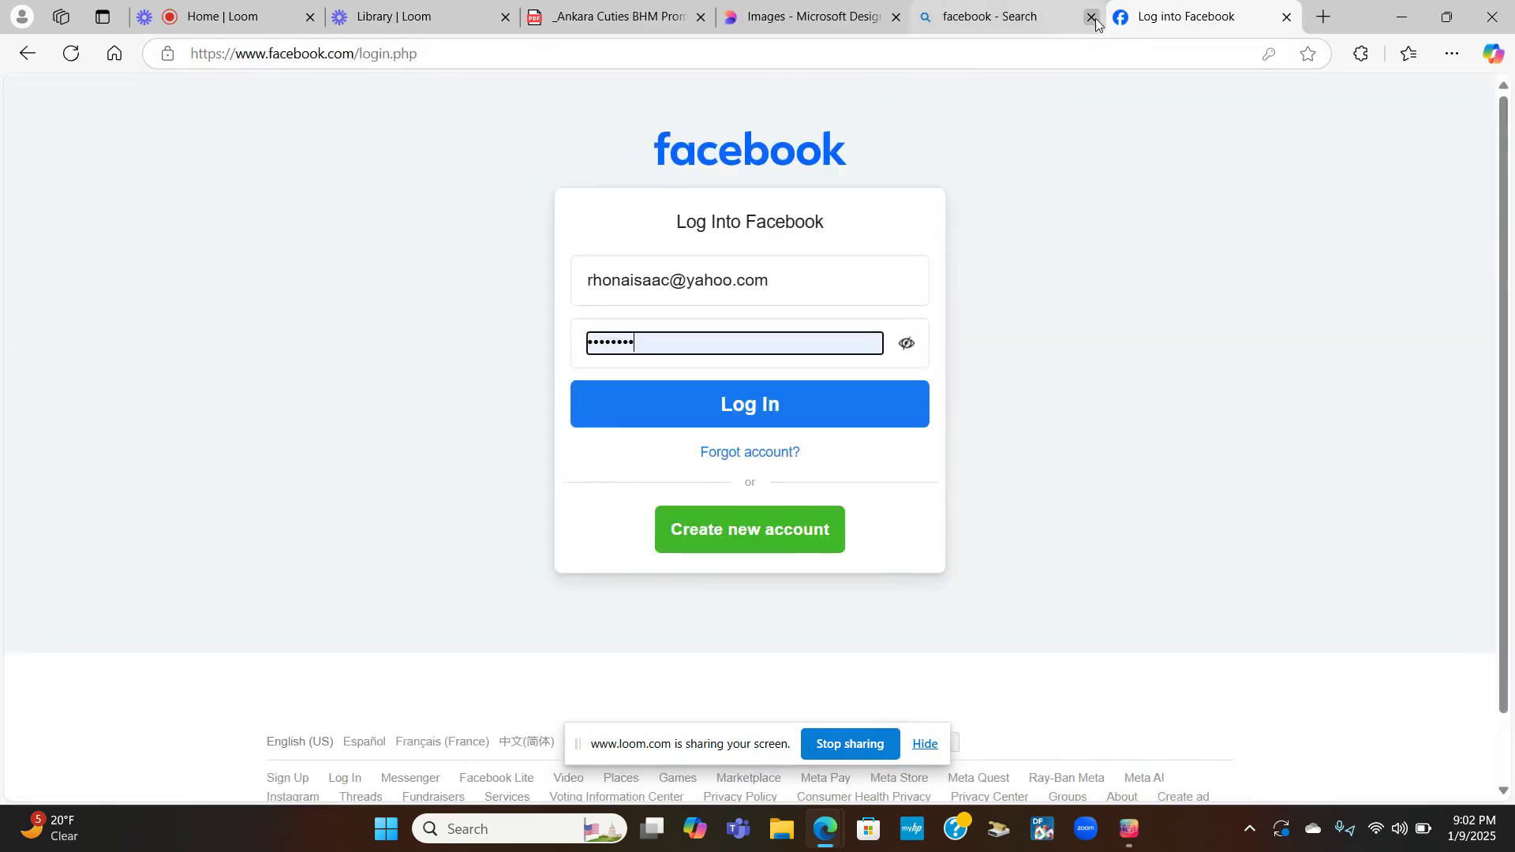
left_click(1092, 17)
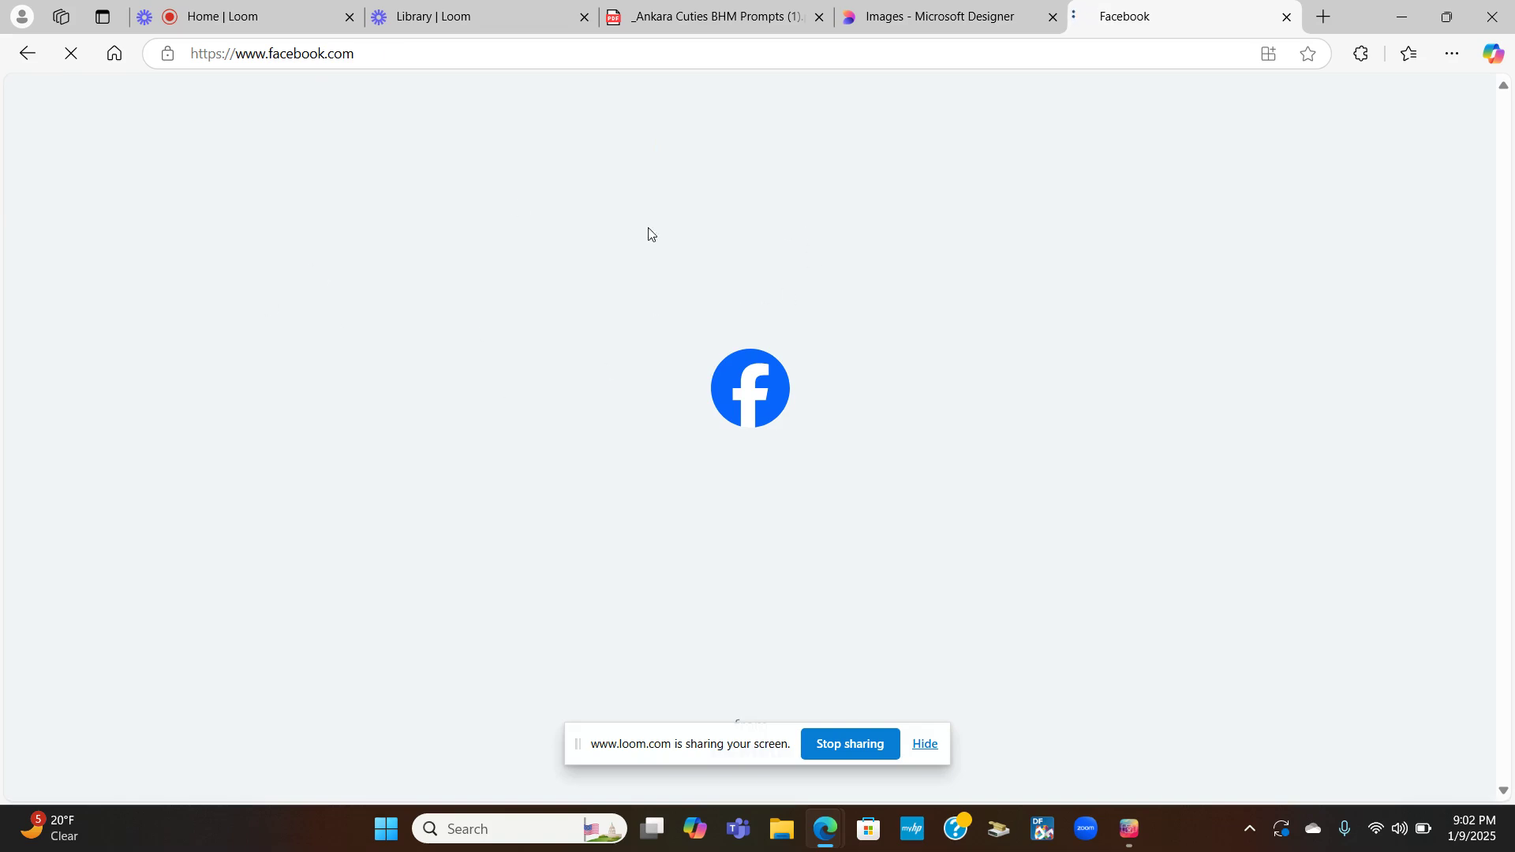
- Open the 2Sweet Innovations: AI Art & Digital Crafting group from the sidebar
scroll(98, 552, "down", 3)
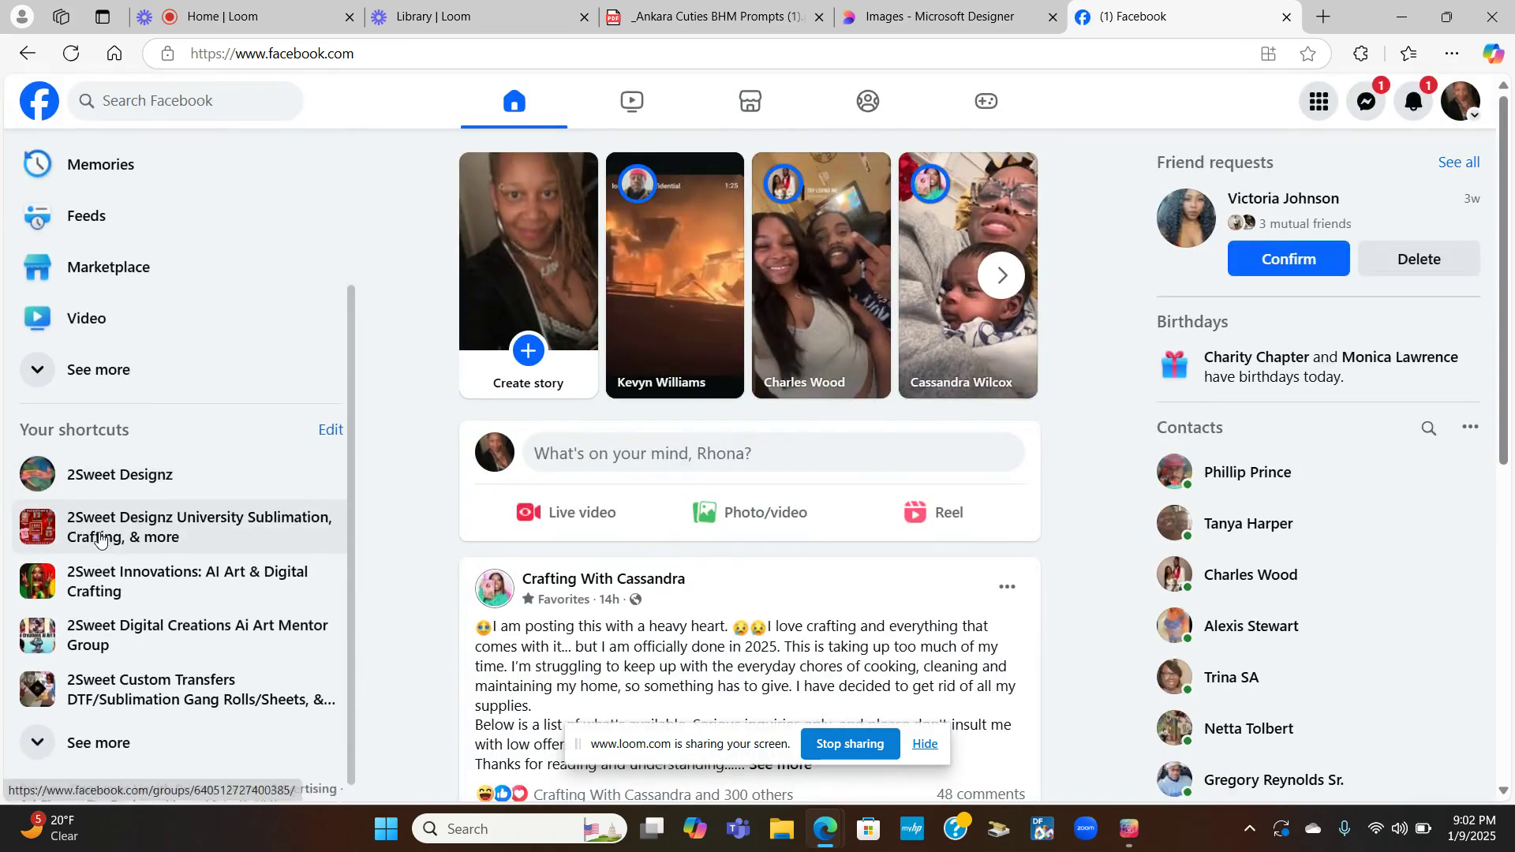
left_click(97, 548)
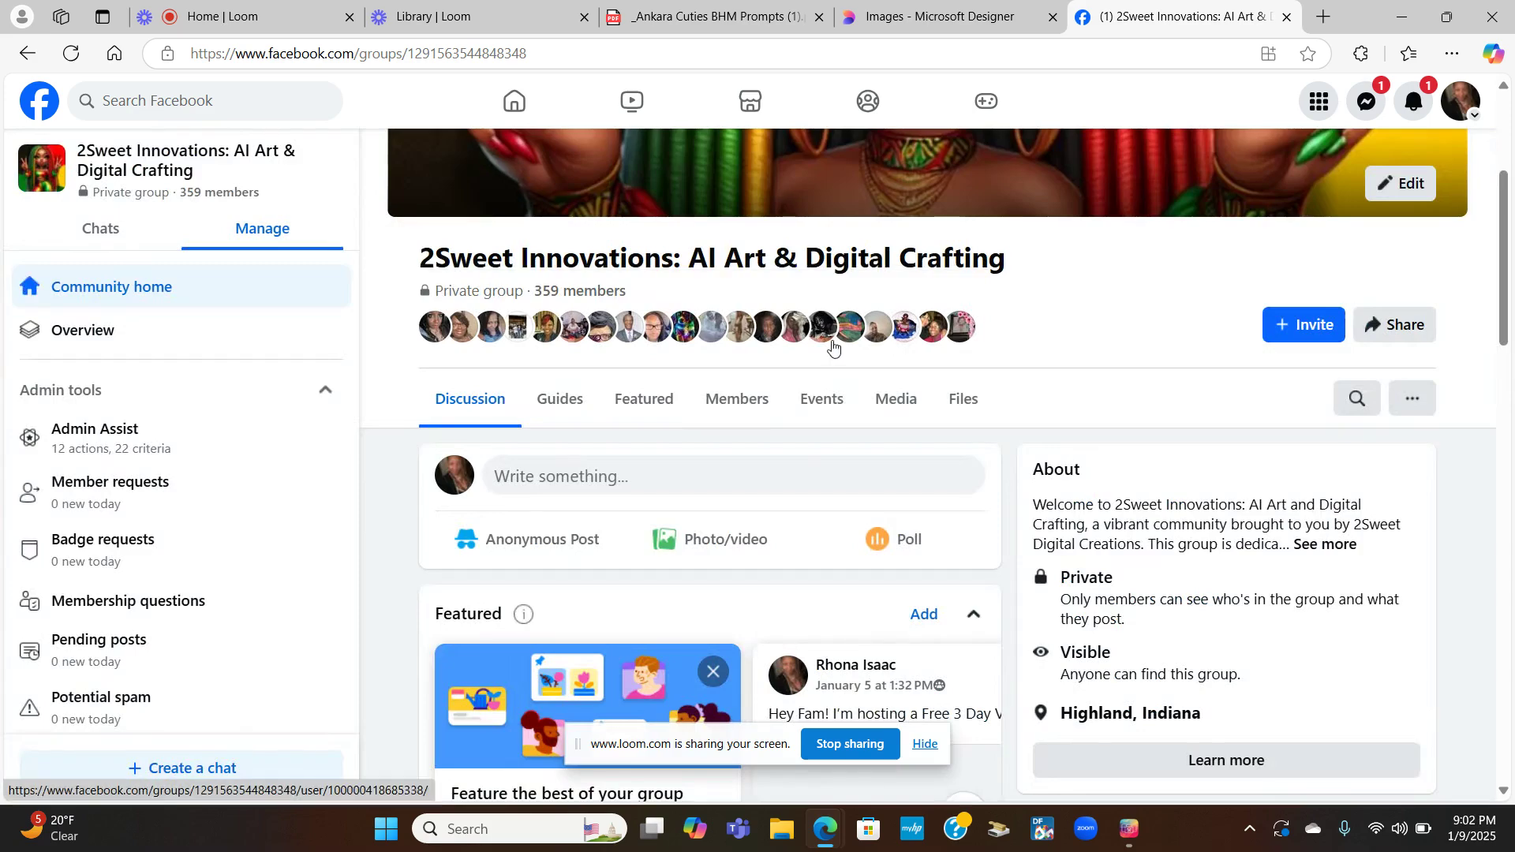
scroll(822, 342, "down", 1)
scroll(813, 323, "up", 5)
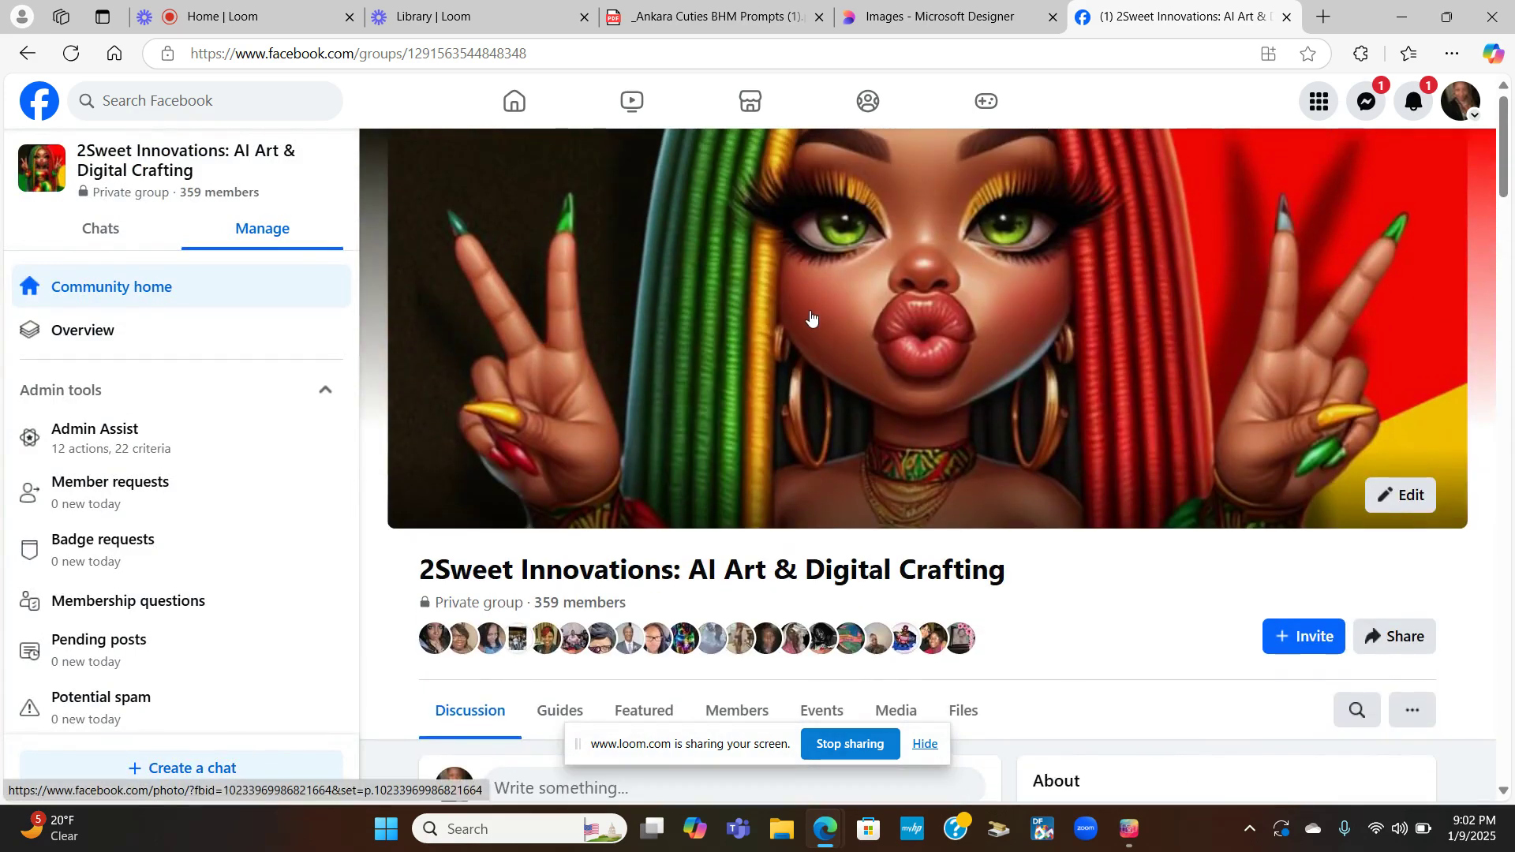
- Scroll down the group's Discussion feed through members' AI chibi art posts
scroll(810, 317, "down", 12)
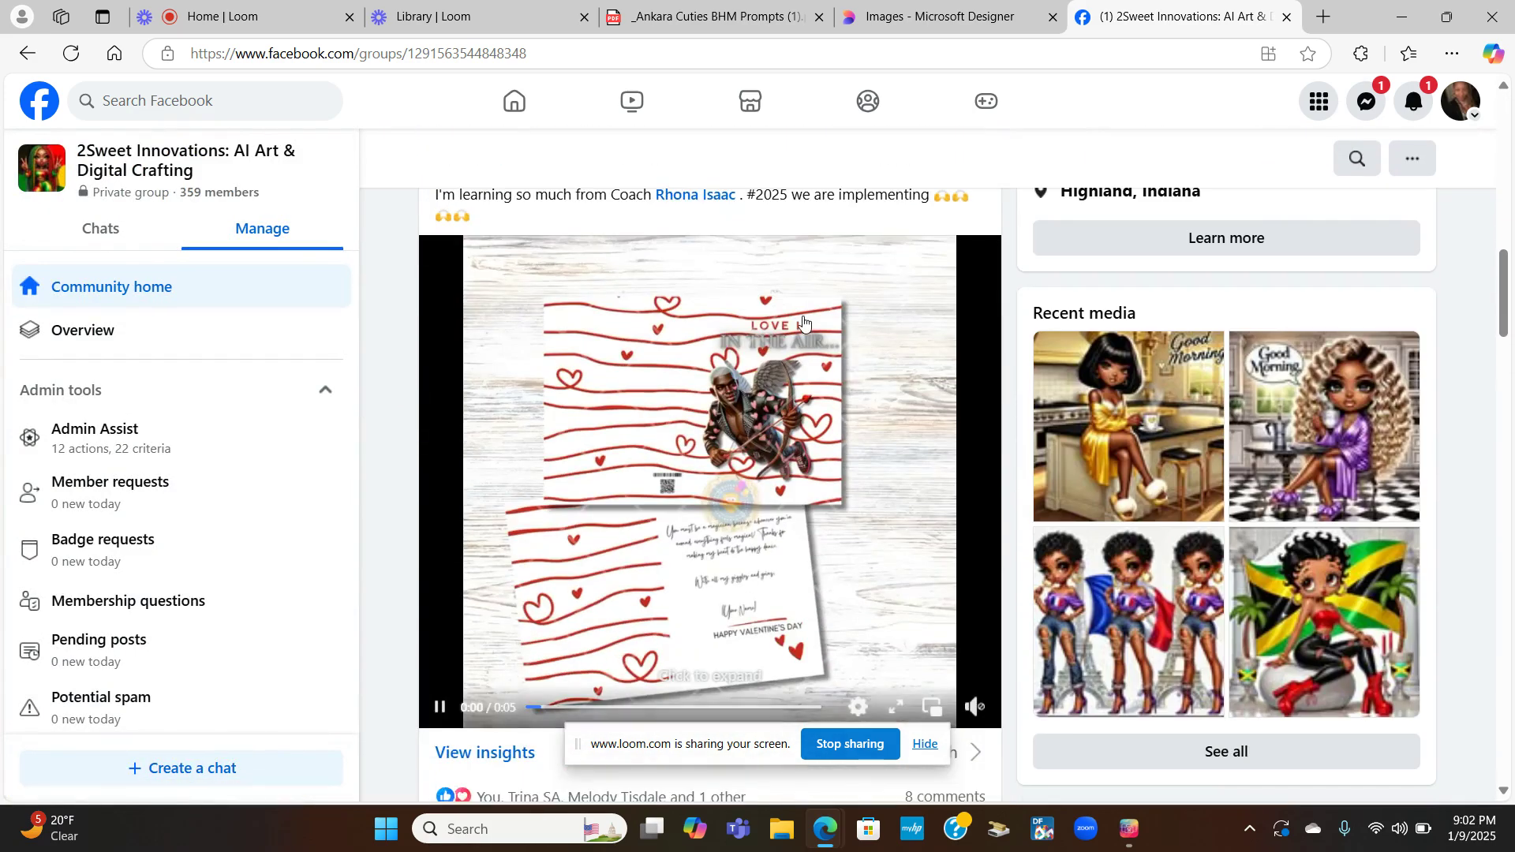
scroll(804, 321, "down", 14)
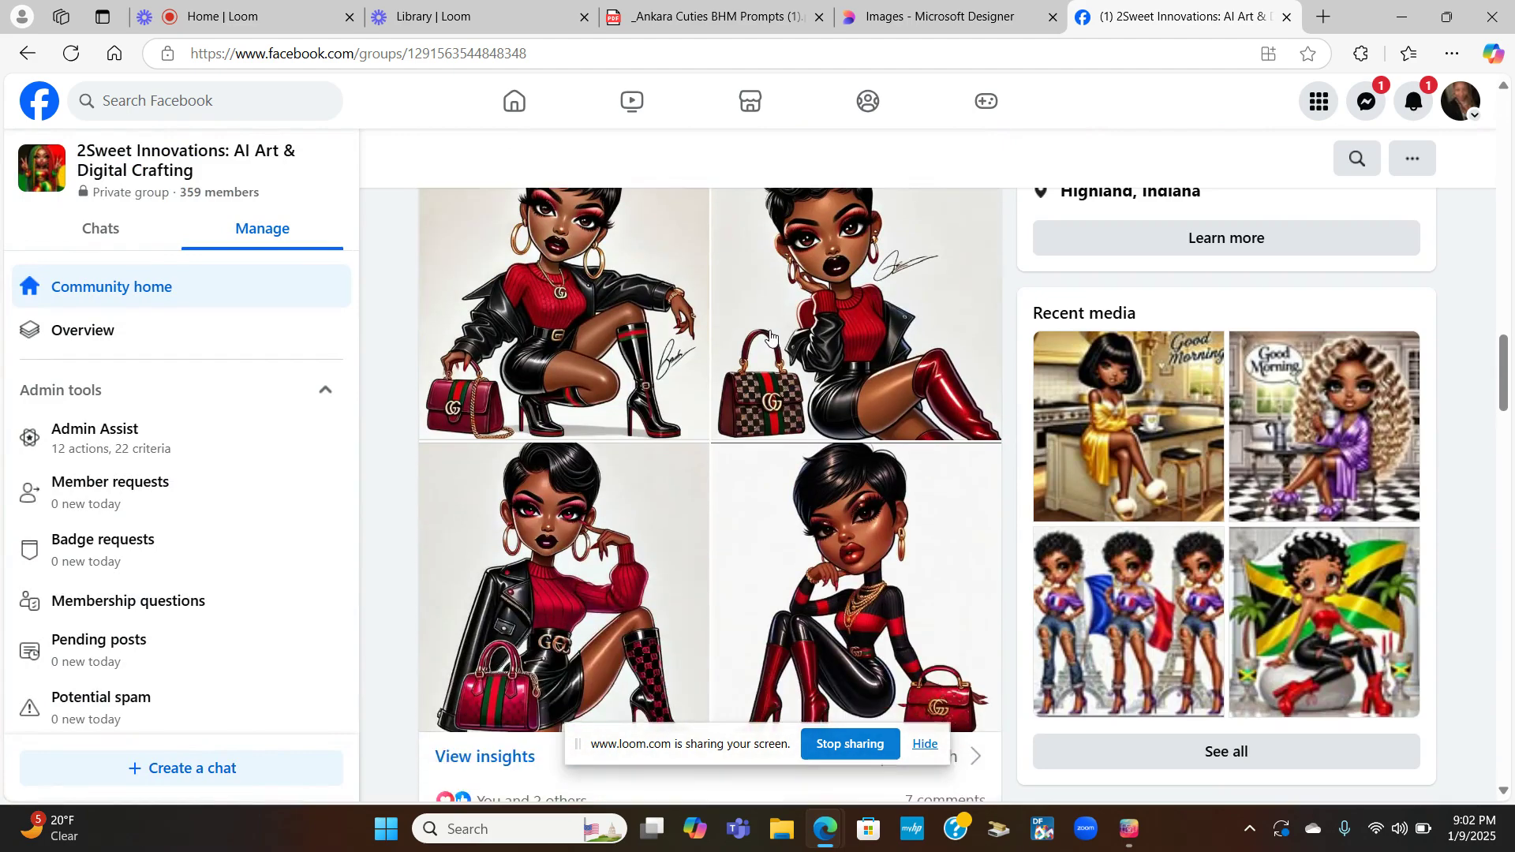
scroll(770, 338, "down", 18)
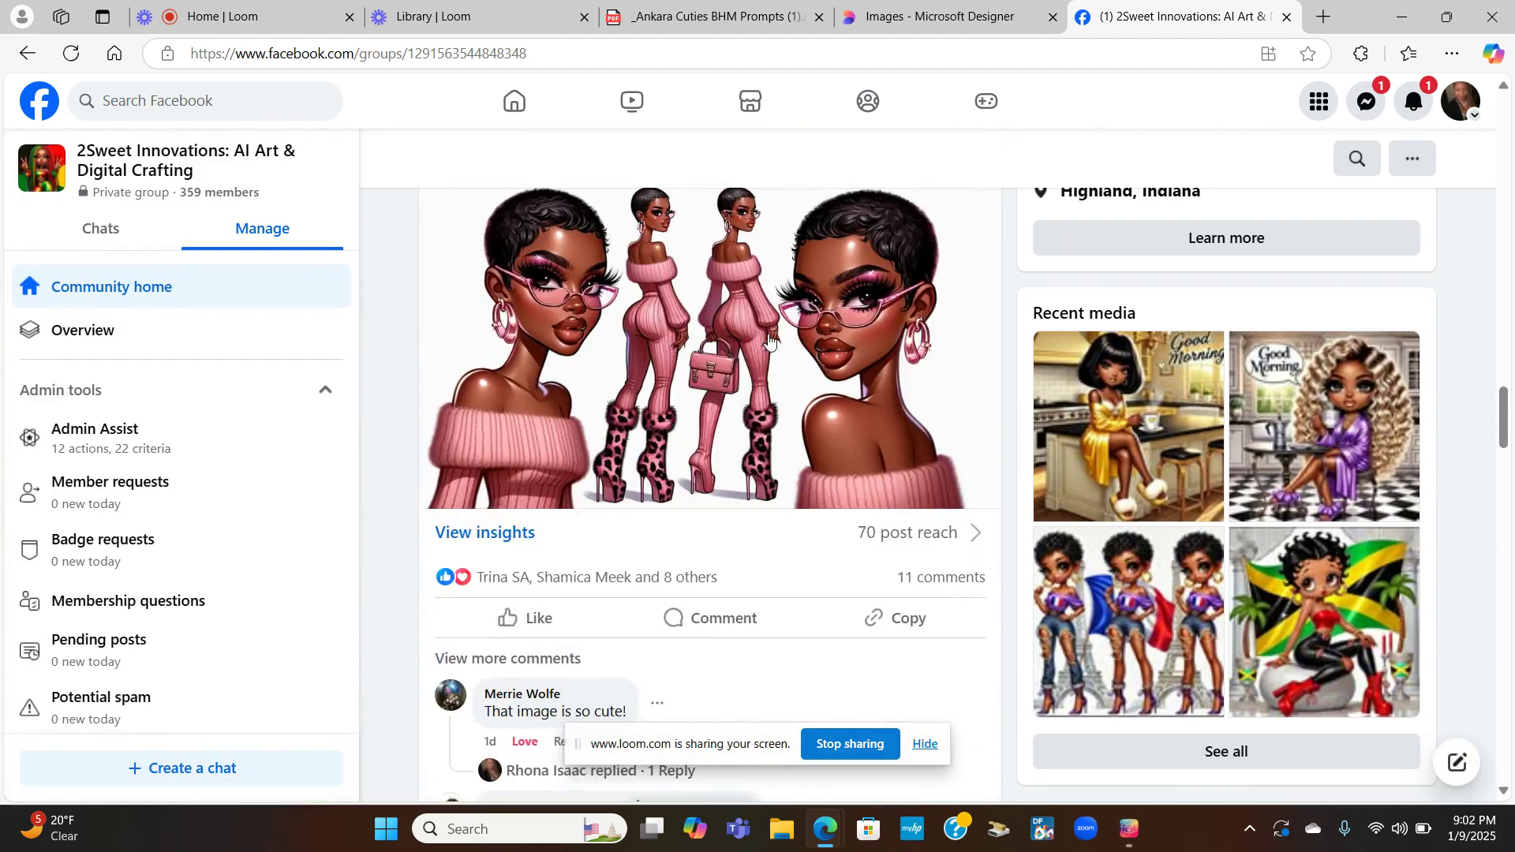
scroll(770, 339, "down", 10)
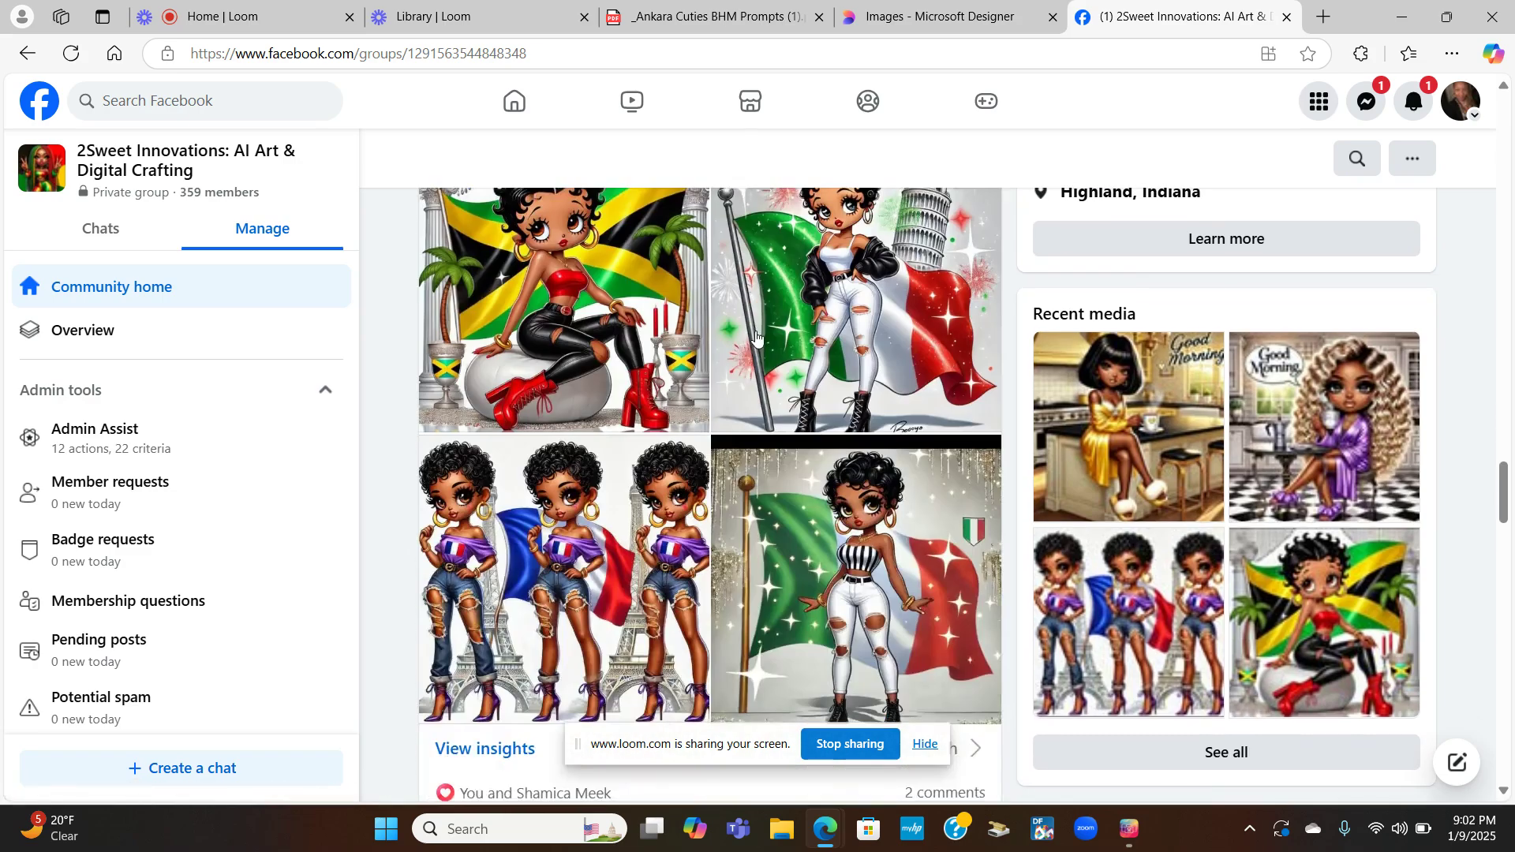
scroll(756, 335, "down", 15)
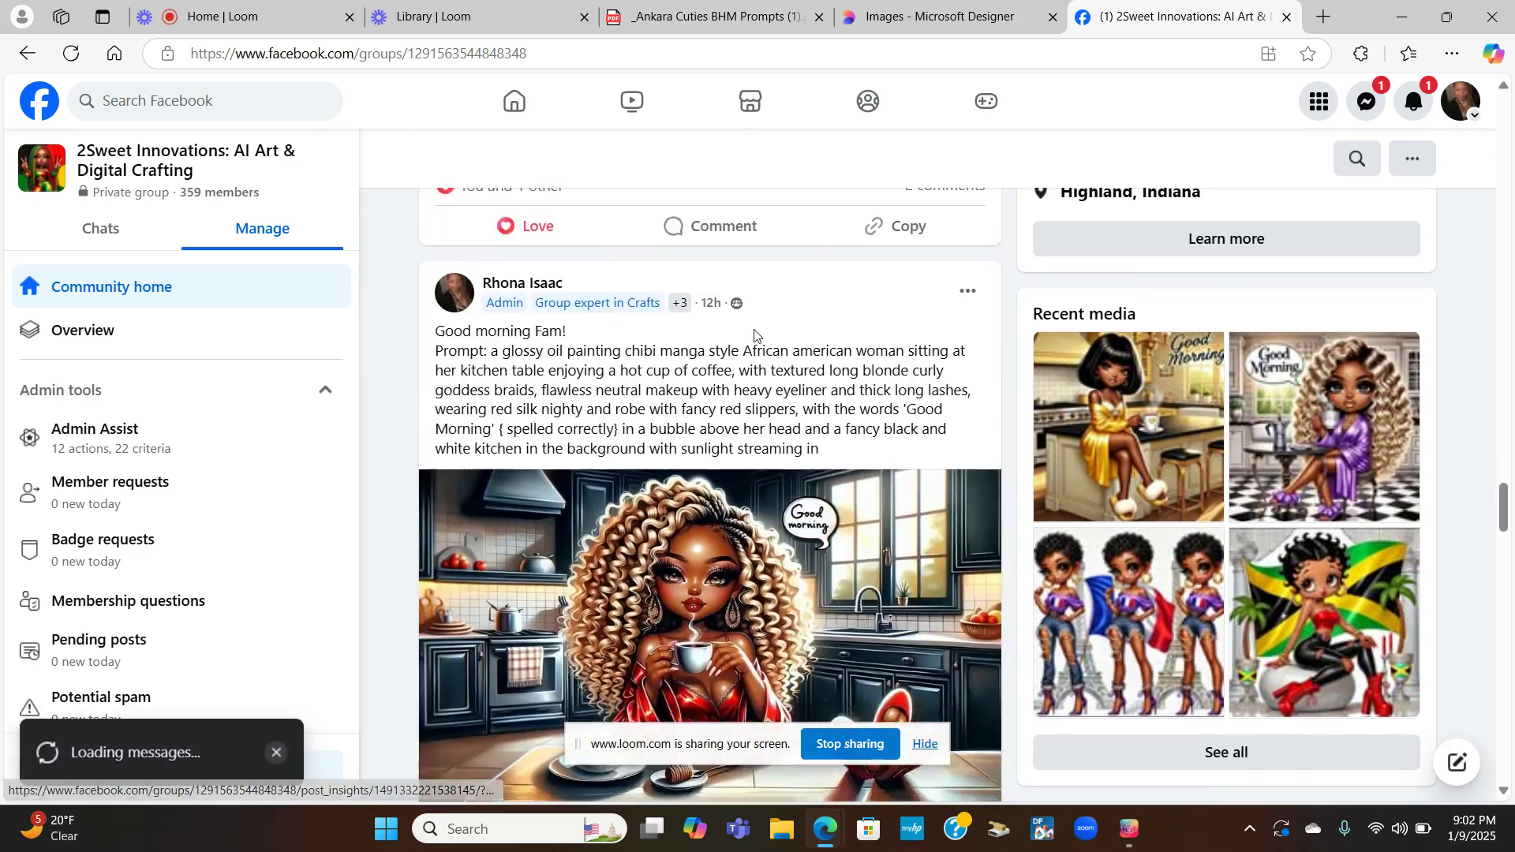
scroll(755, 335, "down", 15)
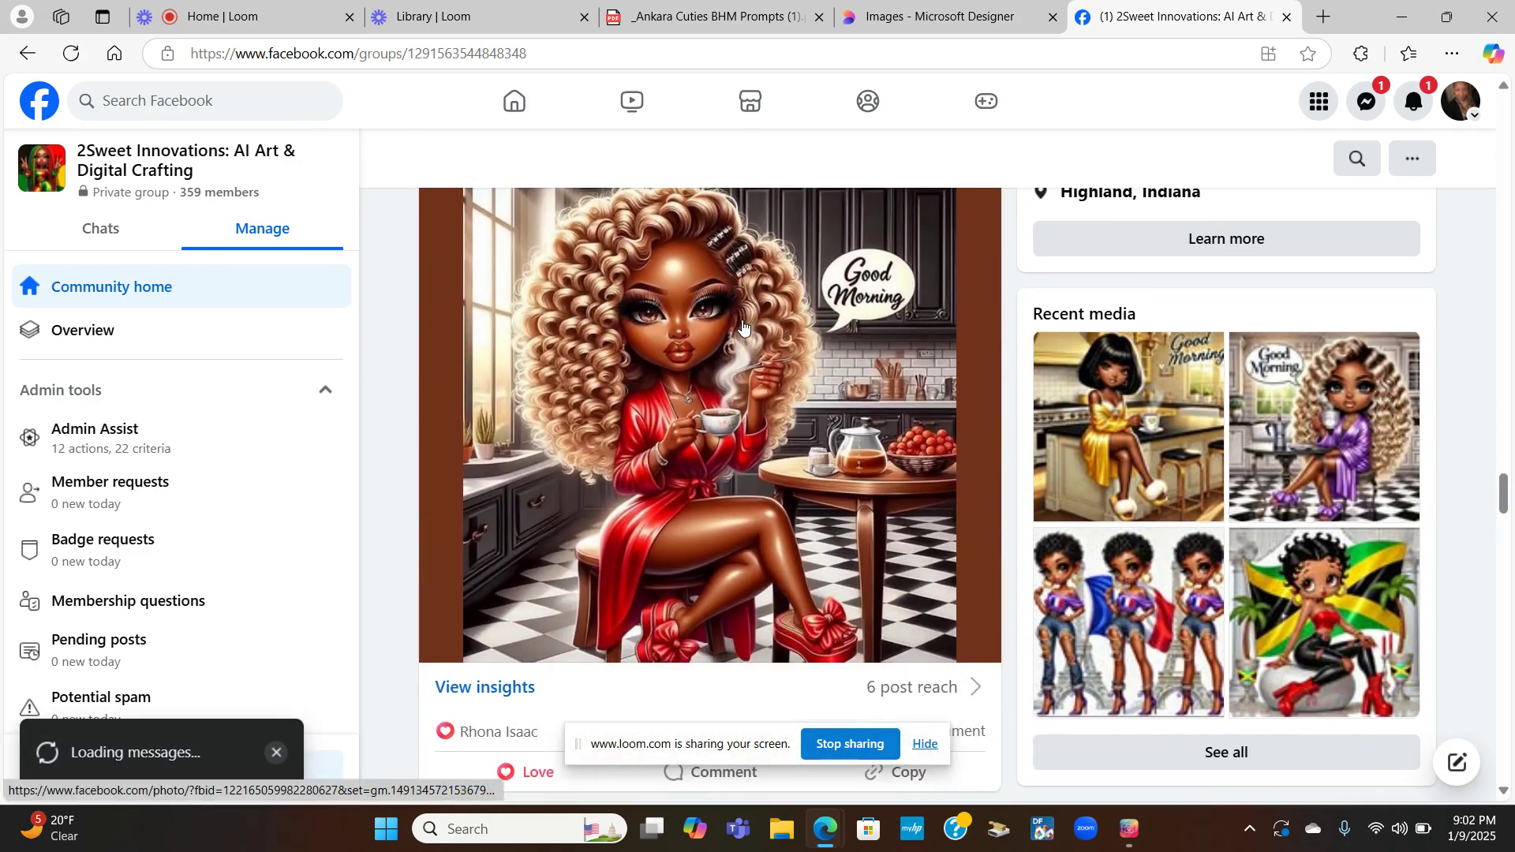
scroll(742, 325, "down", 10)
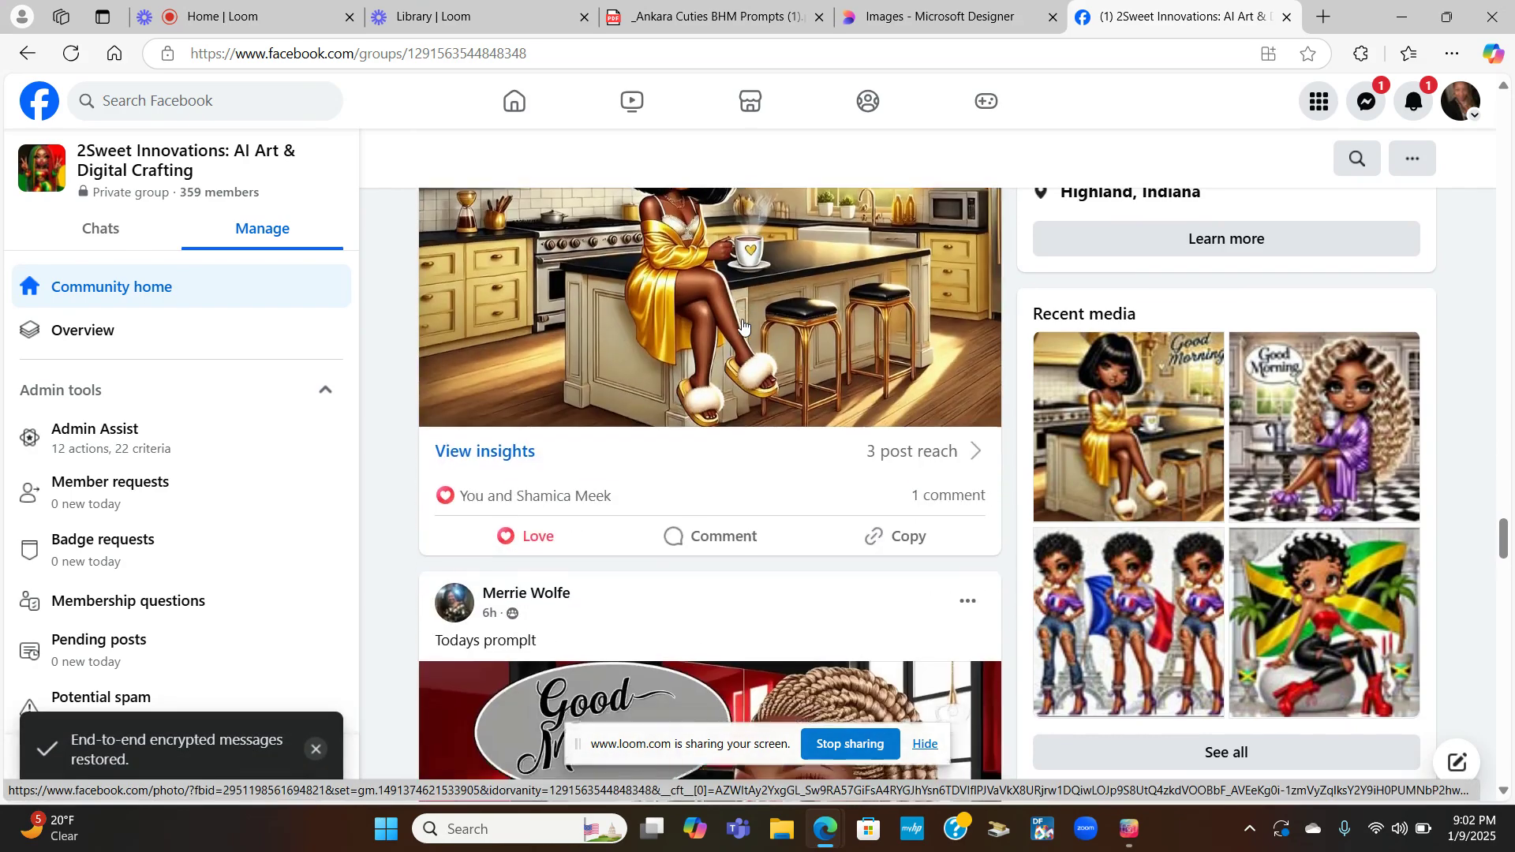
scroll(743, 325, "down", 15)
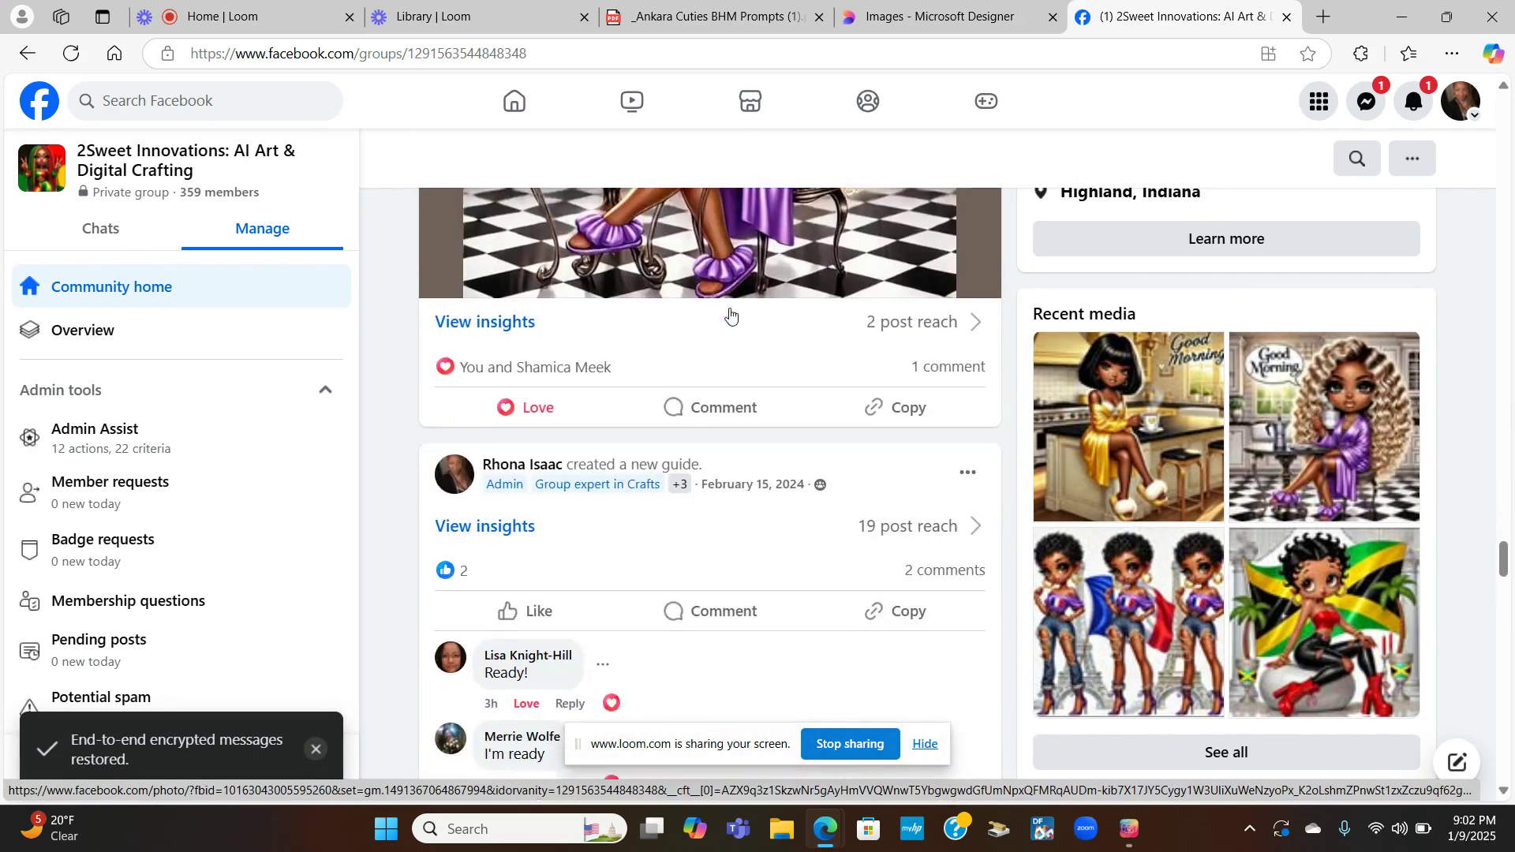
scroll(730, 315, "down", 15)
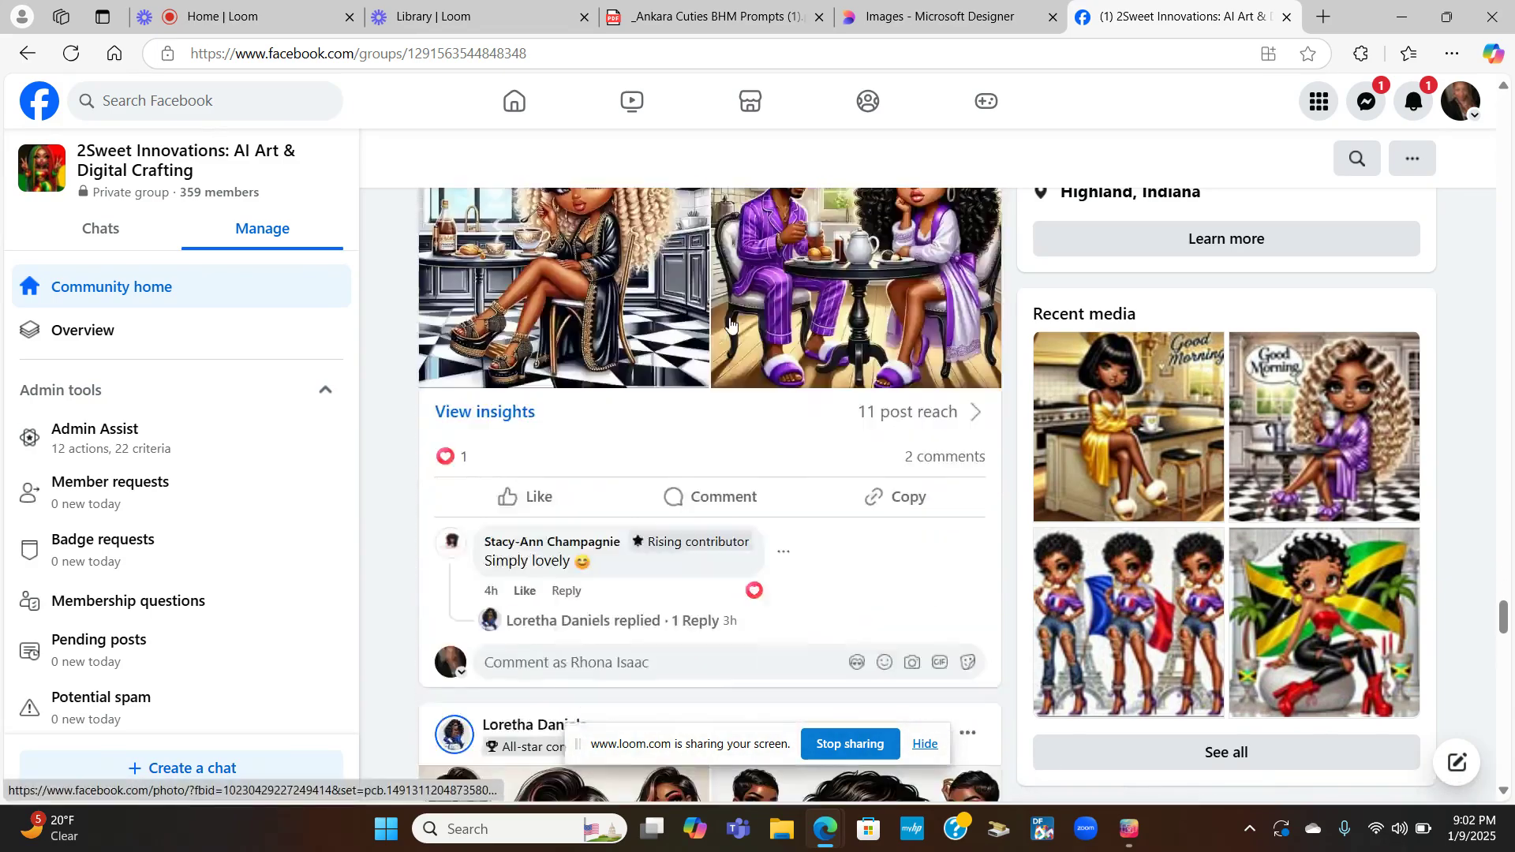
scroll(730, 322, "down", 15)
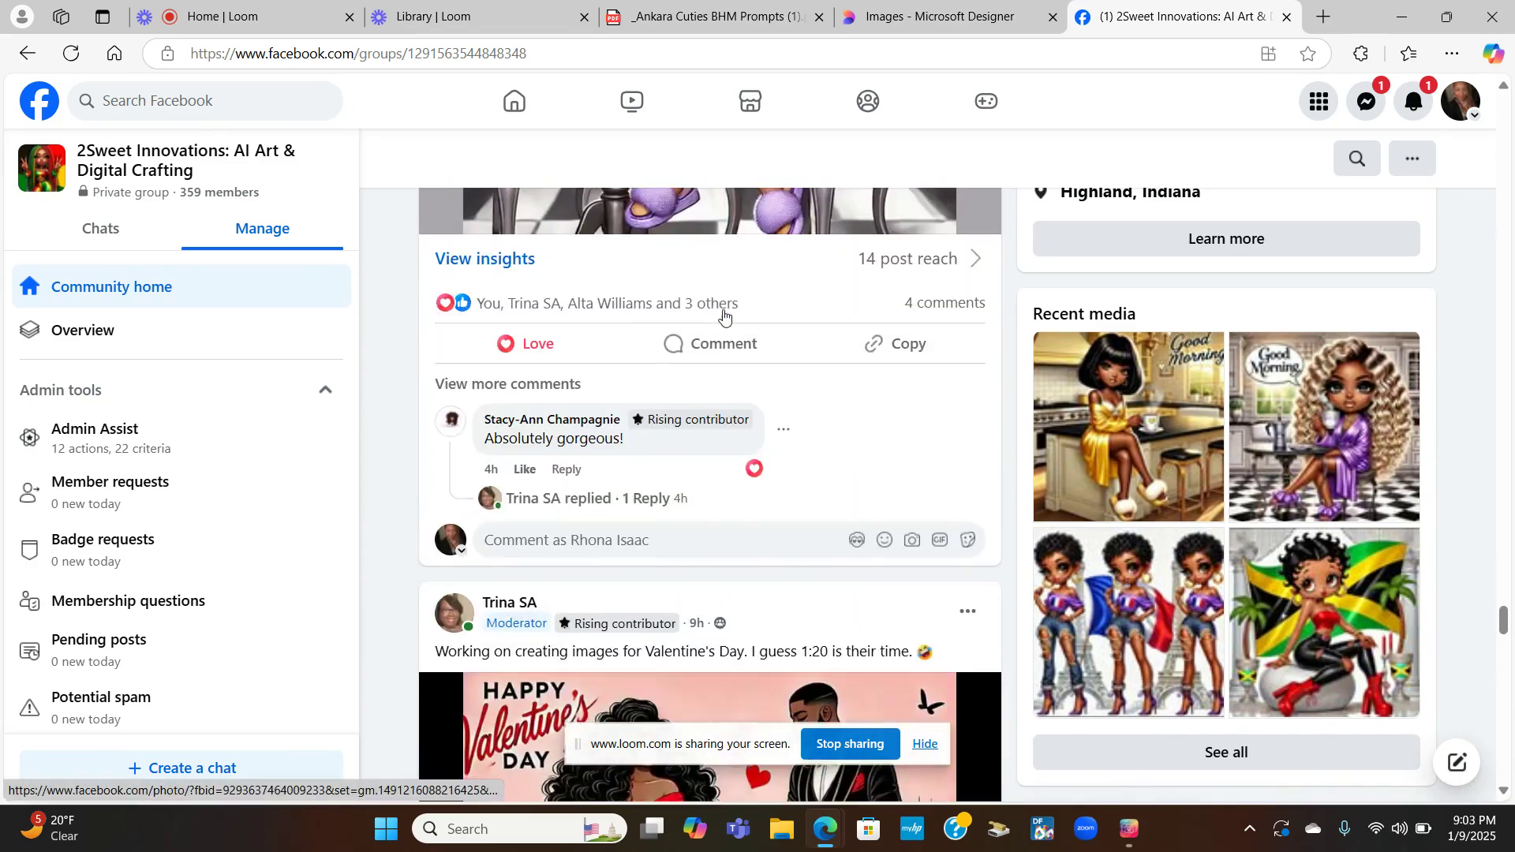
scroll(724, 316, "down", 15)
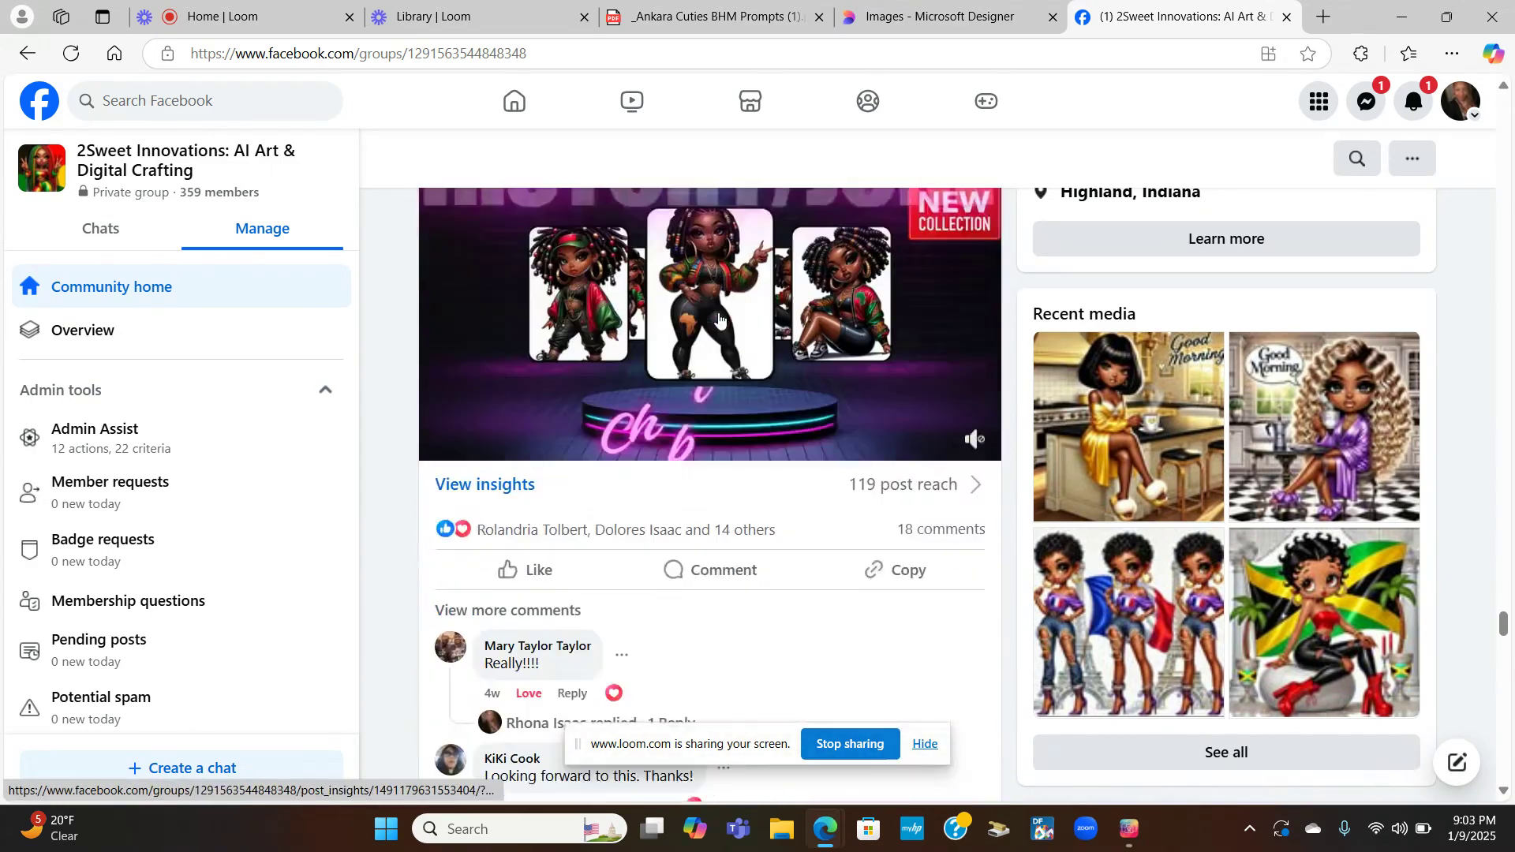
scroll(714, 317, "down", 15)
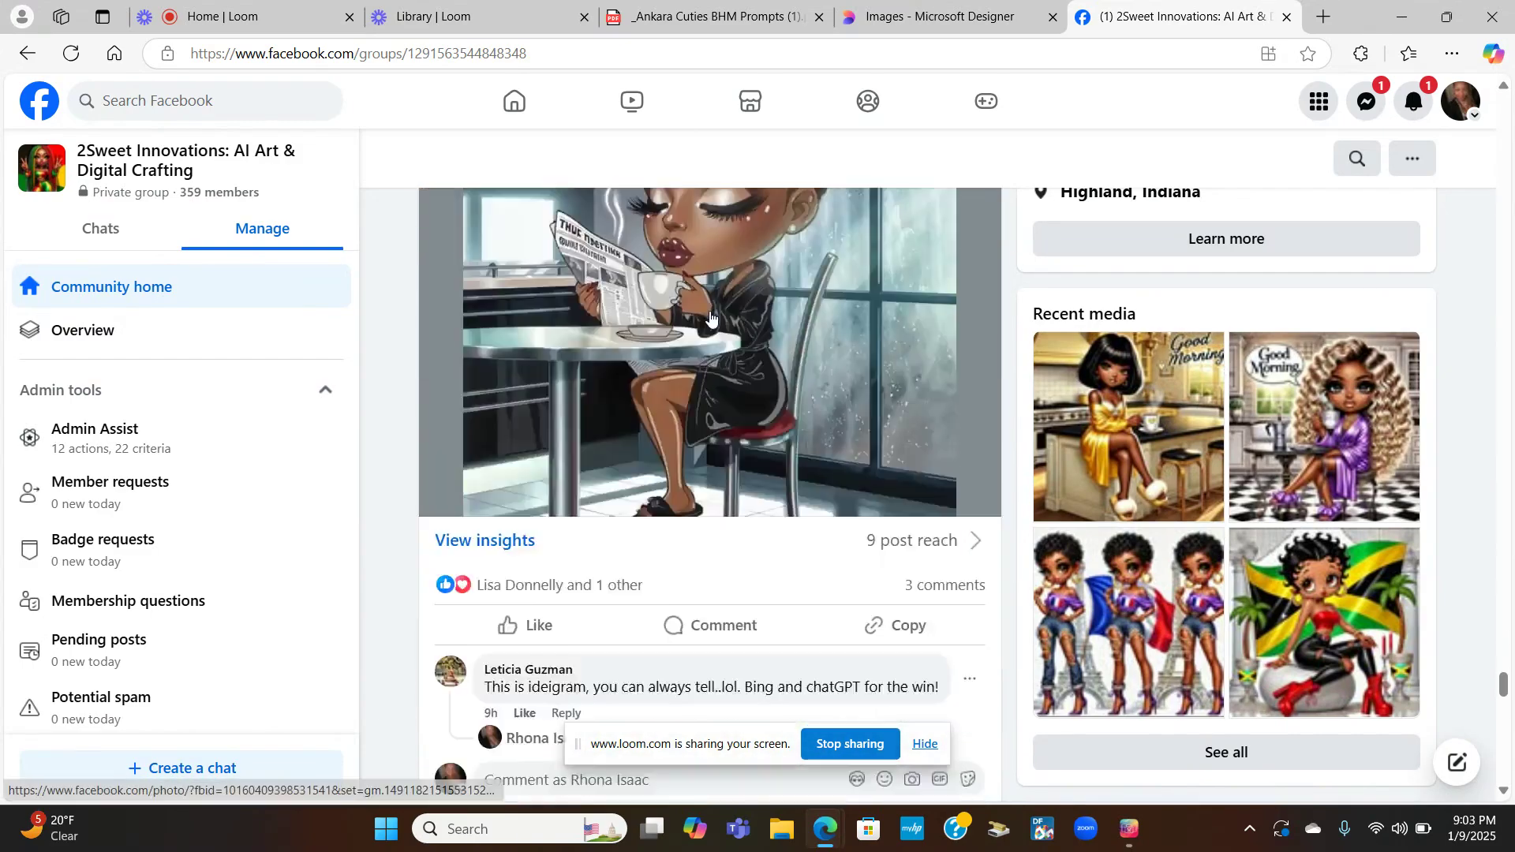
scroll(711, 317, "down", 15)
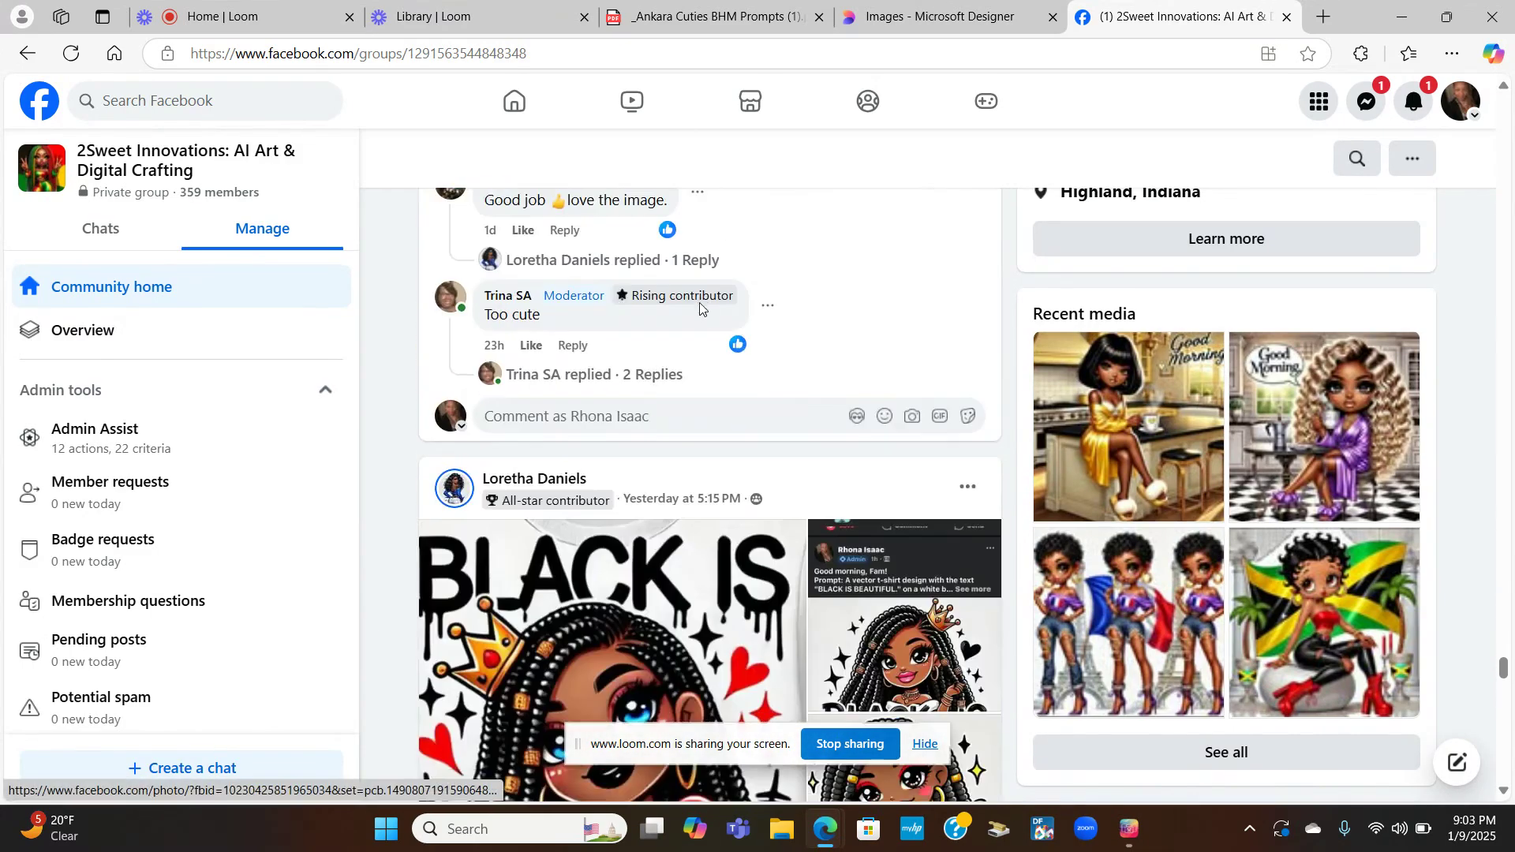
scroll(699, 299, "down", 15)
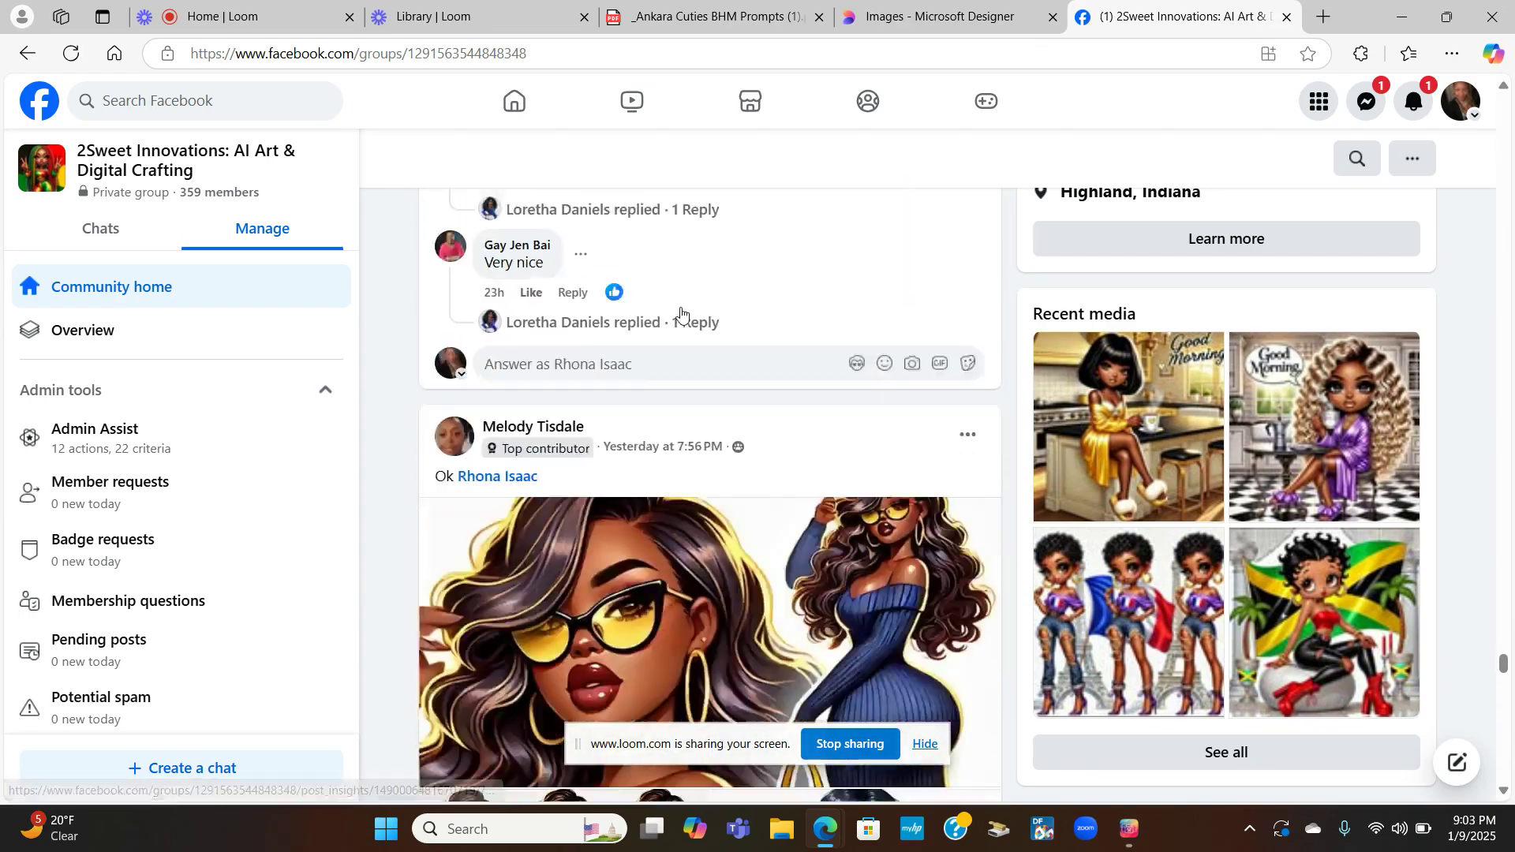
scroll(682, 315, "down", 15)
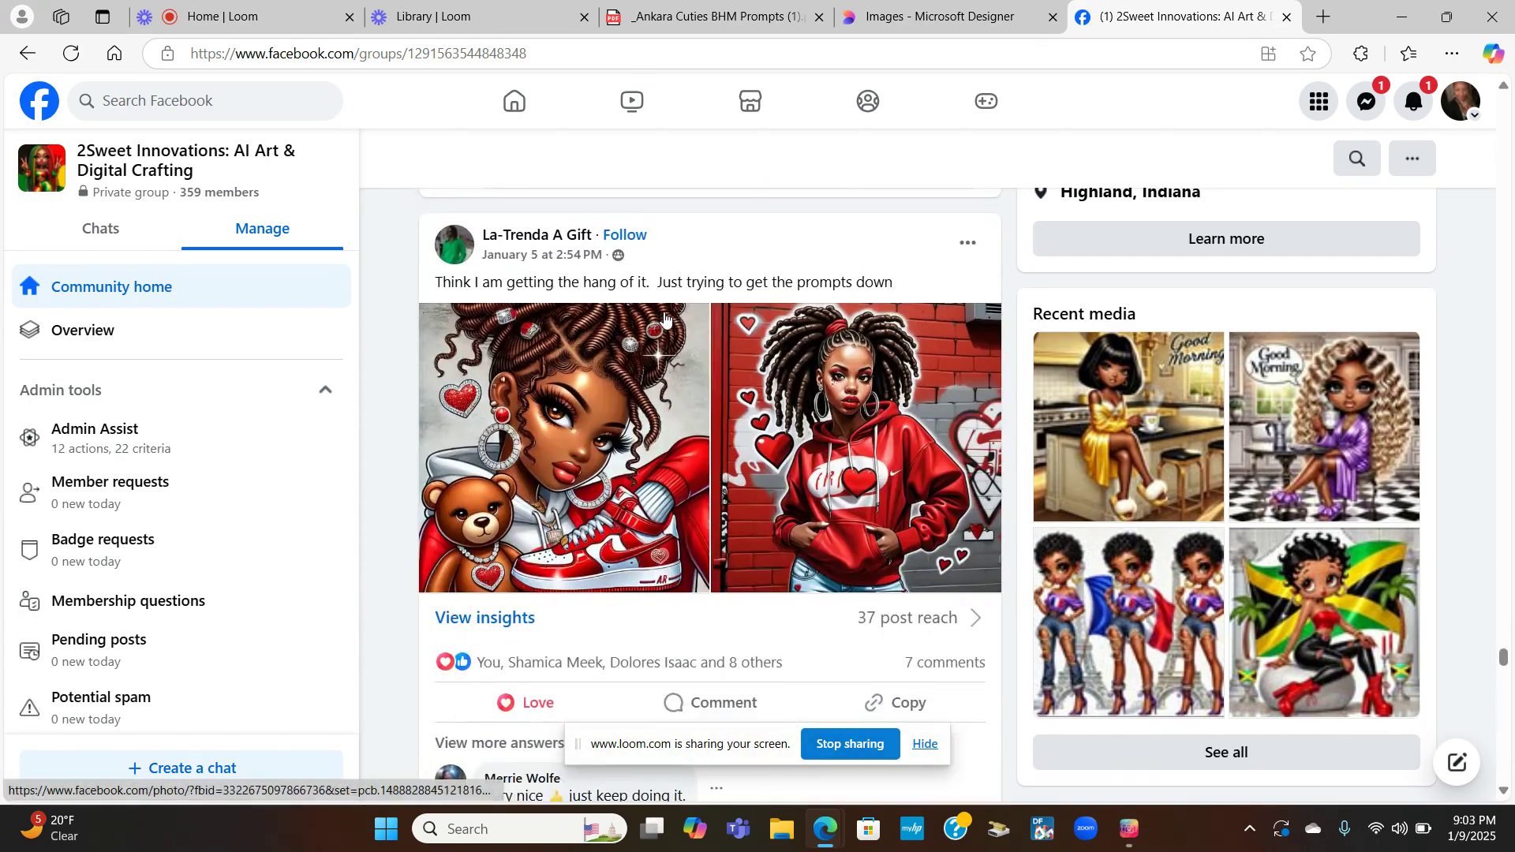
scroll(664, 318, "down", 10)
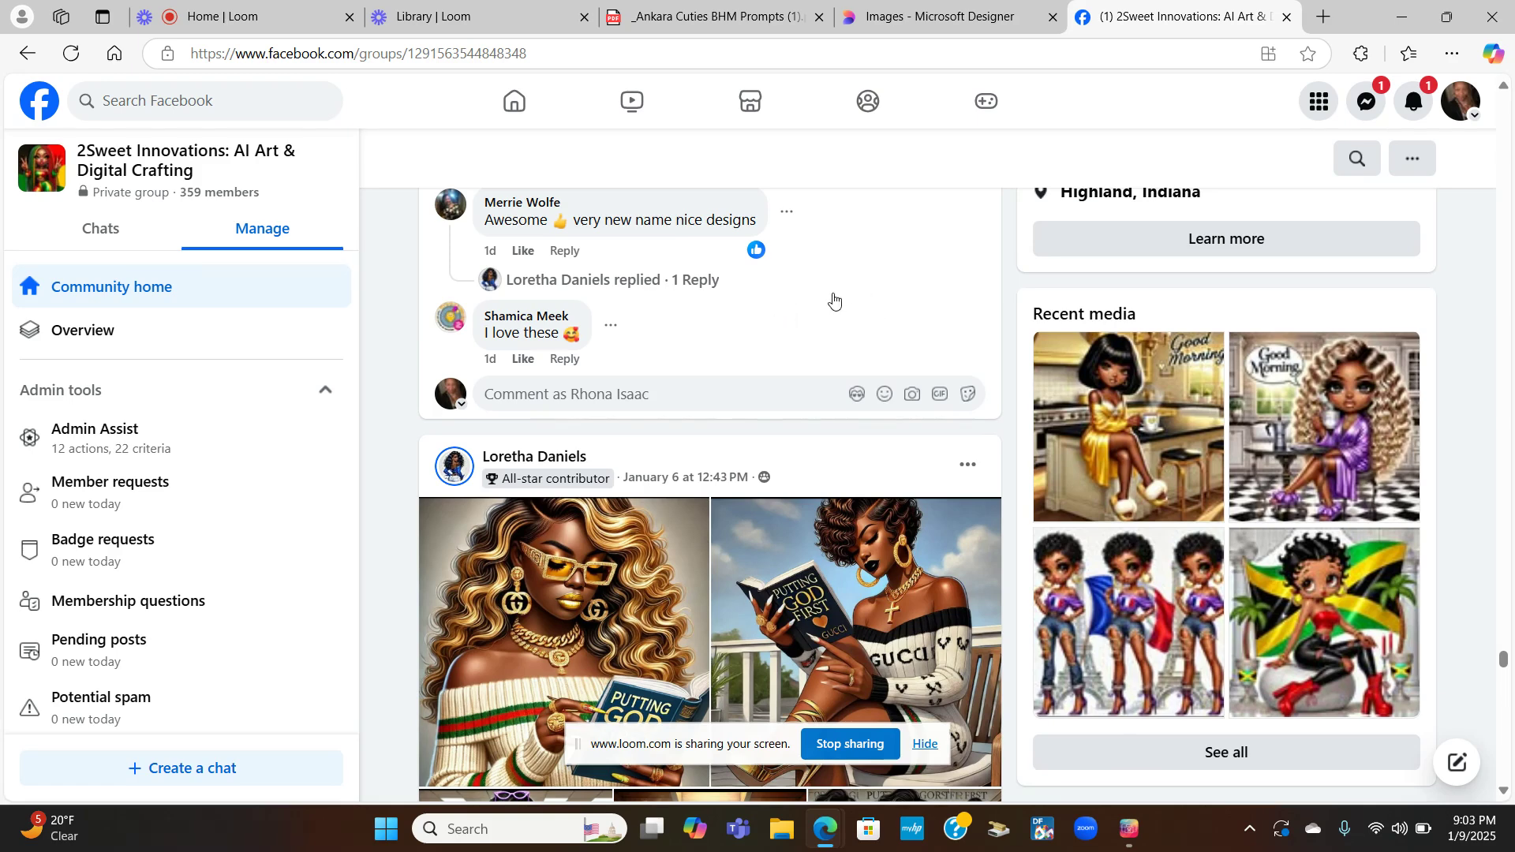
scroll(820, 338, "down", 1)
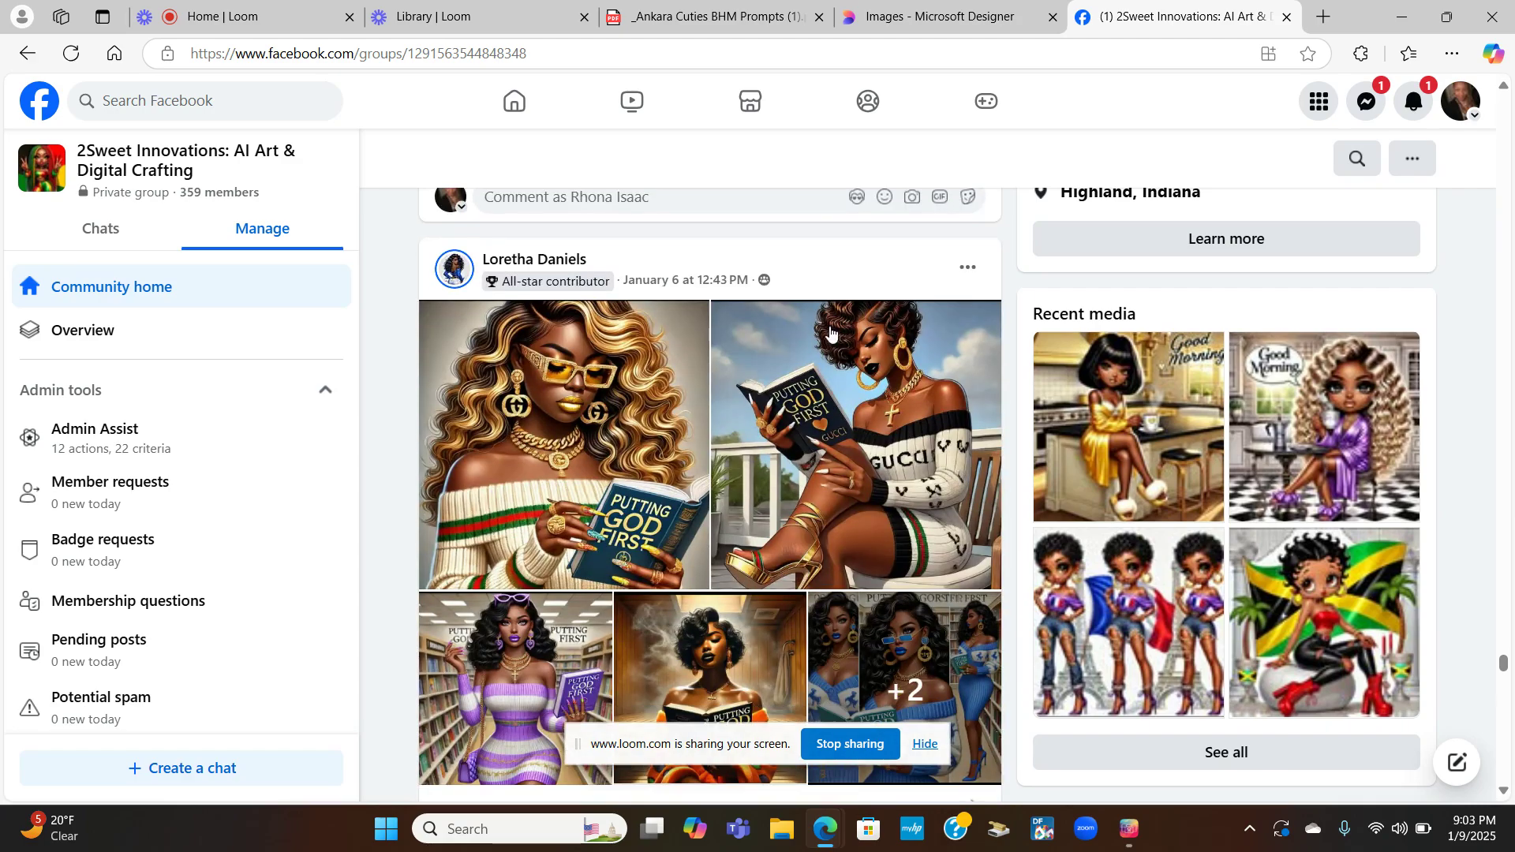
scroll(836, 332, "up", 5)
scroll(836, 332, "down", 20)
scroll(828, 320, "up", 15)
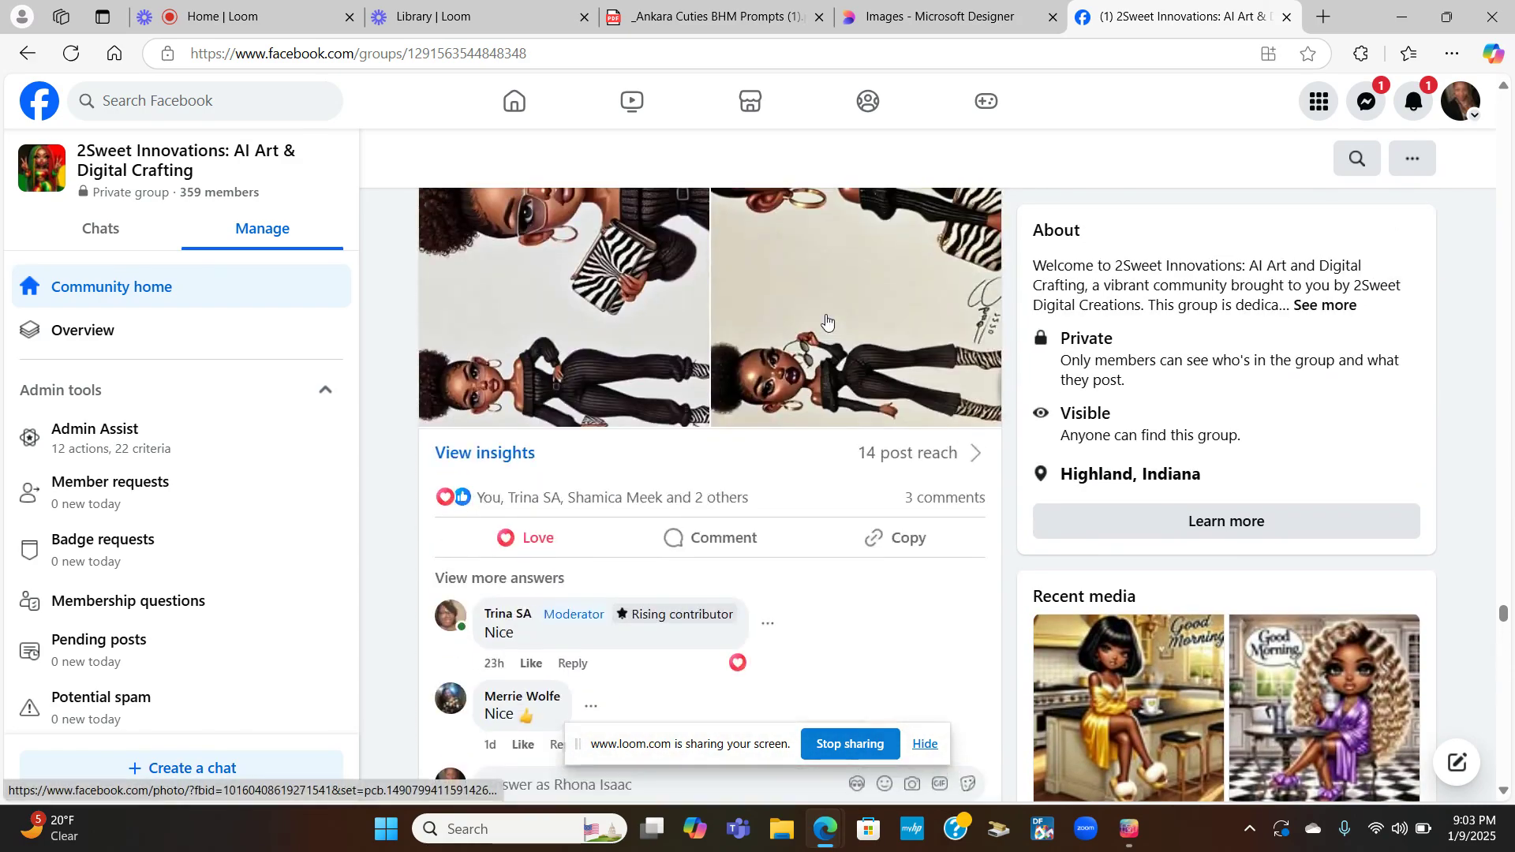
scroll(824, 318, "up", 12)
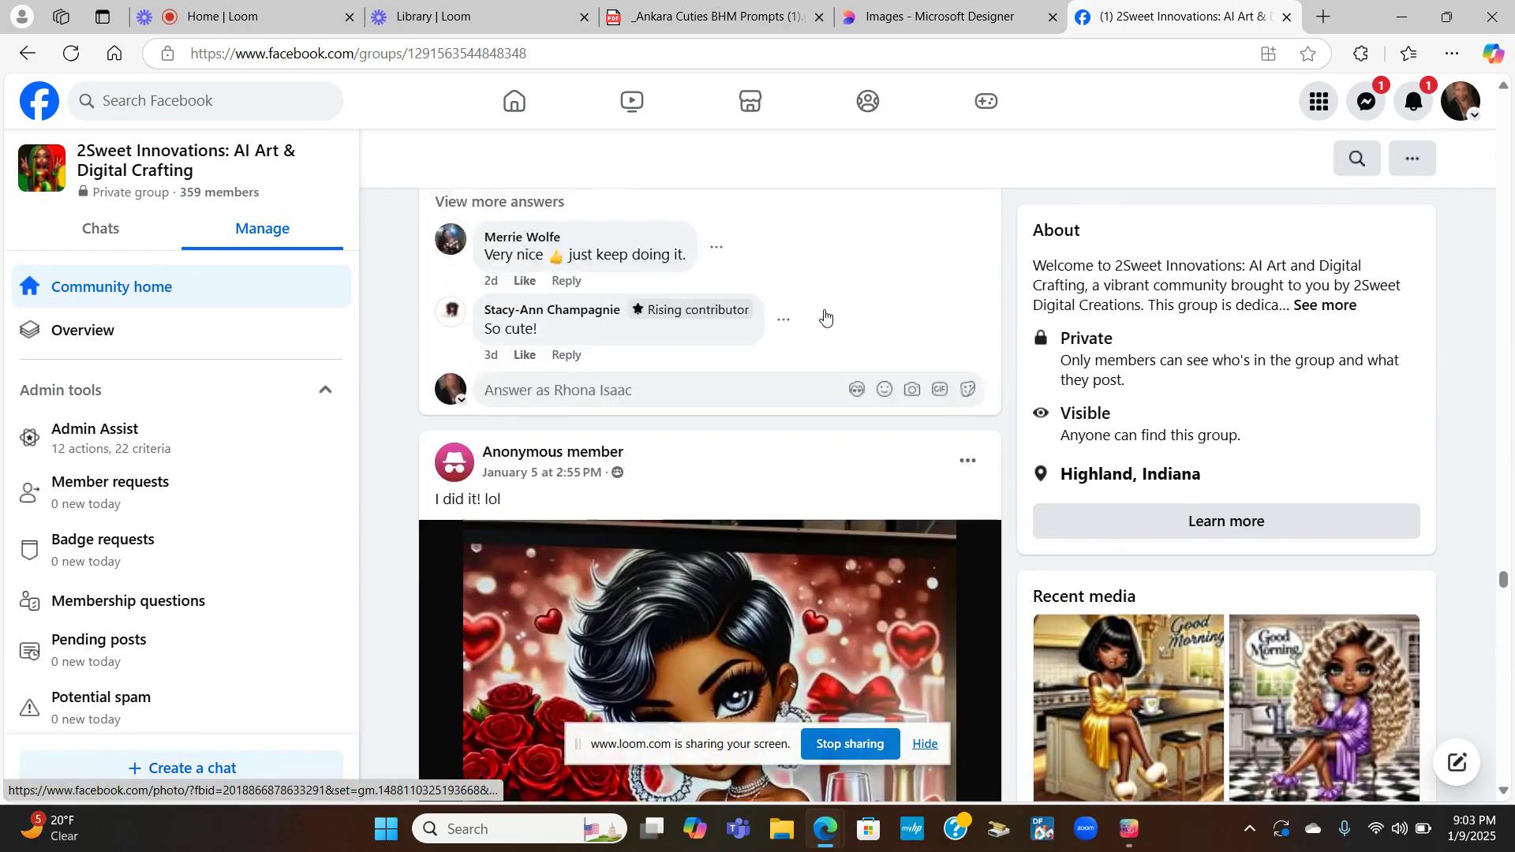
scroll(820, 300, "up", 5)
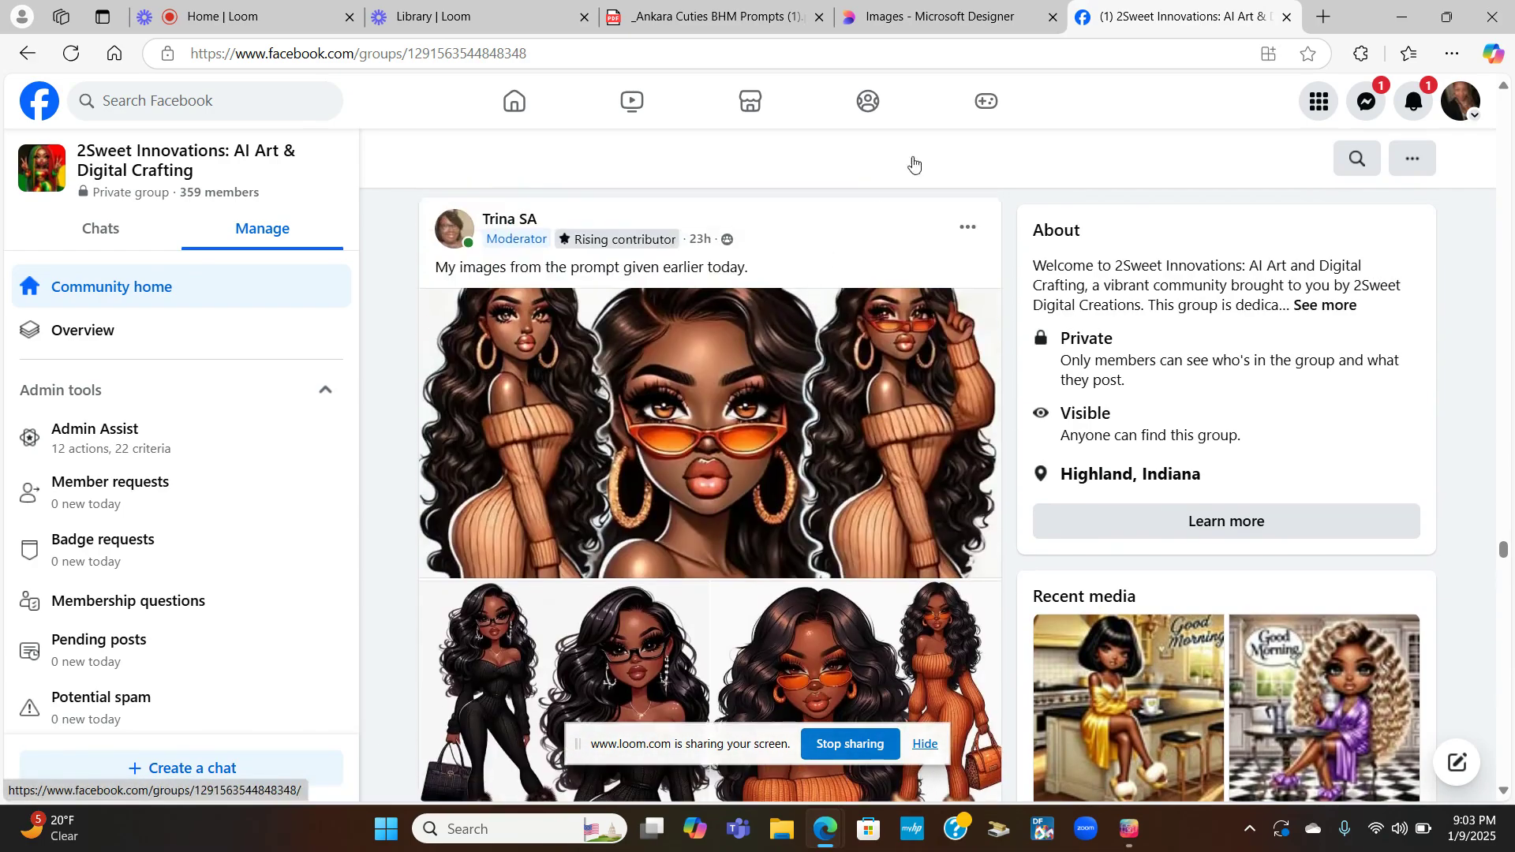